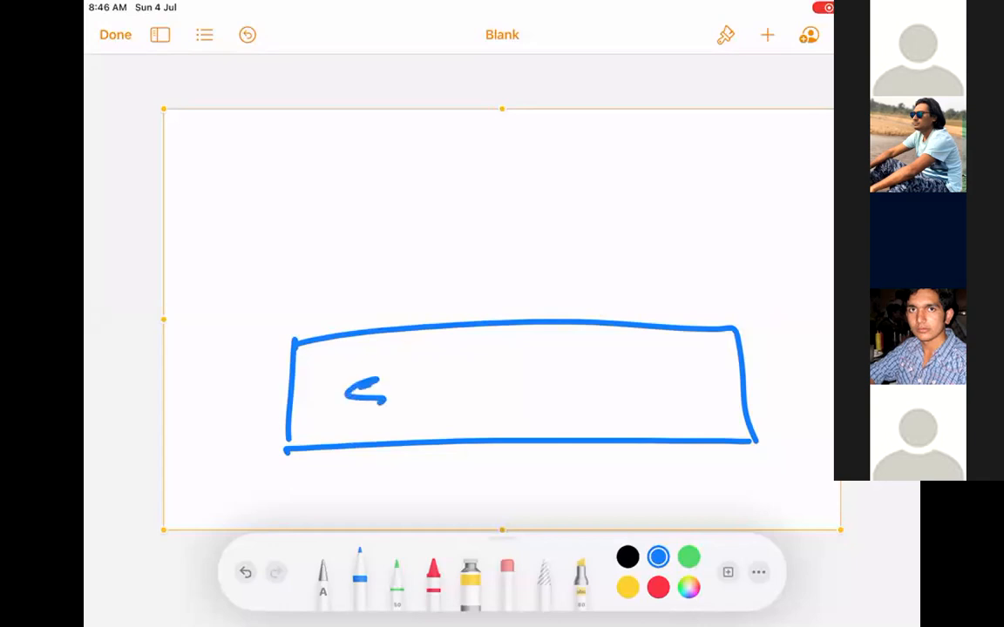
Handwrite 'Salesforce Platform' in blue inside the rectangle.
{"action": "left_click_drag", "start_coordinate": [476, 366], "coordinate": [468, 432]}
{"action": "left_click_drag", "start_coordinate": [477, 399], "coordinate": [613, 399]}
{"action": "left_click_drag", "start_coordinate": [605, 376], "coordinate": [637, 394]}
{"action": "left_click_drag", "start_coordinate": [648, 379], "coordinate": [667, 401]}
{"action": "mouse_move", "coordinate": [658, 380]}
{"action": "left_mouse_down"}
{"action": "mouse_move", "coordinate": [681, 379]}
{"action": "mouse_move", "coordinate": [683, 422]}
{"action": "mouse_move", "coordinate": [721, 385]}
{"action": "mouse_move", "coordinate": [749, 383]}
{"action": "left_mouse_up"}
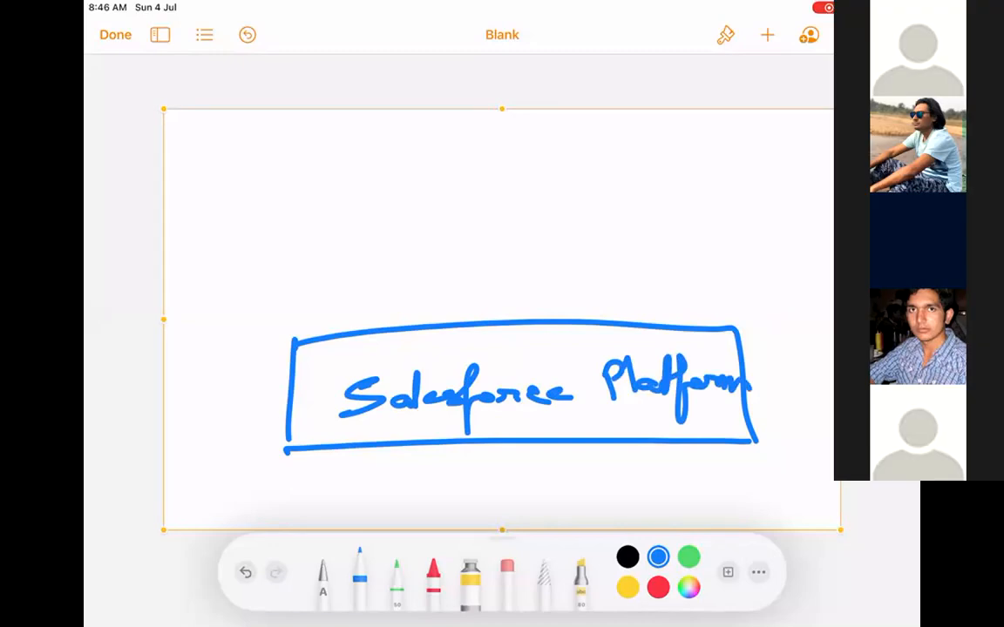
Write 'Account, Contact' just below the Salesforce Platform box.
{"action": "mouse_move", "coordinate": [353, 464]}
{"action": "left_mouse_down"}
{"action": "mouse_move", "coordinate": [338, 498]}
{"action": "mouse_move", "coordinate": [365, 497]}
{"action": "left_mouse_up"}
{"action": "left_click_drag", "start_coordinate": [345, 488], "coordinate": [362, 484]}
{"action": "mouse_move", "coordinate": [390, 480]}
{"action": "left_mouse_down"}
{"action": "mouse_move", "coordinate": [376, 481]}
{"action": "mouse_move", "coordinate": [391, 489]}
{"action": "left_mouse_up"}
{"action": "mouse_move", "coordinate": [410, 480]}
{"action": "left_mouse_down"}
{"action": "mouse_move", "coordinate": [406, 488]}
{"action": "mouse_move", "coordinate": [460, 485]}
{"action": "left_mouse_up"}
{"action": "left_click_drag", "start_coordinate": [470, 463], "coordinate": [475, 493]}
{"action": "left_click_drag", "start_coordinate": [491, 484], "coordinate": [489, 499]}
{"action": "mouse_move", "coordinate": [549, 466]}
{"action": "left_mouse_down"}
{"action": "mouse_move", "coordinate": [548, 486]}
{"action": "mouse_move", "coordinate": [585, 473]}
{"action": "mouse_move", "coordinate": [613, 484]}
{"action": "left_mouse_up"}
{"action": "mouse_move", "coordinate": [620, 461]}
{"action": "left_mouse_down"}
{"action": "mouse_move", "coordinate": [624, 484]}
{"action": "mouse_move", "coordinate": [646, 481]}
{"action": "left_mouse_up"}
{"action": "left_click_drag", "start_coordinate": [656, 476], "coordinate": [669, 484]}
{"action": "left_click_drag", "start_coordinate": [652, 473], "coordinate": [691, 471]}
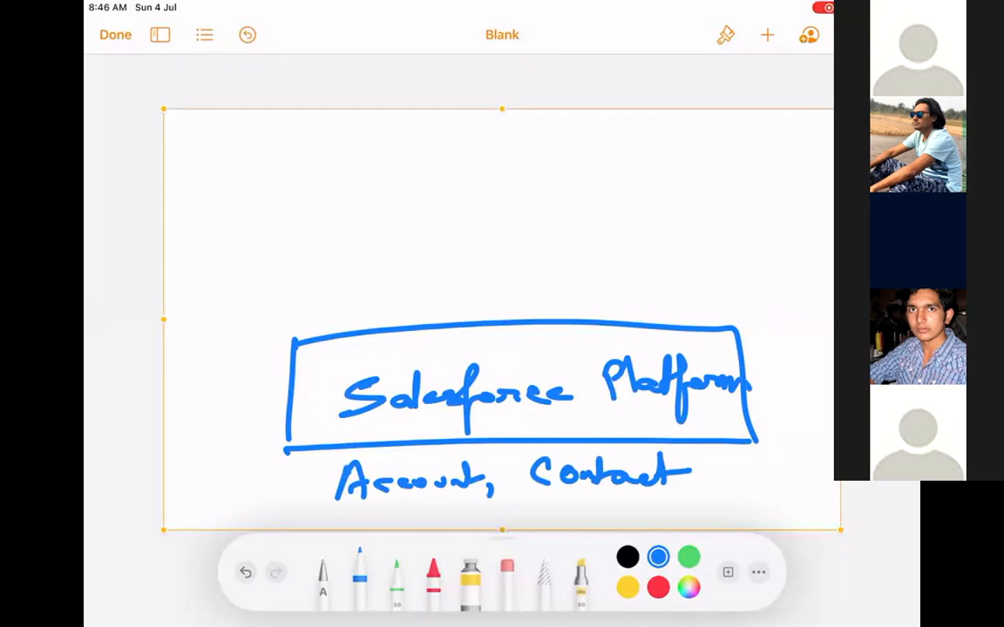
Draw a box above the platform's right end and write 'Custom object + Tabs.' in it.
{"action": "mouse_move", "coordinate": [613, 214]}
{"action": "left_mouse_down"}
{"action": "mouse_move", "coordinate": [618, 318]}
{"action": "mouse_move", "coordinate": [787, 310]}
{"action": "left_mouse_up"}
{"action": "left_click_drag", "start_coordinate": [615, 318], "coordinate": [818, 312]}
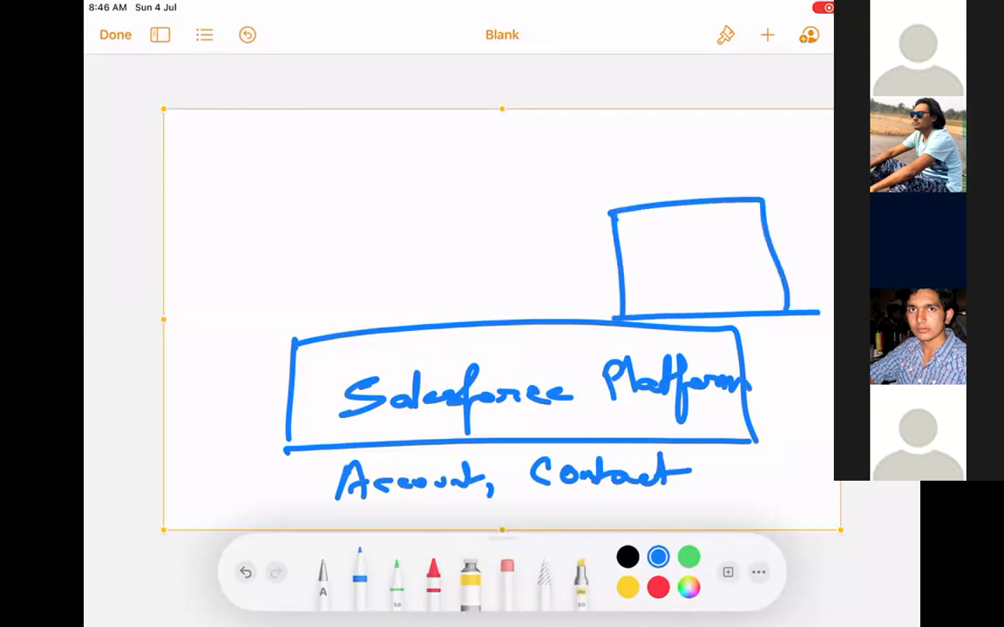
{"action": "mouse_move", "coordinate": [650, 219]}
{"action": "left_mouse_down"}
{"action": "mouse_move", "coordinate": [644, 240]}
{"action": "mouse_move", "coordinate": [676, 228]}
{"action": "left_mouse_up"}
{"action": "mouse_move", "coordinate": [688, 222]}
{"action": "left_mouse_down"}
{"action": "mouse_move", "coordinate": [681, 237]}
{"action": "mouse_move", "coordinate": [699, 237]}
{"action": "left_mouse_up"}
{"action": "left_click_drag", "start_coordinate": [692, 223], "coordinate": [745, 228]}
{"action": "mouse_move", "coordinate": [652, 263]}
{"action": "left_mouse_down"}
{"action": "mouse_move", "coordinate": [672, 278]}
{"action": "mouse_move", "coordinate": [679, 304]}
{"action": "left_mouse_up"}
{"action": "left_click_drag", "start_coordinate": [693, 273], "coordinate": [709, 281]}
{"action": "mouse_move", "coordinate": [725, 248]}
{"action": "left_mouse_down"}
{"action": "mouse_move", "coordinate": [726, 280]}
{"action": "mouse_move", "coordinate": [756, 257]}
{"action": "left_mouse_up"}
{"action": "mouse_move", "coordinate": [692, 299]}
{"action": "left_mouse_down"}
{"action": "mouse_move", "coordinate": [723, 297]}
{"action": "mouse_move", "coordinate": [710, 308]}
{"action": "mouse_move", "coordinate": [761, 286]}
{"action": "mouse_move", "coordinate": [746, 305]}
{"action": "left_mouse_up"}
{"action": "mouse_move", "coordinate": [765, 291]}
{"action": "left_mouse_down"}
{"action": "mouse_move", "coordinate": [770, 303]}
{"action": "mouse_move", "coordinate": [793, 307]}
{"action": "left_mouse_up"}
{"action": "left_click", "coordinate": [826, 304]}
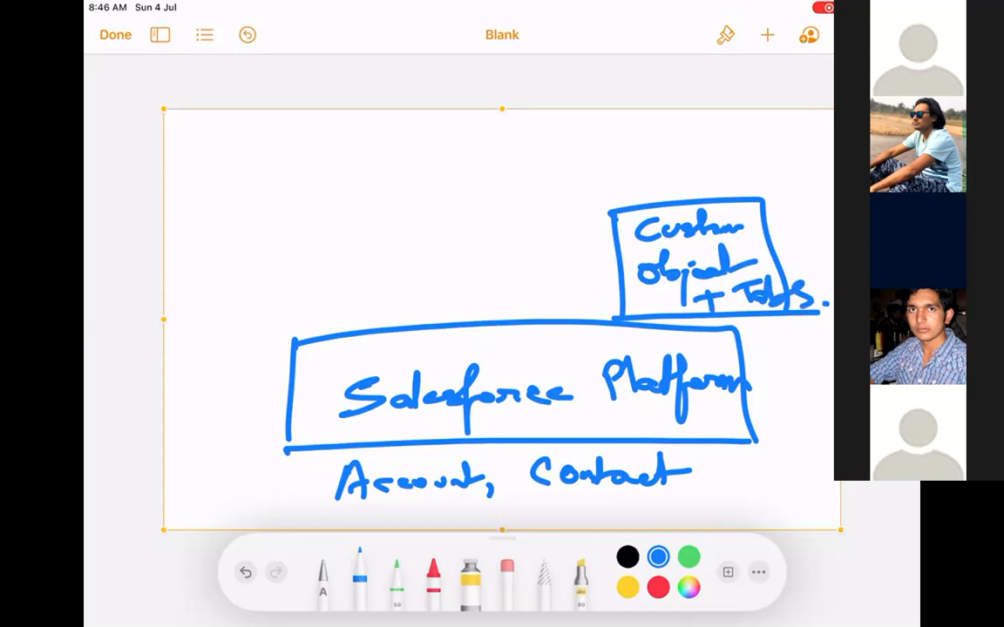
Thicken the platform outline, double-outline the Custom box, and write an underlined 'App Cloud' above it.
{"action": "mouse_move", "coordinate": [287, 338]}
{"action": "left_mouse_down"}
{"action": "mouse_move", "coordinate": [285, 456]}
{"action": "mouse_move", "coordinate": [756, 438]}
{"action": "mouse_move", "coordinate": [758, 331]}
{"action": "mouse_move", "coordinate": [624, 335]}
{"action": "left_mouse_up"}
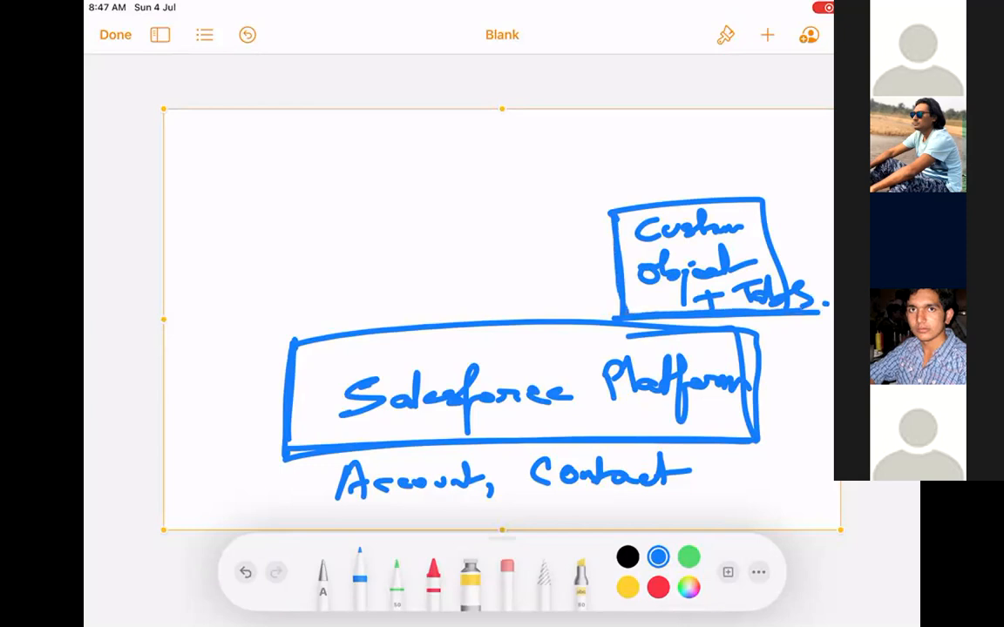
{"action": "mouse_move", "coordinate": [602, 212]}
{"action": "left_mouse_down"}
{"action": "mouse_move", "coordinate": [815, 193]}
{"action": "mouse_move", "coordinate": [823, 297]}
{"action": "mouse_move", "coordinate": [780, 315]}
{"action": "left_mouse_up"}
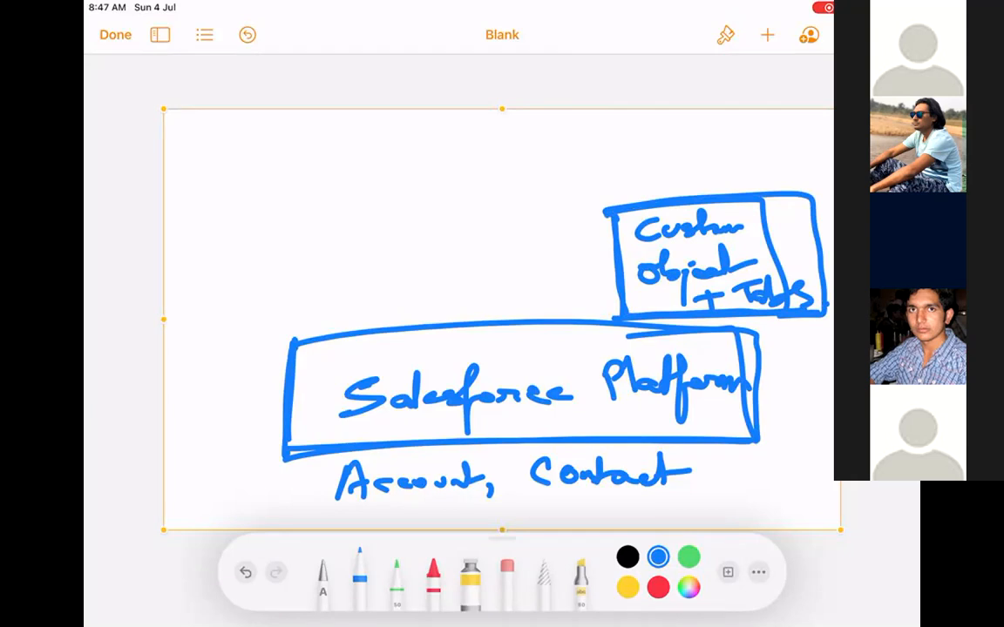
{"action": "left_click_drag", "start_coordinate": [676, 137], "coordinate": [671, 178]}
{"action": "mouse_move", "coordinate": [676, 138]}
{"action": "left_mouse_down"}
{"action": "mouse_move", "coordinate": [694, 168]}
{"action": "mouse_move", "coordinate": [695, 157]}
{"action": "left_mouse_up"}
{"action": "mouse_move", "coordinate": [699, 150]}
{"action": "left_mouse_down"}
{"action": "mouse_move", "coordinate": [702, 160]}
{"action": "mouse_move", "coordinate": [756, 150]}
{"action": "left_mouse_up"}
{"action": "mouse_move", "coordinate": [764, 125]}
{"action": "left_mouse_down"}
{"action": "mouse_move", "coordinate": [764, 153]}
{"action": "mouse_move", "coordinate": [777, 141]}
{"action": "mouse_move", "coordinate": [794, 148]}
{"action": "mouse_move", "coordinate": [805, 115]}
{"action": "left_mouse_up"}
{"action": "left_click_drag", "start_coordinate": [755, 174], "coordinate": [808, 161]}
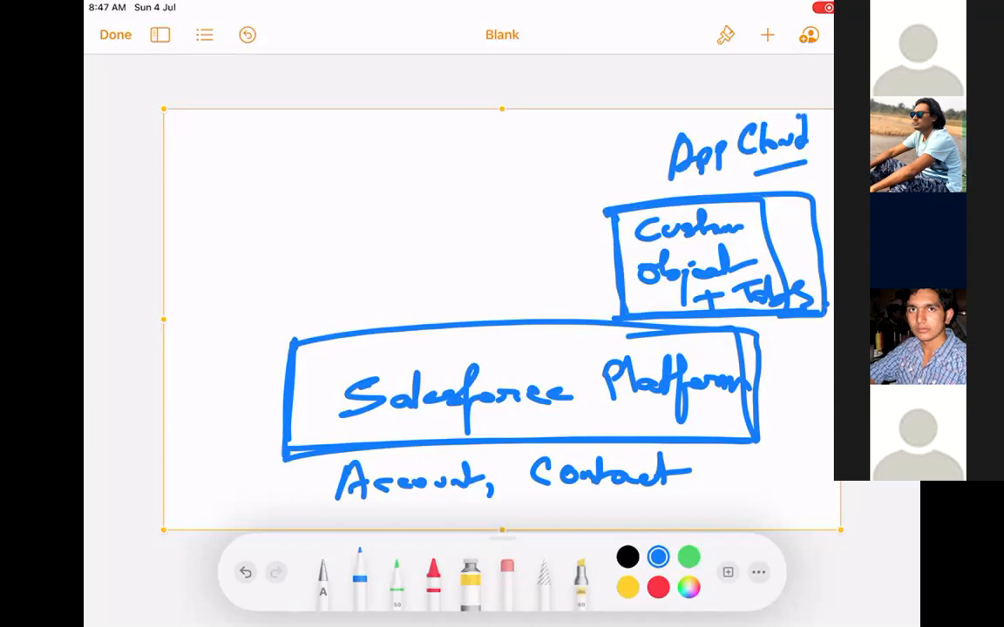
Draw a box left of the Custom object box and write 'Sales Cloud' in it.
{"action": "mouse_move", "coordinate": [272, 209]}
{"action": "left_mouse_down"}
{"action": "mouse_move", "coordinate": [279, 301]}
{"action": "mouse_move", "coordinate": [396, 300]}
{"action": "left_mouse_up"}
{"action": "mouse_move", "coordinate": [285, 301]}
{"action": "left_mouse_down"}
{"action": "mouse_move", "coordinate": [281, 331]}
{"action": "mouse_move", "coordinate": [408, 305]}
{"action": "left_mouse_up"}
{"action": "mouse_move", "coordinate": [292, 228]}
{"action": "left_mouse_down"}
{"action": "mouse_move", "coordinate": [296, 262]}
{"action": "mouse_move", "coordinate": [313, 255]}
{"action": "left_mouse_up"}
{"action": "mouse_move", "coordinate": [321, 219]}
{"action": "left_mouse_down"}
{"action": "mouse_move", "coordinate": [324, 255]}
{"action": "mouse_move", "coordinate": [364, 247]}
{"action": "left_mouse_up"}
{"action": "left_click_drag", "start_coordinate": [324, 284], "coordinate": [315, 301]}
{"action": "left_click_drag", "start_coordinate": [331, 262], "coordinate": [326, 301]}
{"action": "mouse_move", "coordinate": [344, 282]}
{"action": "left_mouse_down"}
{"action": "mouse_move", "coordinate": [366, 292]}
{"action": "mouse_move", "coordinate": [374, 252]}
{"action": "left_mouse_up"}
Draw a middle box beside Sales Cloud labelled 'Service Cloud'.
{"action": "mouse_move", "coordinate": [417, 183]}
{"action": "left_mouse_down"}
{"action": "mouse_move", "coordinate": [431, 318]}
{"action": "mouse_move", "coordinate": [544, 171]}
{"action": "left_mouse_up"}
{"action": "left_click_drag", "start_coordinate": [543, 171], "coordinate": [547, 309]}
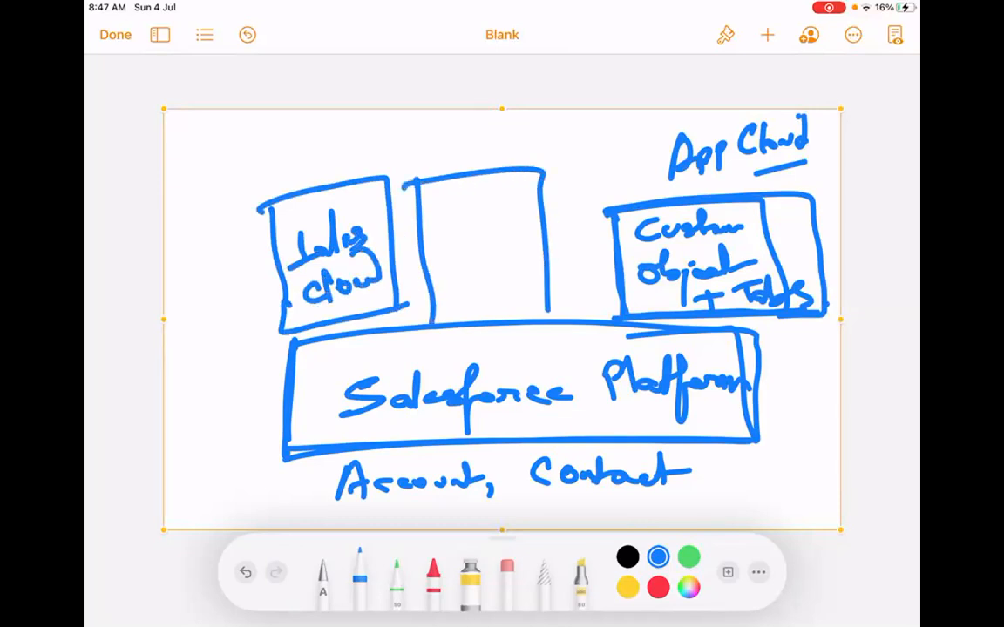
{"action": "left_click_drag", "start_coordinate": [434, 312], "coordinate": [549, 309]}
{"action": "mouse_move", "coordinate": [460, 206]}
{"action": "left_mouse_down"}
{"action": "mouse_move", "coordinate": [440, 234]}
{"action": "mouse_move", "coordinate": [526, 209]}
{"action": "left_mouse_up"}
{"action": "left_click_drag", "start_coordinate": [469, 258], "coordinate": [453, 277]}
{"action": "mouse_move", "coordinate": [488, 253]}
{"action": "left_mouse_down"}
{"action": "mouse_move", "coordinate": [493, 277]}
{"action": "mouse_move", "coordinate": [516, 258]}
{"action": "mouse_move", "coordinate": [500, 228]}
{"action": "left_mouse_up"}
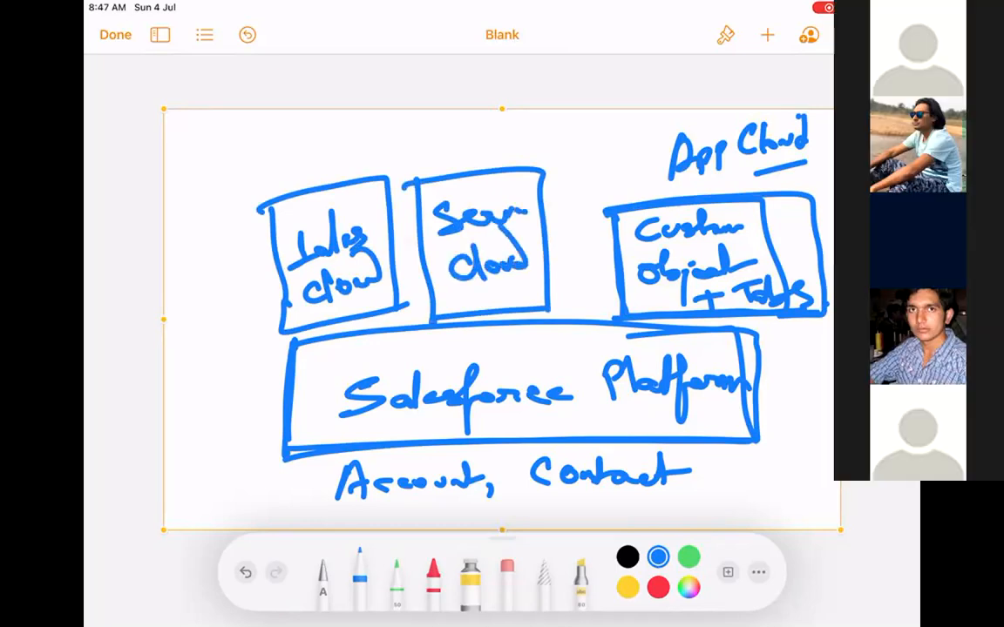
Draw a down arrow labelled 'Experience' and a larger outline around Salesforce Platform.
{"action": "mouse_move", "coordinate": [578, 161]}
{"action": "left_mouse_down"}
{"action": "mouse_move", "coordinate": [580, 296]}
{"action": "mouse_move", "coordinate": [599, 257]}
{"action": "left_mouse_up"}
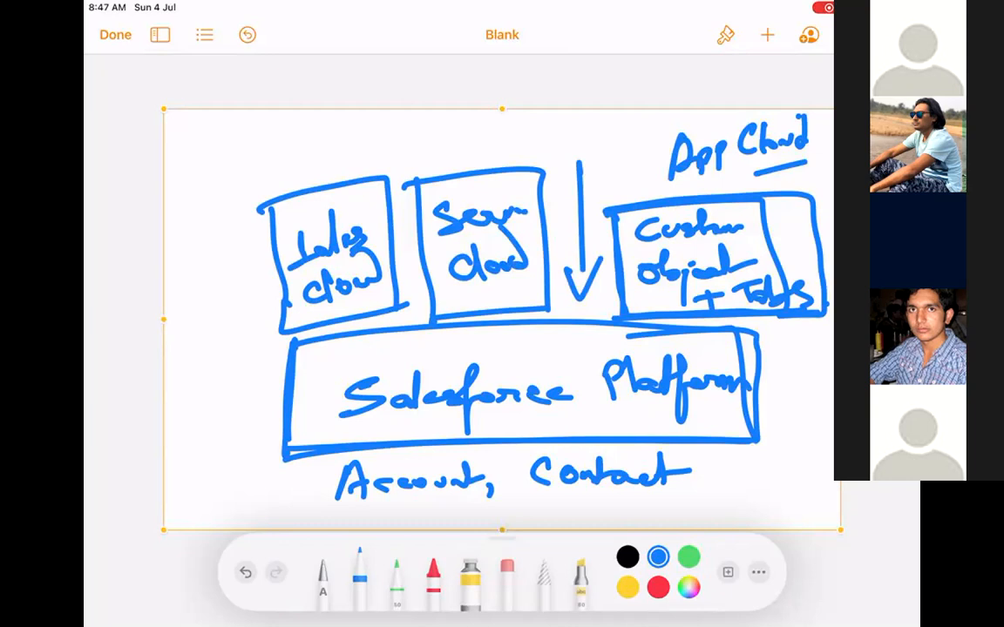
{"action": "mouse_move", "coordinate": [503, 129]}
{"action": "left_mouse_down"}
{"action": "mouse_move", "coordinate": [508, 151]}
{"action": "mouse_move", "coordinate": [533, 144]}
{"action": "mouse_move", "coordinate": [546, 156]}
{"action": "mouse_move", "coordinate": [596, 132]}
{"action": "mouse_move", "coordinate": [608, 140]}
{"action": "mouse_move", "coordinate": [666, 124]}
{"action": "mouse_move", "coordinate": [640, 162]}
{"action": "mouse_move", "coordinate": [584, 181]}
{"action": "mouse_move", "coordinate": [628, 160]}
{"action": "left_mouse_up"}
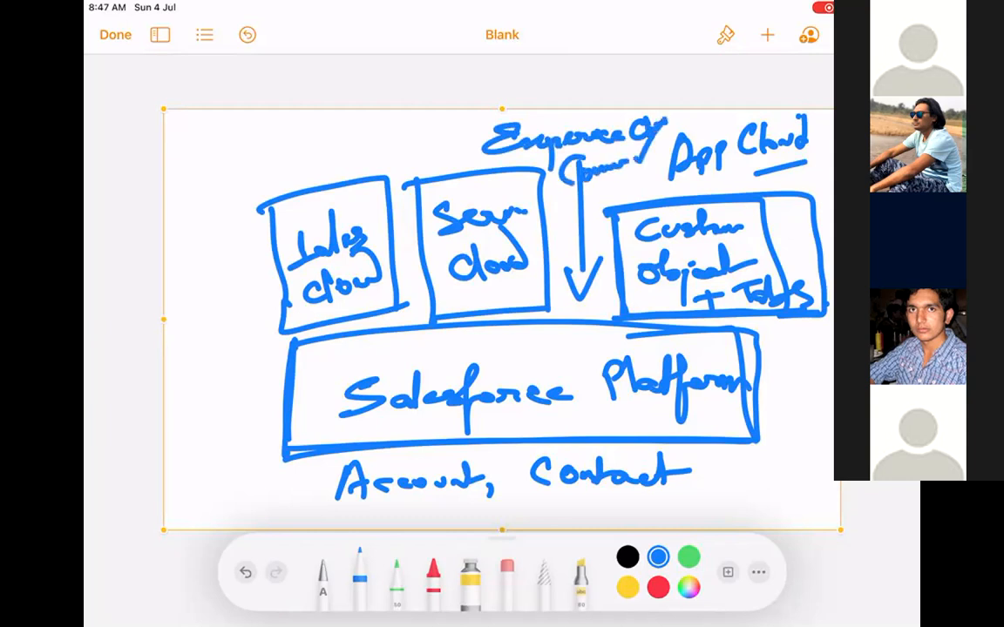
{"action": "mouse_move", "coordinate": [283, 346]}
{"action": "left_mouse_down"}
{"action": "mouse_move", "coordinate": [286, 464]}
{"action": "mouse_move", "coordinate": [819, 455]}
{"action": "mouse_move", "coordinate": [813, 332]}
{"action": "mouse_move", "coordinate": [556, 336]}
{"action": "left_mouse_up"}
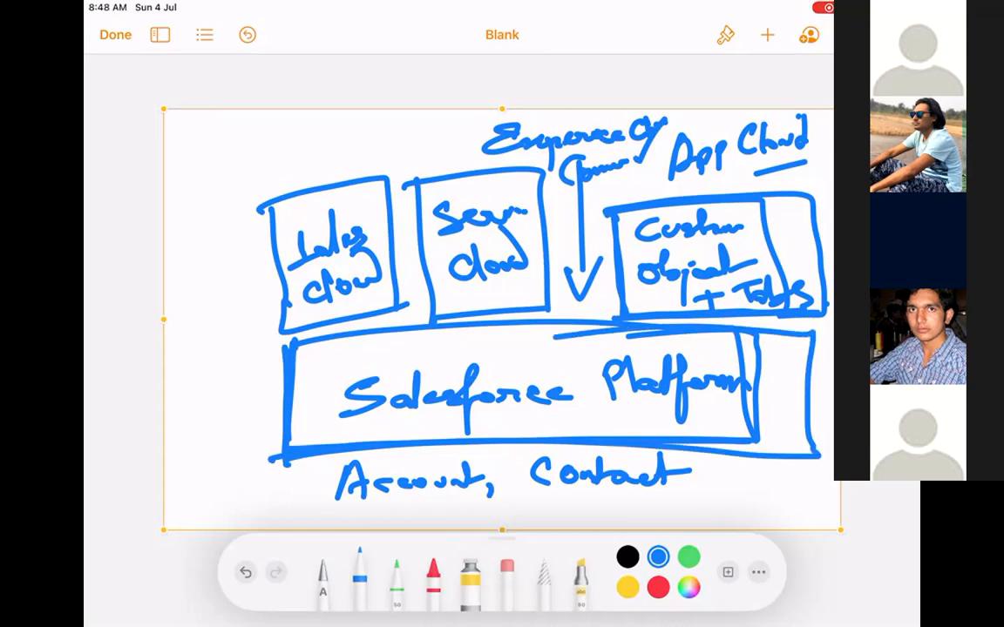
Retrace the Custom object and Sales Cloud outlines and begin an 'Oppor' label at top left.
{"action": "mouse_move", "coordinate": [608, 214]}
{"action": "left_mouse_down"}
{"action": "mouse_move", "coordinate": [624, 315]}
{"action": "mouse_move", "coordinate": [821, 255]}
{"action": "mouse_move", "coordinate": [633, 204]}
{"action": "left_mouse_up"}
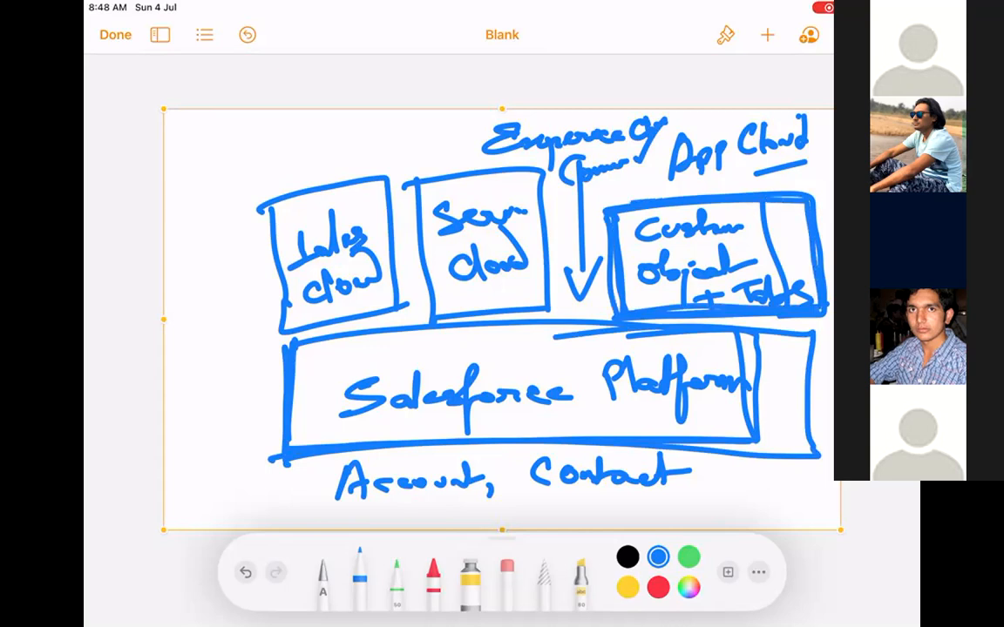
{"action": "mouse_move", "coordinate": [267, 207]}
{"action": "left_mouse_down"}
{"action": "mouse_move", "coordinate": [273, 334]}
{"action": "mouse_move", "coordinate": [403, 307]}
{"action": "mouse_move", "coordinate": [267, 206]}
{"action": "mouse_move", "coordinate": [293, 253]}
{"action": "left_mouse_up"}
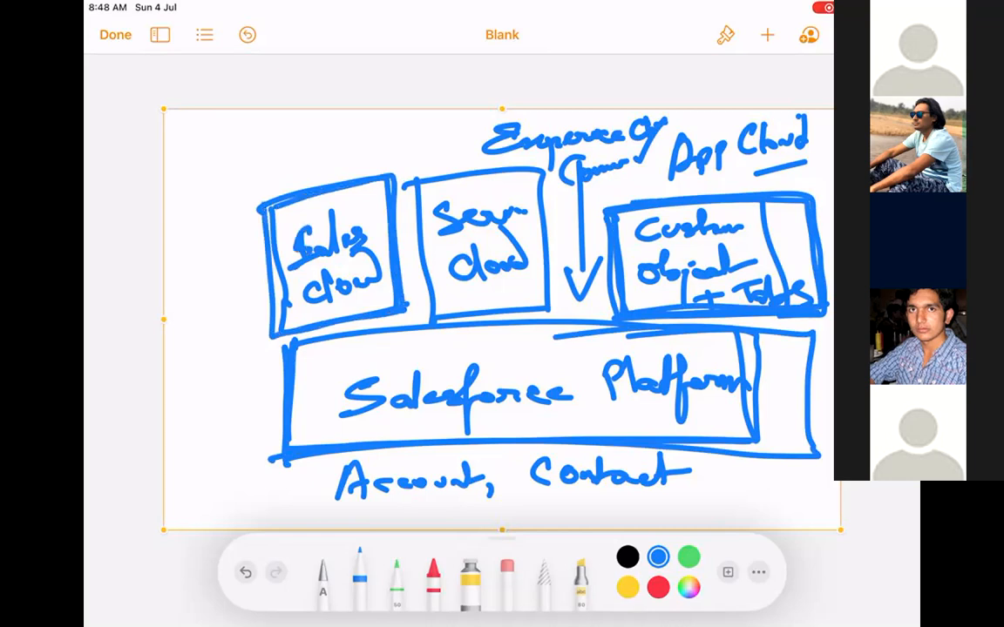
{"action": "mouse_move", "coordinate": [178, 157]}
{"action": "left_mouse_down"}
{"action": "mouse_move", "coordinate": [265, 149]}
{"action": "mouse_move", "coordinate": [273, 171]}
{"action": "left_mouse_up"}
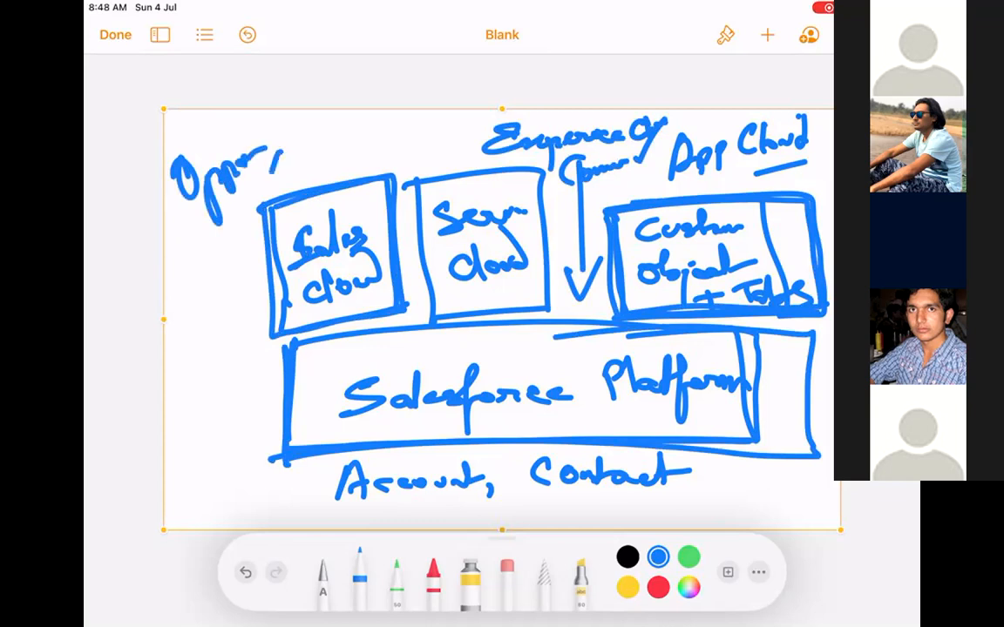
Add 'Quote', 'Lead' and another object name down the left side.
{"action": "mouse_move", "coordinate": [306, 127]}
{"action": "left_mouse_down"}
{"action": "mouse_move", "coordinate": [324, 163]}
{"action": "mouse_move", "coordinate": [377, 133]}
{"action": "left_mouse_up"}
{"action": "mouse_move", "coordinate": [171, 248]}
{"action": "left_mouse_down"}
{"action": "mouse_move", "coordinate": [194, 289]}
{"action": "mouse_move", "coordinate": [185, 262]}
{"action": "mouse_move", "coordinate": [219, 245]}
{"action": "left_mouse_up"}
{"action": "left_click_drag", "start_coordinate": [220, 246], "coordinate": [244, 207]}
{"action": "mouse_move", "coordinate": [195, 299]}
{"action": "left_mouse_down"}
{"action": "mouse_move", "coordinate": [179, 355]}
{"action": "mouse_move", "coordinate": [212, 307]}
{"action": "mouse_move", "coordinate": [251, 294]}
{"action": "left_mouse_up"}
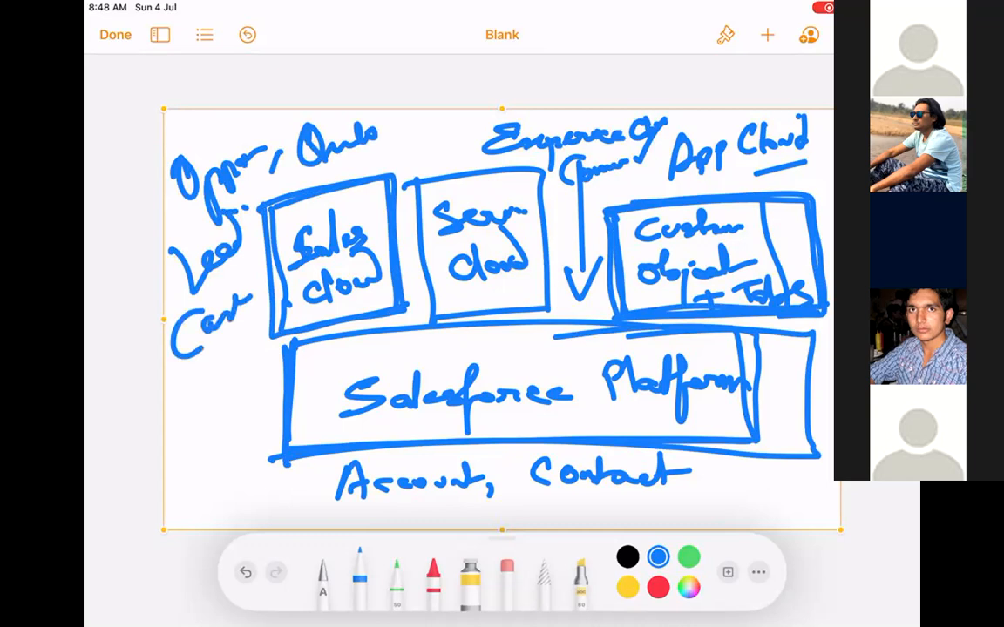
Write a community label above Service Cloud, circle the lowest left label, and retrace the box outlines.
{"action": "mouse_move", "coordinate": [409, 186]}
{"action": "left_mouse_down"}
{"action": "mouse_move", "coordinate": [428, 320]}
{"action": "mouse_move", "coordinate": [548, 286]}
{"action": "mouse_move", "coordinate": [420, 184]}
{"action": "left_mouse_up"}
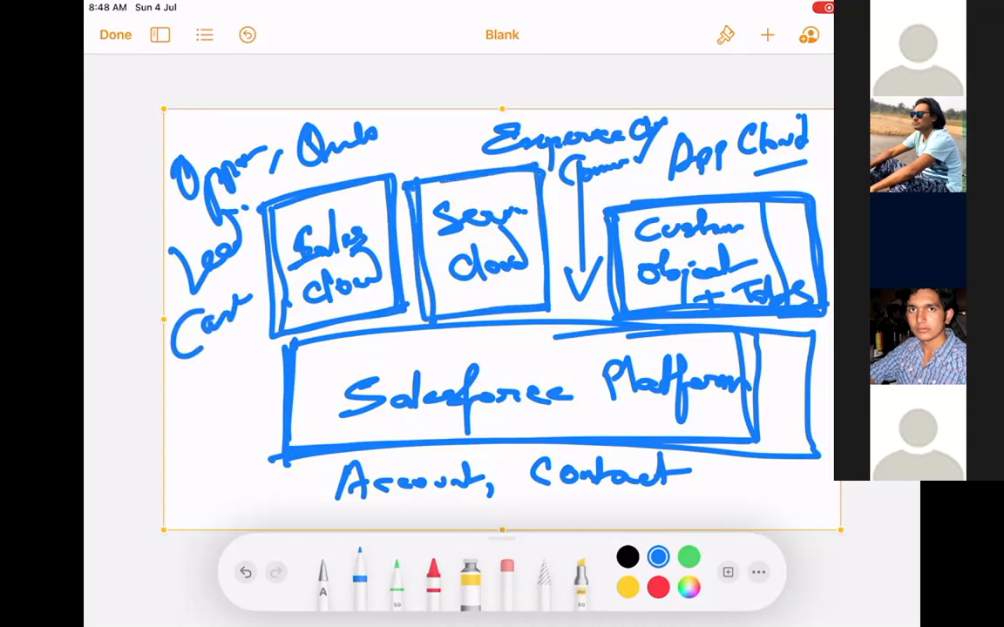
{"action": "mouse_move", "coordinate": [428, 127]}
{"action": "left_mouse_down"}
{"action": "mouse_move", "coordinate": [415, 153]}
{"action": "mouse_move", "coordinate": [466, 140]}
{"action": "left_mouse_up"}
{"action": "mouse_move", "coordinate": [420, 183]}
{"action": "left_mouse_down"}
{"action": "mouse_move", "coordinate": [442, 165]}
{"action": "mouse_move", "coordinate": [434, 160]}
{"action": "mouse_move", "coordinate": [472, 183]}
{"action": "mouse_move", "coordinate": [515, 183]}
{"action": "left_mouse_up"}
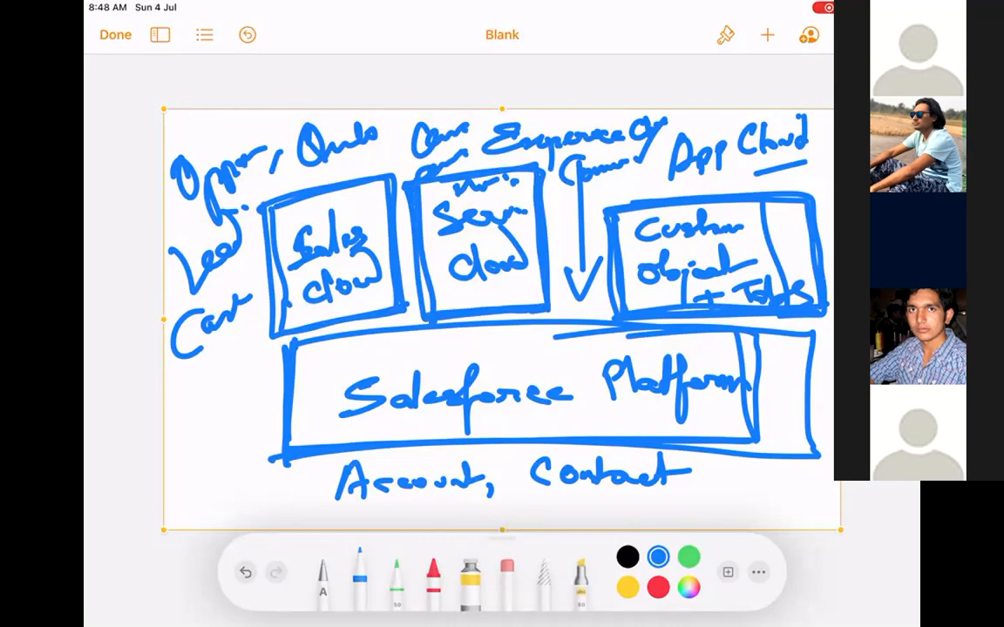
{"action": "mouse_move", "coordinate": [277, 213]}
{"action": "left_mouse_down"}
{"action": "mouse_move", "coordinate": [286, 331]}
{"action": "mouse_move", "coordinate": [399, 254]}
{"action": "mouse_move", "coordinate": [366, 177]}
{"action": "left_mouse_up"}
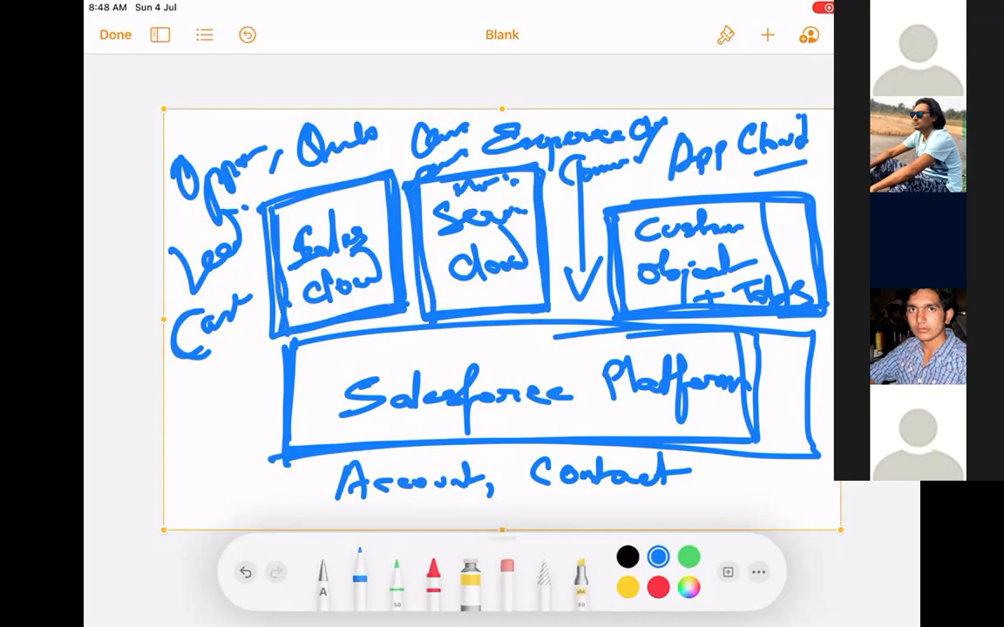
{"action": "mouse_move", "coordinate": [260, 270]}
{"action": "left_mouse_down"}
{"action": "mouse_move", "coordinate": [174, 383]}
{"action": "mouse_move", "coordinate": [266, 278]}
{"action": "left_mouse_up"}
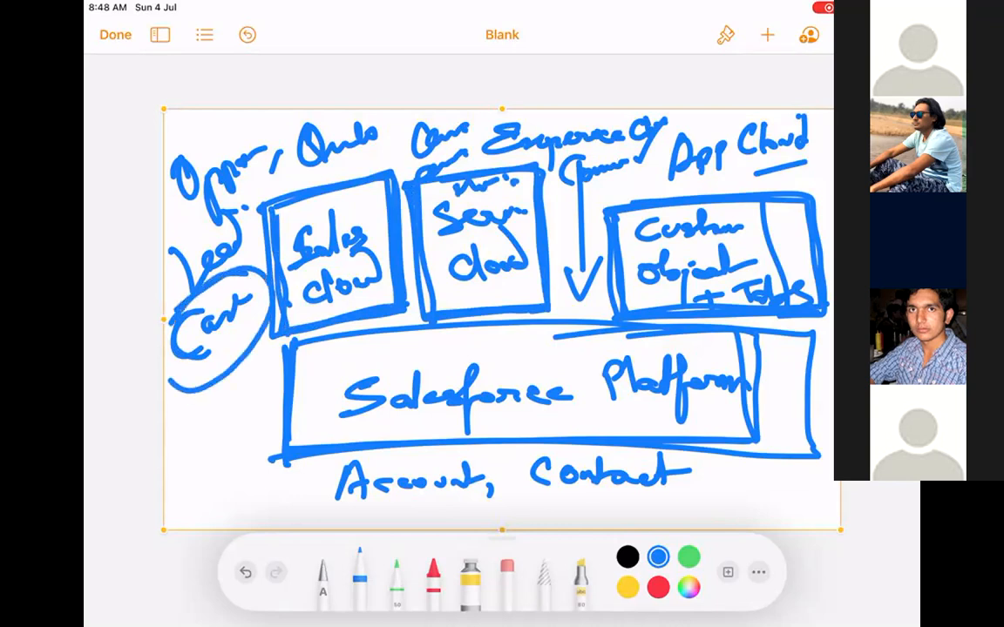
{"action": "mouse_move", "coordinate": [410, 214]}
{"action": "left_mouse_down"}
{"action": "mouse_move", "coordinate": [420, 315]}
{"action": "mouse_move", "coordinate": [549, 283]}
{"action": "mouse_move", "coordinate": [542, 181]}
{"action": "left_mouse_up"}
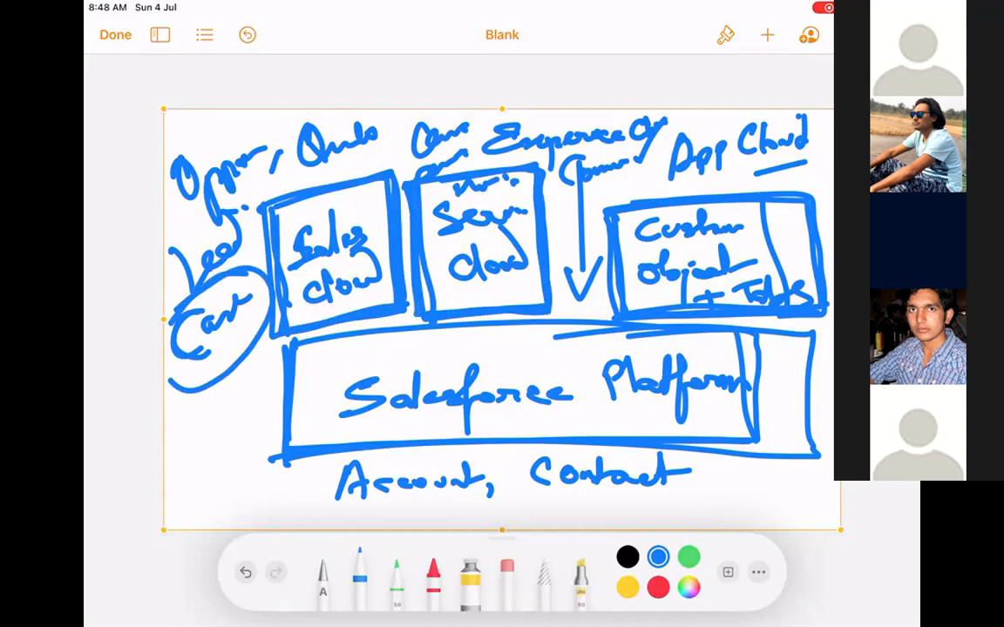
{"action": "left_click_drag", "start_coordinate": [607, 212], "coordinate": [611, 316]}
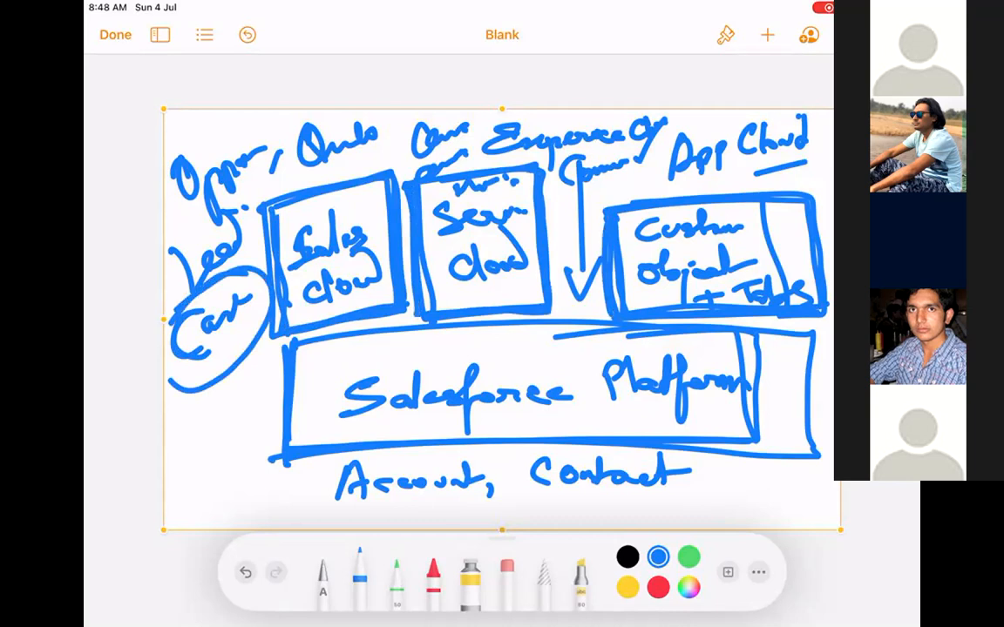
Add strokes above Sales Cloud and under App Cloud, thicken the arrow, and outline Experience.
{"action": "left_click_drag", "start_coordinate": [357, 176], "coordinate": [394, 157]}
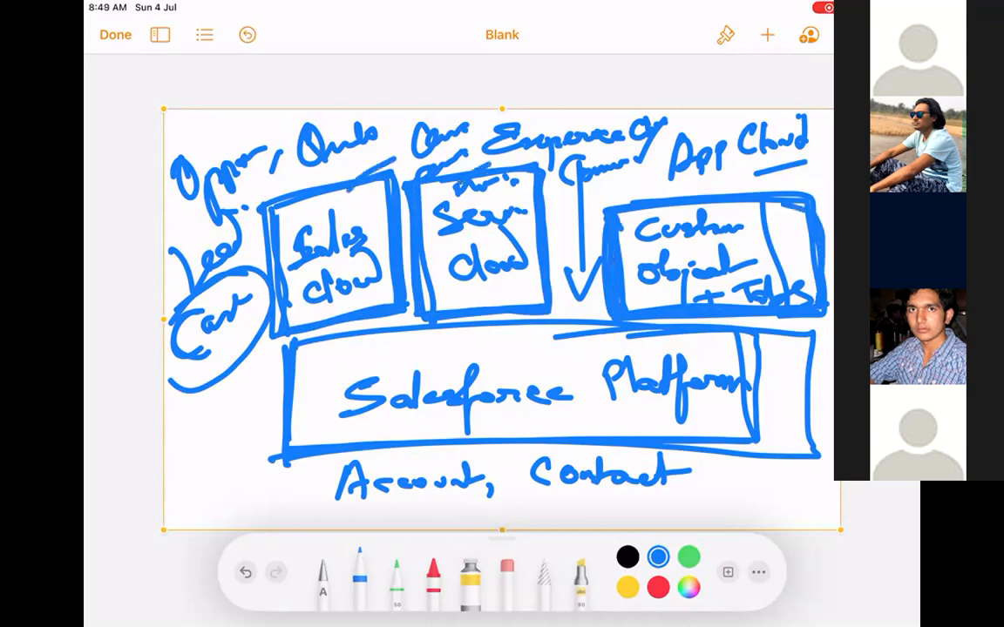
{"action": "left_click_drag", "start_coordinate": [708, 187], "coordinate": [781, 169]}
{"action": "left_click_drag", "start_coordinate": [575, 192], "coordinate": [577, 292]}
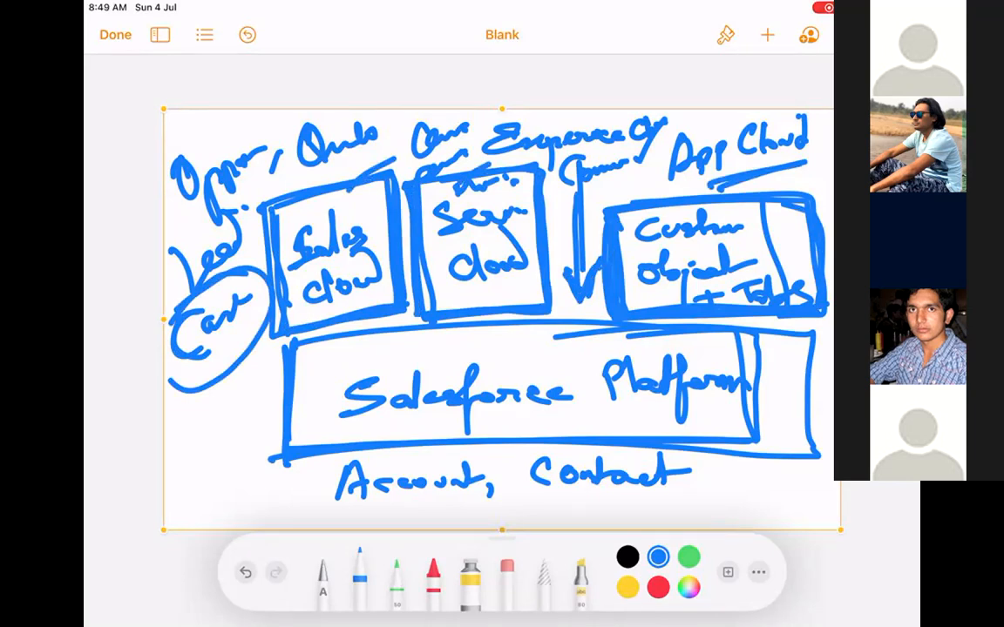
{"action": "left_click_drag", "start_coordinate": [491, 120], "coordinate": [488, 164]}
{"action": "left_click_drag", "start_coordinate": [489, 114], "coordinate": [557, 185]}
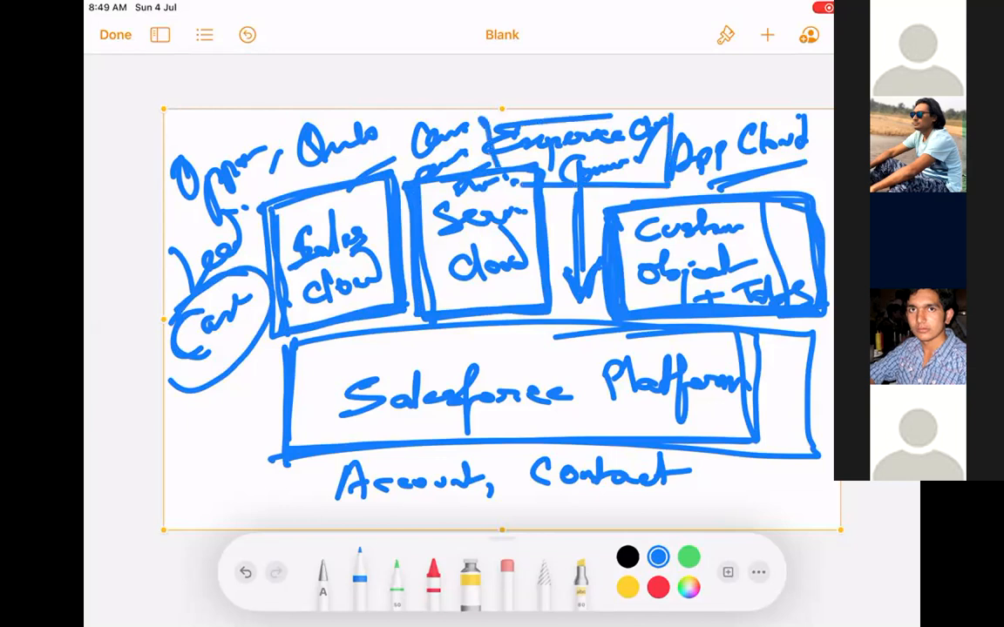
{"action": "left_click", "coordinate": [536, 109]}
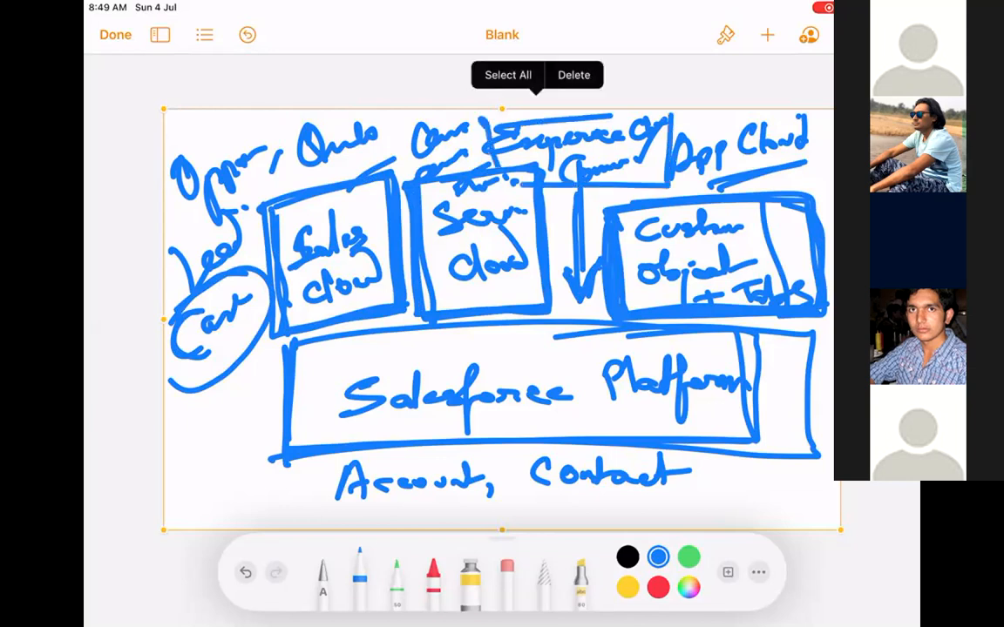
Tick the Sales Cloud and Service Cloud boxes and strike a diagonal across the Custom box.
{"action": "left_click_drag", "start_coordinate": [334, 210], "coordinate": [380, 180]}
{"action": "left_click_drag", "start_coordinate": [478, 210], "coordinate": [516, 181]}
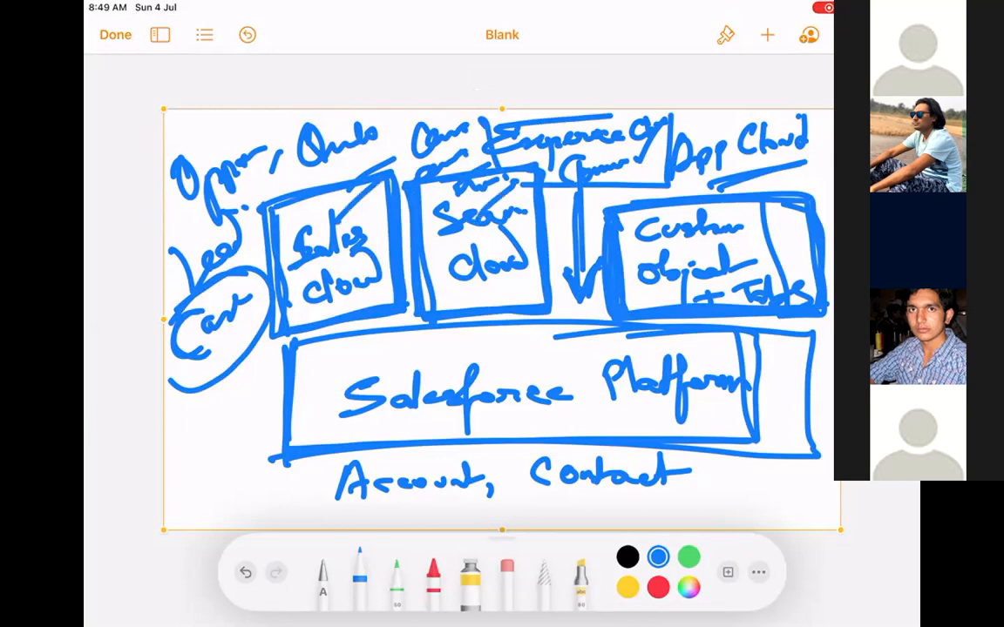
{"action": "left_click_drag", "start_coordinate": [760, 248], "coordinate": [832, 206]}
Write a two-word note left of Account, arrow the circled label to it, and box Experience.
{"action": "mouse_move", "coordinate": [178, 446]}
{"action": "left_mouse_down"}
{"action": "mouse_move", "coordinate": [181, 471]}
{"action": "mouse_move", "coordinate": [197, 440]}
{"action": "mouse_move", "coordinate": [248, 429]}
{"action": "left_mouse_up"}
{"action": "mouse_move", "coordinate": [199, 489]}
{"action": "left_mouse_down"}
{"action": "mouse_move", "coordinate": [204, 511]}
{"action": "mouse_move", "coordinate": [265, 485]}
{"action": "left_mouse_up"}
{"action": "mouse_move", "coordinate": [254, 368]}
{"action": "left_mouse_down"}
{"action": "mouse_move", "coordinate": [253, 411]}
{"action": "mouse_move", "coordinate": [266, 394]}
{"action": "mouse_move", "coordinate": [179, 488]}
{"action": "mouse_move", "coordinate": [254, 417]}
{"action": "left_mouse_up"}
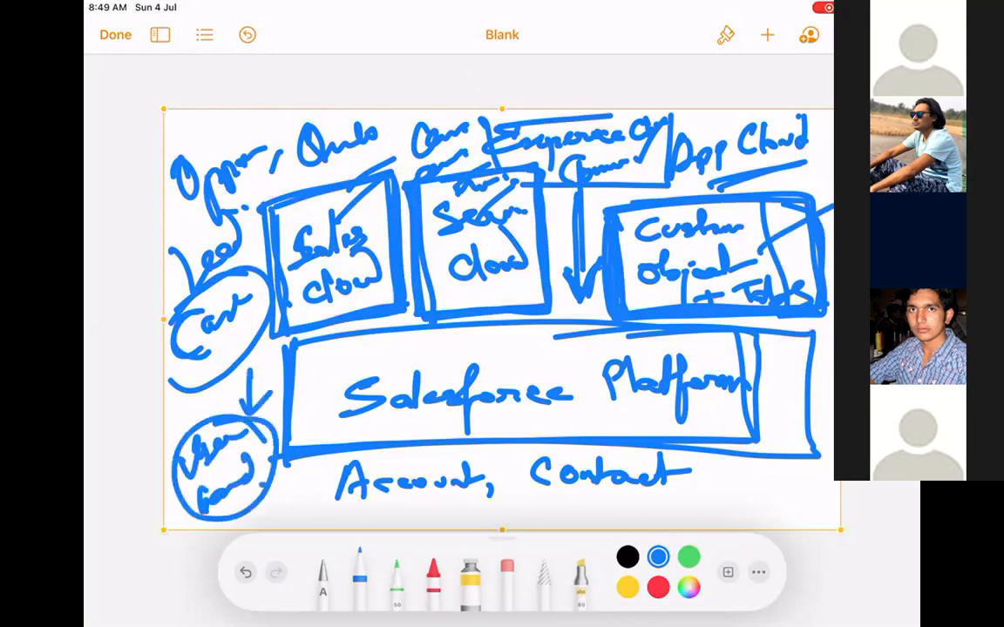
{"action": "mouse_move", "coordinate": [484, 122]}
{"action": "left_mouse_down"}
{"action": "mouse_move", "coordinate": [488, 167]}
{"action": "mouse_move", "coordinate": [654, 185]}
{"action": "mouse_move", "coordinate": [619, 117]}
{"action": "left_mouse_up"}
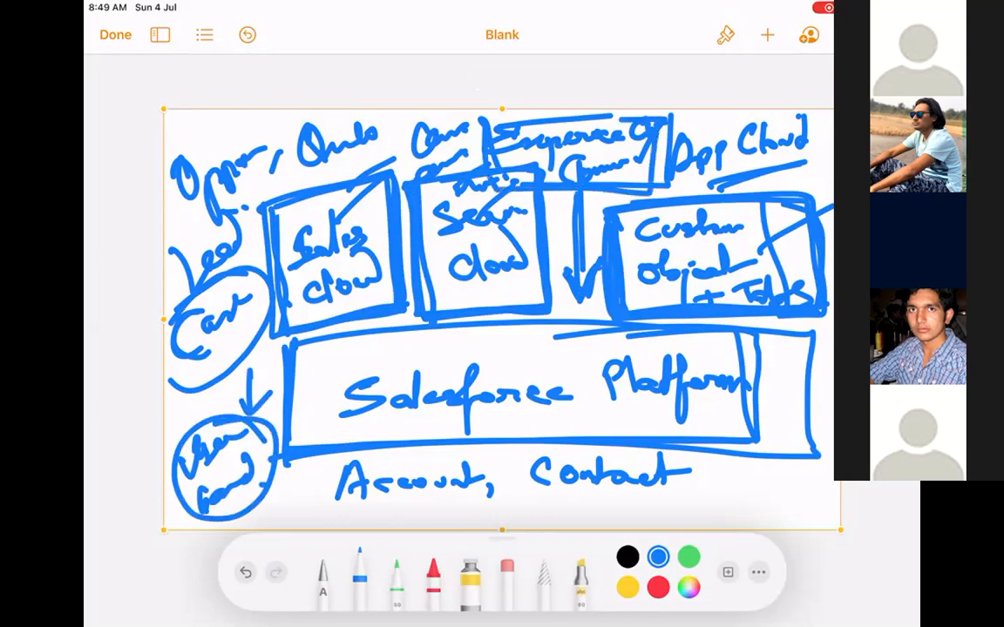
{"action": "left_click", "coordinate": [536, 109]}
Delete the whole sketch and insert a new blank drawing.
{"action": "left_click", "coordinate": [573, 74]}
{"action": "left_click", "coordinate": [768, 35]}
{"action": "left_click", "coordinate": [692, 353]}
Handwrite the heading 'Experience Cloud.' in the new drawing.
{"action": "mouse_move", "coordinate": [233, 165]}
{"action": "left_mouse_down"}
{"action": "mouse_move", "coordinate": [249, 186]}
{"action": "mouse_move", "coordinate": [264, 185]}
{"action": "mouse_move", "coordinate": [284, 226]}
{"action": "mouse_move", "coordinate": [301, 172]}
{"action": "mouse_move", "coordinate": [388, 184]}
{"action": "left_mouse_up"}
{"action": "left_click_drag", "start_coordinate": [470, 153], "coordinate": [476, 180]}
{"action": "mouse_move", "coordinate": [496, 180]}
{"action": "left_mouse_down"}
{"action": "mouse_move", "coordinate": [532, 169]}
{"action": "mouse_move", "coordinate": [570, 177]}
{"action": "left_mouse_up"}
{"action": "left_click", "coordinate": [577, 188]}
Draw two branch arrows with 'Comm' labels, then erase the upper label.
{"action": "mouse_move", "coordinate": [319, 228]}
{"action": "left_mouse_down"}
{"action": "mouse_move", "coordinate": [315, 311]}
{"action": "mouse_move", "coordinate": [376, 305]}
{"action": "left_mouse_up"}
{"action": "mouse_move", "coordinate": [440, 254]}
{"action": "left_mouse_down"}
{"action": "mouse_move", "coordinate": [403, 287]}
{"action": "mouse_move", "coordinate": [588, 277]}
{"action": "mouse_move", "coordinate": [593, 234]}
{"action": "mouse_move", "coordinate": [568, 356]}
{"action": "left_mouse_up"}
{"action": "left_click_drag", "start_coordinate": [294, 370], "coordinate": [528, 365]}
{"action": "left_click", "coordinate": [507, 568]}
{"action": "mouse_move", "coordinate": [405, 279]}
{"action": "left_mouse_down"}
{"action": "mouse_move", "coordinate": [498, 267]}
{"action": "mouse_move", "coordinate": [459, 252]}
{"action": "mouse_move", "coordinate": [473, 352]}
{"action": "mouse_move", "coordinate": [486, 369]}
{"action": "mouse_move", "coordinate": [618, 258]}
{"action": "mouse_move", "coordinate": [592, 260]}
{"action": "left_mouse_up"}
{"action": "left_click", "coordinate": [359, 574]}
Label the upper branch 'Customer Com.' and write the middle branch's 'Com +' label.
{"action": "mouse_move", "coordinate": [433, 263]}
{"action": "left_mouse_down"}
{"action": "mouse_move", "coordinate": [430, 299]}
{"action": "mouse_move", "coordinate": [475, 290]}
{"action": "mouse_move", "coordinate": [470, 281]}
{"action": "mouse_move", "coordinate": [608, 277]}
{"action": "left_mouse_up"}
{"action": "mouse_move", "coordinate": [688, 252]}
{"action": "left_mouse_down"}
{"action": "mouse_move", "coordinate": [662, 257]}
{"action": "mouse_move", "coordinate": [702, 277]}
{"action": "mouse_move", "coordinate": [794, 276]}
{"action": "left_mouse_up"}
{"action": "mouse_move", "coordinate": [438, 346]}
{"action": "left_mouse_down"}
{"action": "mouse_move", "coordinate": [427, 390]}
{"action": "mouse_move", "coordinate": [526, 366]}
{"action": "left_mouse_up"}
{"action": "mouse_move", "coordinate": [593, 345]}
{"action": "left_mouse_down"}
{"action": "mouse_move", "coordinate": [596, 373]}
{"action": "mouse_move", "coordinate": [649, 359]}
{"action": "left_mouse_up"}
{"action": "mouse_move", "coordinate": [709, 323]}
{"action": "left_mouse_down"}
{"action": "mouse_move", "coordinate": [713, 341]}
{"action": "mouse_move", "coordinate": [747, 336]}
{"action": "left_mouse_up"}
{"action": "left_click_drag", "start_coordinate": [711, 324], "coordinate": [712, 390]}
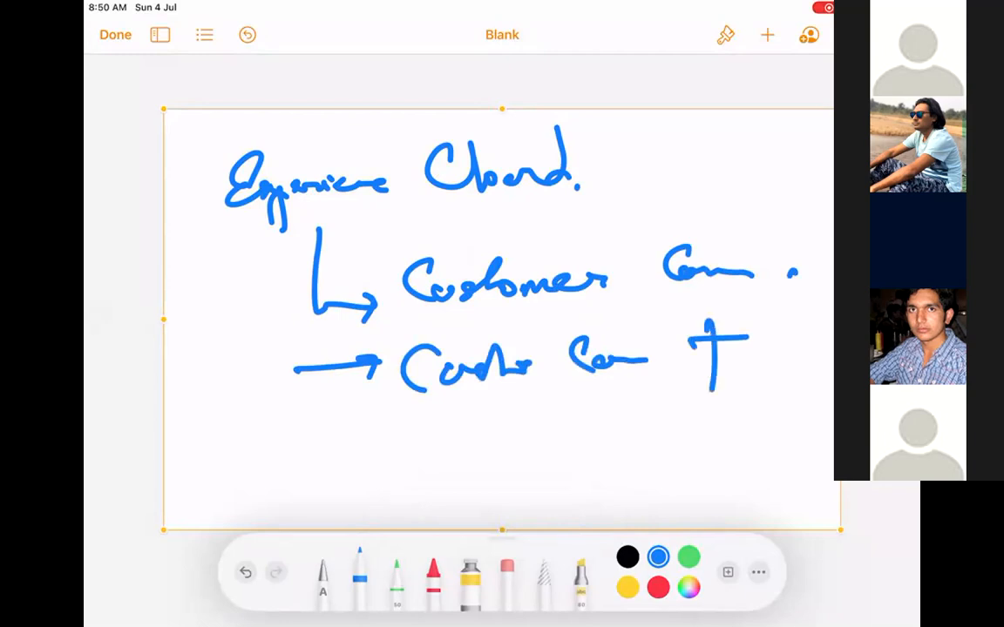
Extend the branch line to a third arrow labelled 'Partner Community' and tick Customer Com.
{"action": "mouse_move", "coordinate": [316, 304]}
{"action": "left_mouse_down"}
{"action": "mouse_move", "coordinate": [307, 366]}
{"action": "mouse_move", "coordinate": [370, 451]}
{"action": "left_mouse_up"}
{"action": "mouse_move", "coordinate": [420, 417]}
{"action": "left_mouse_down"}
{"action": "mouse_move", "coordinate": [423, 474]}
{"action": "mouse_move", "coordinate": [479, 445]}
{"action": "mouse_move", "coordinate": [557, 449]}
{"action": "left_mouse_up"}
{"action": "mouse_move", "coordinate": [652, 425]}
{"action": "left_mouse_down"}
{"action": "mouse_move", "coordinate": [653, 457]}
{"action": "mouse_move", "coordinate": [669, 446]}
{"action": "mouse_move", "coordinate": [767, 440]}
{"action": "mouse_move", "coordinate": [748, 479]}
{"action": "left_mouse_up"}
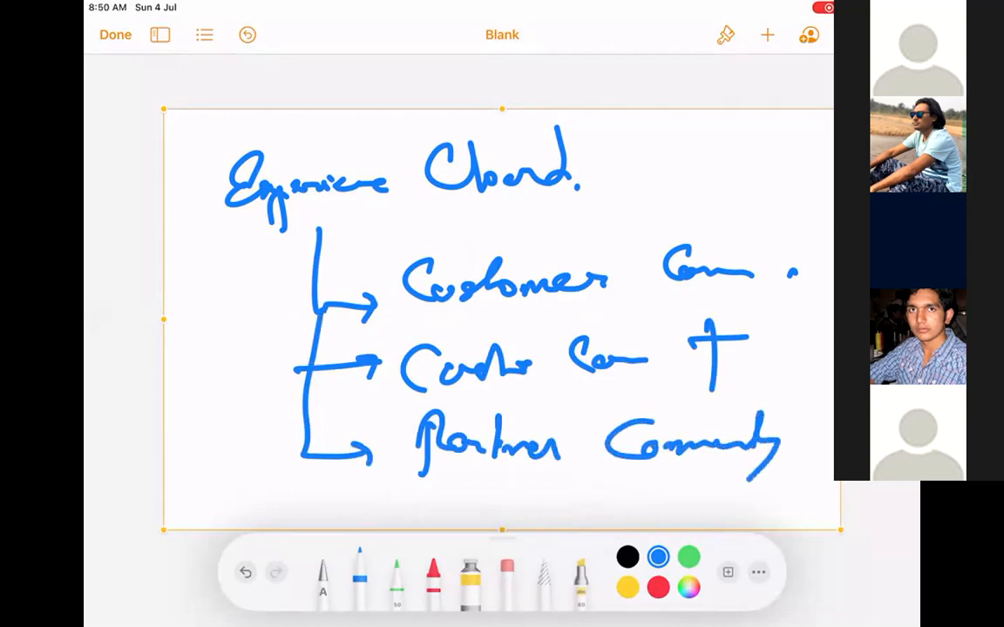
{"action": "left_click_drag", "start_coordinate": [380, 250], "coordinate": [432, 233]}
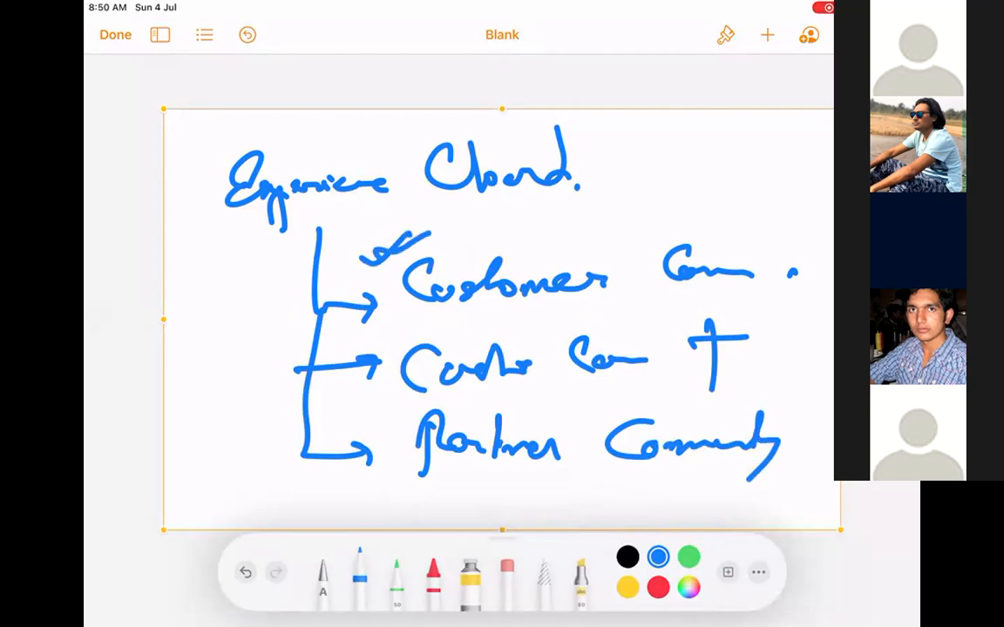
Tick the other two branches, add a circled checkmark after Customer Com, and write a Com note at left.
{"action": "mouse_move", "coordinate": [382, 331]}
{"action": "left_mouse_down"}
{"action": "mouse_move", "coordinate": [457, 318]}
{"action": "mouse_move", "coordinate": [445, 324]}
{"action": "left_mouse_up"}
{"action": "left_click_drag", "start_coordinate": [370, 432], "coordinate": [425, 418]}
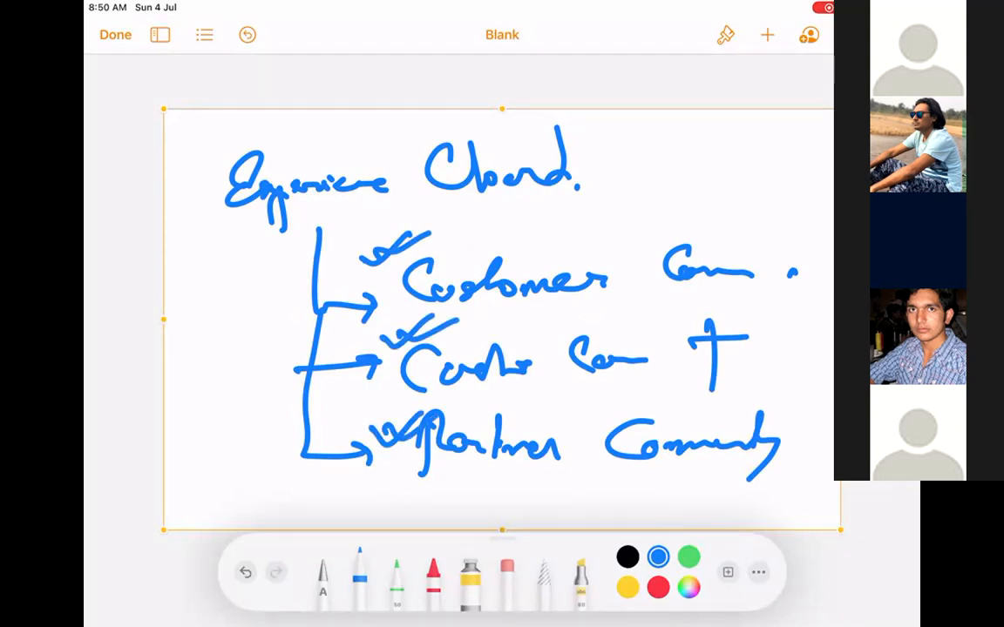
{"action": "left_click_drag", "start_coordinate": [758, 251], "coordinate": [809, 229]}
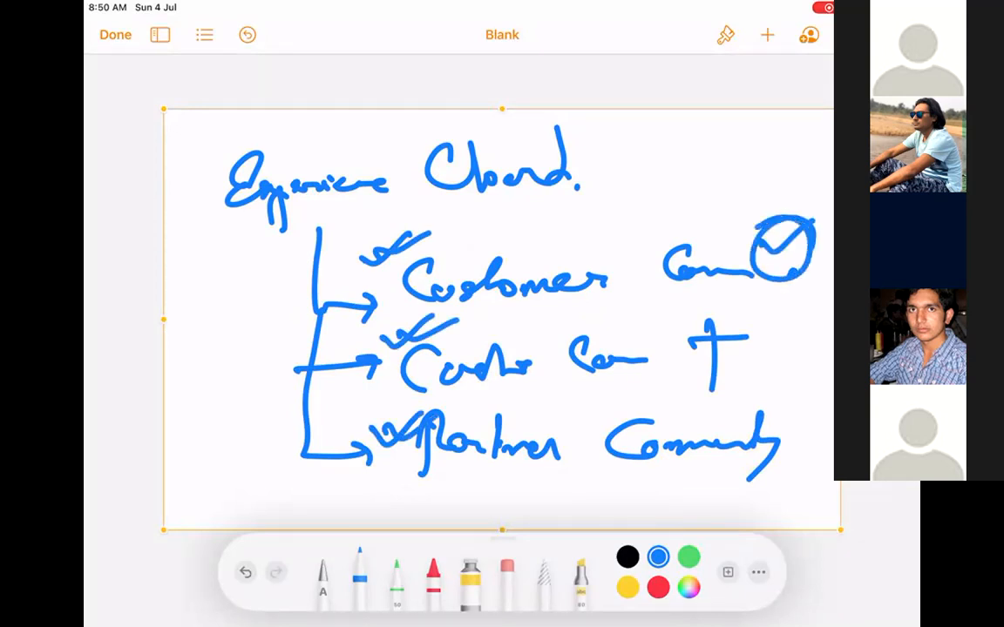
{"action": "mouse_move", "coordinate": [199, 370]}
{"action": "left_mouse_down"}
{"action": "mouse_move", "coordinate": [218, 383]}
{"action": "mouse_move", "coordinate": [247, 322]}
{"action": "left_mouse_up"}
Box each of the three branches, circle the left note, and start a bracketed note after the heading.
{"action": "left_click_drag", "start_coordinate": [390, 220], "coordinate": [392, 314]}
{"action": "mouse_move", "coordinate": [387, 325]}
{"action": "left_mouse_down"}
{"action": "mouse_move", "coordinate": [662, 317]}
{"action": "mouse_move", "coordinate": [796, 234]}
{"action": "mouse_move", "coordinate": [376, 241]}
{"action": "left_mouse_up"}
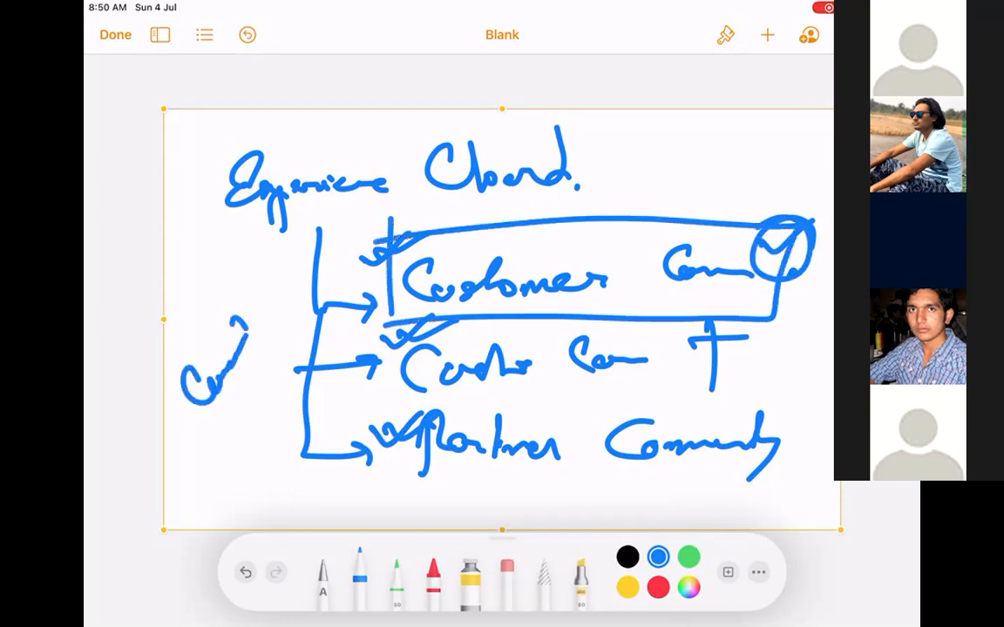
{"action": "mouse_move", "coordinate": [383, 330]}
{"action": "left_mouse_down"}
{"action": "mouse_move", "coordinate": [582, 396]}
{"action": "mouse_move", "coordinate": [812, 327]}
{"action": "mouse_move", "coordinate": [771, 328]}
{"action": "left_mouse_up"}
{"action": "mouse_move", "coordinate": [378, 419]}
{"action": "left_mouse_down"}
{"action": "mouse_move", "coordinate": [385, 518]}
{"action": "mouse_move", "coordinate": [795, 491]}
{"action": "mouse_move", "coordinate": [790, 396]}
{"action": "left_mouse_up"}
{"action": "left_click_drag", "start_coordinate": [251, 305], "coordinate": [172, 376]}
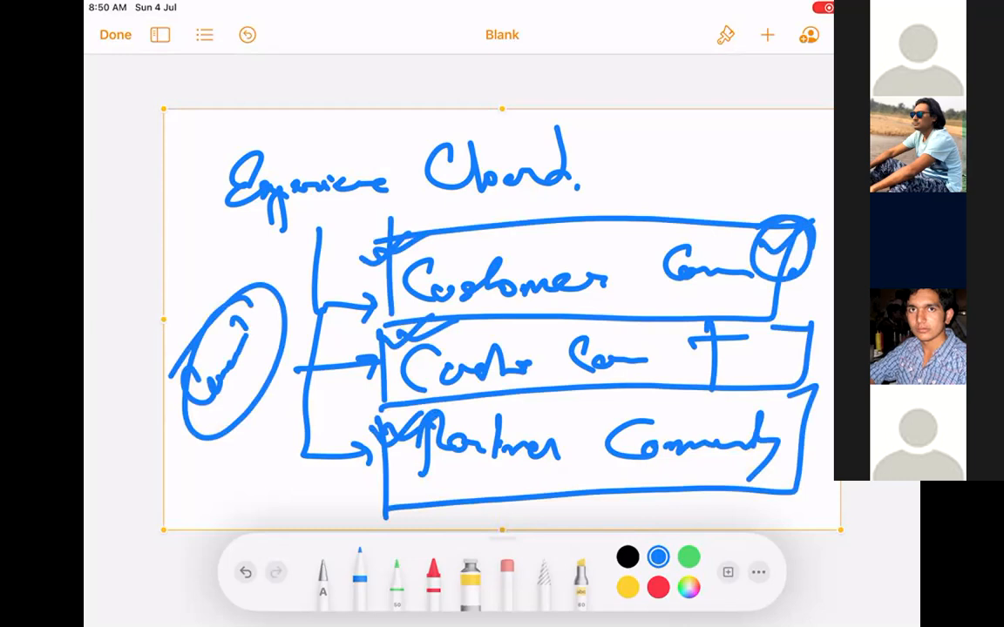
{"action": "left_click_drag", "start_coordinate": [629, 120], "coordinate": [620, 205]}
{"action": "left_click_drag", "start_coordinate": [643, 157], "coordinate": [697, 150]}
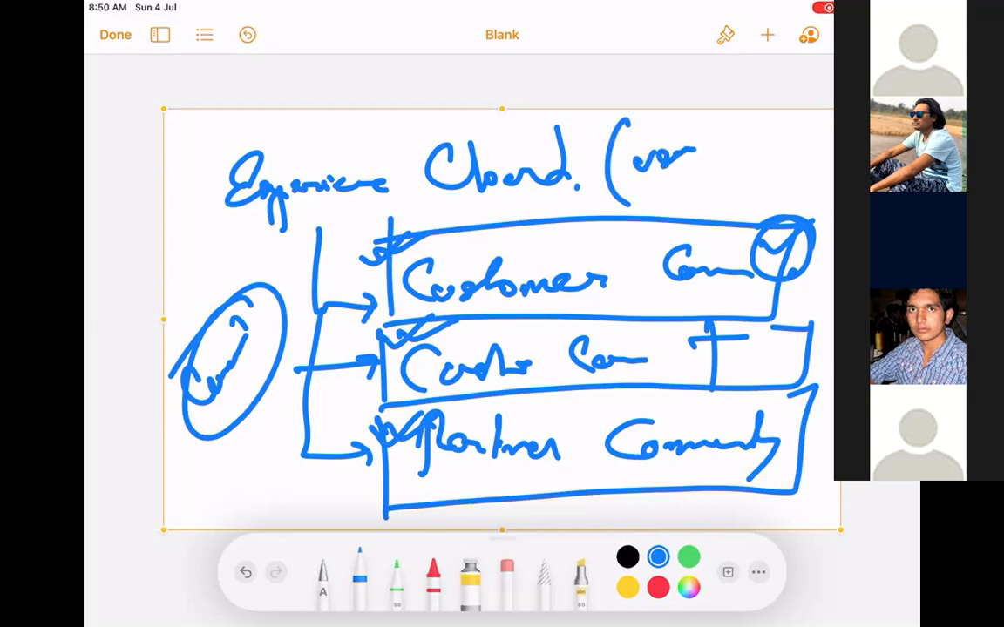
Add '+ login' to the bracketed '(user' note after the heading.
{"action": "left_click_drag", "start_coordinate": [688, 186], "coordinate": [727, 174]}
{"action": "left_click_drag", "start_coordinate": [707, 165], "coordinate": [715, 203]}
{"action": "left_click_drag", "start_coordinate": [749, 138], "coordinate": [748, 179]}
{"action": "mouse_move", "coordinate": [760, 162]}
{"action": "left_mouse_down"}
{"action": "mouse_move", "coordinate": [772, 168]}
{"action": "mouse_move", "coordinate": [775, 197]}
{"action": "left_mouse_up"}
{"action": "mouse_move", "coordinate": [791, 157]}
{"action": "left_mouse_down"}
{"action": "mouse_move", "coordinate": [793, 179]}
{"action": "mouse_move", "coordinate": [816, 144]}
{"action": "mouse_move", "coordinate": [816, 152]}
{"action": "left_mouse_up"}
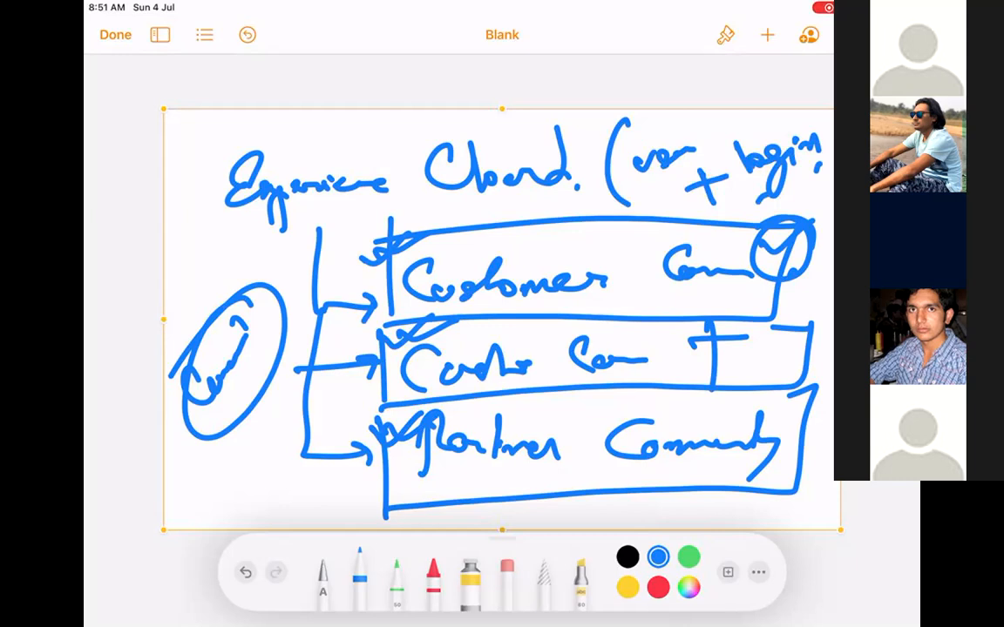
Circle 'user' and 'login' and retrace both circles heavily.
{"action": "mouse_move", "coordinate": [688, 140]}
{"action": "left_mouse_down"}
{"action": "mouse_move", "coordinate": [631, 167]}
{"action": "mouse_move", "coordinate": [692, 146]}
{"action": "left_mouse_up"}
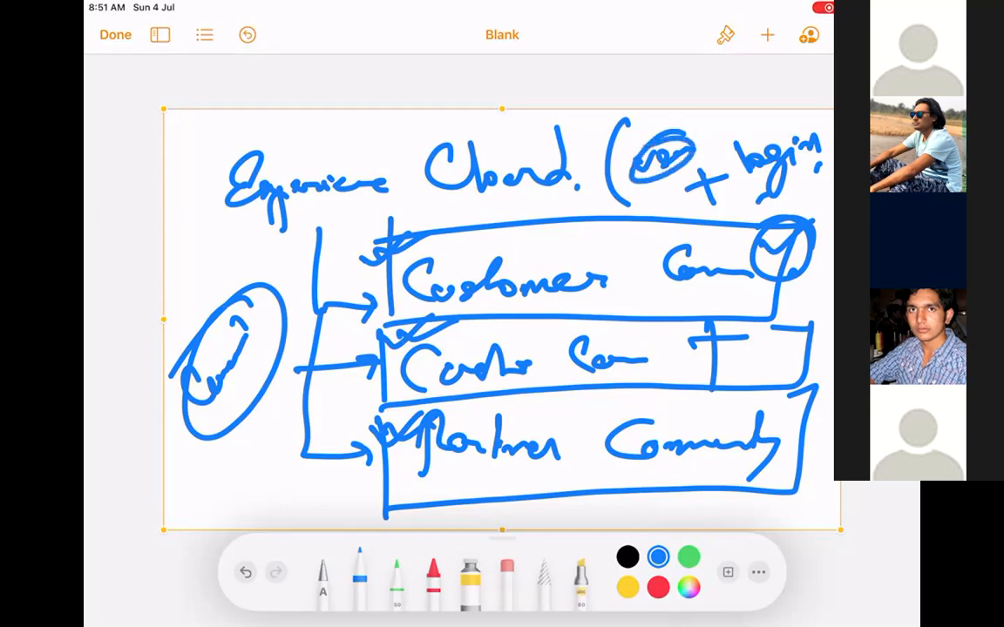
{"action": "mouse_move", "coordinate": [767, 126]}
{"action": "left_mouse_down"}
{"action": "mouse_move", "coordinate": [730, 187]}
{"action": "mouse_move", "coordinate": [784, 124]}
{"action": "left_mouse_up"}
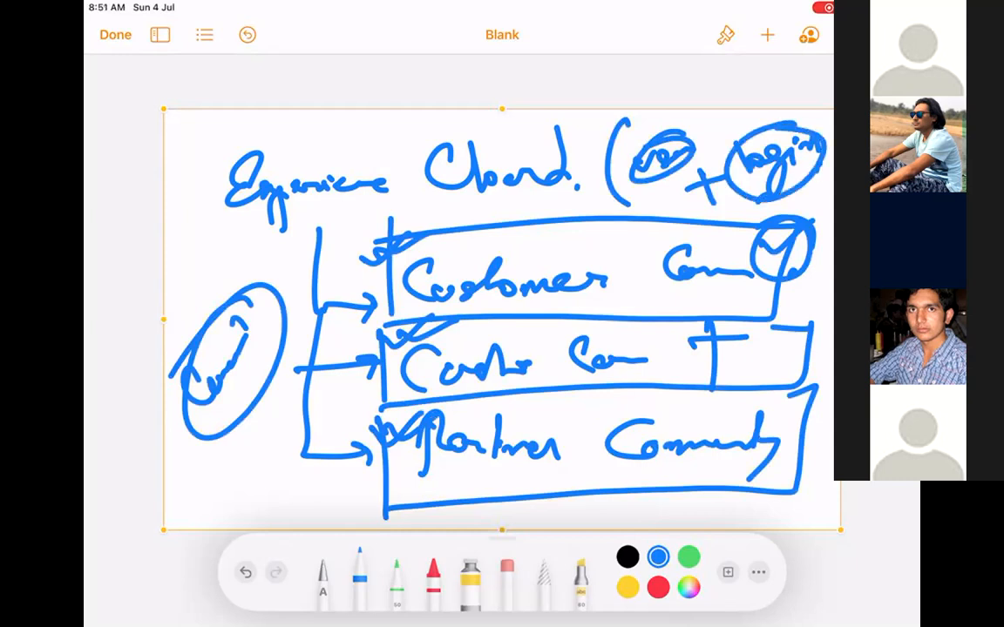
{"action": "mouse_move", "coordinate": [812, 131]}
{"action": "left_mouse_down"}
{"action": "mouse_move", "coordinate": [728, 159]}
{"action": "mouse_move", "coordinate": [828, 134]}
{"action": "mouse_move", "coordinate": [766, 205]}
{"action": "mouse_move", "coordinate": [805, 118]}
{"action": "mouse_move", "coordinate": [740, 171]}
{"action": "mouse_move", "coordinate": [828, 176]}
{"action": "mouse_move", "coordinate": [797, 127]}
{"action": "mouse_move", "coordinate": [808, 186]}
{"action": "left_mouse_up"}
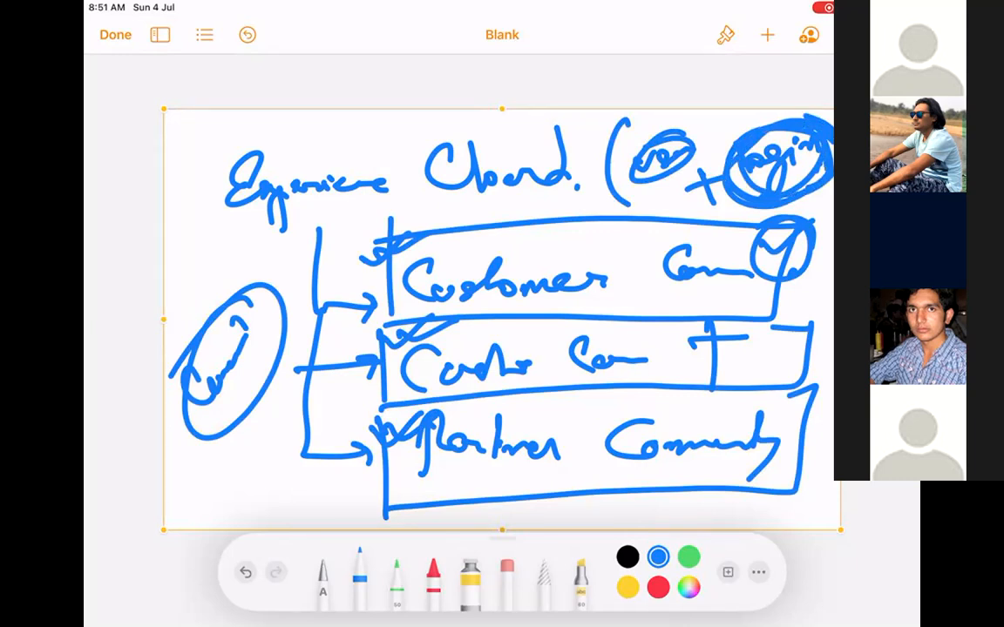
{"action": "mouse_move", "coordinate": [776, 187]}
{"action": "left_mouse_down"}
{"action": "mouse_move", "coordinate": [819, 160]}
{"action": "mouse_move", "coordinate": [774, 181]}
{"action": "left_mouse_up"}
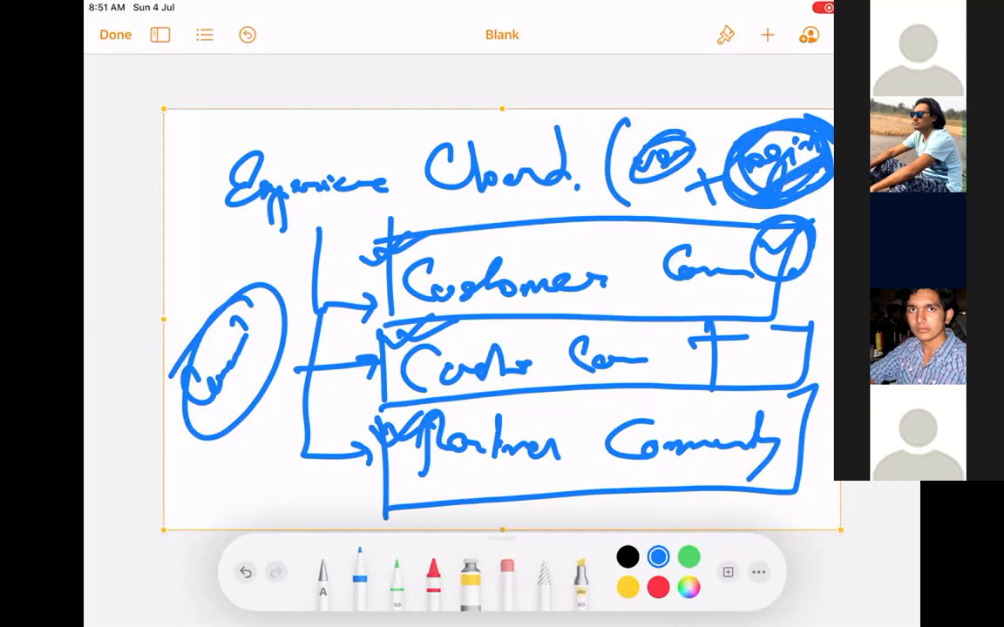
{"action": "mouse_move", "coordinate": [717, 147]}
{"action": "left_mouse_down"}
{"action": "mouse_move", "coordinate": [751, 193]}
{"action": "mouse_move", "coordinate": [821, 176]}
{"action": "mouse_move", "coordinate": [720, 149]}
{"action": "left_mouse_up"}
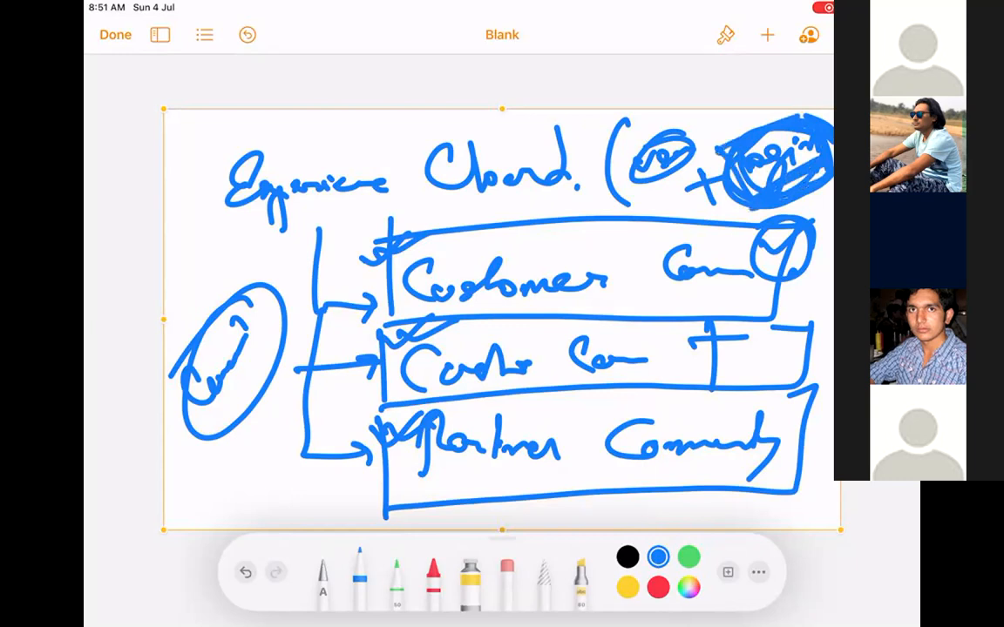
{"action": "mouse_move", "coordinate": [629, 174]}
{"action": "left_mouse_down"}
{"action": "mouse_move", "coordinate": [693, 161]}
{"action": "mouse_move", "coordinate": [636, 140]}
{"action": "left_mouse_up"}
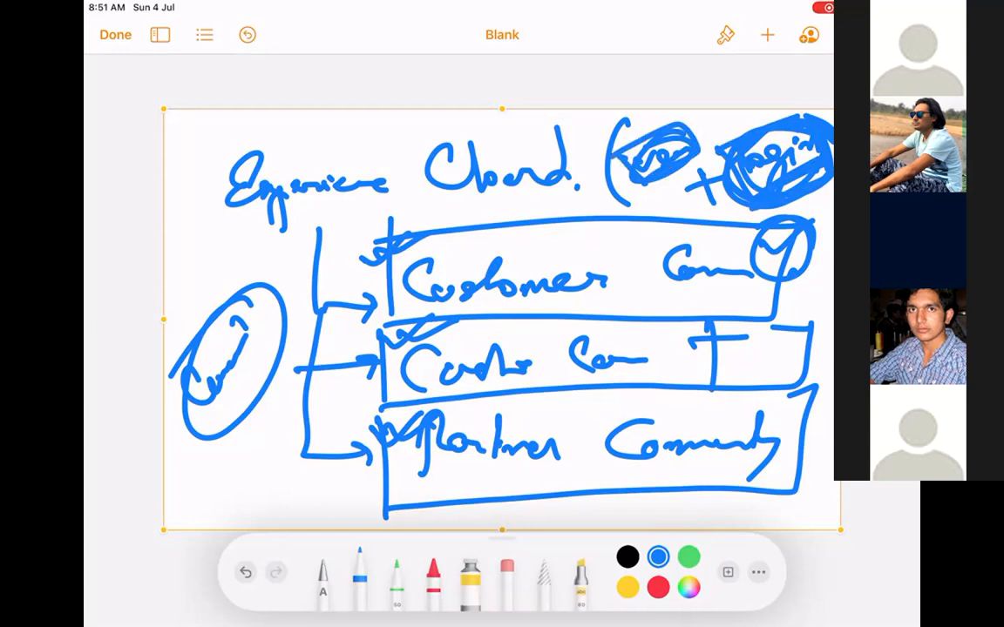
Delete the old sketch and insert a new blank drawing canvas.
{"action": "left_click", "coordinate": [538, 296]}
{"action": "left_click", "coordinate": [578, 75]}
{"action": "left_click", "coordinate": [767, 35]}
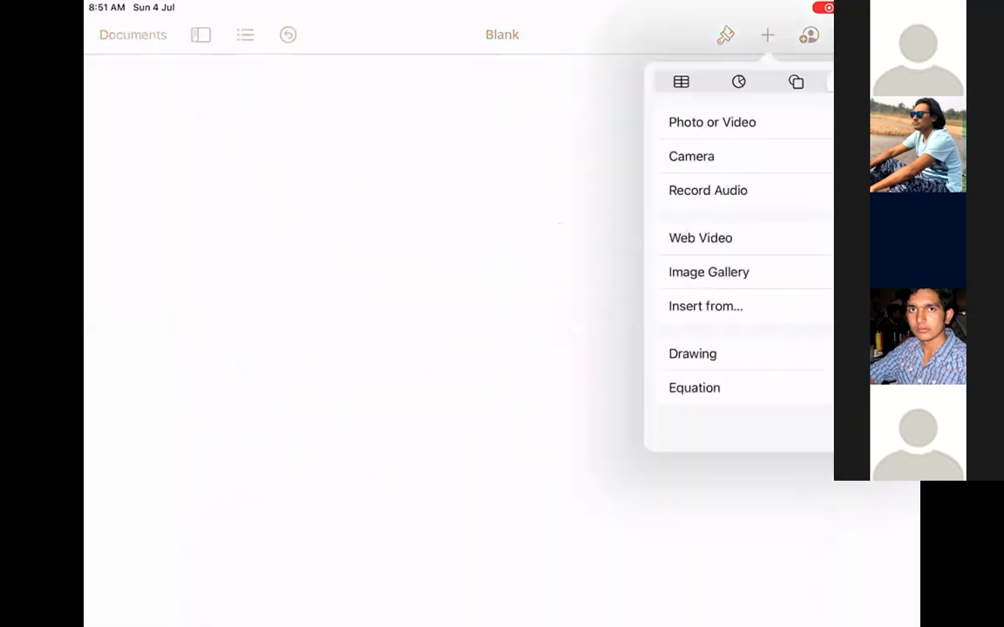
{"action": "left_click", "coordinate": [691, 354]}
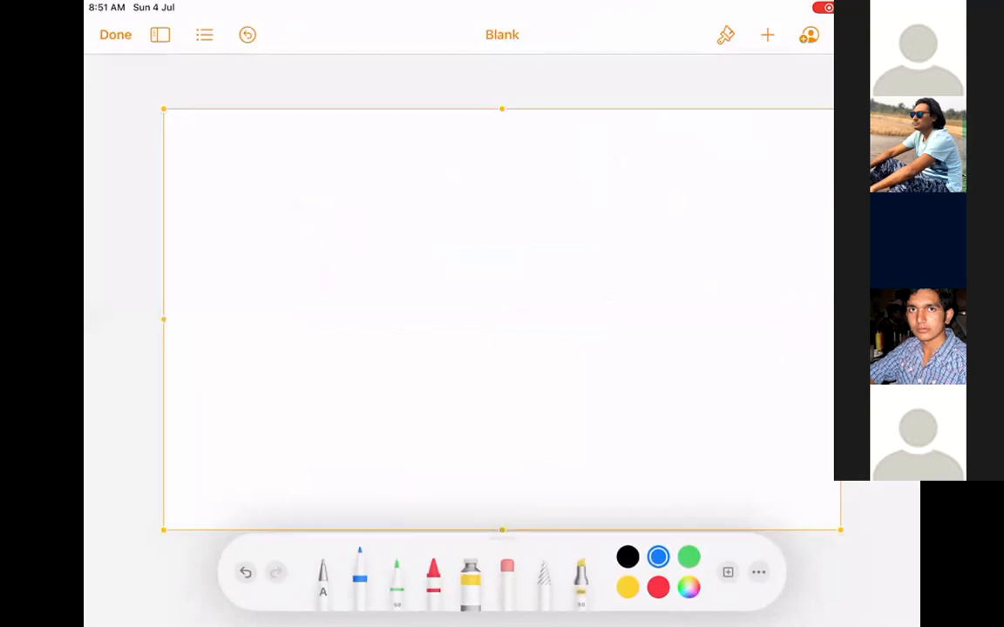
Draw a large rectangle with the title 'Platform..' written above it.
{"action": "left_click_drag", "start_coordinate": [320, 212], "coordinate": [330, 442]}
{"action": "left_click_drag", "start_coordinate": [310, 461], "coordinate": [660, 451]}
{"action": "mouse_move", "coordinate": [313, 225]}
{"action": "left_mouse_down"}
{"action": "mouse_move", "coordinate": [643, 210]}
{"action": "mouse_move", "coordinate": [626, 453]}
{"action": "left_mouse_up"}
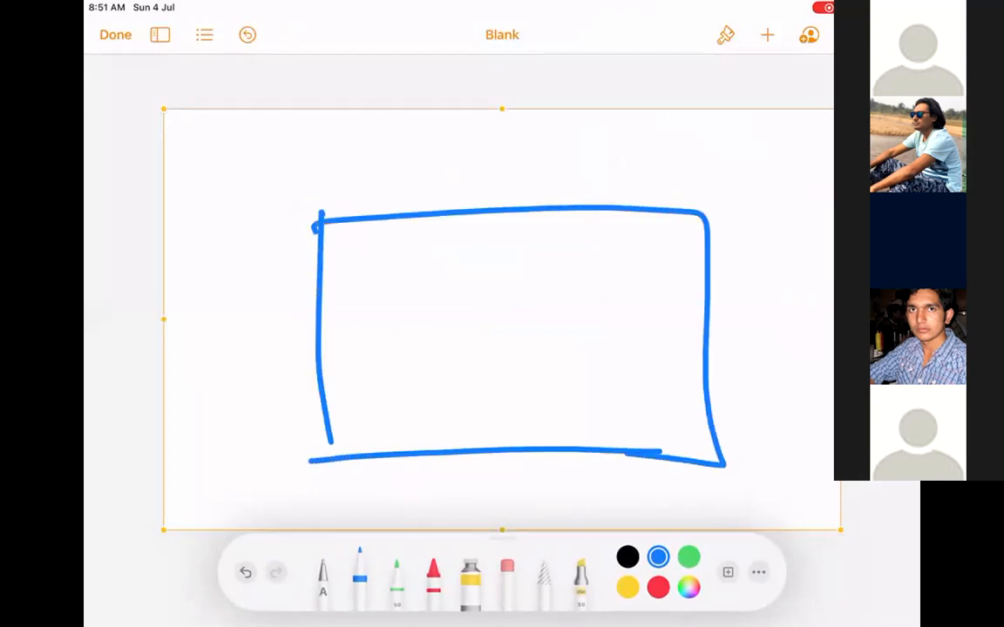
{"action": "left_click_drag", "start_coordinate": [409, 150], "coordinate": [409, 207]}
{"action": "left_click_drag", "start_coordinate": [409, 152], "coordinate": [420, 179]}
{"action": "left_click_drag", "start_coordinate": [444, 141], "coordinate": [446, 185]}
{"action": "left_click_drag", "start_coordinate": [471, 165], "coordinate": [475, 184]}
{"action": "left_click_drag", "start_coordinate": [490, 144], "coordinate": [496, 202]}
{"action": "mouse_move", "coordinate": [477, 167]}
{"action": "left_mouse_down"}
{"action": "mouse_move", "coordinate": [507, 162]}
{"action": "mouse_move", "coordinate": [520, 204]}
{"action": "mouse_move", "coordinate": [538, 167]}
{"action": "mouse_move", "coordinate": [585, 171]}
{"action": "left_mouse_up"}
{"action": "left_click", "coordinate": [601, 169]}
{"action": "left_click", "coordinate": [625, 171]}
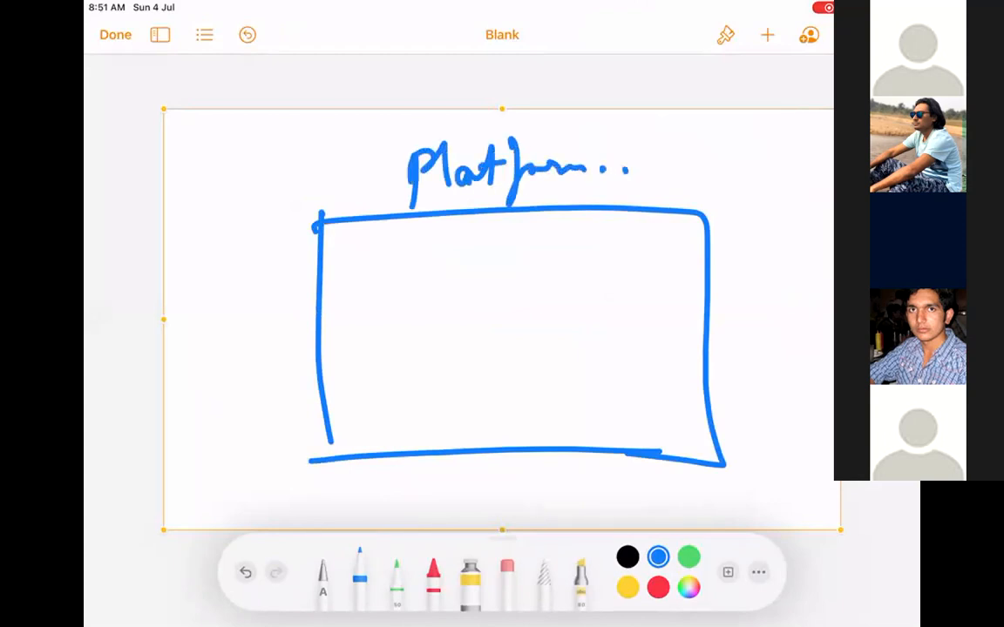
{"action": "left_click_drag", "start_coordinate": [336, 441], "coordinate": [329, 455]}
Write an underlined Apex inside the box, with an arrow to two underlined words.
{"action": "mouse_move", "coordinate": [368, 243]}
{"action": "left_mouse_down"}
{"action": "mouse_move", "coordinate": [357, 283]}
{"action": "mouse_move", "coordinate": [377, 279]}
{"action": "left_mouse_up"}
{"action": "mouse_move", "coordinate": [359, 266]}
{"action": "left_mouse_down"}
{"action": "mouse_move", "coordinate": [376, 264]}
{"action": "mouse_move", "coordinate": [390, 299]}
{"action": "left_mouse_up"}
{"action": "mouse_move", "coordinate": [388, 256]}
{"action": "left_mouse_down"}
{"action": "mouse_move", "coordinate": [392, 275]}
{"action": "mouse_move", "coordinate": [428, 272]}
{"action": "left_mouse_up"}
{"action": "left_click_drag", "start_coordinate": [436, 249], "coordinate": [462, 271]}
{"action": "mouse_move", "coordinate": [460, 248]}
{"action": "left_mouse_down"}
{"action": "mouse_move", "coordinate": [441, 277]}
{"action": "mouse_move", "coordinate": [534, 253]}
{"action": "mouse_move", "coordinate": [525, 267]}
{"action": "left_mouse_up"}
{"action": "left_click_drag", "start_coordinate": [405, 289], "coordinate": [449, 286]}
{"action": "left_click_drag", "start_coordinate": [409, 298], "coordinate": [444, 295]}
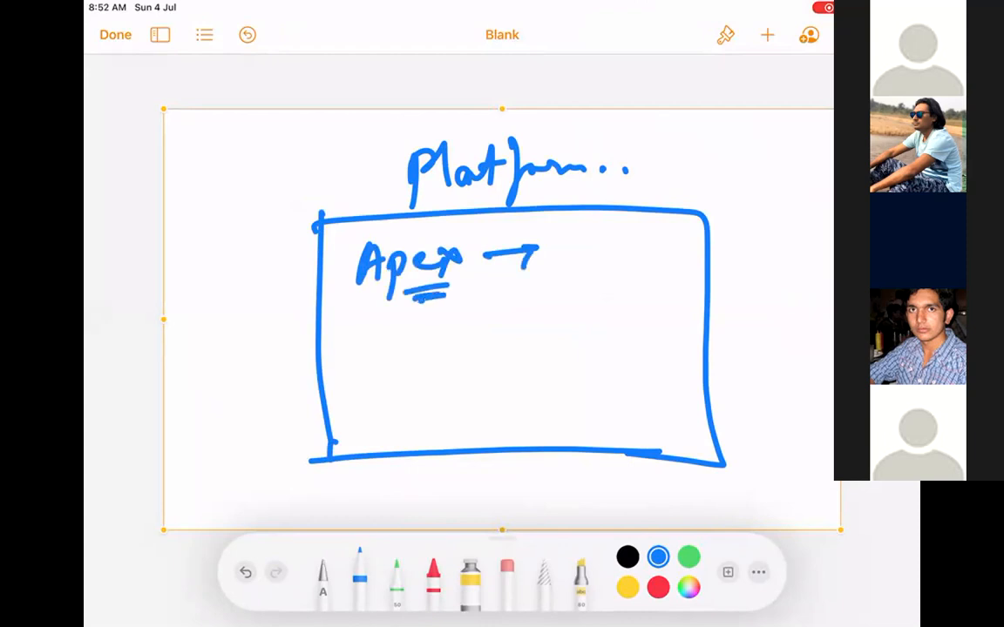
{"action": "mouse_move", "coordinate": [550, 229]}
{"action": "left_mouse_down"}
{"action": "mouse_move", "coordinate": [575, 224]}
{"action": "mouse_move", "coordinate": [551, 275]}
{"action": "mouse_move", "coordinate": [601, 253]}
{"action": "mouse_move", "coordinate": [599, 288]}
{"action": "left_mouse_up"}
{"action": "left_click_drag", "start_coordinate": [627, 240], "coordinate": [625, 278]}
{"action": "mouse_move", "coordinate": [622, 237]}
{"action": "left_mouse_down"}
{"action": "mouse_move", "coordinate": [626, 274]}
{"action": "mouse_move", "coordinate": [696, 248]}
{"action": "left_mouse_up"}
{"action": "mouse_move", "coordinate": [634, 246]}
{"action": "left_mouse_down"}
{"action": "mouse_move", "coordinate": [658, 272]}
{"action": "mouse_move", "coordinate": [702, 257]}
{"action": "left_mouse_up"}
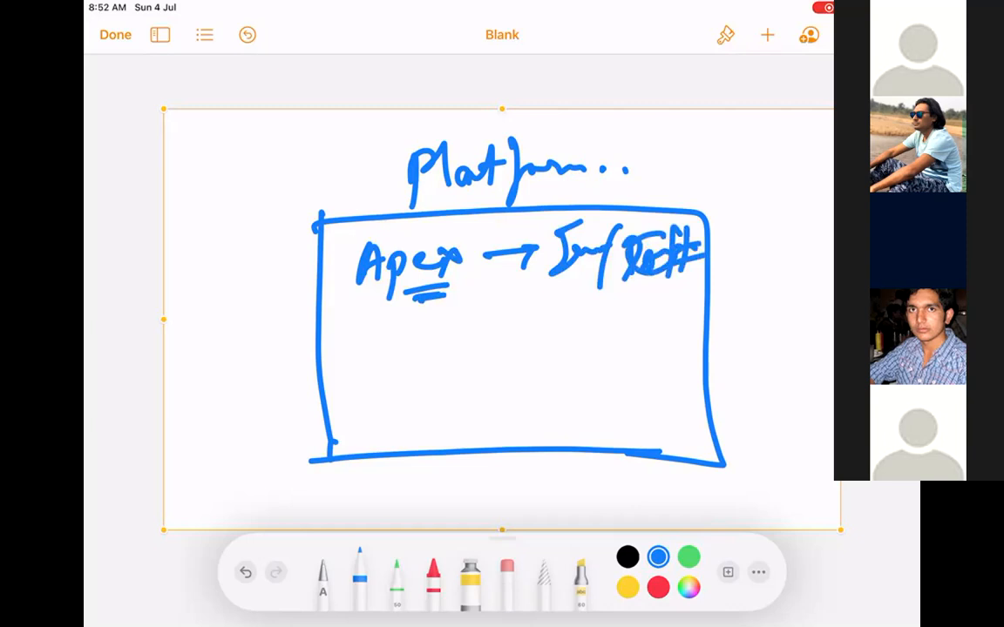
{"action": "mouse_move", "coordinate": [446, 296]}
{"action": "left_mouse_down"}
{"action": "mouse_move", "coordinate": [352, 321]}
{"action": "mouse_move", "coordinate": [469, 293]}
{"action": "left_mouse_up"}
{"action": "left_click_drag", "start_coordinate": [358, 311], "coordinate": [454, 285]}
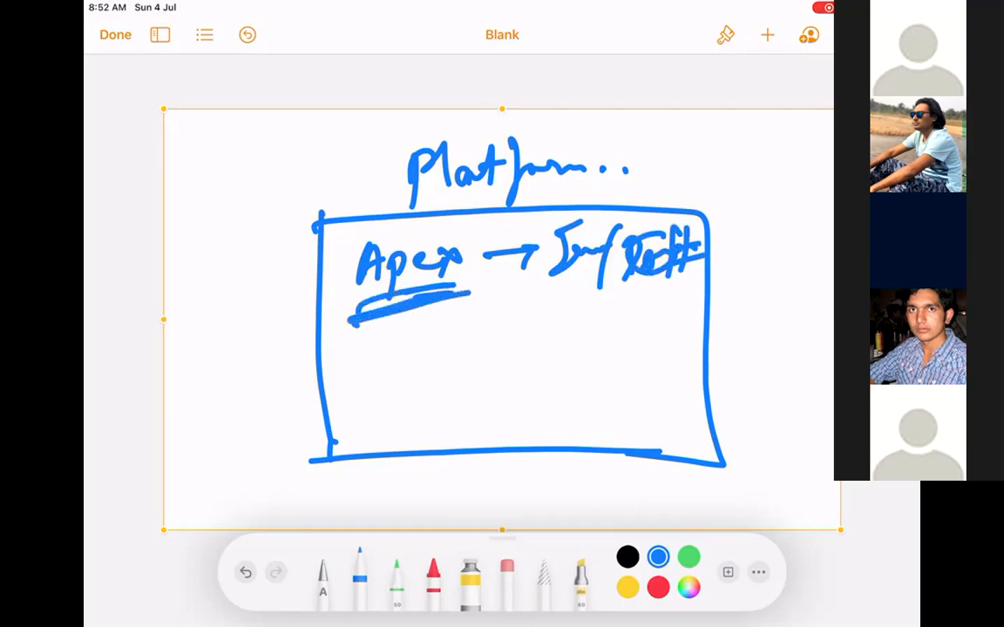
{"action": "left_click_drag", "start_coordinate": [533, 301], "coordinate": [563, 279]}
{"action": "left_click_drag", "start_coordinate": [625, 296], "coordinate": [667, 287]}
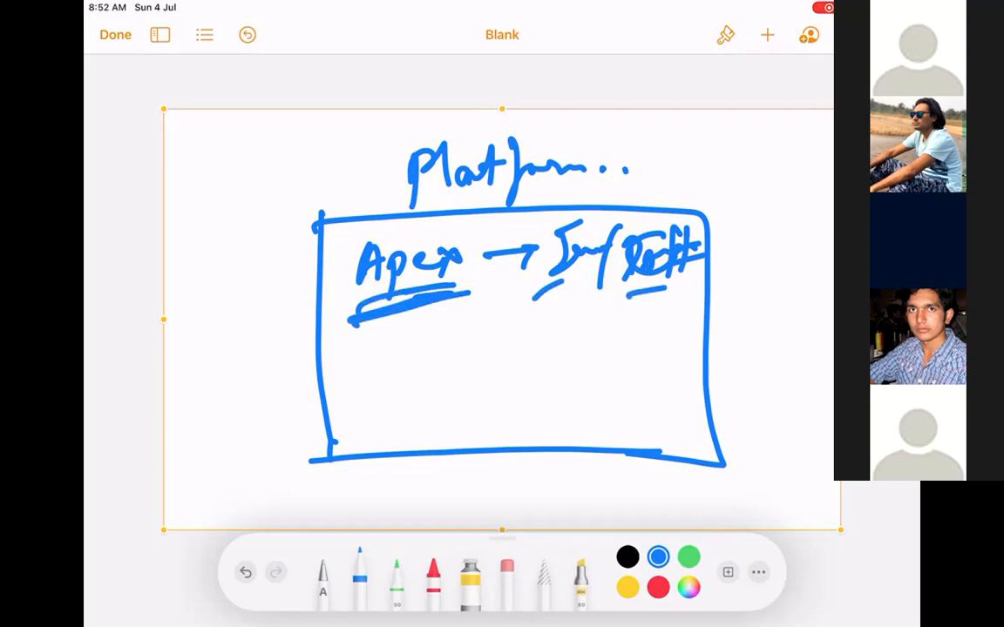
Write SOQL → SQL and, below it, SOSL inside the box.
{"action": "mouse_move", "coordinate": [366, 332]}
{"action": "left_mouse_down"}
{"action": "mouse_move", "coordinate": [341, 375]}
{"action": "mouse_move", "coordinate": [381, 338]}
{"action": "mouse_move", "coordinate": [409, 357]}
{"action": "mouse_move", "coordinate": [500, 336]}
{"action": "left_mouse_up"}
{"action": "mouse_move", "coordinate": [569, 311]}
{"action": "left_mouse_down"}
{"action": "mouse_move", "coordinate": [540, 341]}
{"action": "mouse_move", "coordinate": [585, 321]}
{"action": "mouse_move", "coordinate": [610, 347]}
{"action": "left_mouse_up"}
{"action": "left_click_drag", "start_coordinate": [621, 315], "coordinate": [643, 328]}
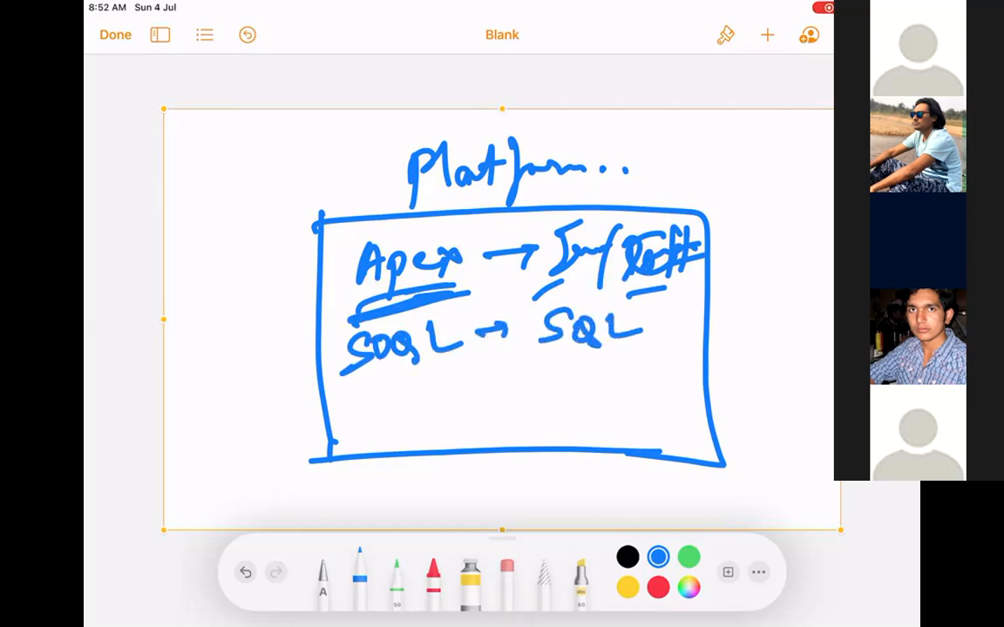
{"action": "mouse_move", "coordinate": [384, 383]}
{"action": "left_mouse_down"}
{"action": "mouse_move", "coordinate": [353, 420]}
{"action": "mouse_move", "coordinate": [394, 390]}
{"action": "mouse_move", "coordinate": [414, 416]}
{"action": "left_mouse_up"}
{"action": "mouse_move", "coordinate": [458, 376]}
{"action": "left_mouse_down"}
{"action": "mouse_move", "coordinate": [482, 404]}
{"action": "mouse_move", "coordinate": [502, 398]}
{"action": "left_mouse_up"}
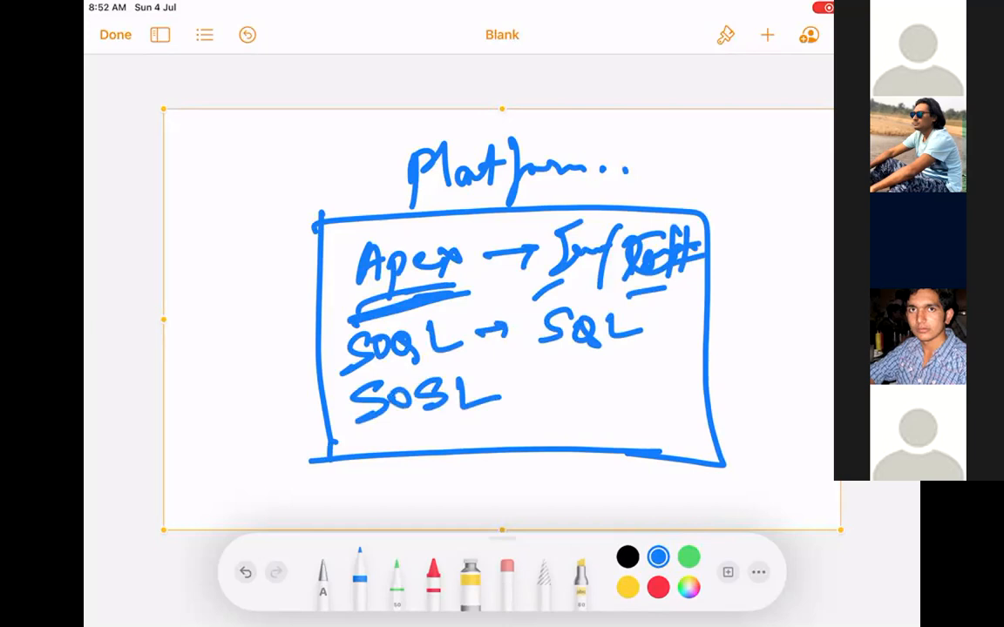
Add a dotted row under SOSL and an arrow to a sketched document icon.
{"action": "left_click_drag", "start_coordinate": [357, 437], "coordinate": [373, 435]}
{"action": "left_click", "coordinate": [410, 427]}
{"action": "left_click", "coordinate": [442, 423]}
{"action": "left_click", "coordinate": [482, 420]}
{"action": "left_click", "coordinate": [503, 384]}
{"action": "mouse_move", "coordinate": [502, 389]}
{"action": "left_mouse_down"}
{"action": "mouse_move", "coordinate": [534, 377]}
{"action": "mouse_move", "coordinate": [574, 409]}
{"action": "mouse_move", "coordinate": [579, 435]}
{"action": "mouse_move", "coordinate": [582, 373]}
{"action": "mouse_move", "coordinate": [670, 374]}
{"action": "left_mouse_up"}
{"action": "left_click_drag", "start_coordinate": [585, 396], "coordinate": [669, 397]}
{"action": "left_click_drag", "start_coordinate": [589, 416], "coordinate": [671, 409]}
{"action": "left_click_drag", "start_coordinate": [590, 428], "coordinate": [669, 422]}
Add arrows pointing at the SOQL and SOSL lines, underline SOSL, and draw a curly brace.
{"action": "left_click_drag", "start_coordinate": [254, 427], "coordinate": [329, 410]}
{"action": "left_click_drag", "start_coordinate": [249, 364], "coordinate": [331, 350]}
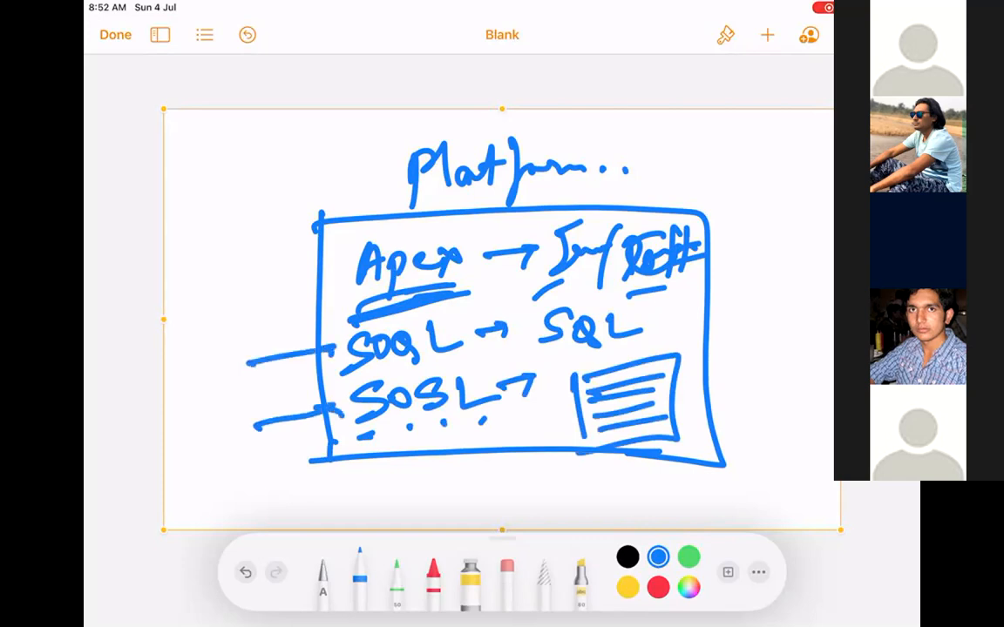
{"action": "left_click_drag", "start_coordinate": [357, 437], "coordinate": [486, 419]}
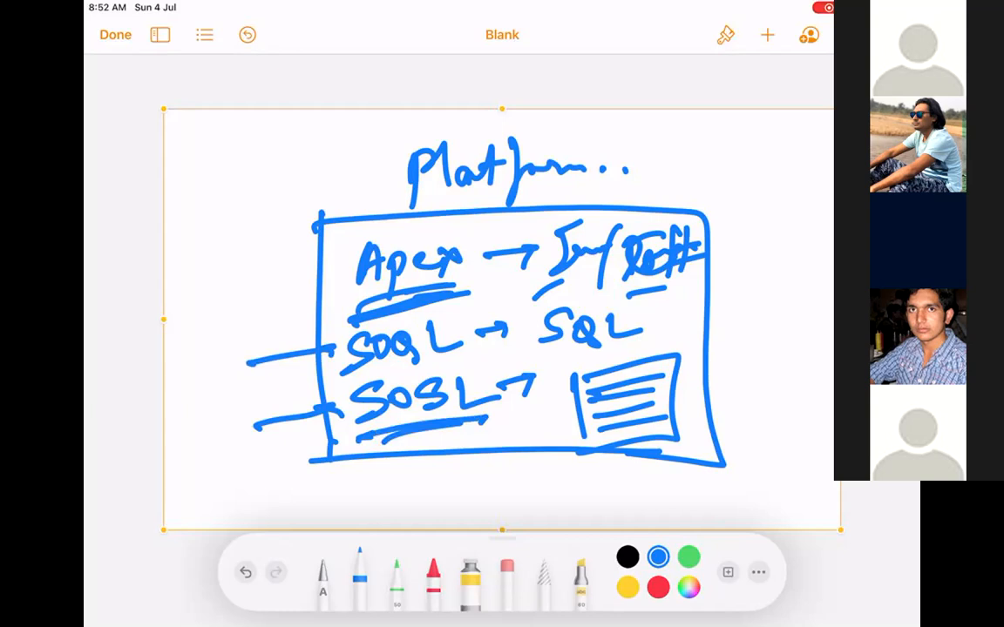
{"action": "mouse_move", "coordinate": [301, 242]}
{"action": "left_mouse_down"}
{"action": "mouse_move", "coordinate": [278, 370]}
{"action": "mouse_move", "coordinate": [300, 488]}
{"action": "left_mouse_up"}
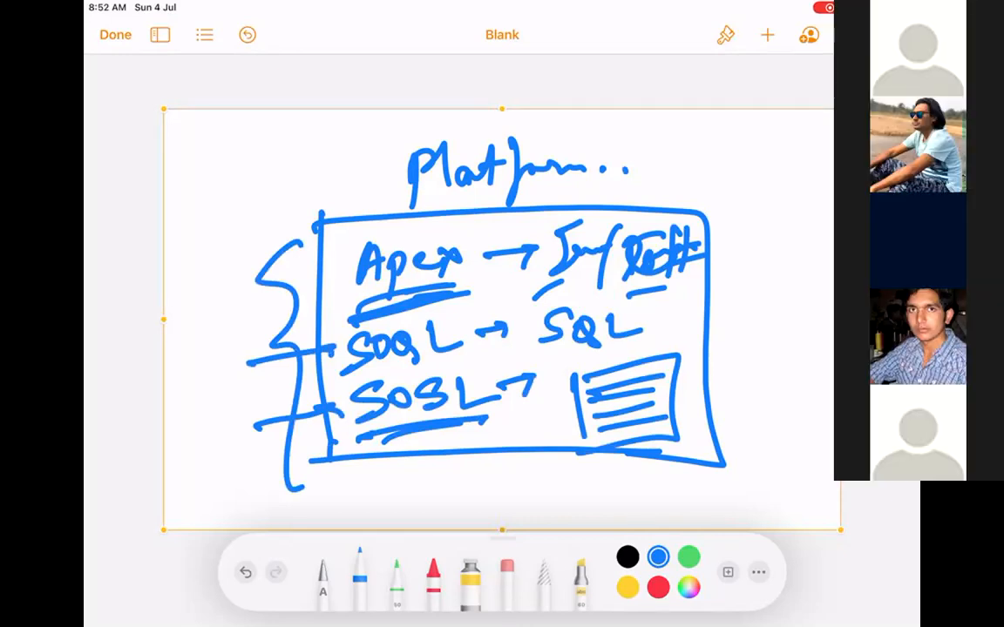
Delete the Platform drawing and insert a new blank drawing canvas.
{"action": "left_click", "coordinate": [663, 77]}
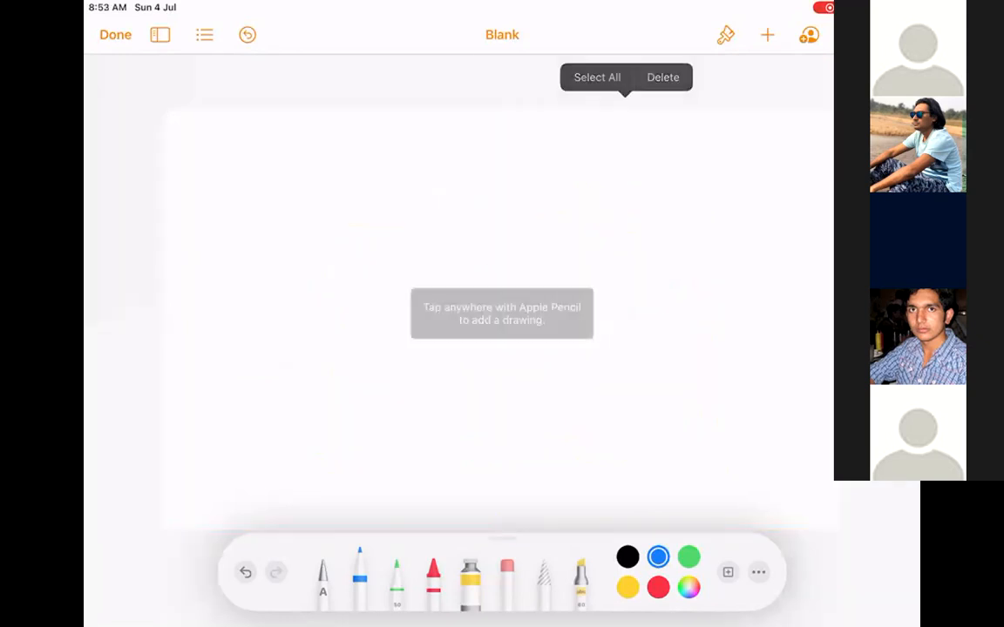
{"action": "left_click", "coordinate": [768, 35]}
{"action": "left_click", "coordinate": [692, 353]}
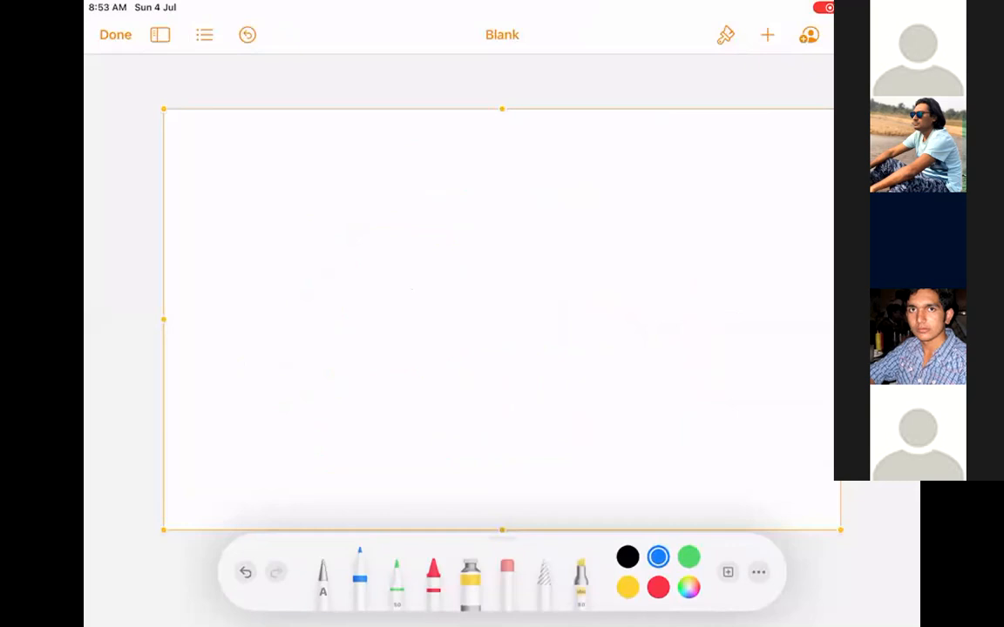
Write an underlined heading with an arrow pointing to a boxed word.
{"action": "mouse_move", "coordinate": [223, 178]}
{"action": "left_mouse_down"}
{"action": "mouse_move", "coordinate": [245, 193]}
{"action": "mouse_move", "coordinate": [300, 165]}
{"action": "mouse_move", "coordinate": [357, 175]}
{"action": "left_mouse_up"}
{"action": "left_click", "coordinate": [361, 173]}
{"action": "mouse_move", "coordinate": [301, 252]}
{"action": "left_mouse_down"}
{"action": "mouse_move", "coordinate": [397, 243]}
{"action": "mouse_move", "coordinate": [400, 252]}
{"action": "left_mouse_up"}
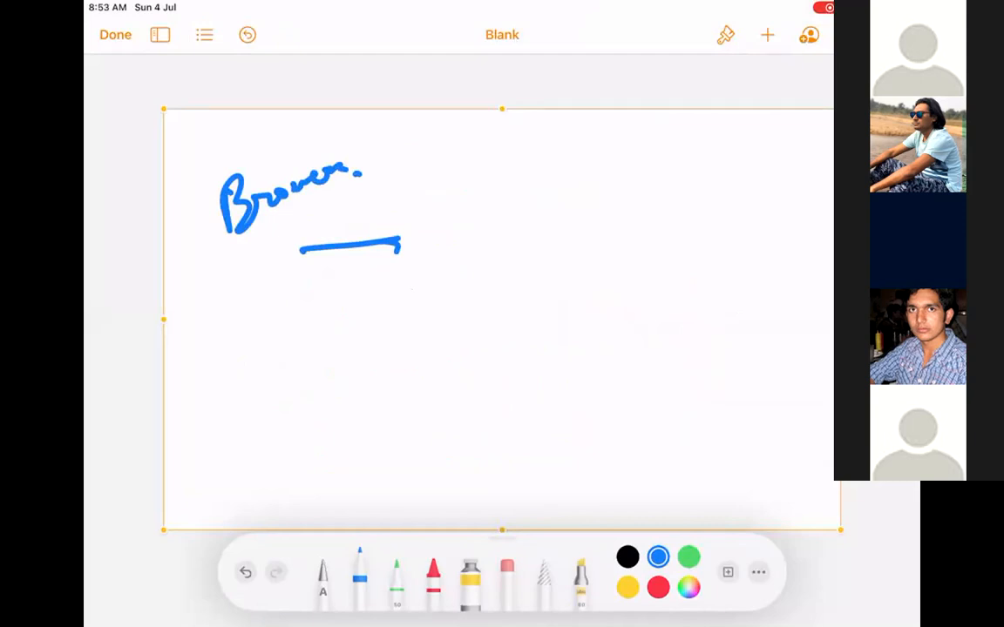
{"action": "mouse_move", "coordinate": [362, 228]}
{"action": "left_mouse_down"}
{"action": "mouse_move", "coordinate": [376, 231]}
{"action": "mouse_move", "coordinate": [345, 285]}
{"action": "left_mouse_up"}
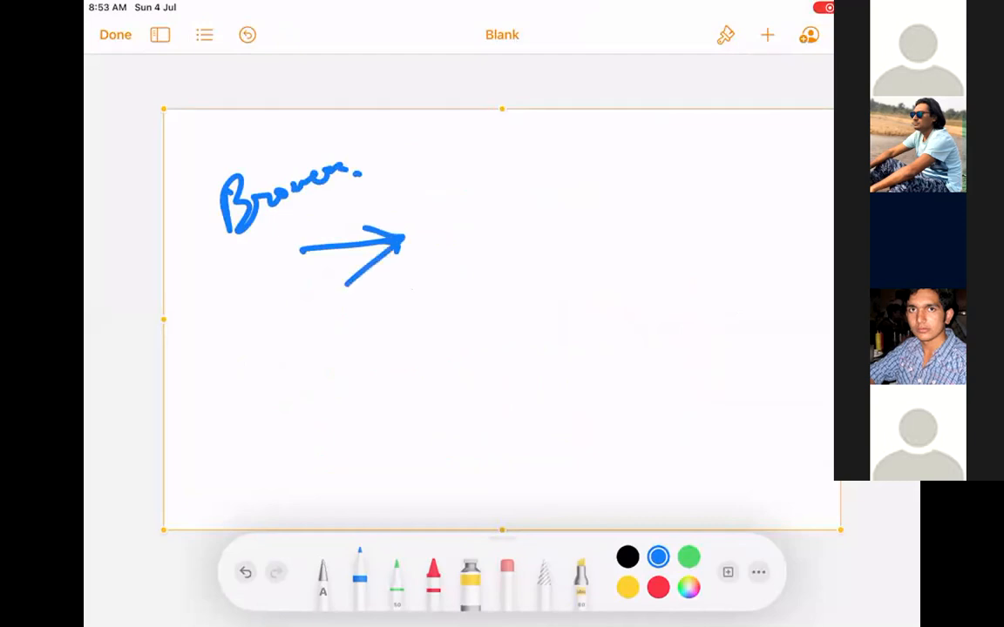
{"action": "mouse_move", "coordinate": [467, 183]}
{"action": "left_mouse_down"}
{"action": "mouse_move", "coordinate": [479, 209]}
{"action": "mouse_move", "coordinate": [549, 218]}
{"action": "mouse_move", "coordinate": [590, 188]}
{"action": "left_mouse_up"}
{"action": "mouse_move", "coordinate": [583, 228]}
{"action": "left_mouse_down"}
{"action": "mouse_move", "coordinate": [613, 216]}
{"action": "mouse_move", "coordinate": [665, 232]}
{"action": "left_mouse_up"}
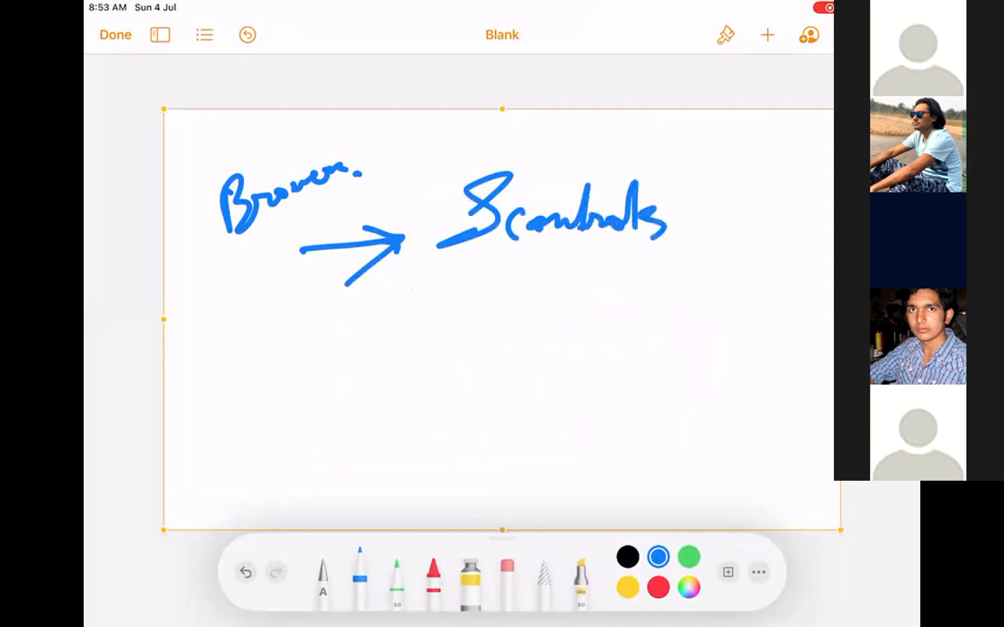
{"action": "mouse_move", "coordinate": [427, 161]}
{"action": "left_mouse_down"}
{"action": "mouse_move", "coordinate": [420, 277]}
{"action": "mouse_move", "coordinate": [732, 261]}
{"action": "mouse_move", "coordinate": [731, 153]}
{"action": "mouse_move", "coordinate": [702, 286]}
{"action": "left_mouse_up"}
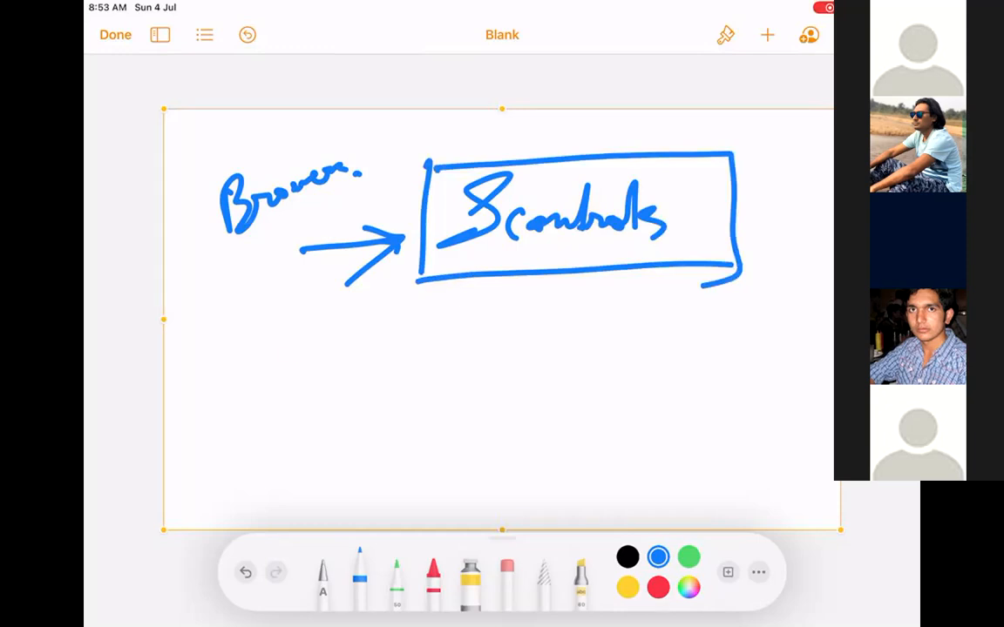
Add a side note and a second arrow leading to 'Visual Force (Classic)'.
{"action": "left_click_drag", "start_coordinate": [289, 355], "coordinate": [394, 349]}
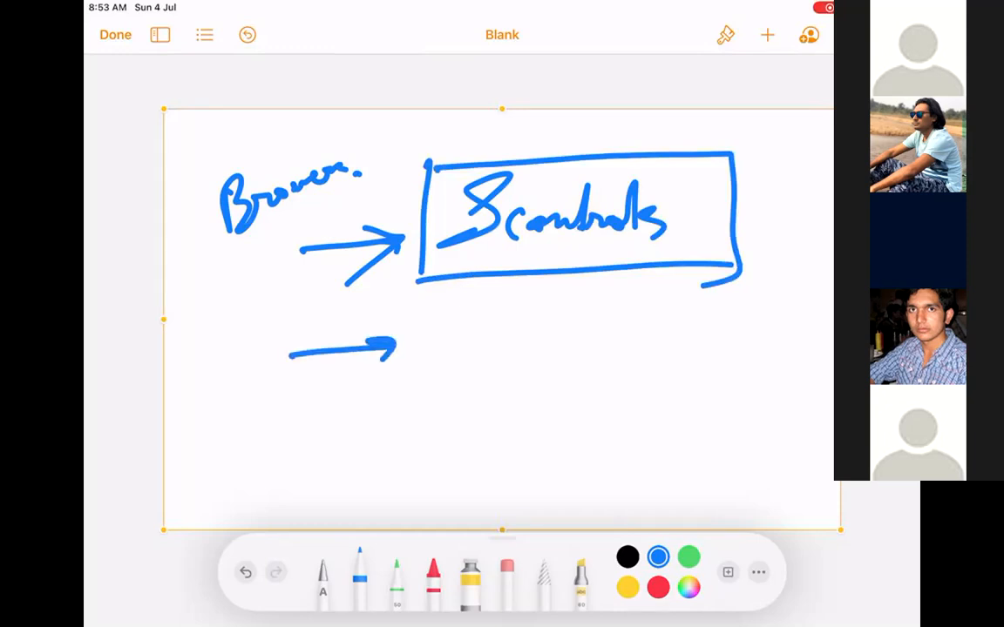
{"action": "left_click_drag", "start_coordinate": [751, 165], "coordinate": [773, 188]}
{"action": "left_click_drag", "start_coordinate": [773, 178], "coordinate": [802, 169]}
{"action": "left_click_drag", "start_coordinate": [765, 214], "coordinate": [809, 211]}
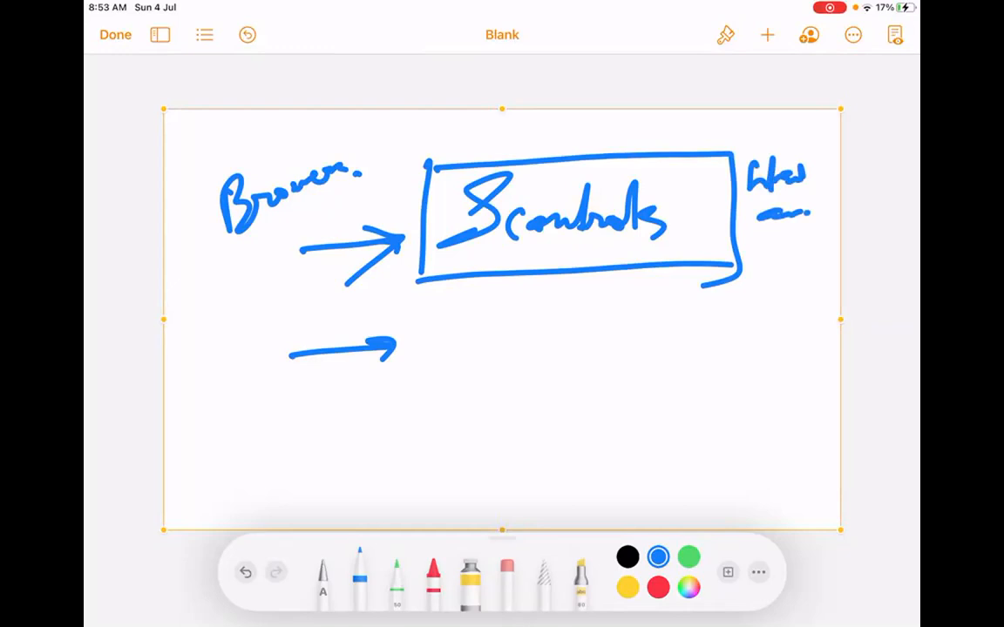
{"action": "mouse_move", "coordinate": [427, 324]}
{"action": "left_mouse_down"}
{"action": "mouse_move", "coordinate": [438, 347]}
{"action": "mouse_move", "coordinate": [466, 321]}
{"action": "mouse_move", "coordinate": [479, 357]}
{"action": "mouse_move", "coordinate": [555, 355]}
{"action": "left_mouse_up"}
{"action": "left_click_drag", "start_coordinate": [590, 324], "coordinate": [595, 356]}
{"action": "mouse_move", "coordinate": [575, 315]}
{"action": "left_mouse_down"}
{"action": "mouse_move", "coordinate": [610, 303]}
{"action": "mouse_move", "coordinate": [594, 345]}
{"action": "left_mouse_up"}
{"action": "mouse_move", "coordinate": [614, 345]}
{"action": "left_mouse_down"}
{"action": "mouse_move", "coordinate": [629, 330]}
{"action": "mouse_move", "coordinate": [688, 345]}
{"action": "left_mouse_up"}
{"action": "left_click_drag", "start_coordinate": [732, 294], "coordinate": [736, 369]}
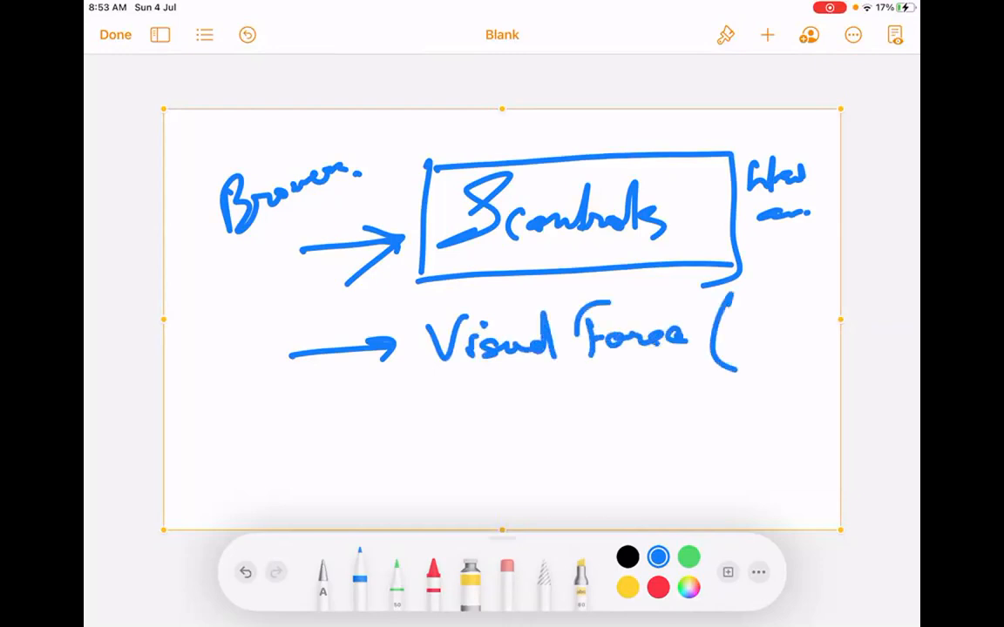
{"action": "mouse_move", "coordinate": [746, 320]}
{"action": "left_mouse_down"}
{"action": "mouse_move", "coordinate": [749, 346]}
{"action": "mouse_move", "coordinate": [812, 340]}
{"action": "left_mouse_up"}
{"action": "left_click_drag", "start_coordinate": [819, 302], "coordinate": [819, 355]}
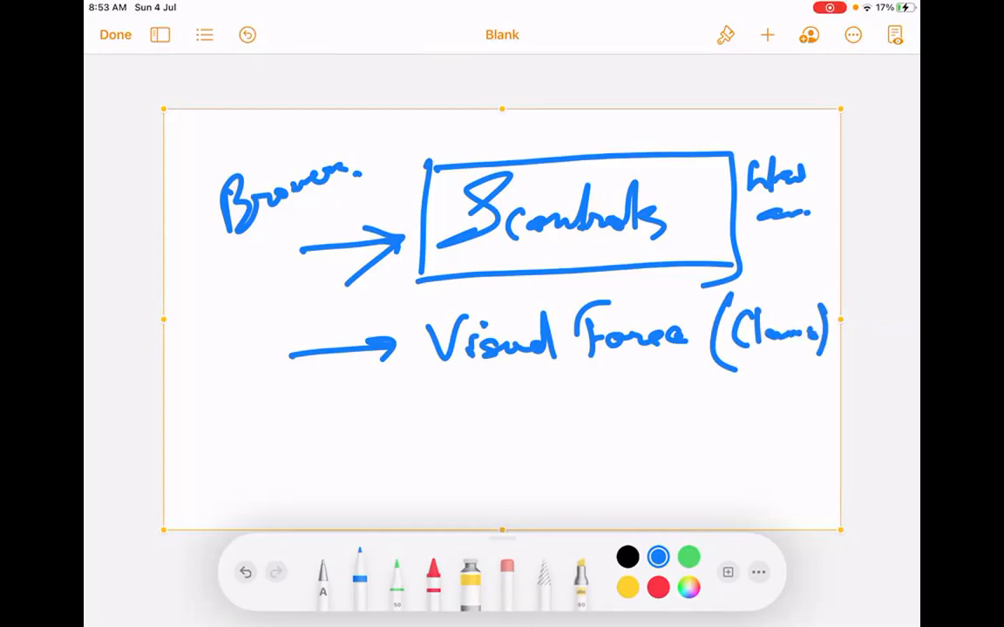
Write circled Classic at lower left with a curved arrow to a circled 'Lightning.'.
{"action": "mouse_move", "coordinate": [225, 451]}
{"action": "left_mouse_down"}
{"action": "mouse_move", "coordinate": [225, 491]}
{"action": "mouse_move", "coordinate": [302, 470]}
{"action": "mouse_move", "coordinate": [321, 481]}
{"action": "left_mouse_up"}
{"action": "mouse_move", "coordinate": [266, 434]}
{"action": "left_mouse_down"}
{"action": "mouse_move", "coordinate": [202, 490]}
{"action": "mouse_move", "coordinate": [324, 440]}
{"action": "mouse_move", "coordinate": [252, 435]}
{"action": "left_mouse_up"}
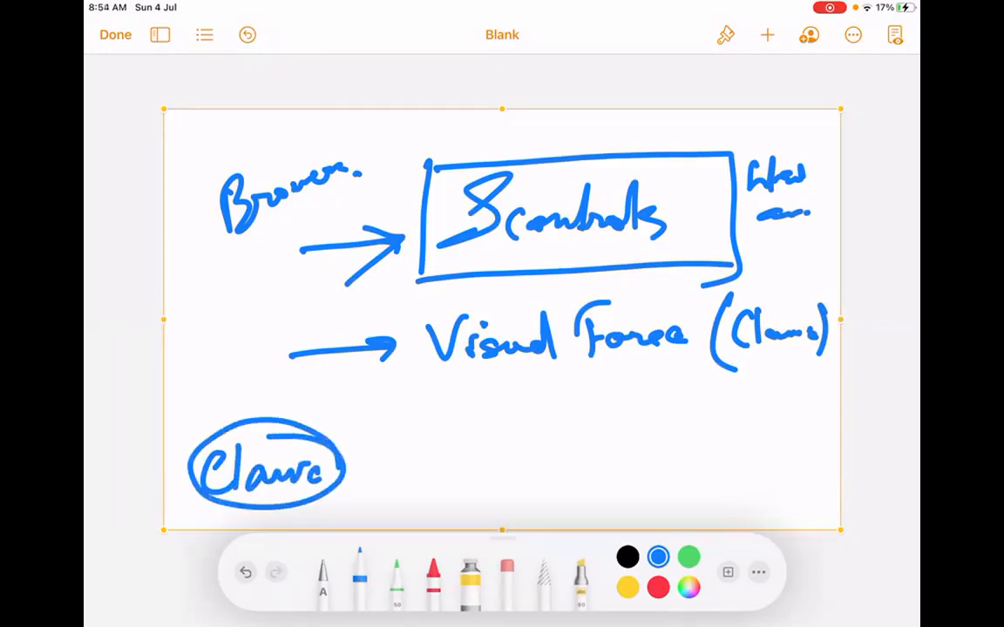
{"action": "mouse_move", "coordinate": [357, 470]}
{"action": "left_mouse_down"}
{"action": "mouse_move", "coordinate": [397, 467]}
{"action": "mouse_move", "coordinate": [389, 477]}
{"action": "left_mouse_up"}
{"action": "mouse_move", "coordinate": [422, 440]}
{"action": "left_mouse_down"}
{"action": "mouse_move", "coordinate": [453, 488]}
{"action": "mouse_move", "coordinate": [470, 484]}
{"action": "mouse_move", "coordinate": [471, 521]}
{"action": "left_mouse_up"}
{"action": "mouse_move", "coordinate": [487, 444]}
{"action": "left_mouse_down"}
{"action": "mouse_move", "coordinate": [520, 483]}
{"action": "mouse_move", "coordinate": [562, 485]}
{"action": "left_mouse_up"}
{"action": "left_click", "coordinate": [572, 486]}
{"action": "mouse_move", "coordinate": [531, 433]}
{"action": "left_mouse_down"}
{"action": "mouse_move", "coordinate": [389, 482]}
{"action": "mouse_move", "coordinate": [589, 475]}
{"action": "left_mouse_up"}
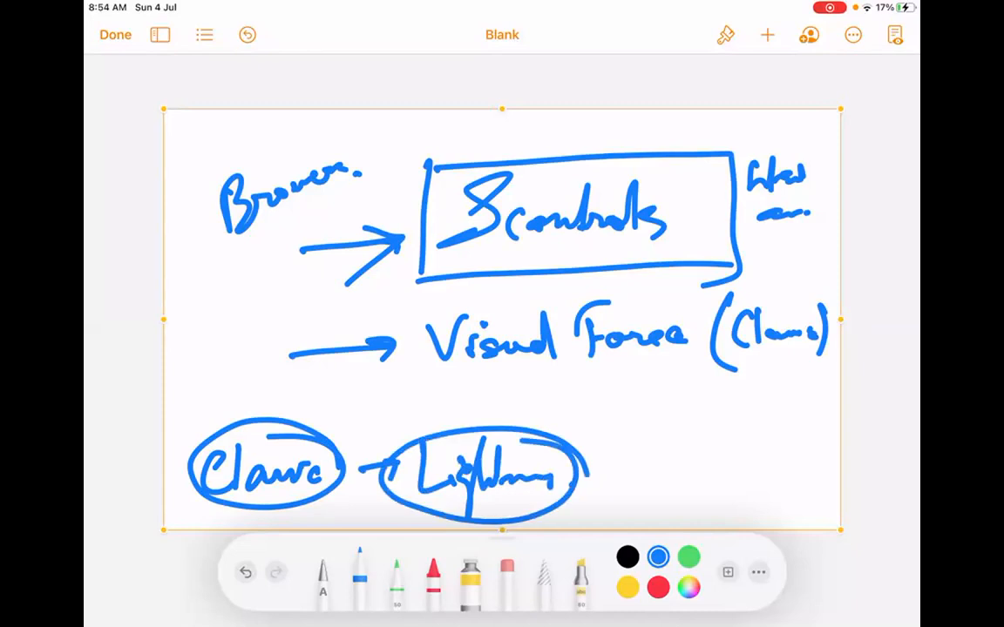
{"action": "left_click_drag", "start_coordinate": [312, 429], "coordinate": [423, 418]}
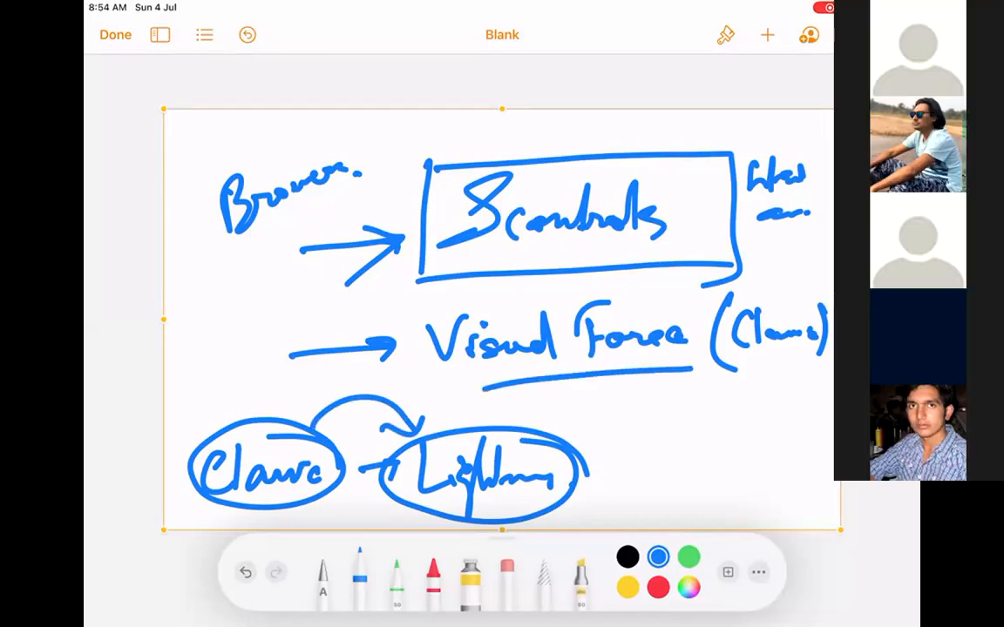
Underline and box Visual Force, thicken its parentheses, and cross out the top boxed word.
{"action": "left_click_drag", "start_coordinate": [477, 398], "coordinate": [692, 372]}
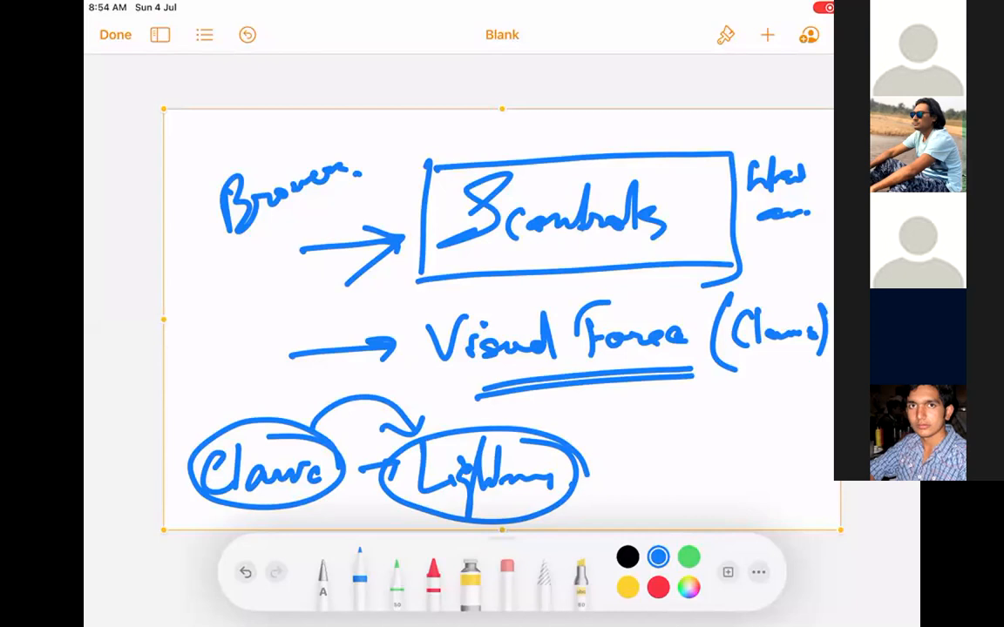
{"action": "mouse_move", "coordinate": [426, 160]}
{"action": "left_mouse_down"}
{"action": "mouse_move", "coordinate": [426, 204]}
{"action": "mouse_move", "coordinate": [633, 259]}
{"action": "mouse_move", "coordinate": [722, 170]}
{"action": "mouse_move", "coordinate": [617, 153]}
{"action": "left_mouse_up"}
{"action": "left_click_drag", "start_coordinate": [466, 147], "coordinate": [656, 266]}
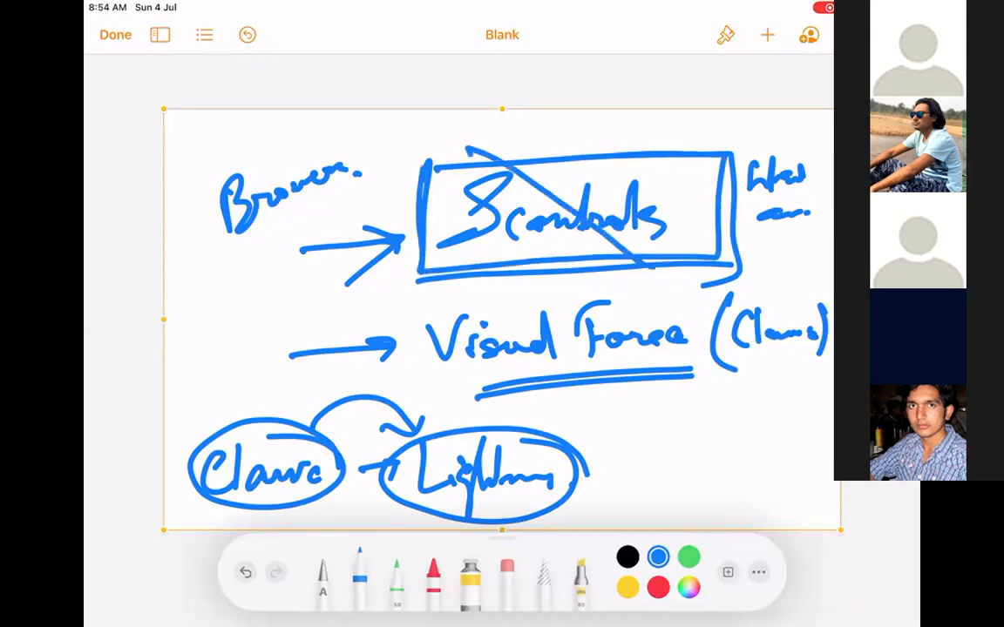
{"action": "left_click_drag", "start_coordinate": [649, 135], "coordinate": [497, 270]}
{"action": "left_click_drag", "start_coordinate": [441, 382], "coordinate": [704, 366]}
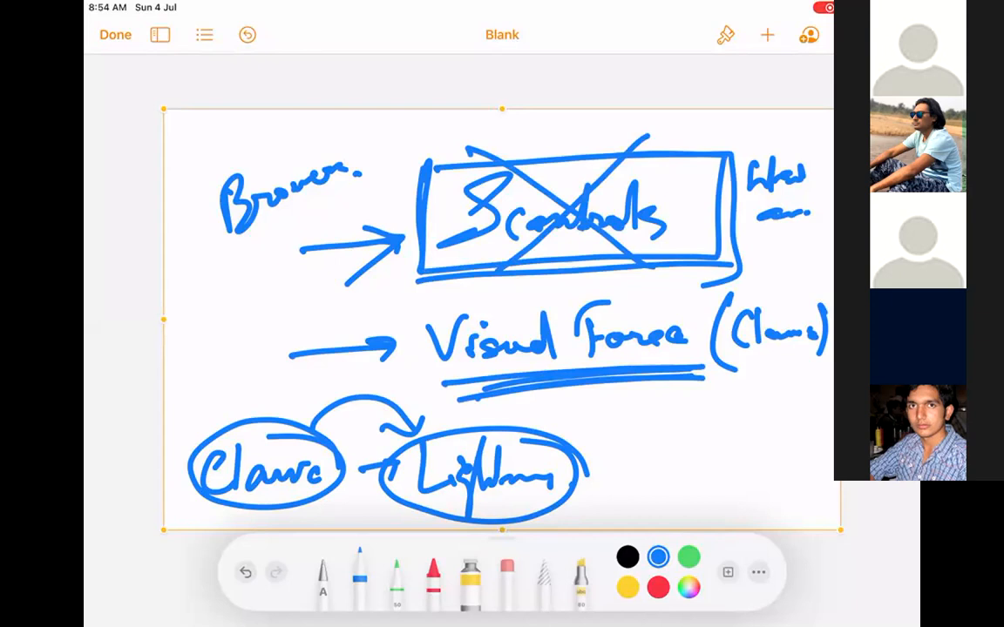
{"action": "left_click_drag", "start_coordinate": [726, 297], "coordinate": [743, 370]}
{"action": "left_click_drag", "start_coordinate": [813, 295], "coordinate": [802, 366]}
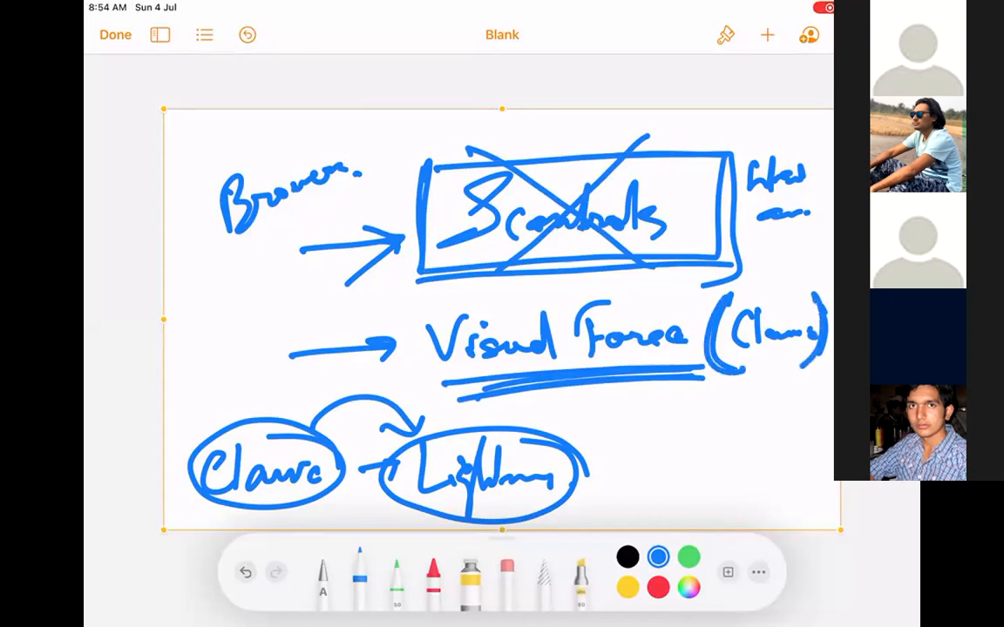
{"action": "left_click_drag", "start_coordinate": [412, 310], "coordinate": [417, 392]}
{"action": "mouse_move", "coordinate": [406, 306]}
{"action": "left_mouse_down"}
{"action": "mouse_move", "coordinate": [523, 296]}
{"action": "mouse_move", "coordinate": [701, 374]}
{"action": "left_mouse_up"}
Select every stroke and delete the entire drawing.
{"action": "left_click", "coordinate": [534, 113]}
{"action": "left_click", "coordinate": [571, 81]}
{"action": "left_click", "coordinate": [767, 35]}
Insert a new drawing and write 'Lightning.' after a short arrow.
{"action": "left_click", "coordinate": [692, 354]}
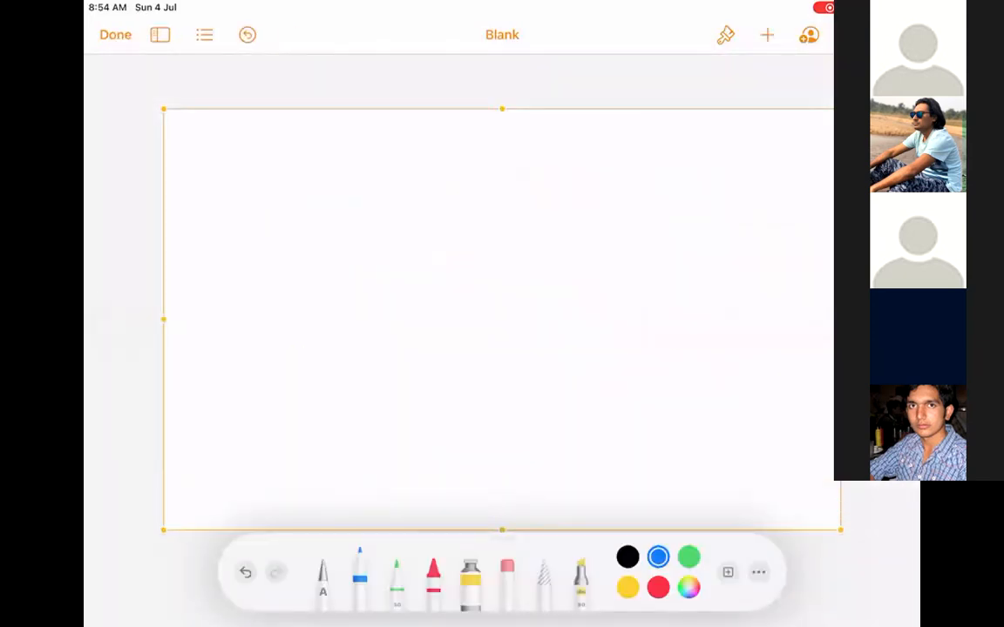
{"action": "left_click_drag", "start_coordinate": [220, 192], "coordinate": [314, 188]}
{"action": "left_click_drag", "start_coordinate": [296, 179], "coordinate": [301, 203]}
{"action": "mouse_move", "coordinate": [365, 150]}
{"action": "left_mouse_down"}
{"action": "mouse_move", "coordinate": [394, 184]}
{"action": "mouse_move", "coordinate": [406, 223]}
{"action": "left_mouse_up"}
{"action": "left_click", "coordinate": [399, 170]}
{"action": "mouse_move", "coordinate": [437, 131]}
{"action": "left_mouse_down"}
{"action": "mouse_move", "coordinate": [448, 179]}
{"action": "mouse_move", "coordinate": [477, 179]}
{"action": "mouse_move", "coordinate": [512, 198]}
{"action": "left_mouse_up"}
{"action": "left_click", "coordinate": [553, 174]}
Draw down arrows to Aura and Lwe, double-underline Aura, and circle both words.
{"action": "mouse_move", "coordinate": [352, 219]}
{"action": "left_mouse_down"}
{"action": "mouse_move", "coordinate": [352, 322]}
{"action": "mouse_move", "coordinate": [360, 310]}
{"action": "left_mouse_up"}
{"action": "left_click_drag", "start_coordinate": [250, 410], "coordinate": [388, 376]}
{"action": "mouse_move", "coordinate": [651, 211]}
{"action": "left_mouse_down"}
{"action": "mouse_move", "coordinate": [649, 305]}
{"action": "mouse_move", "coordinate": [687, 284]}
{"action": "left_mouse_up"}
{"action": "mouse_move", "coordinate": [579, 339]}
{"action": "left_mouse_down"}
{"action": "mouse_move", "coordinate": [629, 386]}
{"action": "mouse_move", "coordinate": [676, 371]}
{"action": "mouse_move", "coordinate": [723, 380]}
{"action": "left_mouse_up"}
{"action": "left_click_drag", "start_coordinate": [283, 430], "coordinate": [377, 420]}
{"action": "mouse_move", "coordinate": [323, 320]}
{"action": "left_mouse_down"}
{"action": "mouse_move", "coordinate": [383, 324]}
{"action": "mouse_move", "coordinate": [433, 379]}
{"action": "left_mouse_up"}
{"action": "mouse_move", "coordinate": [748, 331]}
{"action": "left_mouse_down"}
{"action": "mouse_move", "coordinate": [645, 294]}
{"action": "mouse_move", "coordinate": [662, 292]}
{"action": "left_mouse_up"}
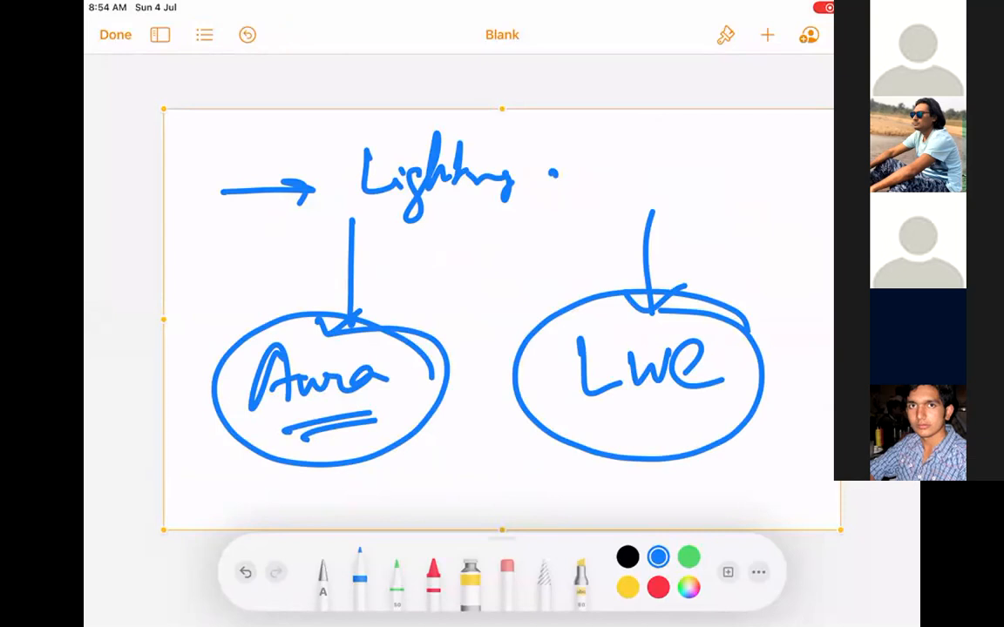
Cross out the Aura circle, re-circle both words, and add another arrow to Lwe.
{"action": "left_click_drag", "start_coordinate": [224, 288], "coordinate": [427, 499]}
{"action": "left_click_drag", "start_coordinate": [240, 504], "coordinate": [460, 260]}
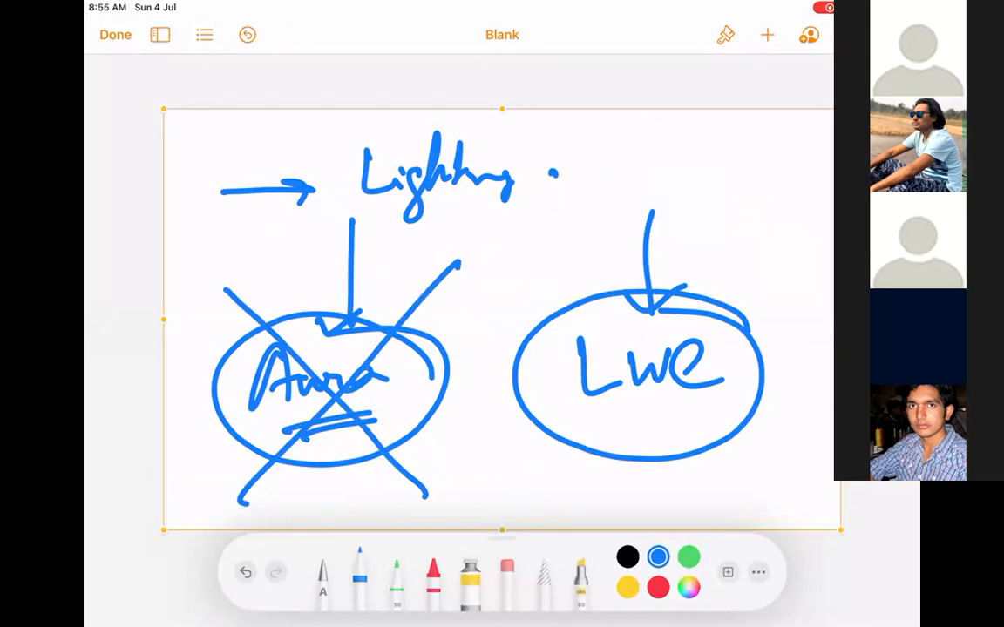
{"action": "mouse_move", "coordinate": [684, 292]}
{"action": "left_mouse_down"}
{"action": "mouse_move", "coordinate": [518, 366]}
{"action": "mouse_move", "coordinate": [753, 327]}
{"action": "left_mouse_up"}
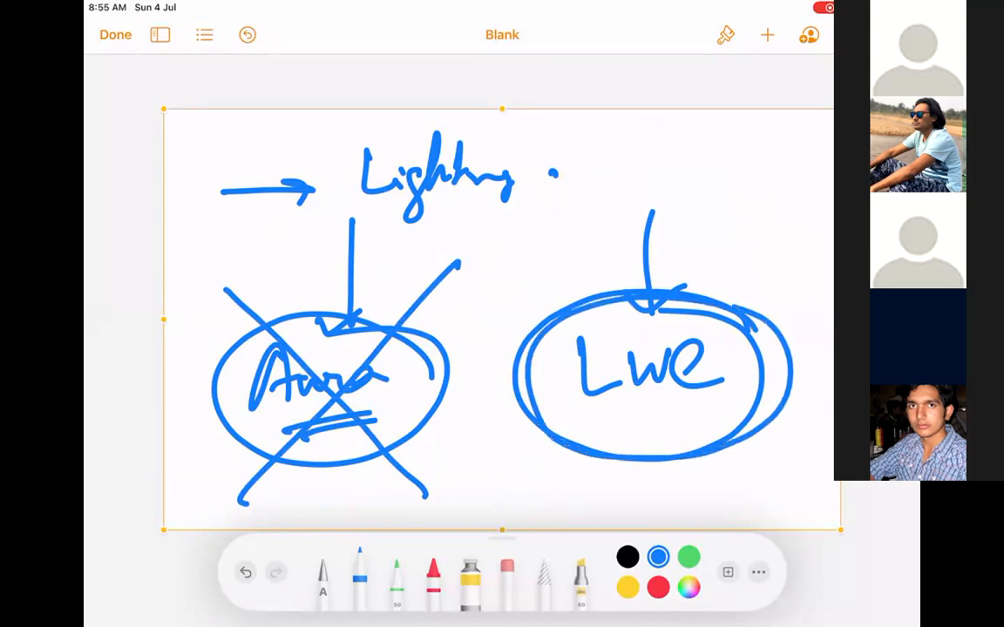
{"action": "mouse_move", "coordinate": [725, 186]}
{"action": "left_mouse_down"}
{"action": "mouse_move", "coordinate": [726, 284]}
{"action": "mouse_move", "coordinate": [740, 249]}
{"action": "left_mouse_up"}
{"action": "mouse_move", "coordinate": [349, 311]}
{"action": "left_mouse_down"}
{"action": "mouse_move", "coordinate": [218, 344]}
{"action": "mouse_move", "coordinate": [296, 474]}
{"action": "mouse_move", "coordinate": [344, 312]}
{"action": "left_mouse_up"}
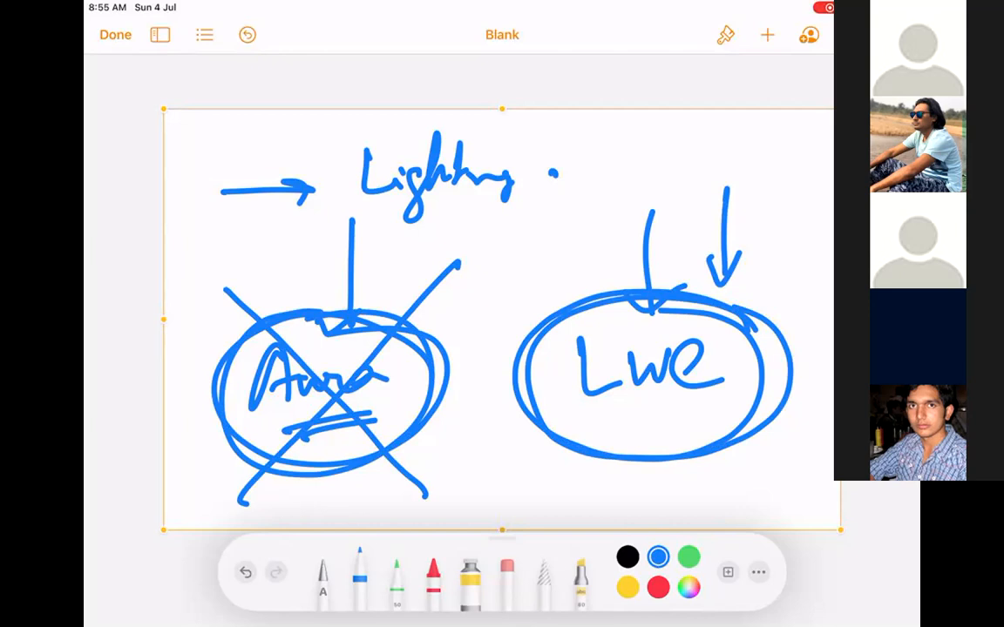
Extend the heading to 'Lightning Com..' and draw an arrow from the upper right toward Lwe.
{"action": "left_click_drag", "start_coordinate": [570, 142], "coordinate": [577, 168]}
{"action": "left_click_drag", "start_coordinate": [589, 154], "coordinate": [639, 162]}
{"action": "left_click", "coordinate": [650, 164]}
{"action": "left_click", "coordinate": [657, 164]}
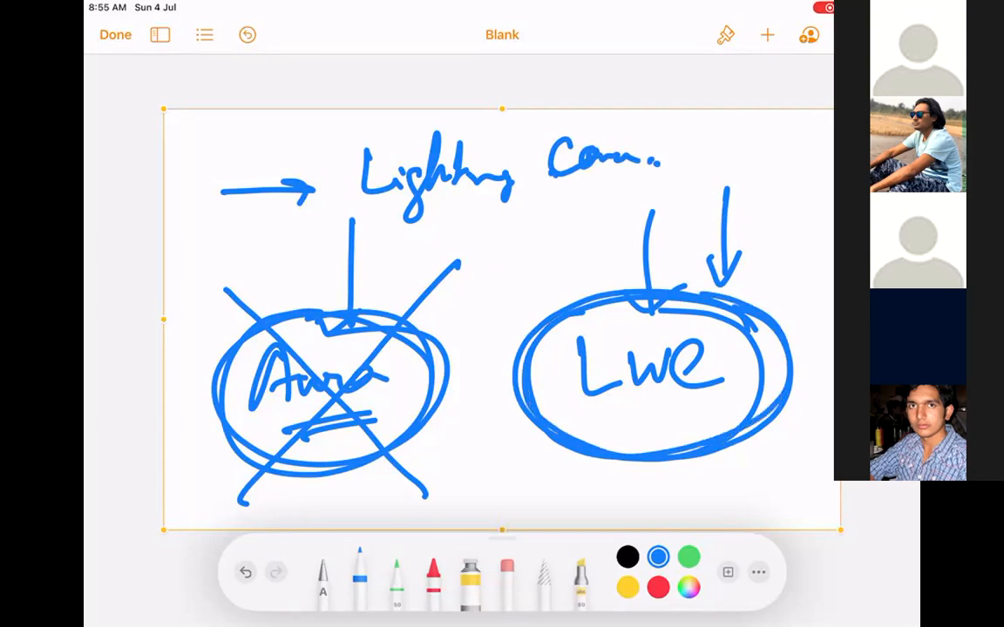
{"action": "left_click_drag", "start_coordinate": [803, 129], "coordinate": [692, 187]}
Sketch a small box with marks inside between the Aura and Lwe circles.
{"action": "left_click_drag", "start_coordinate": [504, 210], "coordinate": [504, 308]}
{"action": "mouse_move", "coordinate": [506, 220]}
{"action": "left_mouse_down"}
{"action": "mouse_move", "coordinate": [598, 264]}
{"action": "mouse_move", "coordinate": [476, 319]}
{"action": "left_mouse_up"}
{"action": "left_click", "coordinate": [577, 228]}
{"action": "left_click", "coordinate": [555, 250]}
{"action": "left_click_drag", "start_coordinate": [521, 265], "coordinate": [526, 270]}
{"action": "left_click_drag", "start_coordinate": [504, 239], "coordinate": [504, 255]}
{"action": "left_click_drag", "start_coordinate": [509, 250], "coordinate": [520, 244]}
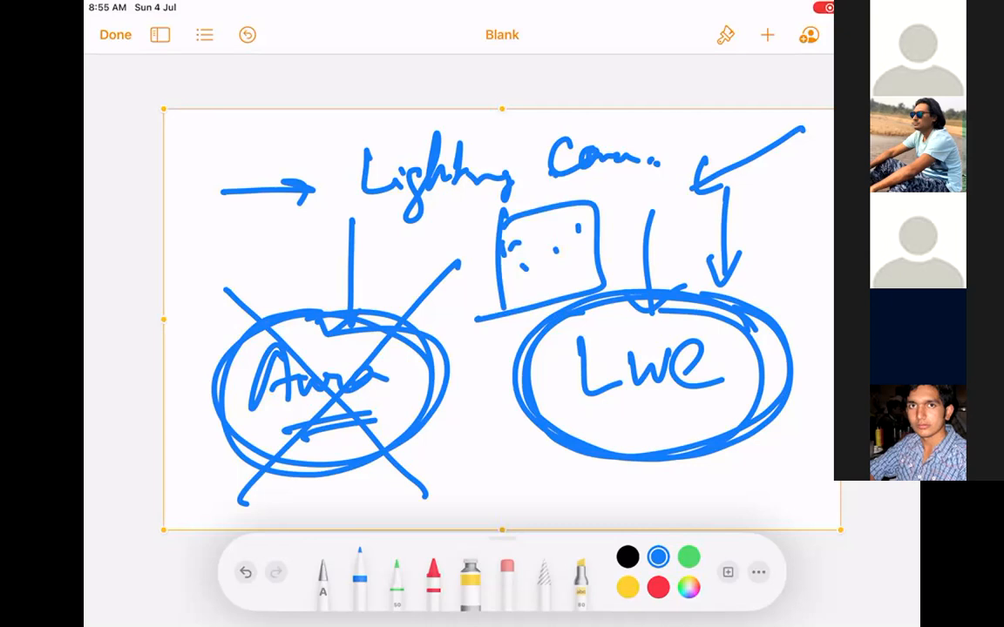
{"action": "mouse_move", "coordinate": [490, 227]}
{"action": "left_mouse_down"}
{"action": "mouse_move", "coordinate": [625, 274]}
{"action": "mouse_move", "coordinate": [478, 239]}
{"action": "mouse_move", "coordinate": [620, 199]}
{"action": "mouse_move", "coordinate": [507, 214]}
{"action": "mouse_move", "coordinate": [503, 244]}
{"action": "left_mouse_up"}
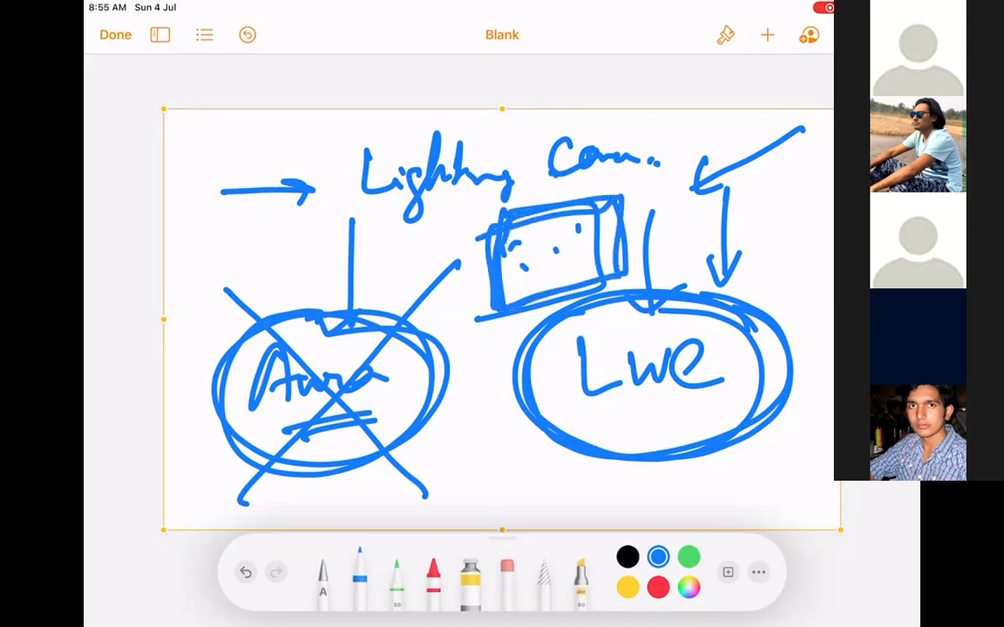
Delete the previous sketch and insert a new blank drawing.
{"action": "left_click", "coordinate": [534, 122]}
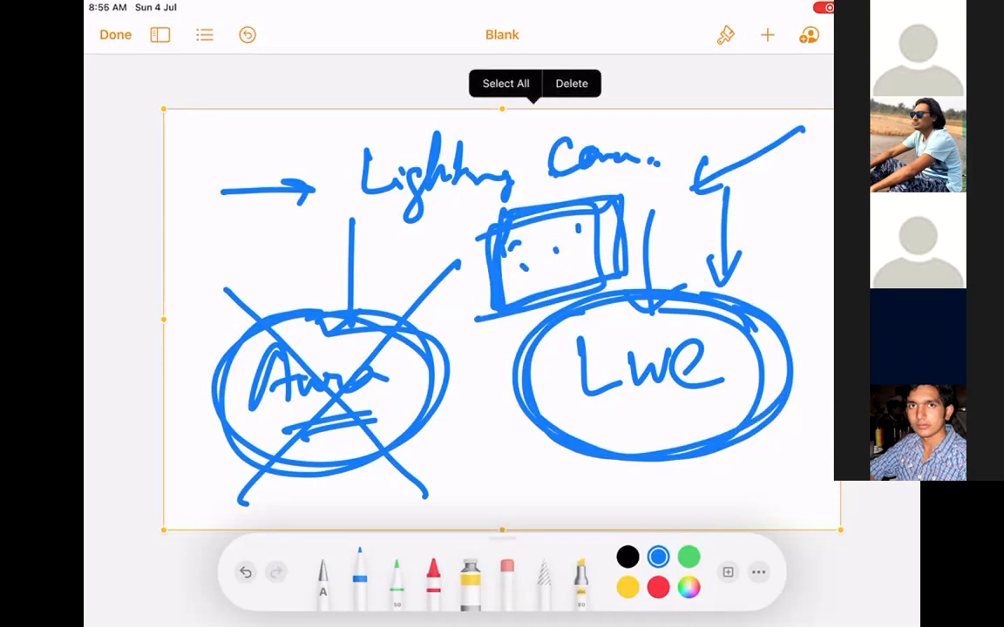
{"action": "left_click", "coordinate": [571, 83]}
{"action": "left_click", "coordinate": [115, 34]}
{"action": "left_click", "coordinate": [767, 34]}
{"action": "left_click", "coordinate": [693, 353]}
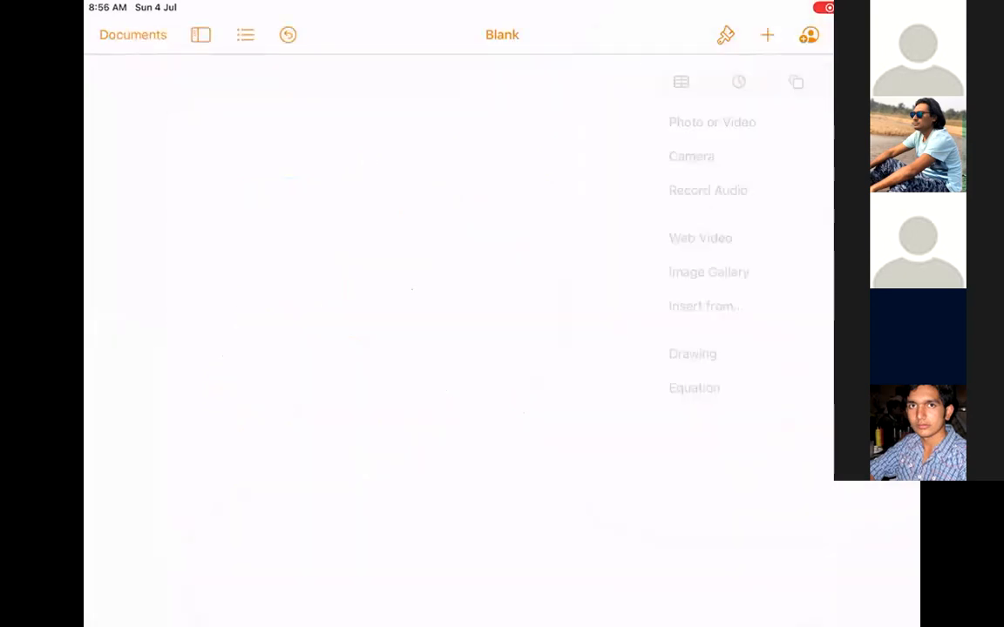
Handwrite Sales Cloud and Service Cloud, each underlined.
{"action": "mouse_move", "coordinate": [269, 168]}
{"action": "left_mouse_down"}
{"action": "mouse_move", "coordinate": [210, 266]}
{"action": "mouse_move", "coordinate": [287, 209]}
{"action": "mouse_move", "coordinate": [344, 205]}
{"action": "left_mouse_up"}
{"action": "mouse_move", "coordinate": [383, 152]}
{"action": "left_mouse_down"}
{"action": "mouse_move", "coordinate": [428, 205]}
{"action": "mouse_move", "coordinate": [508, 117]}
{"action": "left_mouse_up"}
{"action": "left_click_drag", "start_coordinate": [589, 179], "coordinate": [170, 320]}
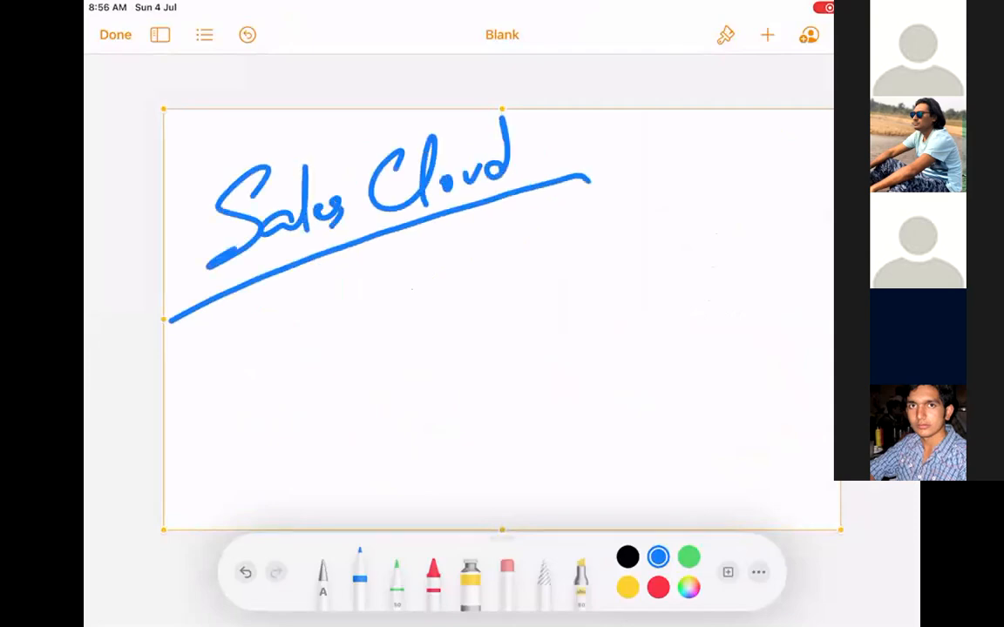
{"action": "left_click_drag", "start_coordinate": [411, 270], "coordinate": [337, 399]}
{"action": "mouse_move", "coordinate": [397, 324]}
{"action": "left_mouse_down"}
{"action": "mouse_move", "coordinate": [409, 347]}
{"action": "mouse_move", "coordinate": [554, 300]}
{"action": "left_mouse_up"}
{"action": "mouse_move", "coordinate": [627, 209]}
{"action": "left_mouse_down"}
{"action": "mouse_move", "coordinate": [610, 284]}
{"action": "mouse_move", "coordinate": [662, 270]}
{"action": "mouse_move", "coordinate": [670, 174]}
{"action": "left_mouse_up"}
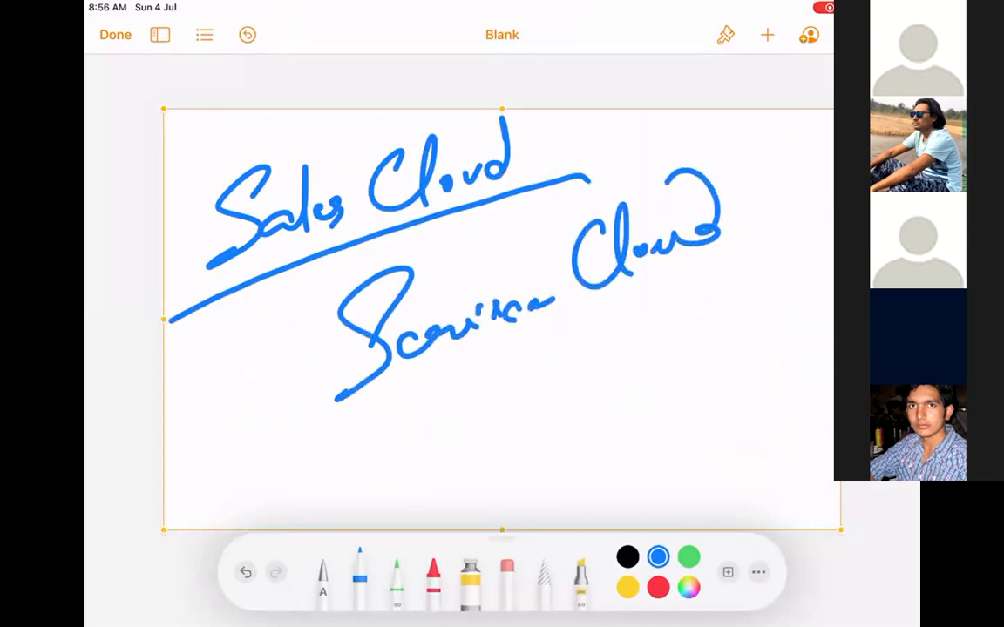
{"action": "left_click_drag", "start_coordinate": [739, 247], "coordinate": [754, 245]}
{"action": "left_click_drag", "start_coordinate": [728, 287], "coordinate": [349, 446]}
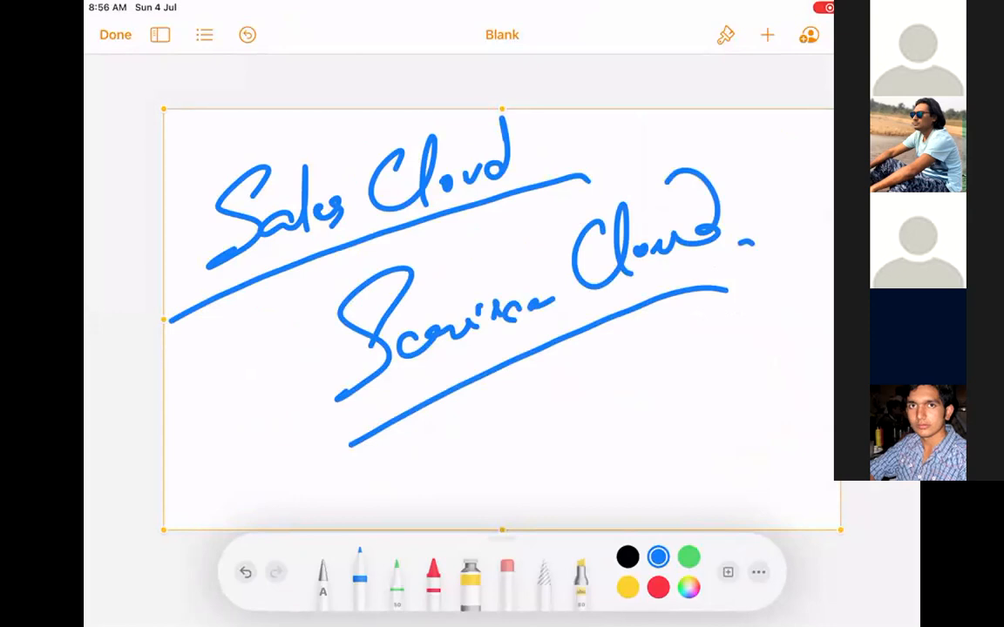
Write and circle a 'Clone' label below, then select every stroke in the drawing.
{"action": "mouse_move", "coordinate": [557, 382]}
{"action": "left_mouse_down"}
{"action": "mouse_move", "coordinate": [547, 426]}
{"action": "mouse_move", "coordinate": [550, 416]}
{"action": "mouse_move", "coordinate": [689, 423]}
{"action": "left_mouse_up"}
{"action": "left_click_drag", "start_coordinate": [607, 350], "coordinate": [697, 370]}
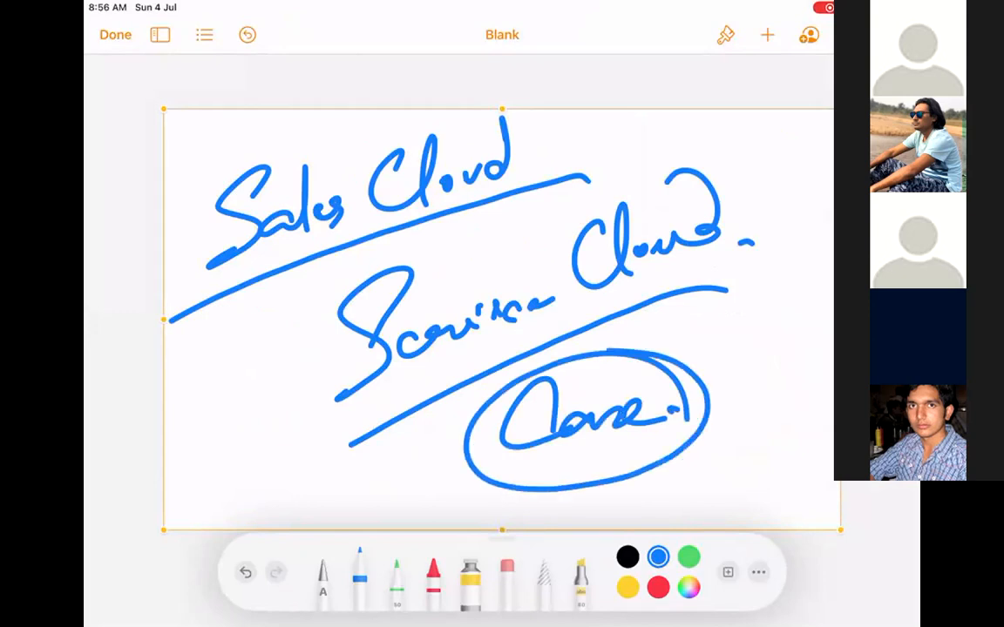
{"action": "left_click", "coordinate": [559, 115]}
{"action": "left_click", "coordinate": [596, 85]}
Start a new blank drawing and sketch a Lead box with an arrow to Account + Contact.
{"action": "left_click", "coordinate": [767, 35]}
{"action": "left_click", "coordinate": [693, 353]}
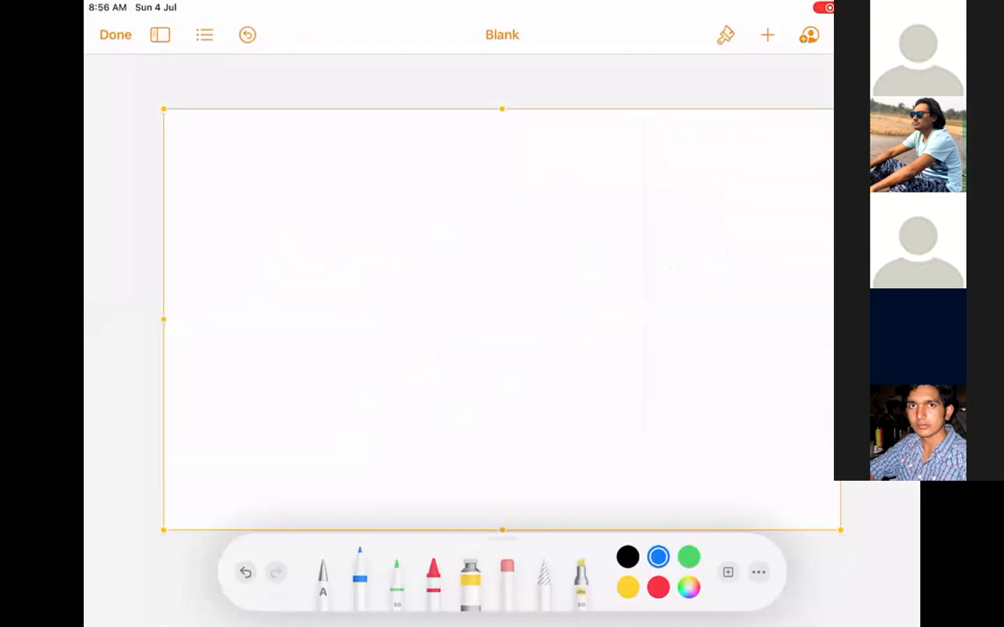
{"action": "left_click_drag", "start_coordinate": [228, 166], "coordinate": [232, 230]}
{"action": "mouse_move", "coordinate": [229, 163]}
{"action": "left_mouse_down"}
{"action": "mouse_move", "coordinate": [364, 163]}
{"action": "mouse_move", "coordinate": [252, 235]}
{"action": "left_mouse_up"}
{"action": "mouse_move", "coordinate": [259, 181]}
{"action": "left_mouse_down"}
{"action": "mouse_move", "coordinate": [296, 192]}
{"action": "mouse_move", "coordinate": [303, 174]}
{"action": "mouse_move", "coordinate": [511, 187]}
{"action": "mouse_move", "coordinate": [499, 202]}
{"action": "left_mouse_up"}
{"action": "left_click_drag", "start_coordinate": [522, 155], "coordinate": [541, 251]}
{"action": "mouse_move", "coordinate": [520, 150]}
{"action": "left_mouse_down"}
{"action": "mouse_move", "coordinate": [667, 224]}
{"action": "mouse_move", "coordinate": [540, 251]}
{"action": "left_mouse_up"}
{"action": "mouse_move", "coordinate": [558, 205]}
{"action": "left_mouse_down"}
{"action": "mouse_move", "coordinate": [575, 174]}
{"action": "mouse_move", "coordinate": [636, 193]}
{"action": "left_mouse_up"}
{"action": "mouse_move", "coordinate": [684, 189]}
{"action": "left_mouse_down"}
{"action": "mouse_move", "coordinate": [721, 184]}
{"action": "mouse_move", "coordinate": [700, 208]}
{"action": "left_mouse_up"}
{"action": "left_click_drag", "start_coordinate": [739, 149], "coordinate": [742, 235]}
Draw a third box and a lower box, circle the lower box, and add a short note.
{"action": "mouse_move", "coordinate": [728, 144]}
{"action": "left_mouse_down"}
{"action": "mouse_move", "coordinate": [812, 141]}
{"action": "mouse_move", "coordinate": [827, 228]}
{"action": "left_mouse_up"}
{"action": "mouse_move", "coordinate": [742, 237]}
{"action": "left_mouse_down"}
{"action": "mouse_move", "coordinate": [775, 234]}
{"action": "mouse_move", "coordinate": [772, 179]}
{"action": "mouse_move", "coordinate": [788, 194]}
{"action": "left_mouse_up"}
{"action": "left_click", "coordinate": [797, 197]}
{"action": "mouse_move", "coordinate": [620, 280]}
{"action": "left_mouse_down"}
{"action": "mouse_move", "coordinate": [628, 349]}
{"action": "mouse_move", "coordinate": [770, 342]}
{"action": "left_mouse_up"}
{"action": "left_click_drag", "start_coordinate": [770, 341], "coordinate": [641, 352]}
{"action": "mouse_move", "coordinate": [667, 300]}
{"action": "left_mouse_down"}
{"action": "mouse_move", "coordinate": [660, 305]}
{"action": "mouse_move", "coordinate": [723, 302]}
{"action": "left_mouse_up"}
{"action": "left_click", "coordinate": [732, 304]}
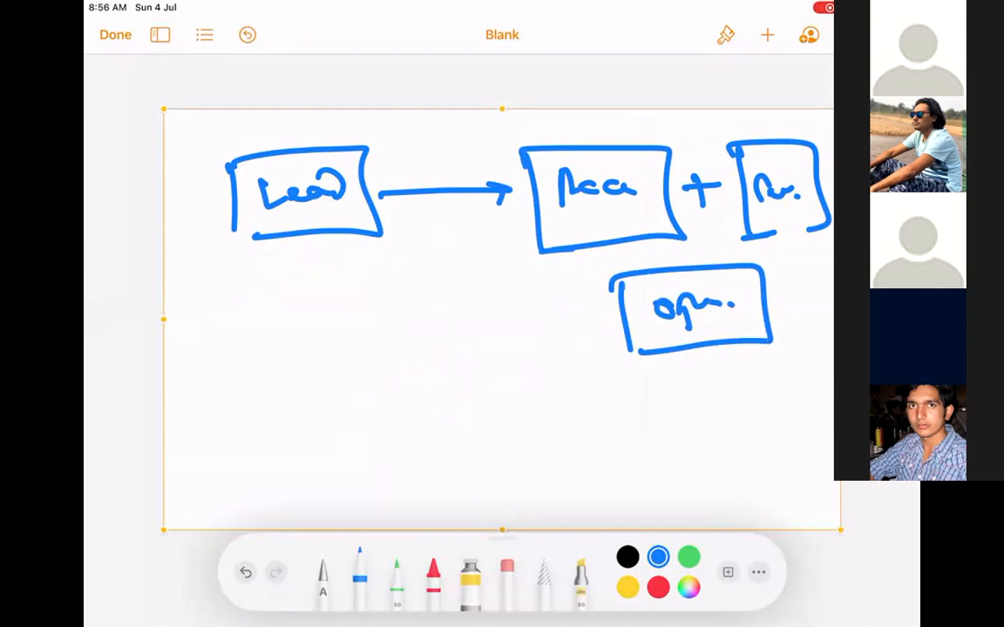
{"action": "mouse_move", "coordinate": [767, 265]}
{"action": "left_mouse_down"}
{"action": "mouse_move", "coordinate": [562, 353]}
{"action": "mouse_move", "coordinate": [780, 277]}
{"action": "left_mouse_up"}
{"action": "mouse_move", "coordinate": [661, 401]}
{"action": "left_mouse_down"}
{"action": "mouse_move", "coordinate": [649, 418]}
{"action": "mouse_move", "coordinate": [719, 420]}
{"action": "left_mouse_up"}
Draw an arrow leftward and write Quotes, Q4 and Clouds with connecting arrows.
{"action": "left_click", "coordinate": [742, 414]}
{"action": "mouse_move", "coordinate": [610, 336]}
{"action": "left_mouse_down"}
{"action": "mouse_move", "coordinate": [429, 352]}
{"action": "mouse_move", "coordinate": [449, 367]}
{"action": "left_mouse_up"}
{"action": "mouse_move", "coordinate": [353, 383]}
{"action": "left_mouse_down"}
{"action": "mouse_move", "coordinate": [353, 443]}
{"action": "mouse_move", "coordinate": [324, 449]}
{"action": "left_mouse_up"}
{"action": "left_click_drag", "start_coordinate": [366, 410], "coordinate": [387, 426]}
{"action": "left_click_drag", "start_coordinate": [340, 366], "coordinate": [374, 494]}
{"action": "mouse_move", "coordinate": [396, 420]}
{"action": "left_mouse_down"}
{"action": "mouse_move", "coordinate": [416, 417]}
{"action": "mouse_move", "coordinate": [446, 385]}
{"action": "mouse_move", "coordinate": [486, 418]}
{"action": "left_mouse_up"}
{"action": "mouse_move", "coordinate": [408, 446]}
{"action": "left_mouse_down"}
{"action": "mouse_move", "coordinate": [416, 483]}
{"action": "mouse_move", "coordinate": [452, 455]}
{"action": "mouse_move", "coordinate": [471, 463]}
{"action": "mouse_move", "coordinate": [486, 521]}
{"action": "left_mouse_up"}
{"action": "mouse_move", "coordinate": [504, 459]}
{"action": "left_mouse_down"}
{"action": "mouse_move", "coordinate": [542, 503]}
{"action": "mouse_move", "coordinate": [601, 437]}
{"action": "mouse_move", "coordinate": [661, 430]}
{"action": "left_mouse_up"}
{"action": "left_click_drag", "start_coordinate": [643, 427], "coordinate": [662, 432]}
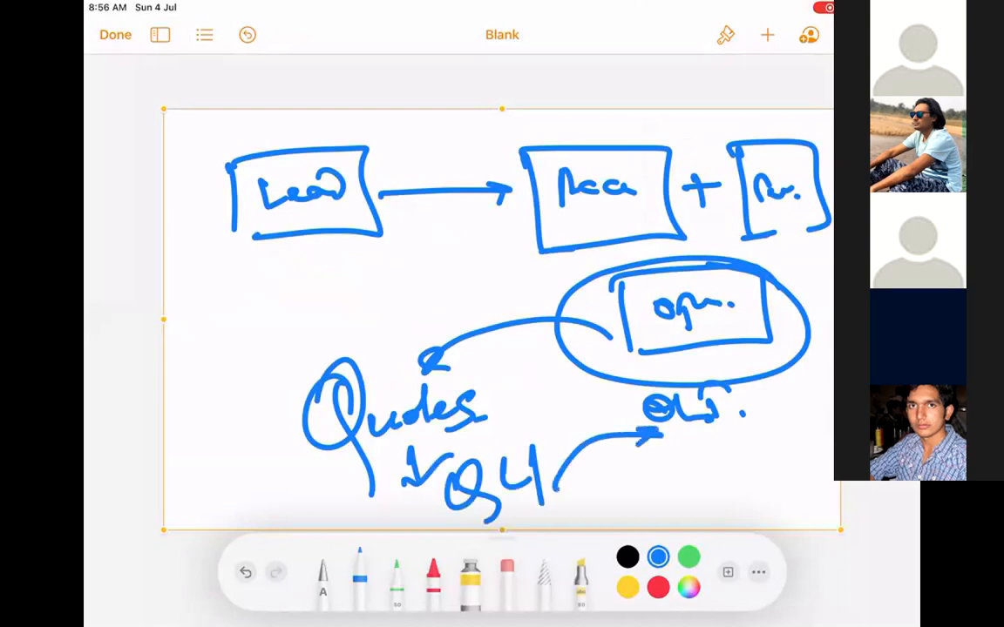
{"action": "mouse_move", "coordinate": [725, 459]}
{"action": "left_mouse_down"}
{"action": "mouse_move", "coordinate": [710, 499]}
{"action": "mouse_move", "coordinate": [754, 474]}
{"action": "mouse_move", "coordinate": [784, 474]}
{"action": "mouse_move", "coordinate": [798, 416]}
{"action": "left_mouse_up"}
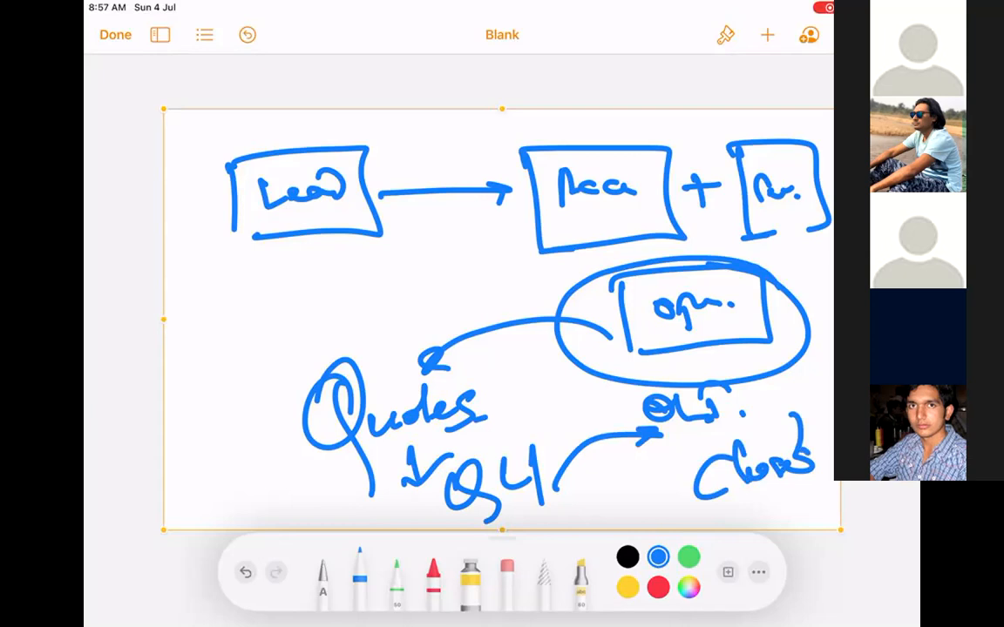
Clear the whole sketch and insert a new blank drawing.
{"action": "left_click", "coordinate": [545, 115]}
{"action": "left_click", "coordinate": [582, 86]}
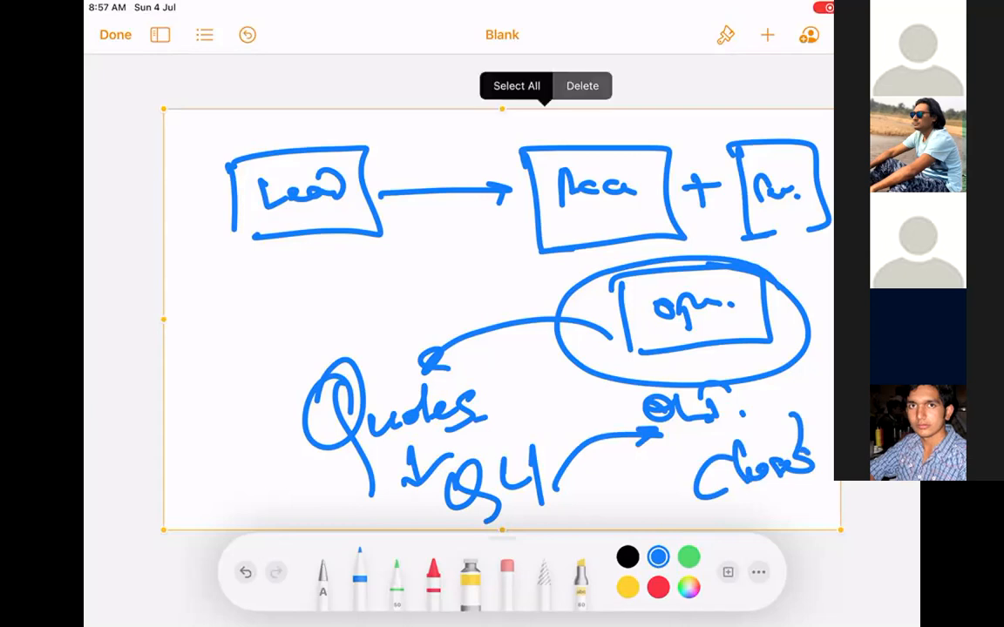
{"action": "left_click", "coordinate": [767, 35]}
{"action": "left_click", "coordinate": [691, 354]}
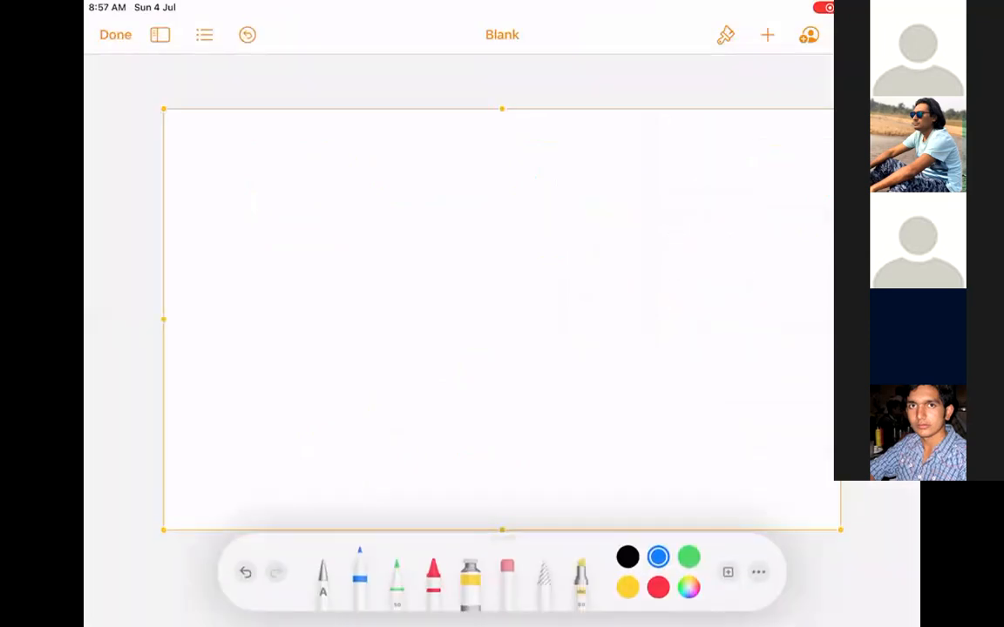
Handwrite Service and underline it twice.
{"action": "left_click_drag", "start_coordinate": [309, 137], "coordinate": [237, 222]}
{"action": "mouse_move", "coordinate": [281, 185]}
{"action": "left_mouse_down"}
{"action": "mouse_move", "coordinate": [313, 202]}
{"action": "mouse_move", "coordinate": [350, 202]}
{"action": "mouse_move", "coordinate": [415, 175]}
{"action": "mouse_move", "coordinate": [428, 178]}
{"action": "left_mouse_up"}
{"action": "left_click", "coordinate": [456, 180]}
{"action": "left_click_drag", "start_coordinate": [257, 237], "coordinate": [428, 209]}
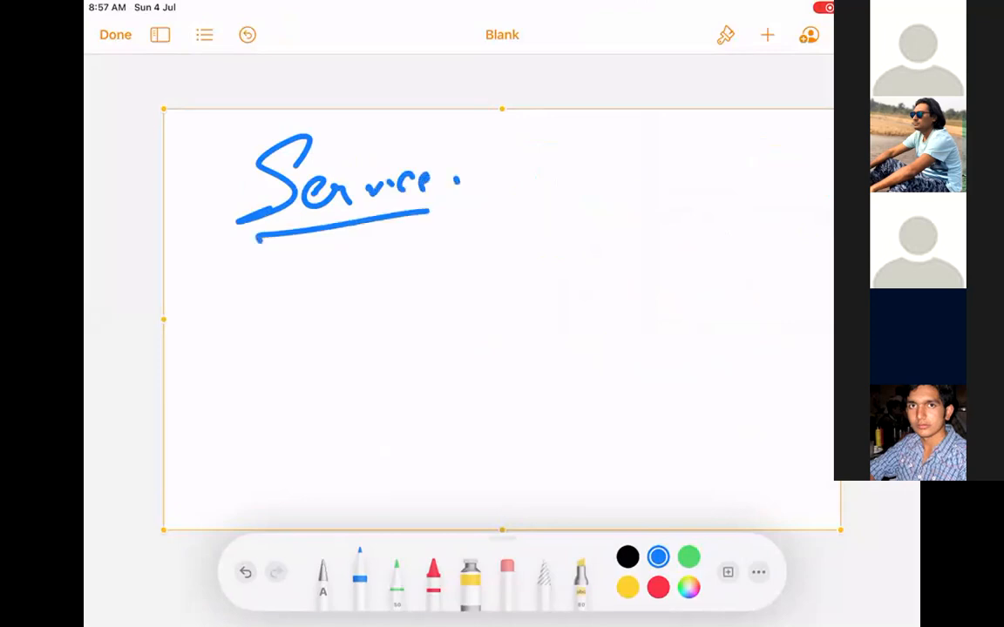
{"action": "left_click_drag", "start_coordinate": [286, 251], "coordinate": [399, 236]}
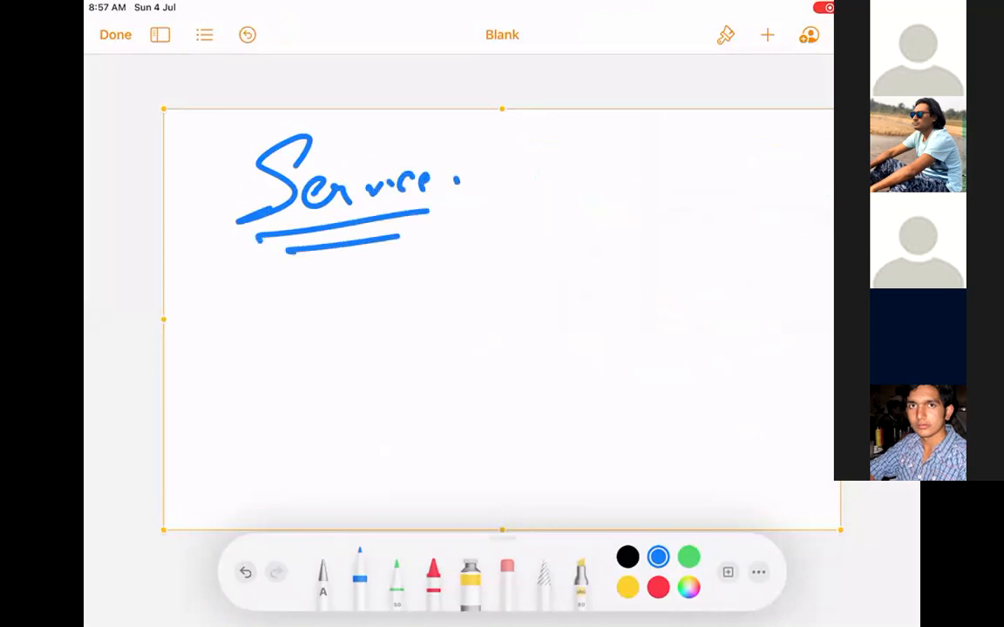
Write Call with a double underline, then Email below it.
{"action": "mouse_move", "coordinate": [620, 149]}
{"action": "left_mouse_down"}
{"action": "mouse_move", "coordinate": [629, 197]}
{"action": "mouse_move", "coordinate": [662, 198]}
{"action": "left_mouse_up"}
{"action": "left_click_drag", "start_coordinate": [671, 143], "coordinate": [675, 199]}
{"action": "left_click_drag", "start_coordinate": [686, 144], "coordinate": [688, 196]}
{"action": "left_click_drag", "start_coordinate": [569, 221], "coordinate": [739, 208]}
{"action": "left_click_drag", "start_coordinate": [575, 230], "coordinate": [729, 218]}
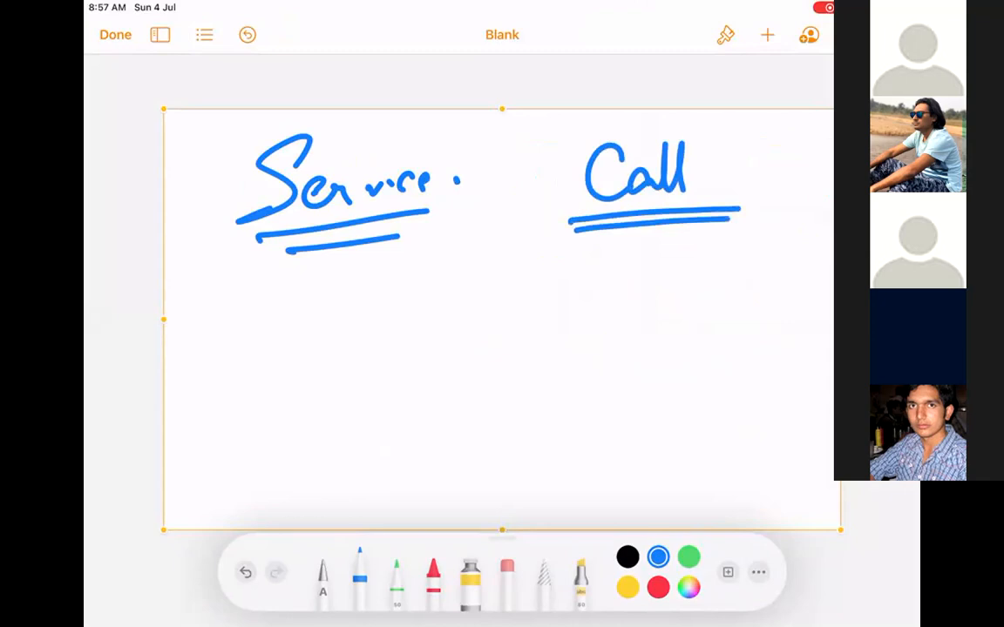
{"action": "mouse_move", "coordinate": [621, 259]}
{"action": "left_mouse_down"}
{"action": "mouse_move", "coordinate": [599, 312]}
{"action": "mouse_move", "coordinate": [660, 288]}
{"action": "mouse_move", "coordinate": [697, 287]}
{"action": "mouse_move", "coordinate": [714, 305]}
{"action": "mouse_move", "coordinate": [734, 241]}
{"action": "left_mouse_up"}
{"action": "left_click", "coordinate": [763, 300]}
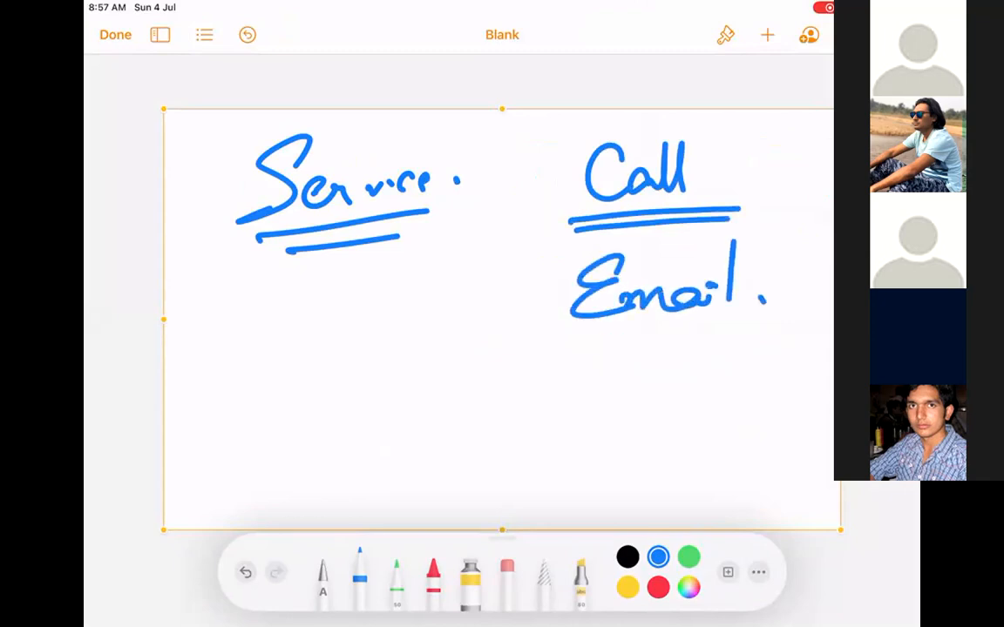
Write Web below Email, followed by dots and a short note.
{"action": "mouse_move", "coordinate": [600, 361]}
{"action": "left_mouse_down"}
{"action": "mouse_move", "coordinate": [601, 405]}
{"action": "mouse_move", "coordinate": [689, 344]}
{"action": "left_mouse_up"}
{"action": "left_click_drag", "start_coordinate": [688, 344], "coordinate": [725, 384]}
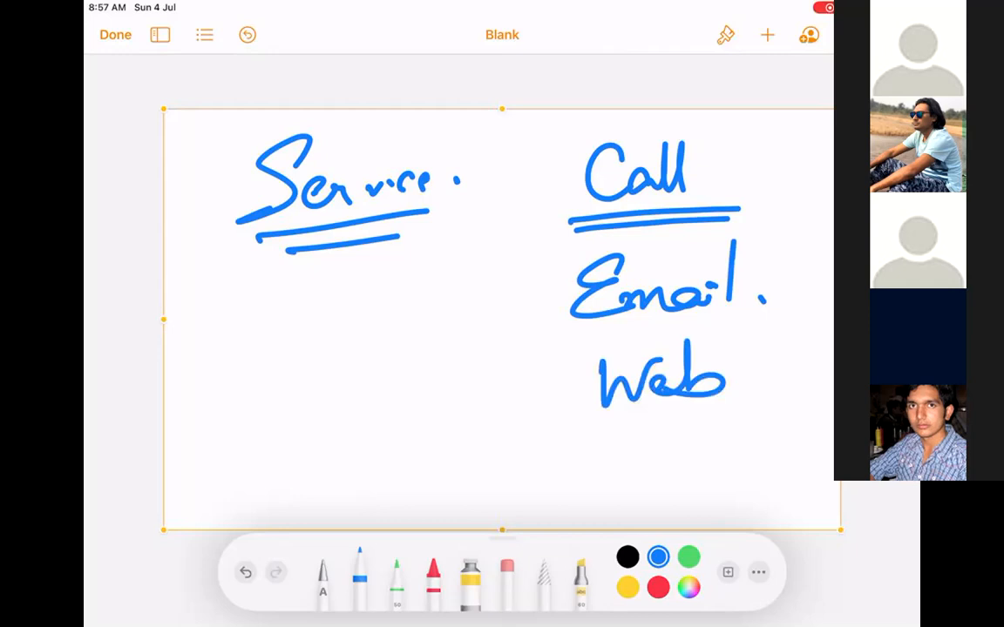
{"action": "left_click", "coordinate": [634, 441]}
{"action": "left_click", "coordinate": [634, 469]}
{"action": "left_click_drag", "start_coordinate": [629, 488], "coordinate": [625, 496]}
{"action": "left_click_drag", "start_coordinate": [694, 434], "coordinate": [666, 464]}
{"action": "left_click_drag", "start_coordinate": [685, 458], "coordinate": [768, 471]}
{"action": "left_click", "coordinate": [777, 477]}
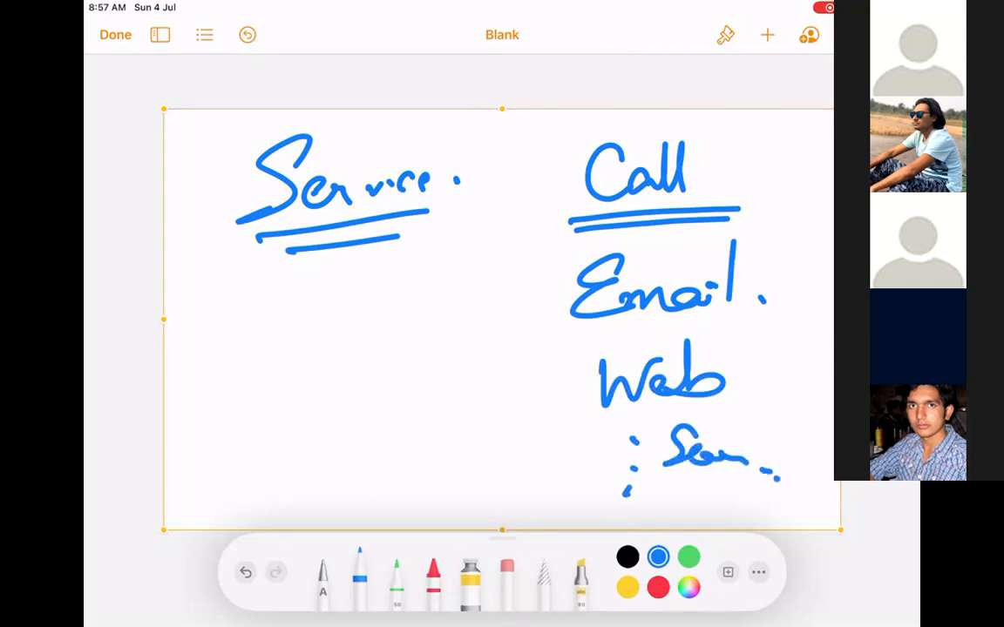
Box Call, Email and Web, and draw arrows from Service into the box.
{"action": "mouse_move", "coordinate": [543, 143]}
{"action": "left_mouse_down"}
{"action": "mouse_move", "coordinate": [555, 436]}
{"action": "mouse_move", "coordinate": [799, 153]}
{"action": "mouse_move", "coordinate": [547, 139]}
{"action": "left_mouse_up"}
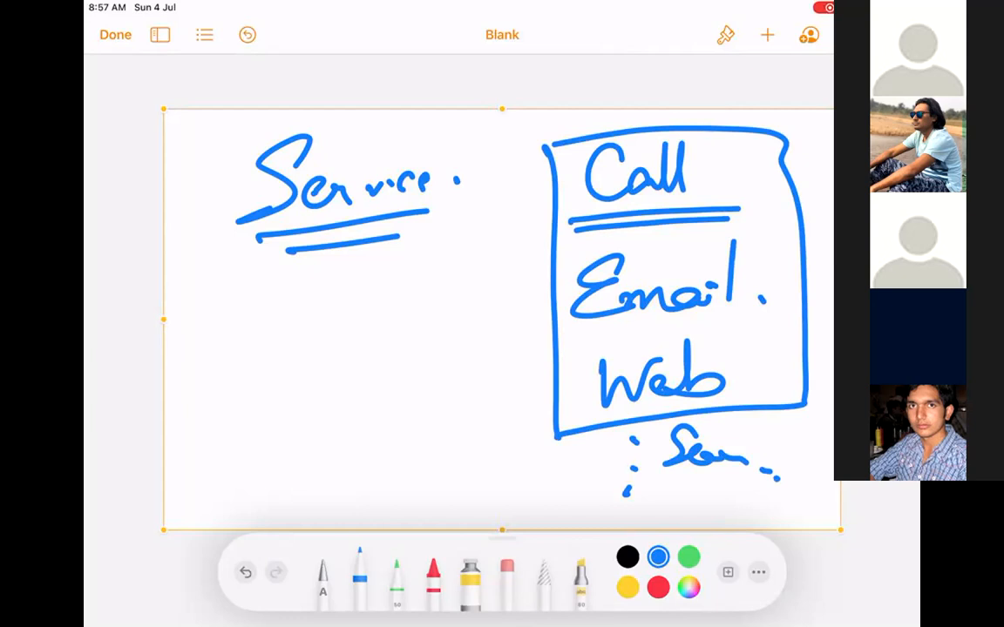
{"action": "mouse_move", "coordinate": [460, 258]}
{"action": "left_mouse_down"}
{"action": "mouse_move", "coordinate": [526, 237]}
{"action": "mouse_move", "coordinate": [498, 261]}
{"action": "left_mouse_up"}
{"action": "left_click_drag", "start_coordinate": [457, 316], "coordinate": [514, 311]}
{"action": "mouse_move", "coordinate": [477, 372]}
{"action": "left_mouse_down"}
{"action": "mouse_move", "coordinate": [523, 359]}
{"action": "mouse_move", "coordinate": [523, 370]}
{"action": "left_mouse_up"}
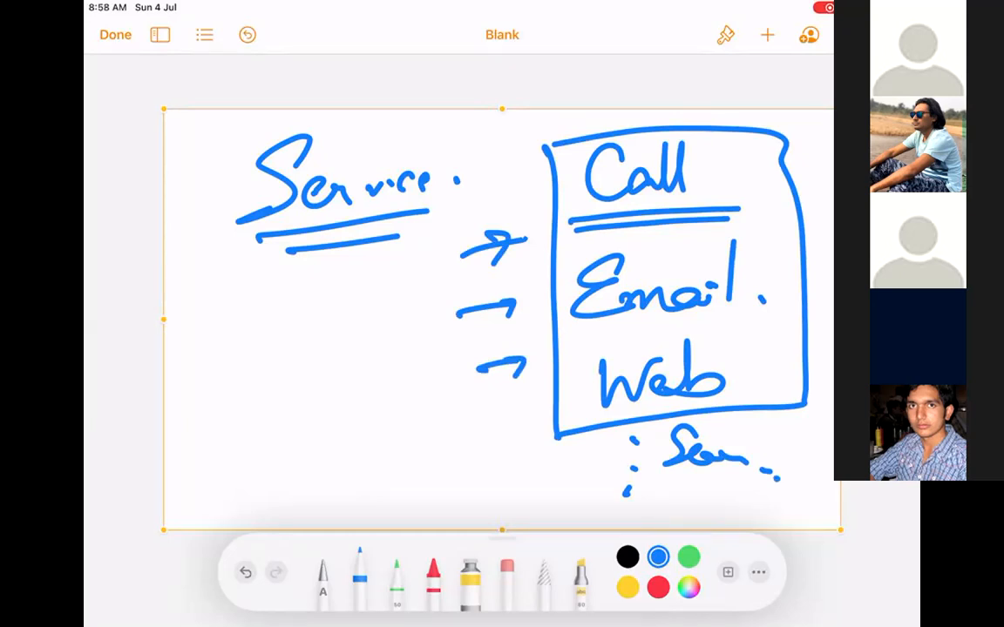
Write Service Reps. at the left and underline it diagonally.
{"action": "left_click_drag", "start_coordinate": [228, 308], "coordinate": [202, 397]}
{"action": "mouse_move", "coordinate": [217, 357]}
{"action": "left_mouse_down"}
{"action": "mouse_move", "coordinate": [302, 315]}
{"action": "mouse_move", "coordinate": [341, 318]}
{"action": "left_mouse_up"}
{"action": "left_click_drag", "start_coordinate": [367, 270], "coordinate": [359, 311]}
{"action": "mouse_move", "coordinate": [346, 307]}
{"action": "left_mouse_down"}
{"action": "mouse_move", "coordinate": [387, 268]}
{"action": "mouse_move", "coordinate": [387, 301]}
{"action": "left_mouse_up"}
{"action": "mouse_move", "coordinate": [387, 298]}
{"action": "left_mouse_down"}
{"action": "mouse_move", "coordinate": [407, 316]}
{"action": "mouse_move", "coordinate": [417, 289]}
{"action": "left_mouse_up"}
{"action": "left_click_drag", "start_coordinate": [437, 267], "coordinate": [426, 290]}
{"action": "left_click", "coordinate": [451, 290]}
{"action": "left_click_drag", "start_coordinate": [204, 446], "coordinate": [434, 320]}
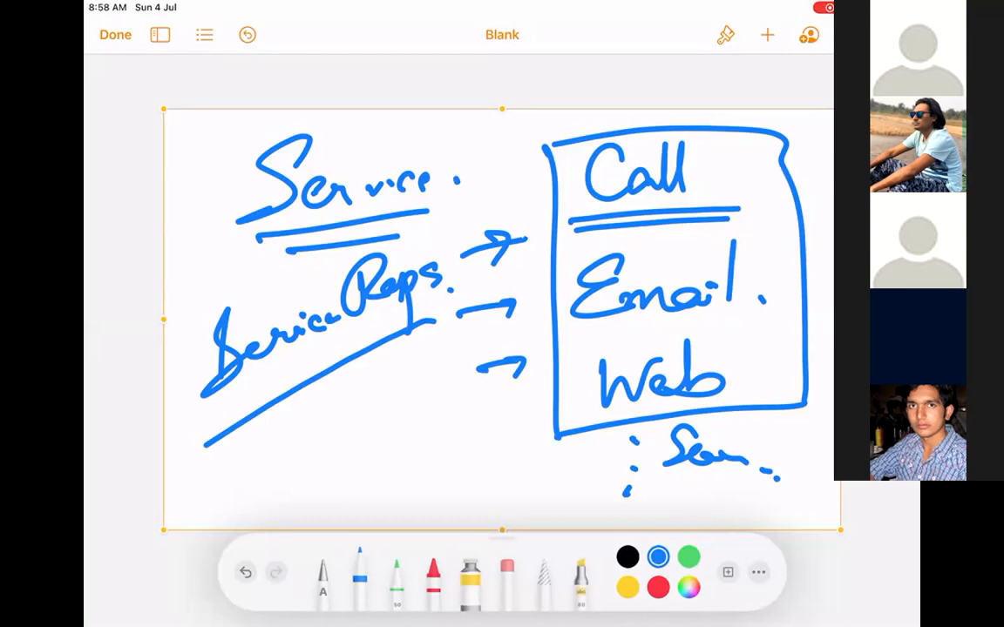
Add tick strokes across the Service Reps. underline.
{"action": "left_click_drag", "start_coordinate": [318, 358], "coordinate": [331, 397]}
{"action": "left_click_drag", "start_coordinate": [338, 351], "coordinate": [353, 383]}
{"action": "left_click_drag", "start_coordinate": [380, 324], "coordinate": [390, 345]}
{"action": "left_click_drag", "start_coordinate": [291, 380], "coordinate": [300, 400]}
{"action": "mouse_move", "coordinate": [240, 401]}
{"action": "left_mouse_down"}
{"action": "mouse_move", "coordinate": [263, 440]}
{"action": "mouse_move", "coordinate": [225, 453]}
{"action": "left_mouse_up"}
{"action": "mouse_move", "coordinate": [277, 377]}
{"action": "left_mouse_down"}
{"action": "mouse_move", "coordinate": [285, 406]}
{"action": "mouse_move", "coordinate": [343, 437]}
{"action": "mouse_move", "coordinate": [303, 504]}
{"action": "mouse_move", "coordinate": [392, 441]}
{"action": "mouse_move", "coordinate": [383, 460]}
{"action": "left_mouse_up"}
Write and underline Cross Selling, with a short note below it.
{"action": "mouse_move", "coordinate": [427, 397]}
{"action": "left_mouse_down"}
{"action": "mouse_move", "coordinate": [407, 440]}
{"action": "mouse_move", "coordinate": [492, 371]}
{"action": "mouse_move", "coordinate": [457, 351]}
{"action": "left_mouse_up"}
{"action": "left_click_drag", "start_coordinate": [493, 428], "coordinate": [370, 518]}
{"action": "left_click_drag", "start_coordinate": [484, 441], "coordinate": [411, 497]}
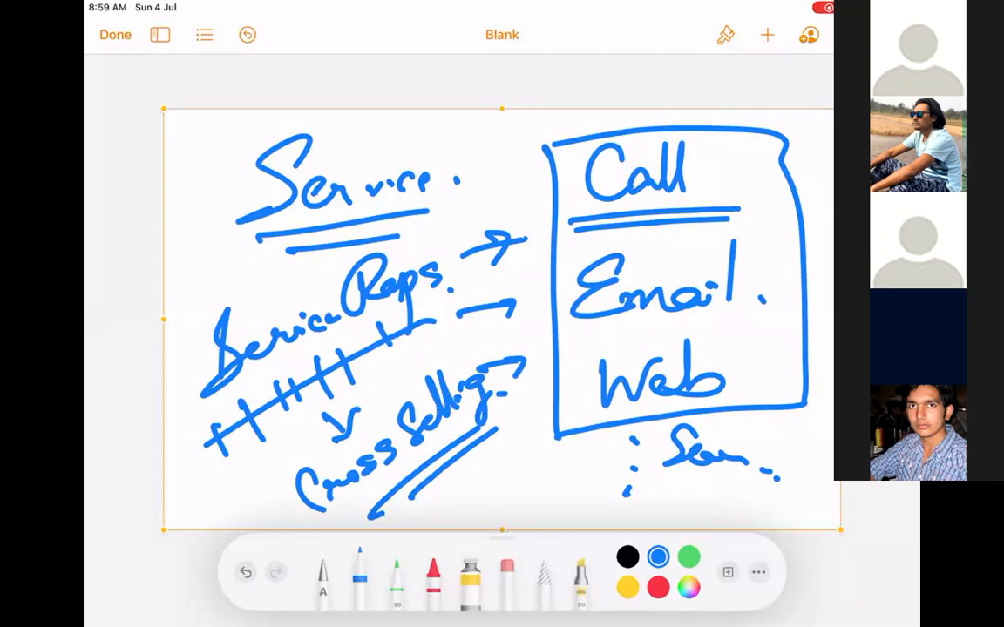
{"action": "left_click_drag", "start_coordinate": [458, 477], "coordinate": [494, 449]}
{"action": "mouse_move", "coordinate": [504, 465]}
{"action": "left_mouse_down"}
{"action": "mouse_move", "coordinate": [505, 496]}
{"action": "mouse_move", "coordinate": [560, 462]}
{"action": "left_mouse_up"}
{"action": "left_click", "coordinate": [571, 463]}
Circle Service and tick Call, Email and Web in the box.
{"action": "mouse_move", "coordinate": [396, 122]}
{"action": "left_mouse_down"}
{"action": "mouse_move", "coordinate": [218, 157]}
{"action": "mouse_move", "coordinate": [440, 144]}
{"action": "left_mouse_up"}
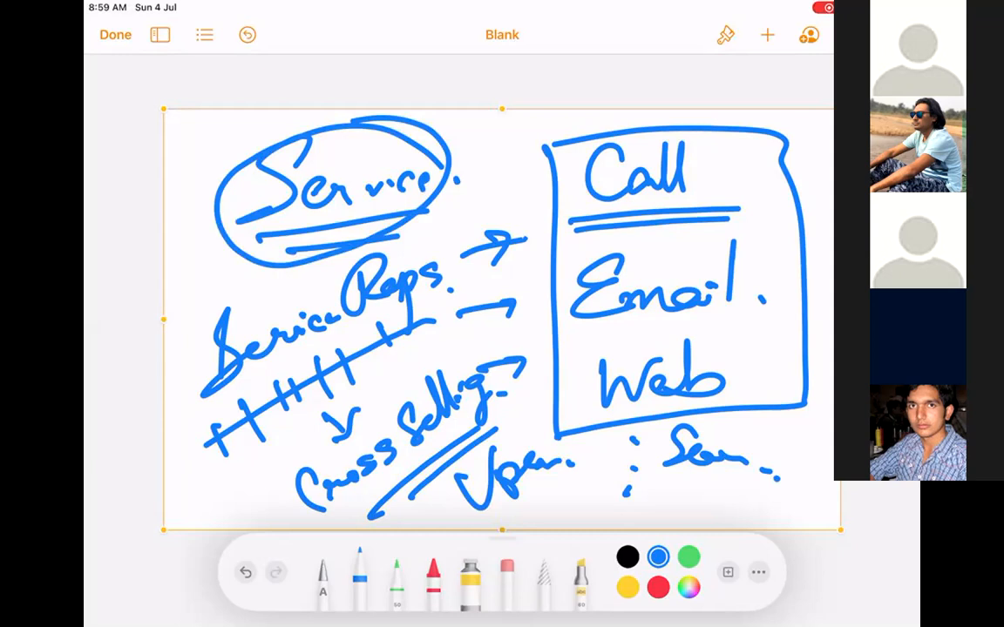
{"action": "left_click_drag", "start_coordinate": [712, 156], "coordinate": [793, 115]}
{"action": "left_click_drag", "start_coordinate": [755, 274], "coordinate": [832, 193]}
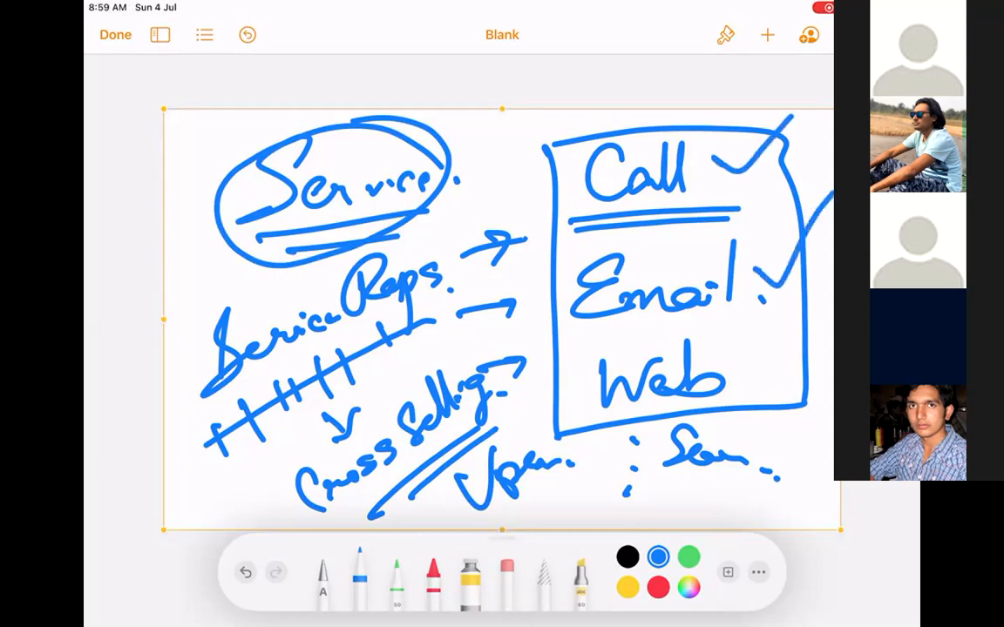
{"action": "left_click_drag", "start_coordinate": [765, 358], "coordinate": [828, 296]}
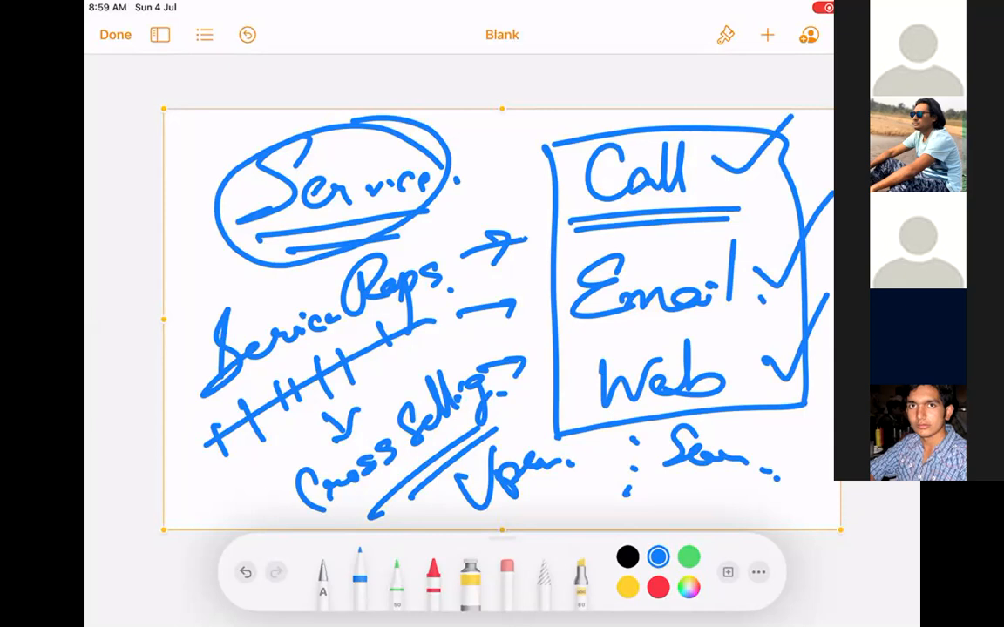
Clear the sketch and insert a new blank drawing.
{"action": "left_click", "coordinate": [530, 318]}
{"action": "left_click", "coordinate": [568, 83]}
{"action": "left_click", "coordinate": [767, 35]}
{"action": "left_click", "coordinate": [692, 354]}
Write and circle Case, with a hooked arrow leading to a circled Close.
{"action": "mouse_move", "coordinate": [293, 168]}
{"action": "left_mouse_down"}
{"action": "mouse_move", "coordinate": [294, 206]}
{"action": "mouse_move", "coordinate": [327, 201]}
{"action": "left_mouse_up"}
{"action": "mouse_move", "coordinate": [260, 202]}
{"action": "left_mouse_down"}
{"action": "mouse_move", "coordinate": [314, 187]}
{"action": "mouse_move", "coordinate": [381, 196]}
{"action": "mouse_move", "coordinate": [381, 268]}
{"action": "mouse_move", "coordinate": [427, 196]}
{"action": "left_mouse_up"}
{"action": "mouse_move", "coordinate": [482, 216]}
{"action": "left_mouse_down"}
{"action": "mouse_move", "coordinate": [575, 202]}
{"action": "mouse_move", "coordinate": [573, 223]}
{"action": "left_mouse_up"}
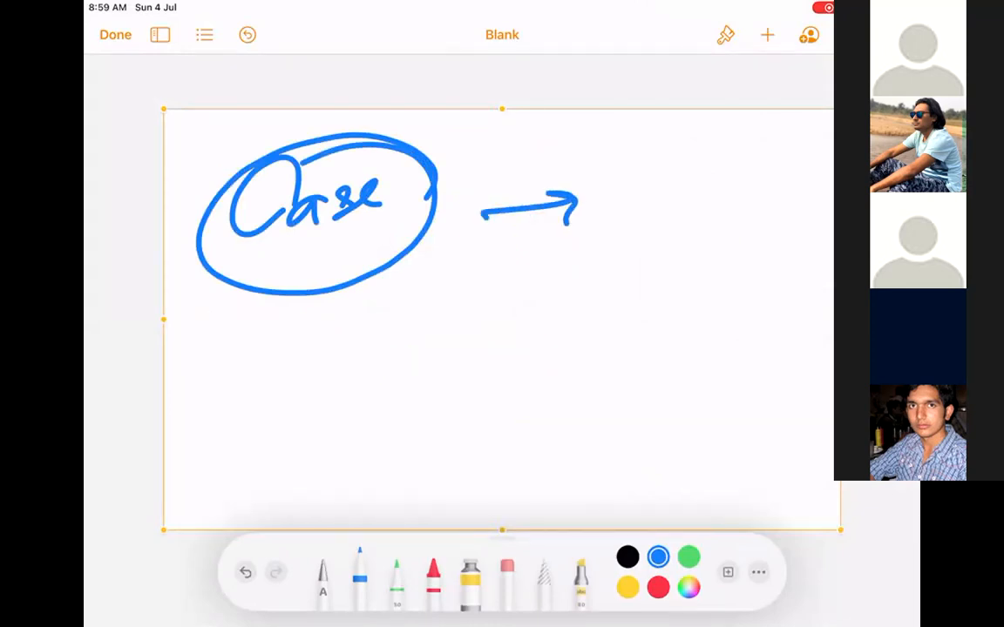
{"action": "mouse_move", "coordinate": [330, 305]}
{"action": "left_mouse_down"}
{"action": "mouse_move", "coordinate": [319, 387]}
{"action": "mouse_move", "coordinate": [371, 436]}
{"action": "left_mouse_up"}
{"action": "left_click_drag", "start_coordinate": [466, 367], "coordinate": [470, 410]}
{"action": "left_click_drag", "start_coordinate": [501, 431], "coordinate": [503, 349]}
{"action": "mouse_move", "coordinate": [536, 392]}
{"action": "left_mouse_down"}
{"action": "mouse_move", "coordinate": [514, 422]}
{"action": "mouse_move", "coordinate": [538, 409]}
{"action": "mouse_move", "coordinate": [545, 425]}
{"action": "mouse_move", "coordinate": [613, 414]}
{"action": "left_mouse_up"}
{"action": "left_click_drag", "start_coordinate": [682, 375], "coordinate": [671, 410]}
{"action": "mouse_move", "coordinate": [522, 286]}
{"action": "left_mouse_down"}
{"action": "mouse_move", "coordinate": [471, 277]}
{"action": "mouse_move", "coordinate": [679, 348]}
{"action": "left_mouse_up"}
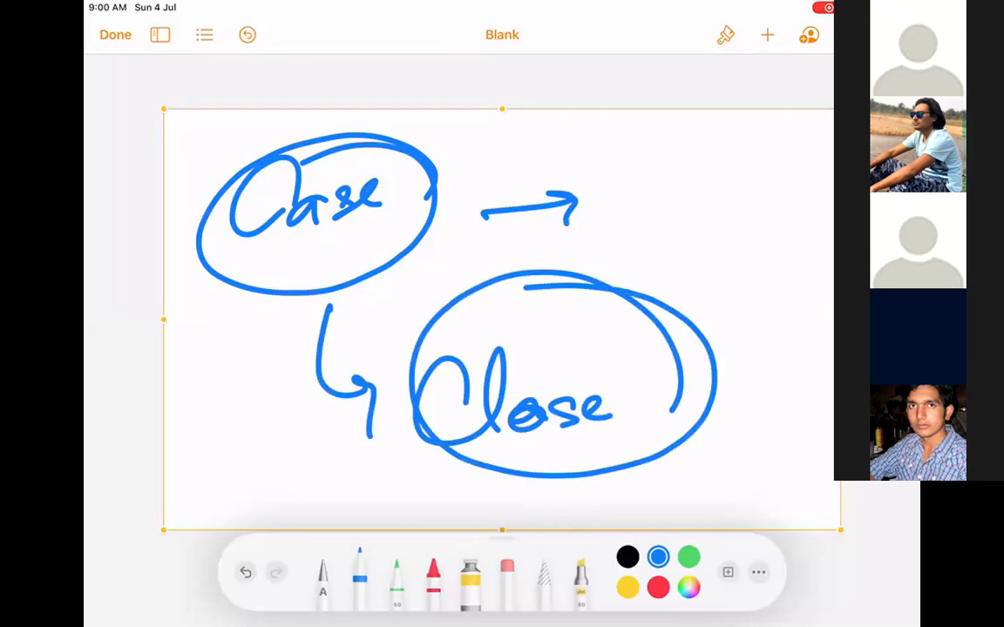
Delete the Case → Close sketch.
{"action": "left_click", "coordinate": [643, 111]}
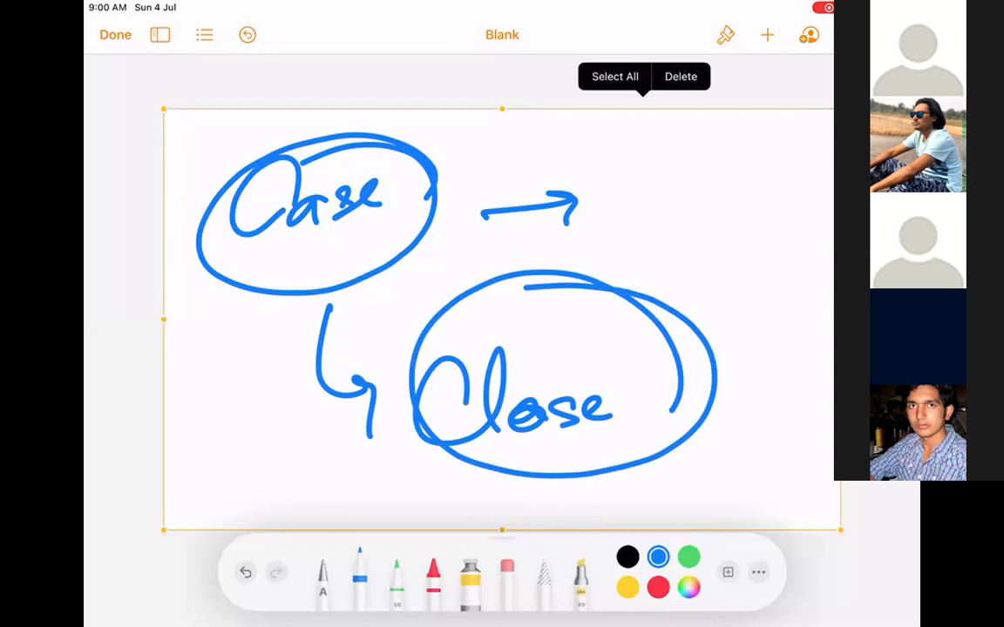
{"action": "left_click", "coordinate": [681, 76]}
{"action": "left_click", "coordinate": [767, 35]}
On a new blank drawing, write Call → Case with a branch to a circled Owner.
{"action": "left_click", "coordinate": [693, 353]}
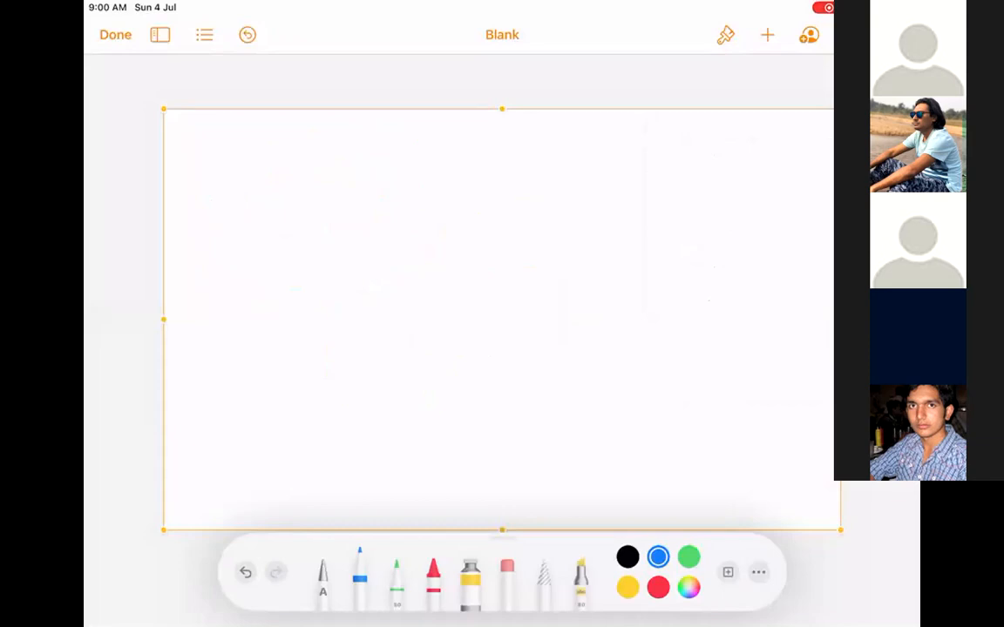
{"action": "left_click_drag", "start_coordinate": [270, 155], "coordinate": [341, 197]}
{"action": "left_click_drag", "start_coordinate": [378, 173], "coordinate": [463, 183]}
{"action": "mouse_move", "coordinate": [572, 155]}
{"action": "left_mouse_down"}
{"action": "mouse_move", "coordinate": [539, 161]}
{"action": "mouse_move", "coordinate": [577, 187]}
{"action": "left_mouse_up"}
{"action": "mouse_move", "coordinate": [610, 166]}
{"action": "left_mouse_down"}
{"action": "mouse_move", "coordinate": [629, 178]}
{"action": "mouse_move", "coordinate": [653, 173]}
{"action": "left_mouse_up"}
{"action": "left_click", "coordinate": [672, 179]}
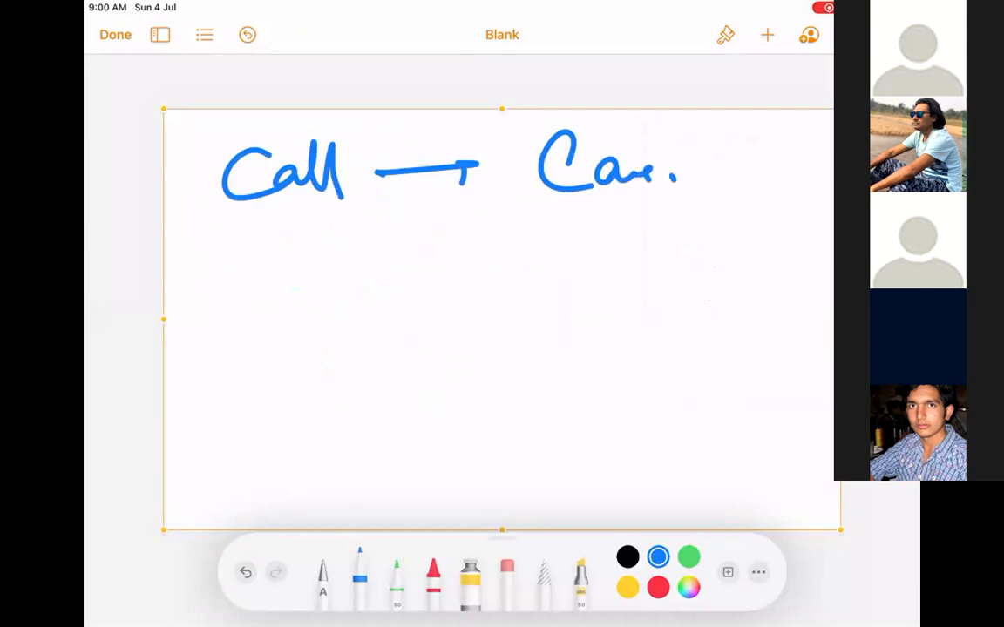
{"action": "mouse_move", "coordinate": [537, 212]}
{"action": "left_mouse_down"}
{"action": "mouse_move", "coordinate": [538, 258]}
{"action": "mouse_move", "coordinate": [701, 246]}
{"action": "left_mouse_up"}
{"action": "left_click", "coordinate": [730, 245]}
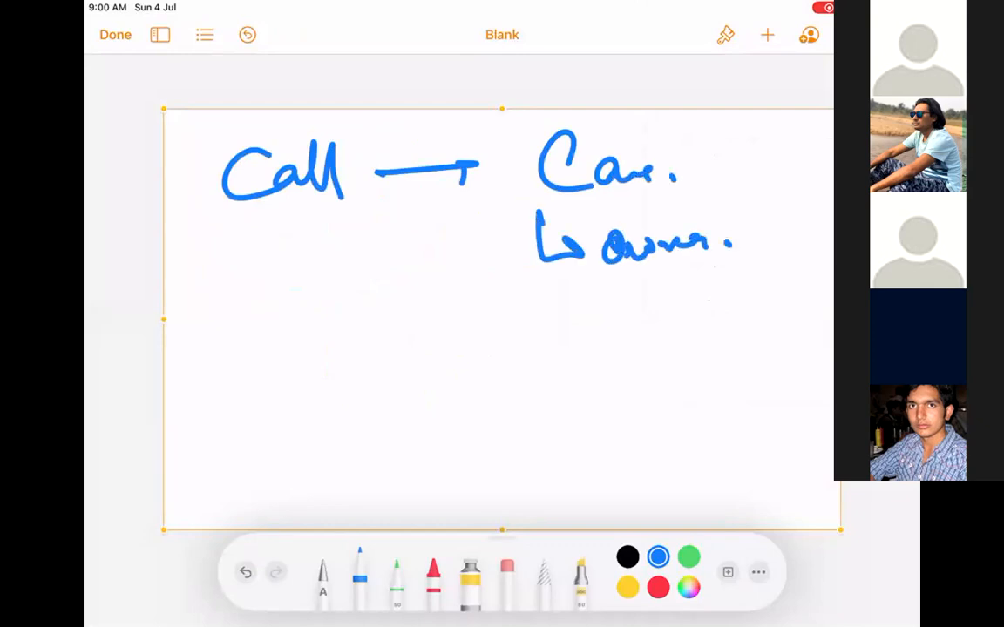
{"action": "mouse_move", "coordinate": [567, 248]}
{"action": "left_mouse_down"}
{"action": "mouse_move", "coordinate": [732, 229]}
{"action": "mouse_move", "coordinate": [680, 206]}
{"action": "left_mouse_up"}
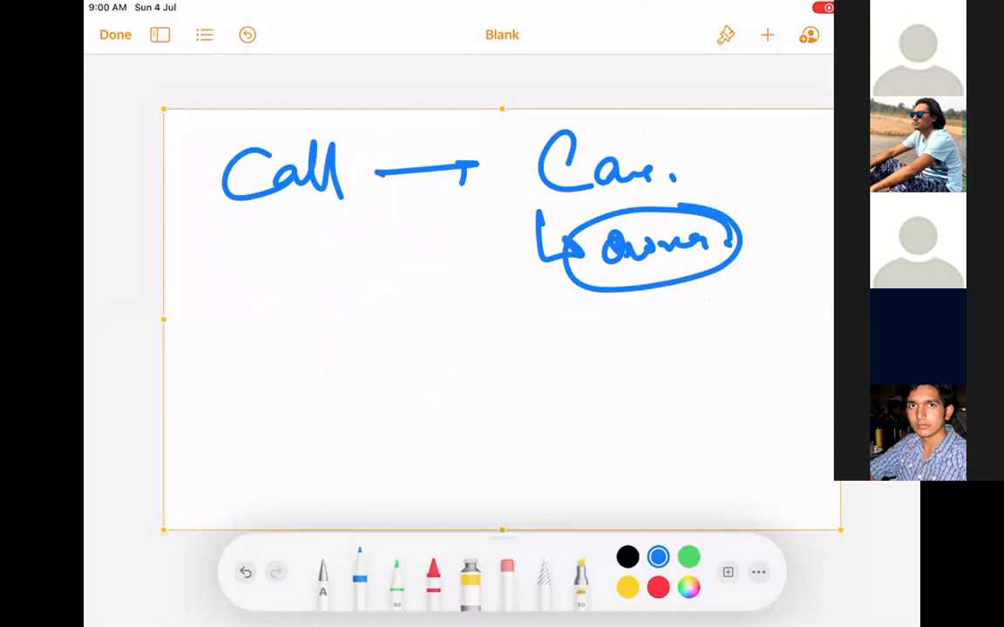
Write Web/Email below Call with an arrow to its right, and circle it.
{"action": "mouse_move", "coordinate": [209, 315]}
{"action": "left_mouse_down"}
{"action": "mouse_move", "coordinate": [228, 357]}
{"action": "mouse_move", "coordinate": [261, 349]}
{"action": "left_mouse_up"}
{"action": "left_click_drag", "start_coordinate": [267, 296], "coordinate": [277, 353]}
{"action": "left_click_drag", "start_coordinate": [348, 296], "coordinate": [302, 416]}
{"action": "mouse_move", "coordinate": [335, 331]}
{"action": "left_mouse_down"}
{"action": "mouse_move", "coordinate": [368, 326]}
{"action": "mouse_move", "coordinate": [369, 355]}
{"action": "left_mouse_up"}
{"action": "mouse_move", "coordinate": [385, 341]}
{"action": "left_mouse_down"}
{"action": "mouse_move", "coordinate": [384, 355]}
{"action": "mouse_move", "coordinate": [437, 349]}
{"action": "mouse_move", "coordinate": [451, 362]}
{"action": "mouse_move", "coordinate": [565, 345]}
{"action": "left_mouse_up"}
{"action": "left_click", "coordinate": [425, 331]}
{"action": "left_click_drag", "start_coordinate": [547, 336], "coordinate": [565, 345]}
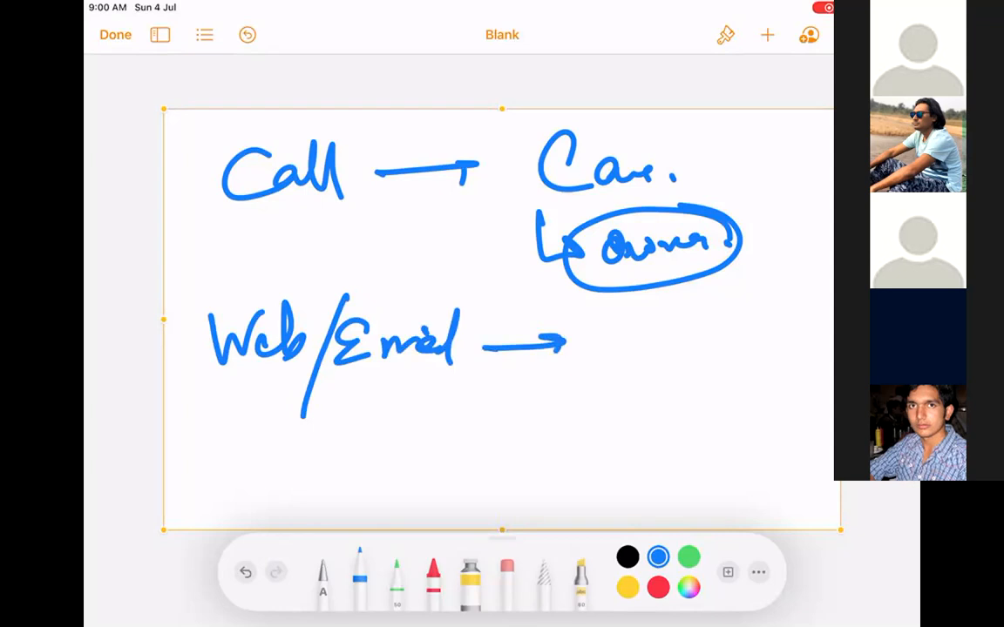
{"action": "mouse_move", "coordinate": [389, 244]}
{"action": "left_mouse_down"}
{"action": "mouse_move", "coordinate": [220, 418]}
{"action": "mouse_move", "coordinate": [429, 272]}
{"action": "left_mouse_up"}
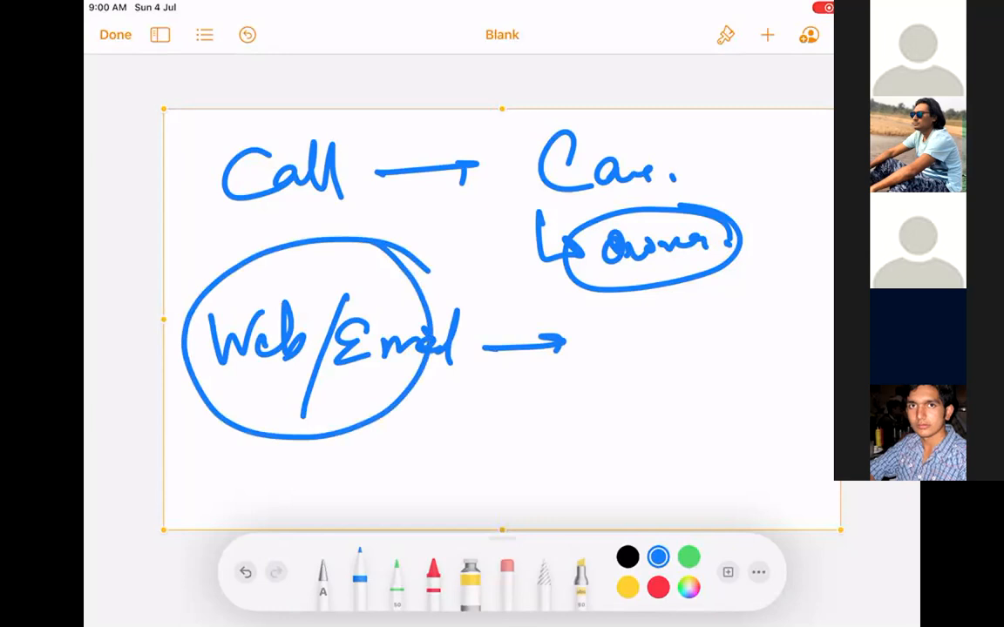
Write Assignment Rule after the arrow and draw a box around it.
{"action": "mouse_move", "coordinate": [605, 373]}
{"action": "left_mouse_down"}
{"action": "mouse_move", "coordinate": [629, 317]}
{"action": "mouse_move", "coordinate": [638, 365]}
{"action": "left_mouse_up"}
{"action": "mouse_move", "coordinate": [609, 352]}
{"action": "left_mouse_down"}
{"action": "mouse_move", "coordinate": [705, 359]}
{"action": "mouse_move", "coordinate": [690, 414]}
{"action": "left_mouse_up"}
{"action": "left_click", "coordinate": [717, 344]}
{"action": "left_click_drag", "start_coordinate": [710, 357], "coordinate": [814, 344]}
{"action": "left_click_drag", "start_coordinate": [806, 312], "coordinate": [803, 359]}
{"action": "left_click_drag", "start_coordinate": [599, 463], "coordinate": [646, 455]}
{"action": "mouse_move", "coordinate": [649, 416]}
{"action": "left_mouse_down"}
{"action": "mouse_move", "coordinate": [676, 441]}
{"action": "mouse_move", "coordinate": [741, 446]}
{"action": "left_mouse_up"}
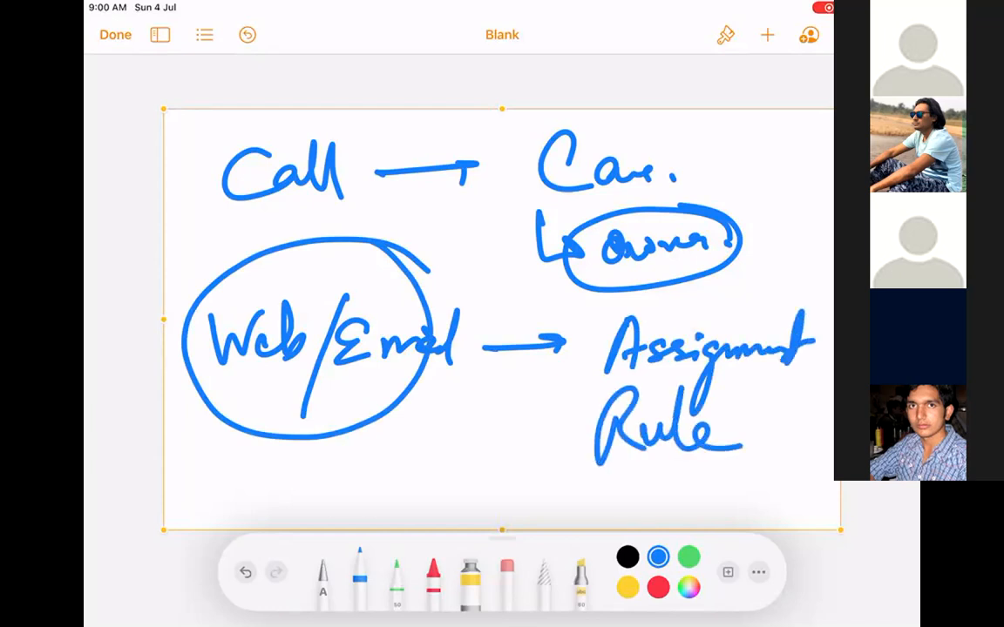
{"action": "left_click_drag", "start_coordinate": [592, 310], "coordinate": [559, 490]}
{"action": "left_click_drag", "start_coordinate": [564, 488], "coordinate": [788, 468]}
{"action": "mouse_move", "coordinate": [591, 310]}
{"action": "left_mouse_down"}
{"action": "mouse_move", "coordinate": [819, 299]}
{"action": "mouse_move", "coordinate": [815, 471]}
{"action": "left_mouse_up"}
{"action": "left_click_drag", "start_coordinate": [755, 478], "coordinate": [814, 479]}
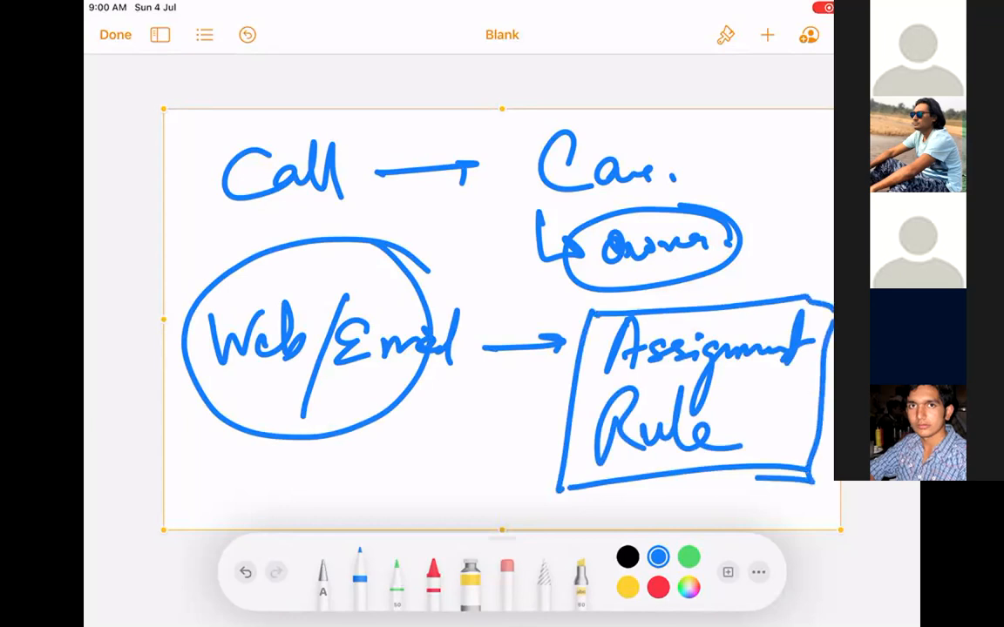
Underline Web and Email, retrace the Assignment Rule box, then delete the drawing.
{"action": "left_click_drag", "start_coordinate": [229, 395], "coordinate": [298, 376]}
{"action": "left_click_drag", "start_coordinate": [220, 411], "coordinate": [438, 376]}
{"action": "left_click_drag", "start_coordinate": [352, 424], "coordinate": [430, 409]}
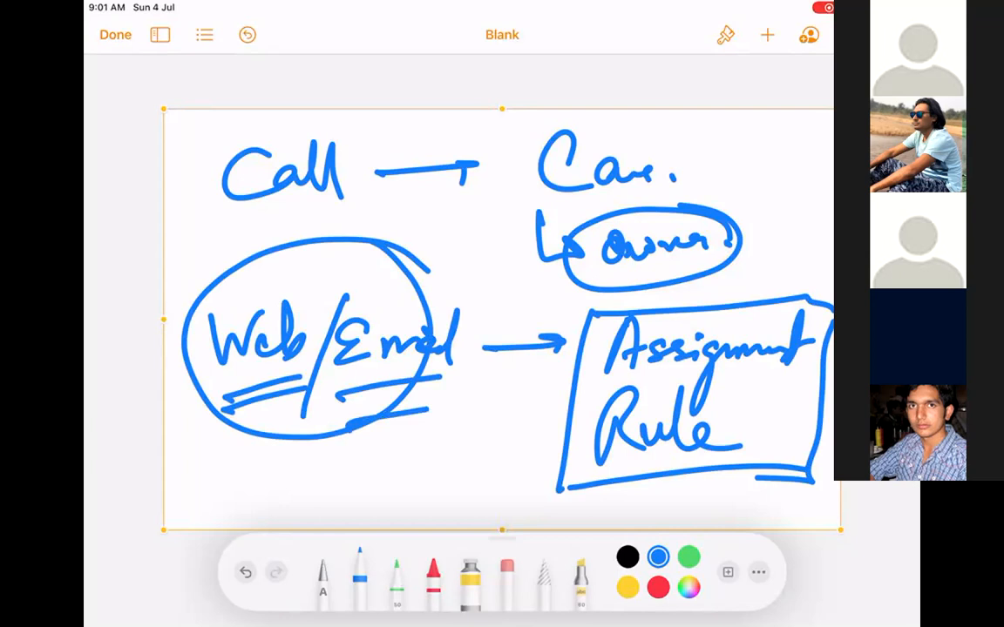
{"action": "mouse_move", "coordinate": [589, 312]}
{"action": "left_mouse_down"}
{"action": "mouse_move", "coordinate": [591, 349]}
{"action": "mouse_move", "coordinate": [740, 481]}
{"action": "mouse_move", "coordinate": [829, 324]}
{"action": "mouse_move", "coordinate": [803, 300]}
{"action": "mouse_move", "coordinate": [753, 294]}
{"action": "left_mouse_up"}
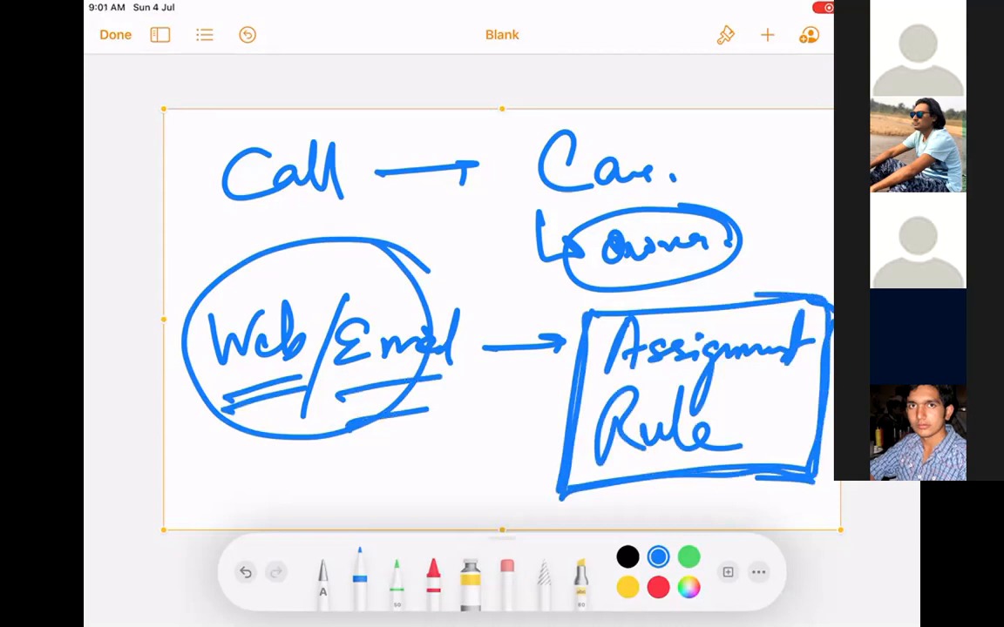
{"action": "left_click", "coordinate": [502, 319]}
{"action": "left_click", "coordinate": [568, 81]}
Insert a blank drawing and handwrite 'Auto-Response' at the top left.
{"action": "left_click", "coordinate": [768, 34]}
{"action": "left_click", "coordinate": [692, 353]}
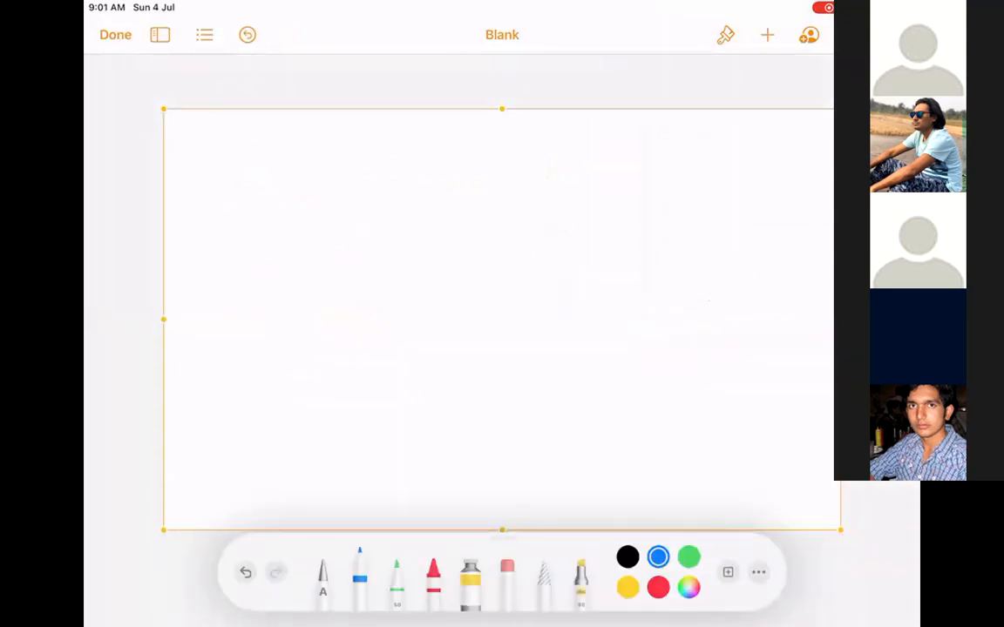
{"action": "left_click_drag", "start_coordinate": [236, 151], "coordinate": [211, 215]}
{"action": "mouse_move", "coordinate": [232, 154]}
{"action": "left_mouse_down"}
{"action": "mouse_move", "coordinate": [245, 149]}
{"action": "mouse_move", "coordinate": [245, 210]}
{"action": "left_mouse_up"}
{"action": "left_click_drag", "start_coordinate": [224, 205], "coordinate": [288, 187]}
{"action": "mouse_move", "coordinate": [304, 152]}
{"action": "left_mouse_down"}
{"action": "mouse_move", "coordinate": [318, 189]}
{"action": "mouse_move", "coordinate": [362, 177]}
{"action": "left_mouse_up"}
{"action": "mouse_move", "coordinate": [382, 144]}
{"action": "left_mouse_down"}
{"action": "mouse_move", "coordinate": [380, 204]}
{"action": "mouse_move", "coordinate": [435, 158]}
{"action": "mouse_move", "coordinate": [465, 165]}
{"action": "left_mouse_up"}
{"action": "left_click_drag", "start_coordinate": [467, 165], "coordinate": [464, 248]}
{"action": "left_click_drag", "start_coordinate": [519, 172], "coordinate": [605, 174]}
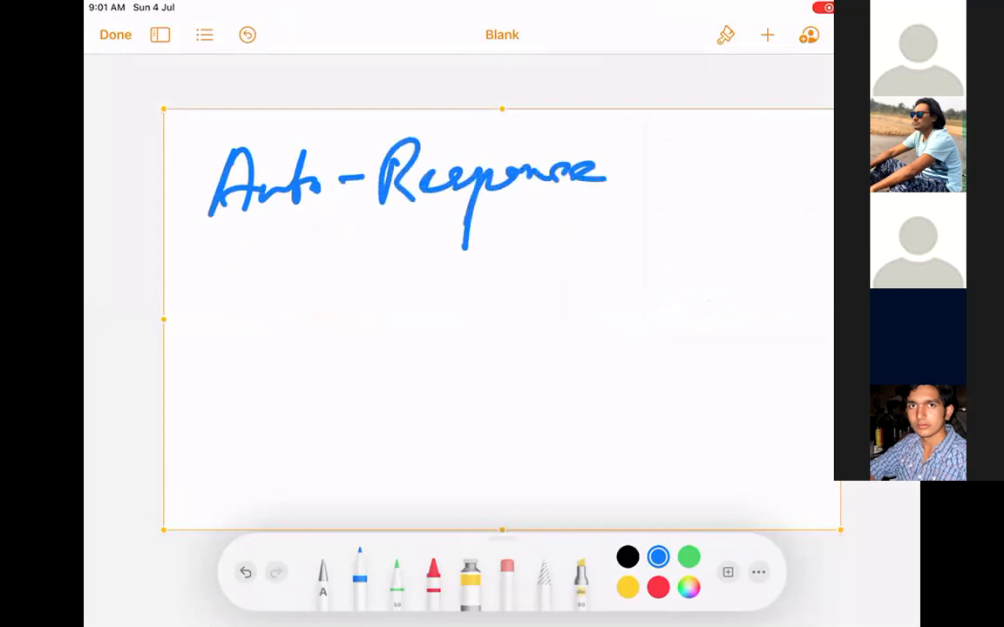
Double-underline the title and add 'Rule' to complete 'Auto-Response Rule'.
{"action": "left_click_drag", "start_coordinate": [221, 250], "coordinate": [642, 211]}
{"action": "left_click_drag", "start_coordinate": [270, 250], "coordinate": [688, 227]}
{"action": "left_click_drag", "start_coordinate": [661, 145], "coordinate": [657, 199]}
{"action": "left_click_drag", "start_coordinate": [651, 168], "coordinate": [699, 191]}
{"action": "left_click_drag", "start_coordinate": [703, 172], "coordinate": [731, 184]}
{"action": "mouse_move", "coordinate": [748, 131]}
{"action": "left_mouse_down"}
{"action": "mouse_move", "coordinate": [743, 183]}
{"action": "mouse_move", "coordinate": [771, 186]}
{"action": "left_mouse_up"}
{"action": "left_click_drag", "start_coordinate": [794, 174], "coordinate": [794, 182]}
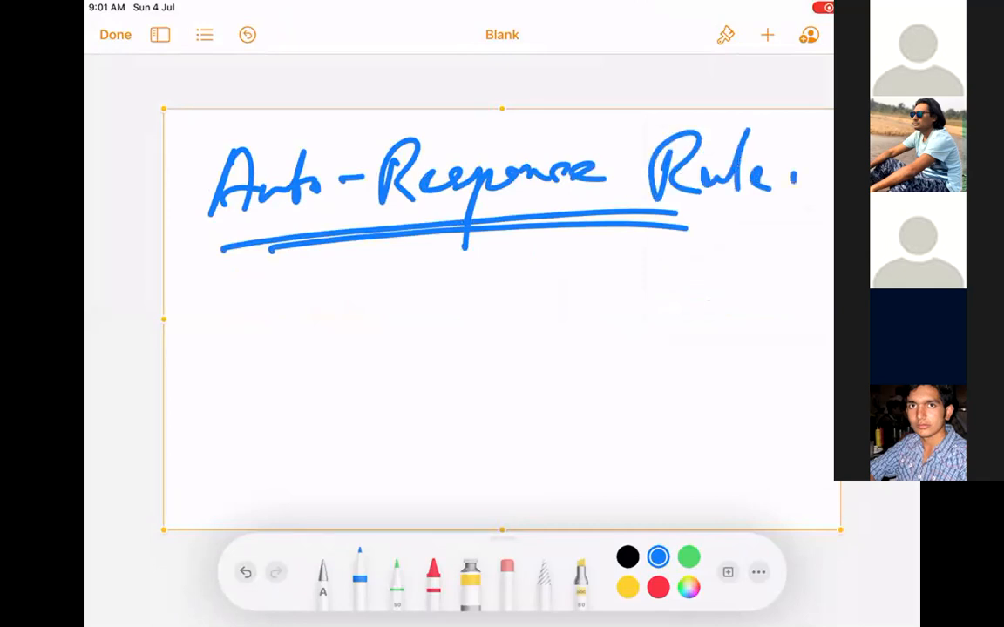
Sketch an email example with an arrow pointing to a box with marks inside.
{"action": "mouse_move", "coordinate": [249, 268]}
{"action": "left_mouse_down"}
{"action": "mouse_move", "coordinate": [229, 327]}
{"action": "mouse_move", "coordinate": [277, 333]}
{"action": "left_mouse_up"}
{"action": "mouse_move", "coordinate": [349, 270]}
{"action": "left_mouse_down"}
{"action": "mouse_move", "coordinate": [307, 329]}
{"action": "mouse_move", "coordinate": [416, 288]}
{"action": "mouse_move", "coordinate": [430, 301]}
{"action": "mouse_move", "coordinate": [554, 297]}
{"action": "mouse_move", "coordinate": [549, 309]}
{"action": "left_mouse_up"}
{"action": "mouse_move", "coordinate": [637, 258]}
{"action": "left_mouse_down"}
{"action": "mouse_move", "coordinate": [641, 270]}
{"action": "mouse_move", "coordinate": [584, 337]}
{"action": "left_mouse_up"}
{"action": "mouse_move", "coordinate": [608, 266]}
{"action": "left_mouse_down"}
{"action": "mouse_move", "coordinate": [808, 309]}
{"action": "mouse_move", "coordinate": [569, 339]}
{"action": "left_mouse_up"}
{"action": "left_click_drag", "start_coordinate": [624, 283], "coordinate": [628, 288]}
{"action": "mouse_move", "coordinate": [647, 281]}
{"action": "left_mouse_down"}
{"action": "mouse_move", "coordinate": [650, 289]}
{"action": "mouse_move", "coordinate": [692, 285]}
{"action": "left_mouse_up"}
{"action": "left_click_drag", "start_coordinate": [727, 277], "coordinate": [724, 284]}
{"action": "left_click_drag", "start_coordinate": [764, 277], "coordinate": [766, 290]}
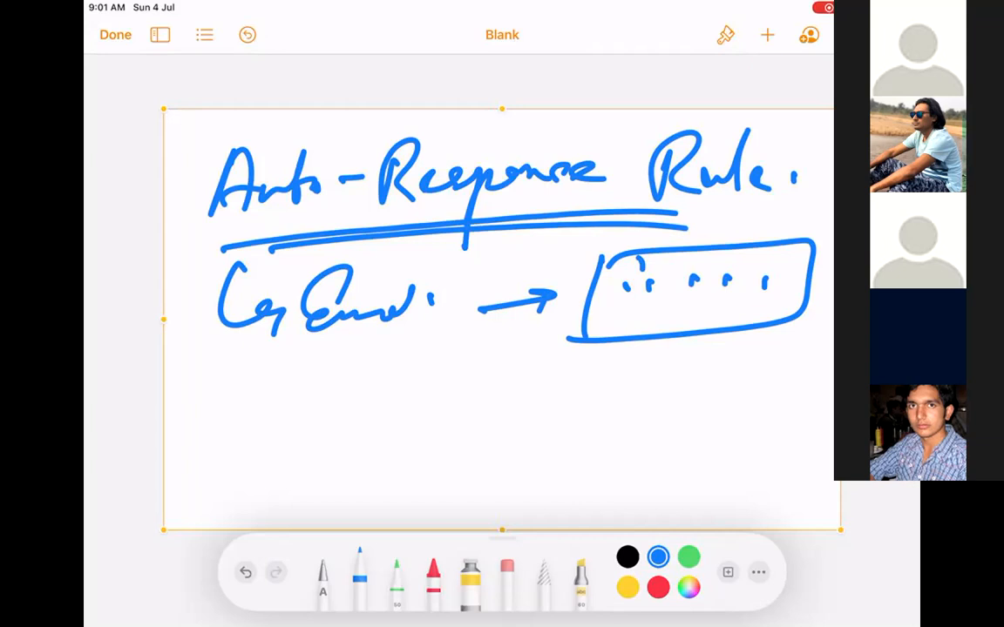
Draw a separating line and write 'Escalation Rule' beneath it.
{"action": "left_click_drag", "start_coordinate": [213, 370], "coordinate": [806, 352]}
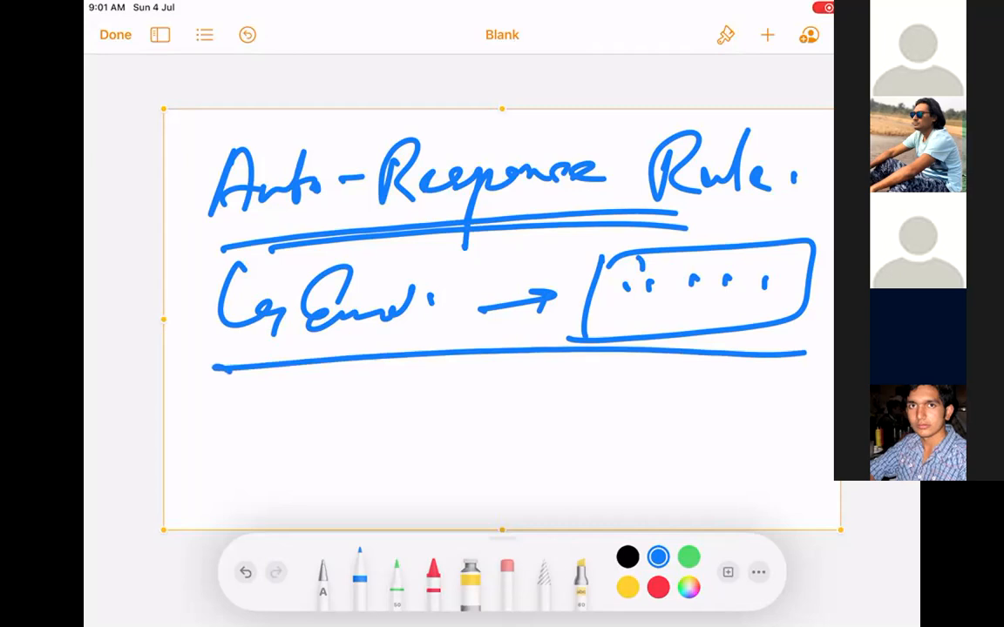
{"action": "mouse_move", "coordinate": [268, 399]}
{"action": "left_mouse_down"}
{"action": "mouse_move", "coordinate": [251, 418]}
{"action": "mouse_move", "coordinate": [257, 435]}
{"action": "mouse_move", "coordinate": [295, 422]}
{"action": "mouse_move", "coordinate": [392, 425]}
{"action": "left_mouse_up"}
{"action": "mouse_move", "coordinate": [402, 385]}
{"action": "left_mouse_down"}
{"action": "mouse_move", "coordinate": [414, 427]}
{"action": "mouse_move", "coordinate": [489, 403]}
{"action": "left_mouse_up"}
{"action": "mouse_move", "coordinate": [543, 383]}
{"action": "left_mouse_down"}
{"action": "mouse_move", "coordinate": [535, 420]}
{"action": "mouse_move", "coordinate": [666, 416]}
{"action": "left_mouse_up"}
Finish 'Escalation Rule.' and sketch a circled label, a circled '48hr' and a box beside it.
{"action": "left_click", "coordinate": [703, 416]}
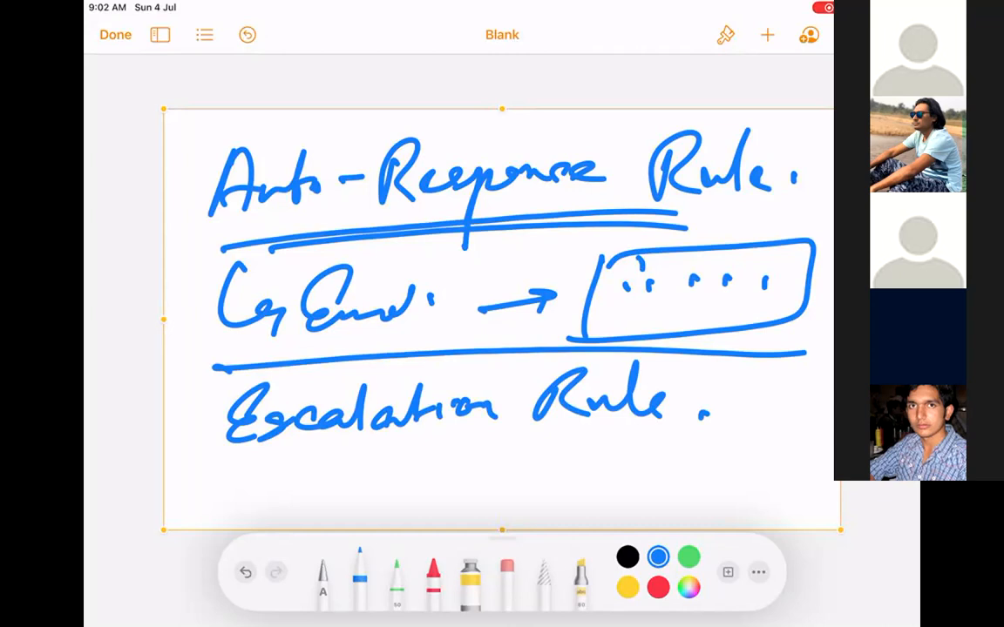
{"action": "left_click_drag", "start_coordinate": [274, 467], "coordinate": [268, 499]}
{"action": "mouse_move", "coordinate": [297, 471]}
{"action": "left_mouse_down"}
{"action": "mouse_move", "coordinate": [321, 503]}
{"action": "mouse_move", "coordinate": [348, 496]}
{"action": "mouse_move", "coordinate": [358, 475]}
{"action": "left_mouse_up"}
{"action": "left_click", "coordinate": [354, 481]}
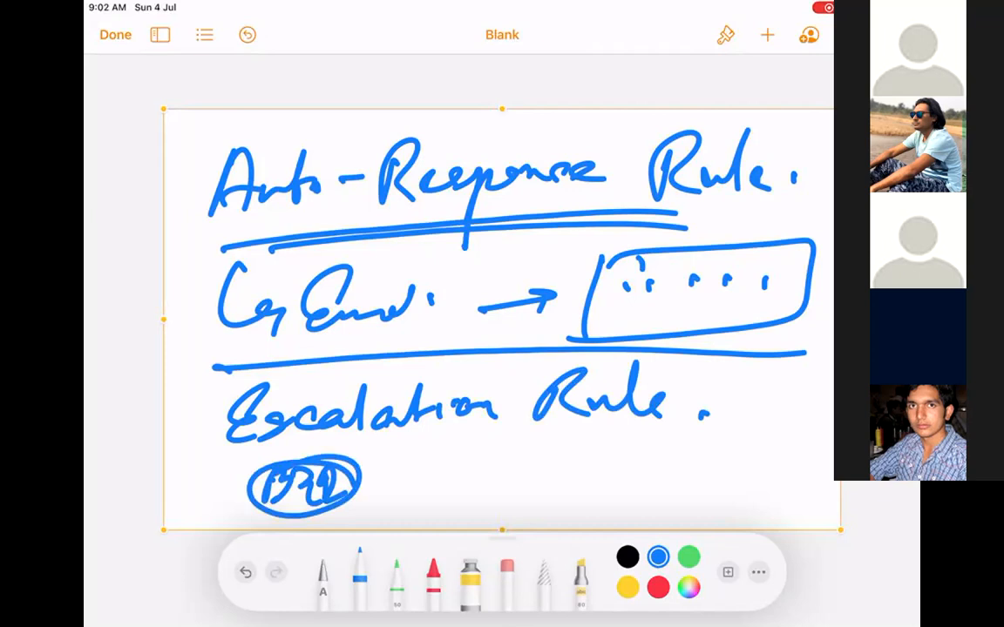
{"action": "left_click_drag", "start_coordinate": [425, 462], "coordinate": [431, 501]}
{"action": "mouse_move", "coordinate": [455, 464]}
{"action": "left_mouse_down"}
{"action": "mouse_move", "coordinate": [440, 492]}
{"action": "mouse_move", "coordinate": [533, 467]}
{"action": "left_mouse_up"}
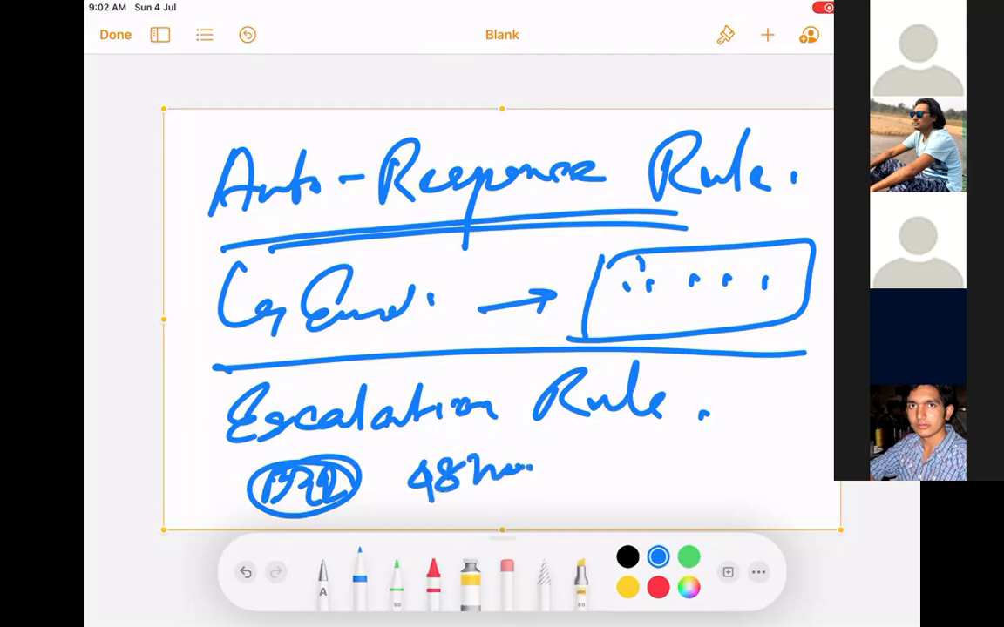
{"action": "mouse_move", "coordinate": [559, 444]}
{"action": "left_mouse_down"}
{"action": "mouse_move", "coordinate": [557, 507]}
{"action": "mouse_move", "coordinate": [646, 501]}
{"action": "left_mouse_up"}
{"action": "left_click_drag", "start_coordinate": [547, 511], "coordinate": [650, 500]}
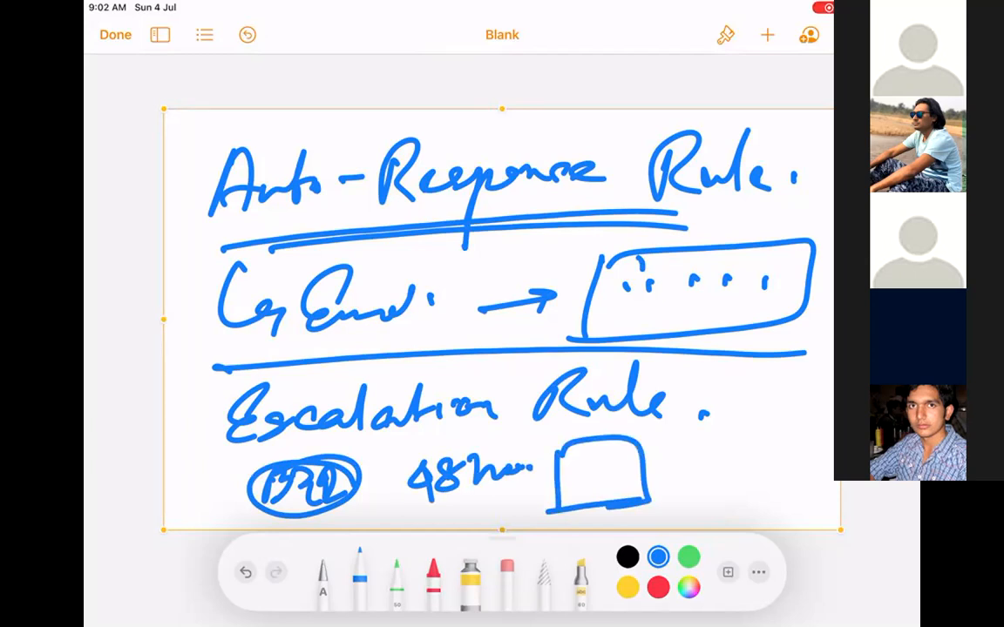
{"action": "mouse_move", "coordinate": [493, 440]}
{"action": "left_mouse_down"}
{"action": "mouse_move", "coordinate": [388, 498]}
{"action": "mouse_move", "coordinate": [523, 446]}
{"action": "left_mouse_up"}
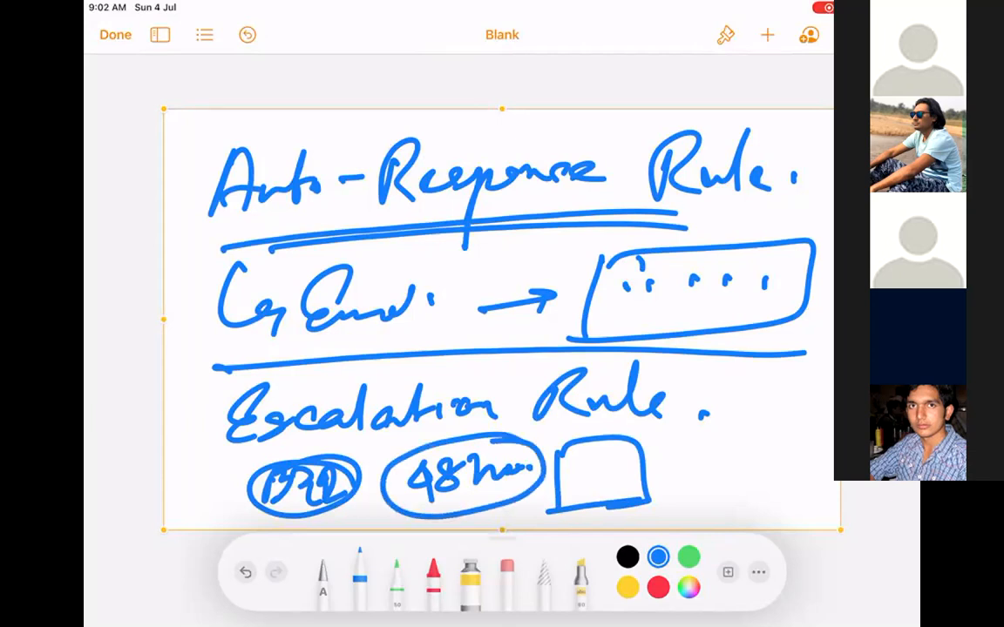
Add a second box with a labelled downward arrow and marks, then clear the sketch.
{"action": "mouse_move", "coordinate": [694, 507]}
{"action": "left_mouse_down"}
{"action": "mouse_move", "coordinate": [766, 503]}
{"action": "mouse_move", "coordinate": [691, 516]}
{"action": "left_mouse_up"}
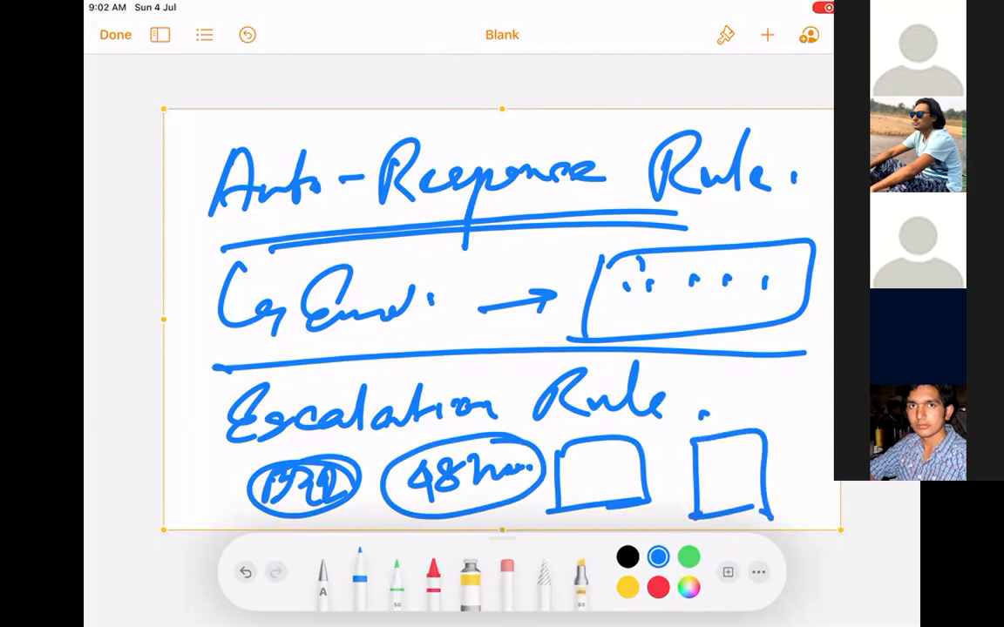
{"action": "mouse_move", "coordinate": [728, 371]}
{"action": "left_mouse_down"}
{"action": "mouse_move", "coordinate": [737, 427]}
{"action": "mouse_move", "coordinate": [762, 394]}
{"action": "left_mouse_up"}
{"action": "left_click", "coordinate": [616, 471]}
{"action": "left_click", "coordinate": [744, 477]}
{"action": "left_click", "coordinate": [752, 479]}
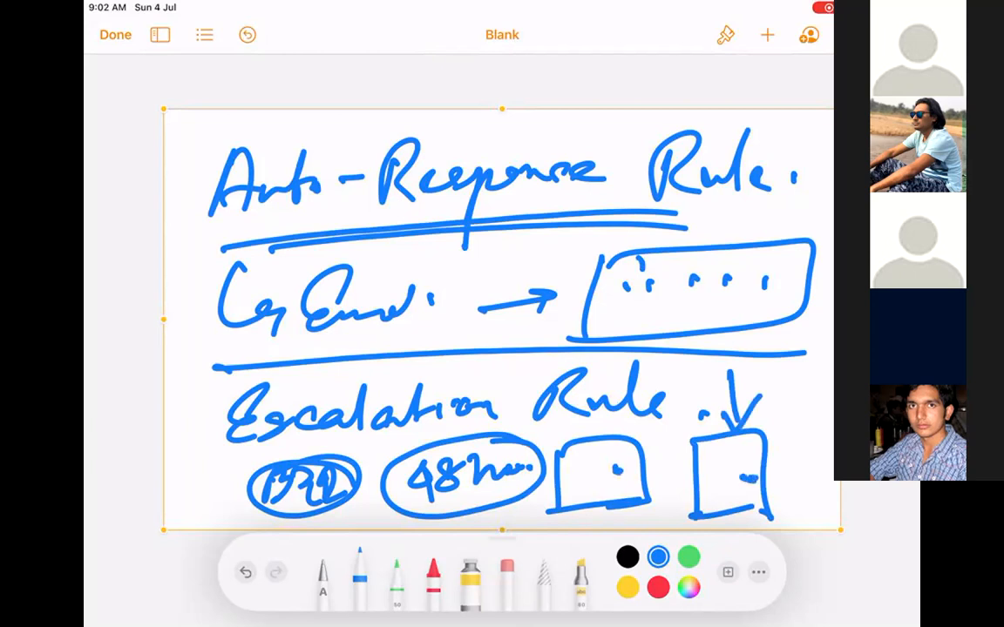
{"action": "mouse_move", "coordinate": [756, 368]}
{"action": "left_mouse_down"}
{"action": "mouse_move", "coordinate": [777, 387]}
{"action": "mouse_move", "coordinate": [795, 385]}
{"action": "left_mouse_up"}
{"action": "left_click_drag", "start_coordinate": [814, 392], "coordinate": [810, 401]}
{"action": "mouse_move", "coordinate": [730, 479]}
{"action": "left_mouse_down"}
{"action": "mouse_move", "coordinate": [759, 446]}
{"action": "mouse_move", "coordinate": [788, 477]}
{"action": "left_mouse_up"}
{"action": "left_click", "coordinate": [792, 441]}
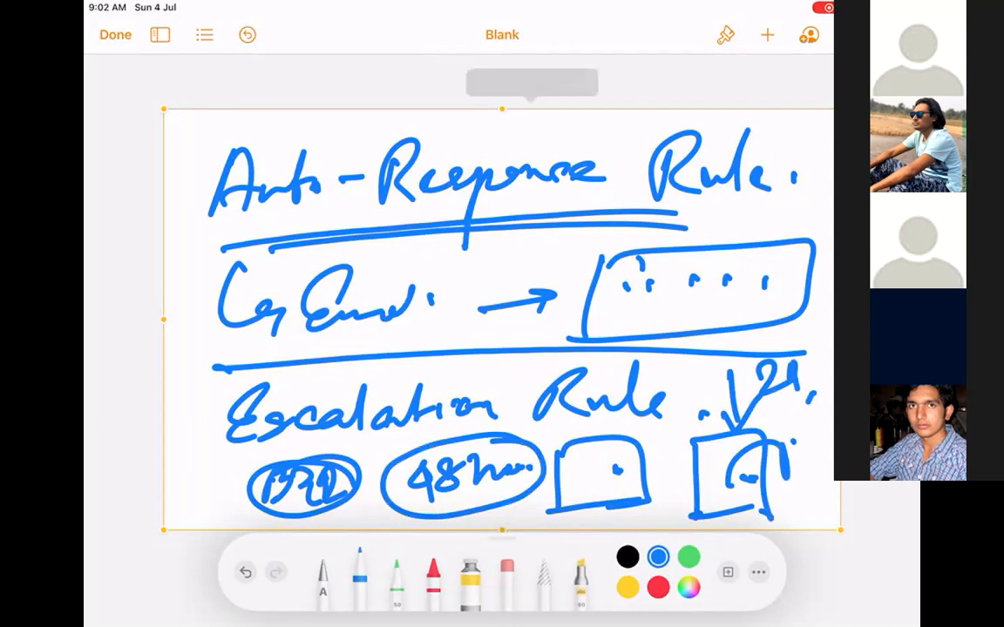
{"action": "left_click", "coordinate": [512, 77]}
Insert a blank drawing and handwrite a person's name at the top left.
{"action": "left_click", "coordinate": [767, 35]}
{"action": "left_click", "coordinate": [693, 354]}
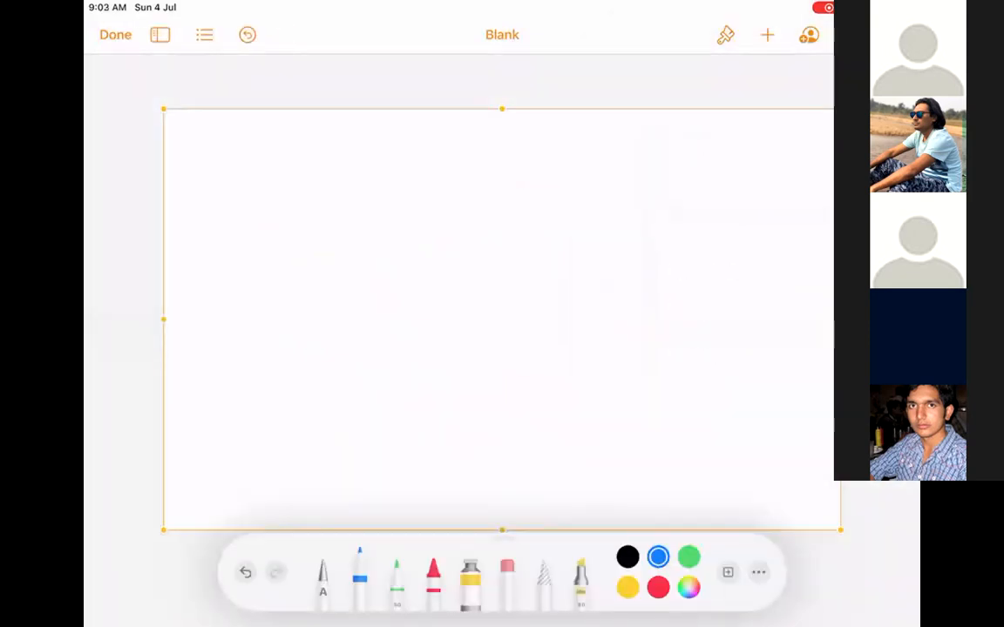
{"action": "left_click_drag", "start_coordinate": [247, 150], "coordinate": [232, 224]}
{"action": "left_click_drag", "start_coordinate": [234, 175], "coordinate": [278, 233]}
{"action": "mouse_move", "coordinate": [291, 192]}
{"action": "left_mouse_down"}
{"action": "mouse_move", "coordinate": [316, 202]}
{"action": "mouse_move", "coordinate": [361, 193]}
{"action": "left_mouse_up"}
{"action": "left_click", "coordinate": [371, 190]}
{"action": "mouse_move", "coordinate": [386, 155]}
{"action": "left_mouse_down"}
{"action": "mouse_move", "coordinate": [412, 174]}
{"action": "mouse_move", "coordinate": [386, 209]}
{"action": "left_mouse_up"}
{"action": "left_click_drag", "start_coordinate": [563, 152], "coordinate": [535, 207]}
List 'Assn.', 'Auto Re.' and 'Escal.' down the right side.
{"action": "left_click_drag", "start_coordinate": [563, 146], "coordinate": [566, 201]}
{"action": "left_click_drag", "start_coordinate": [550, 186], "coordinate": [662, 184]}
{"action": "left_click", "coordinate": [681, 184]}
{"action": "mouse_move", "coordinate": [557, 228]}
{"action": "left_mouse_down"}
{"action": "mouse_move", "coordinate": [519, 284]}
{"action": "mouse_move", "coordinate": [620, 248]}
{"action": "left_mouse_up"}
{"action": "left_click_drag", "start_coordinate": [669, 225], "coordinate": [664, 262]}
{"action": "left_click_drag", "start_coordinate": [666, 235], "coordinate": [710, 254]}
{"action": "left_click", "coordinate": [734, 253]}
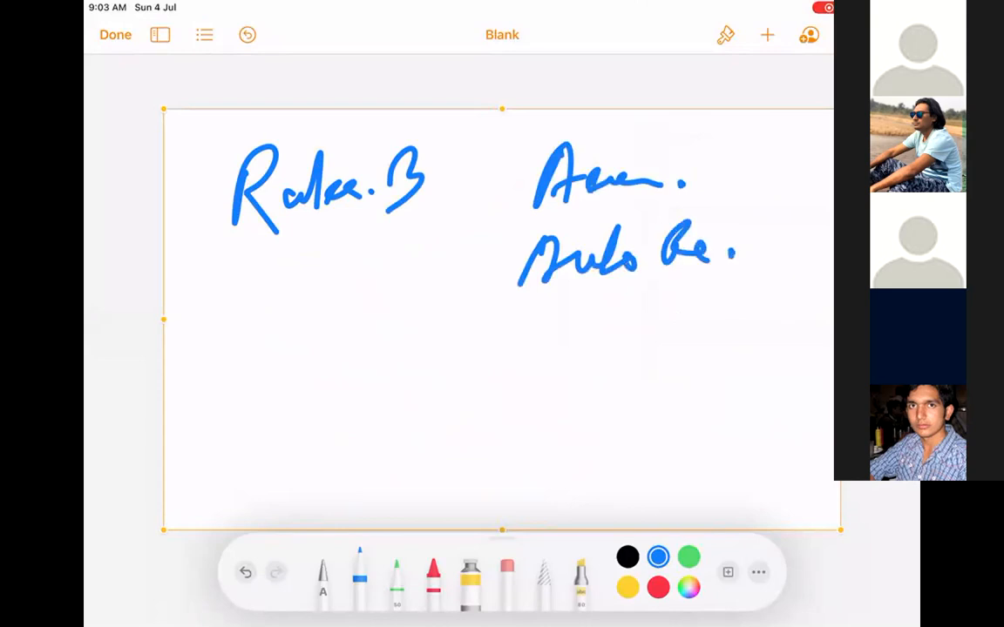
{"action": "mouse_move", "coordinate": [555, 311]}
{"action": "left_mouse_down"}
{"action": "mouse_move", "coordinate": [550, 373]}
{"action": "mouse_move", "coordinate": [649, 314]}
{"action": "left_mouse_up"}
{"action": "left_click", "coordinate": [668, 353]}
Group the three rule names with a brace, then delete the drawing.
{"action": "mouse_move", "coordinate": [518, 153]}
{"action": "left_mouse_down"}
{"action": "mouse_move", "coordinate": [466, 336]}
{"action": "mouse_move", "coordinate": [444, 468]}
{"action": "left_mouse_up"}
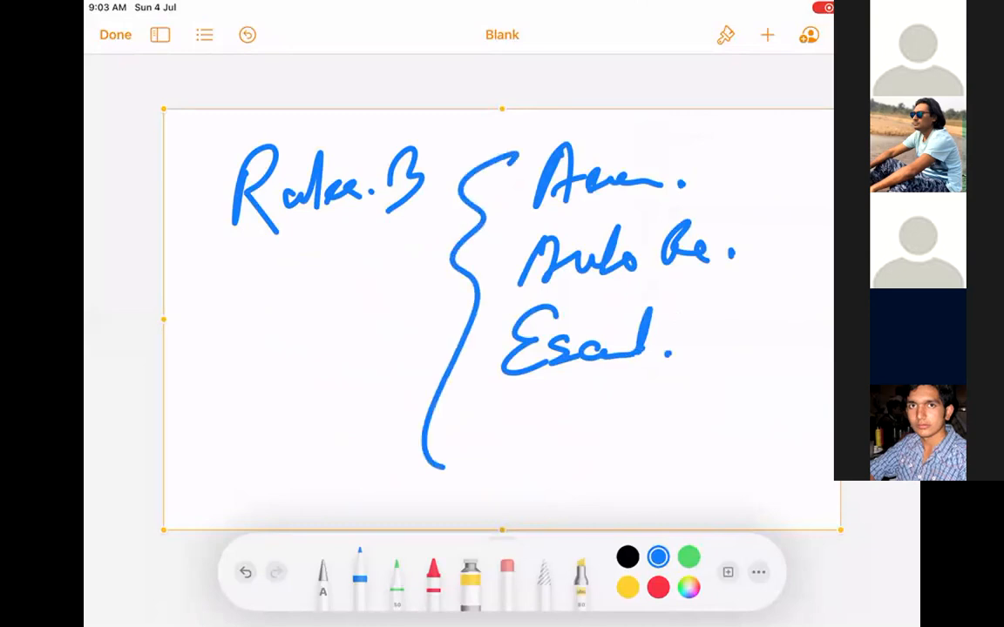
{"action": "left_click", "coordinate": [597, 110]}
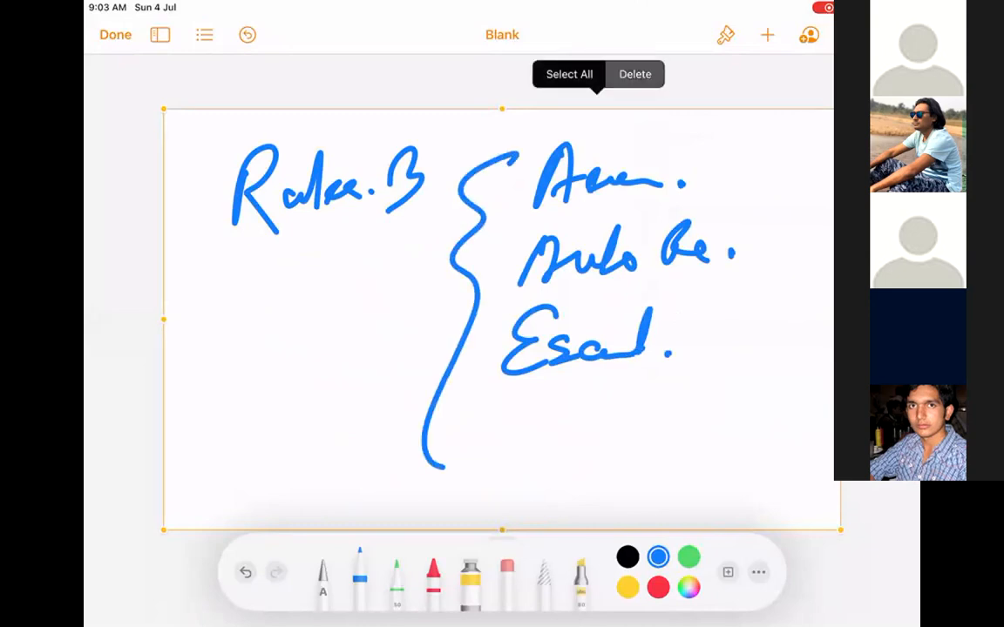
{"action": "left_click", "coordinate": [634, 74]}
{"action": "left_click", "coordinate": [767, 35]}
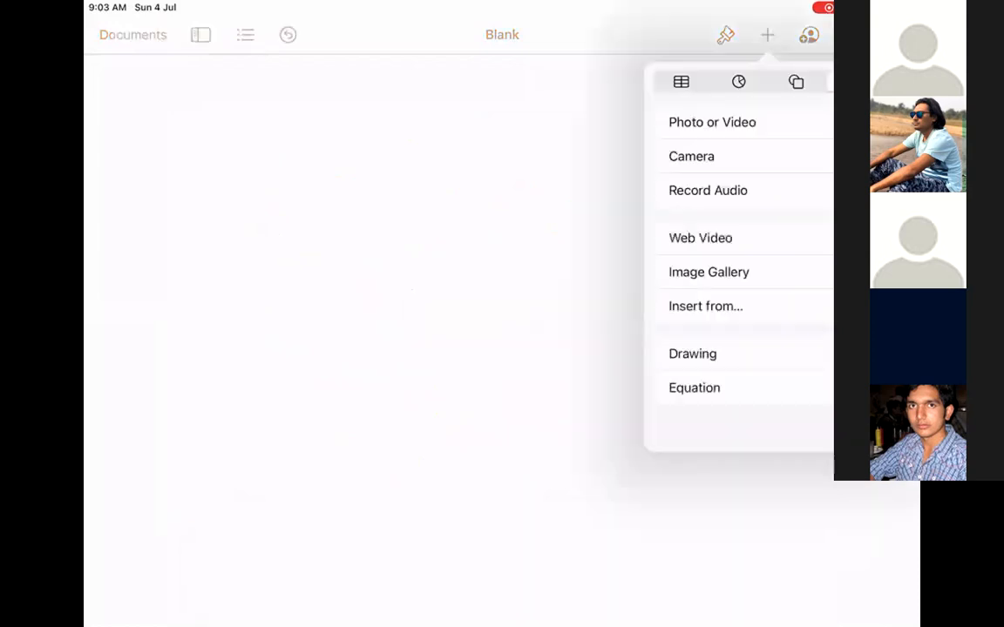
Insert a blank drawing and draw a large screen rectangle with a row of tabs.
{"action": "left_click", "coordinate": [692, 354]}
{"action": "mouse_move", "coordinate": [302, 172]}
{"action": "left_mouse_down"}
{"action": "mouse_move", "coordinate": [301, 454]}
{"action": "mouse_move", "coordinate": [789, 450]}
{"action": "mouse_move", "coordinate": [361, 168]}
{"action": "mouse_move", "coordinate": [775, 262]}
{"action": "mouse_move", "coordinate": [771, 451]}
{"action": "left_mouse_up"}
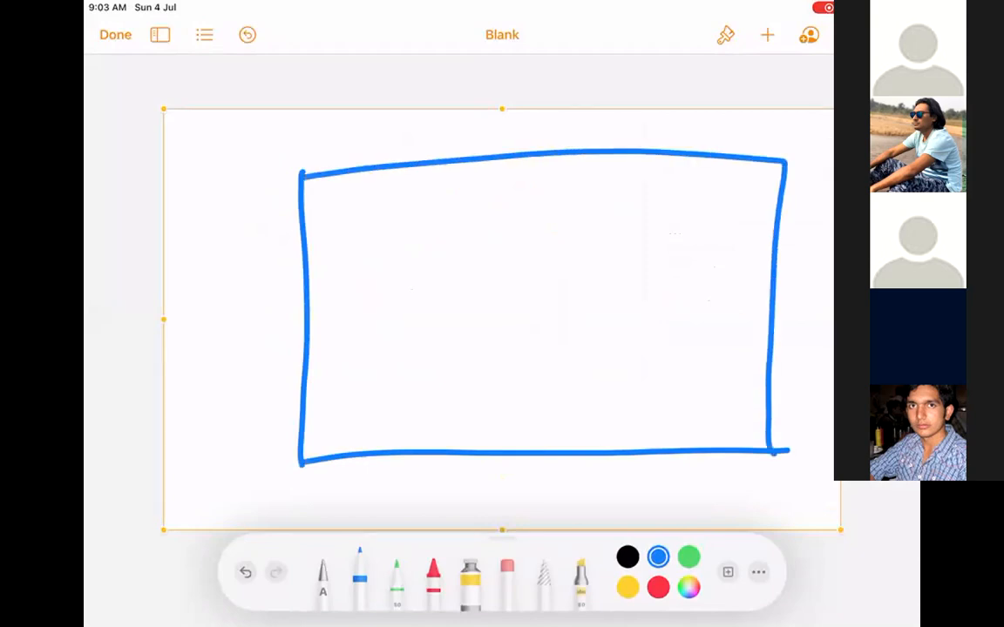
{"action": "mouse_move", "coordinate": [347, 247]}
{"action": "left_mouse_down"}
{"action": "mouse_move", "coordinate": [394, 205]}
{"action": "mouse_move", "coordinate": [336, 249]}
{"action": "left_mouse_up"}
{"action": "mouse_move", "coordinate": [397, 209]}
{"action": "left_mouse_down"}
{"action": "mouse_move", "coordinate": [441, 228]}
{"action": "mouse_move", "coordinate": [528, 229]}
{"action": "mouse_move", "coordinate": [577, 188]}
{"action": "mouse_move", "coordinate": [529, 229]}
{"action": "left_mouse_up"}
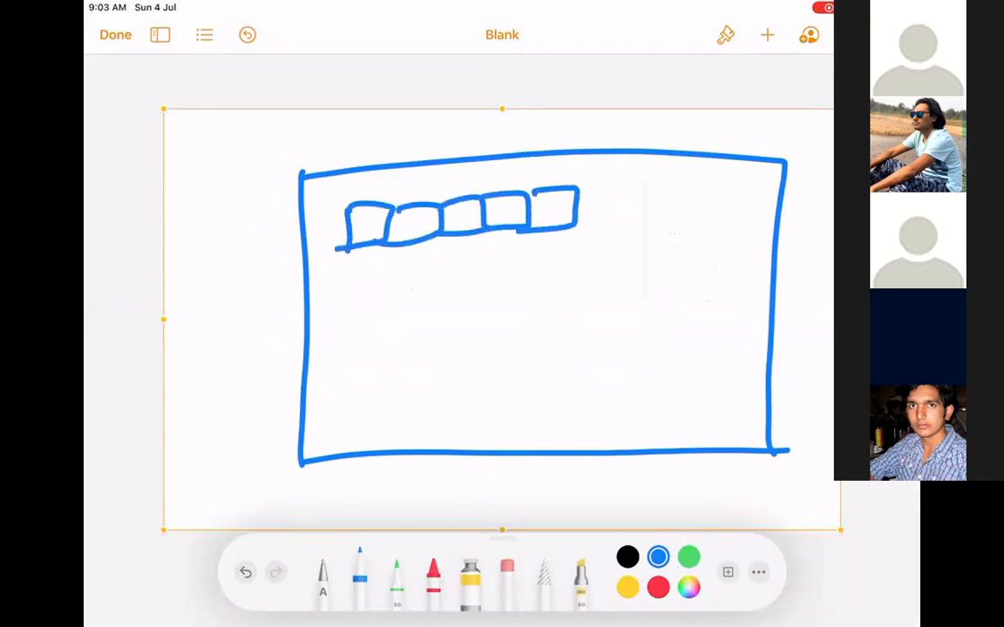
{"action": "left_click_drag", "start_coordinate": [577, 184], "coordinate": [575, 228]}
{"action": "mouse_move", "coordinate": [634, 183]}
{"action": "left_mouse_down"}
{"action": "mouse_move", "coordinate": [681, 227]}
{"action": "mouse_move", "coordinate": [629, 231]}
{"action": "left_mouse_up"}
{"action": "left_click_drag", "start_coordinate": [682, 182], "coordinate": [685, 224]}
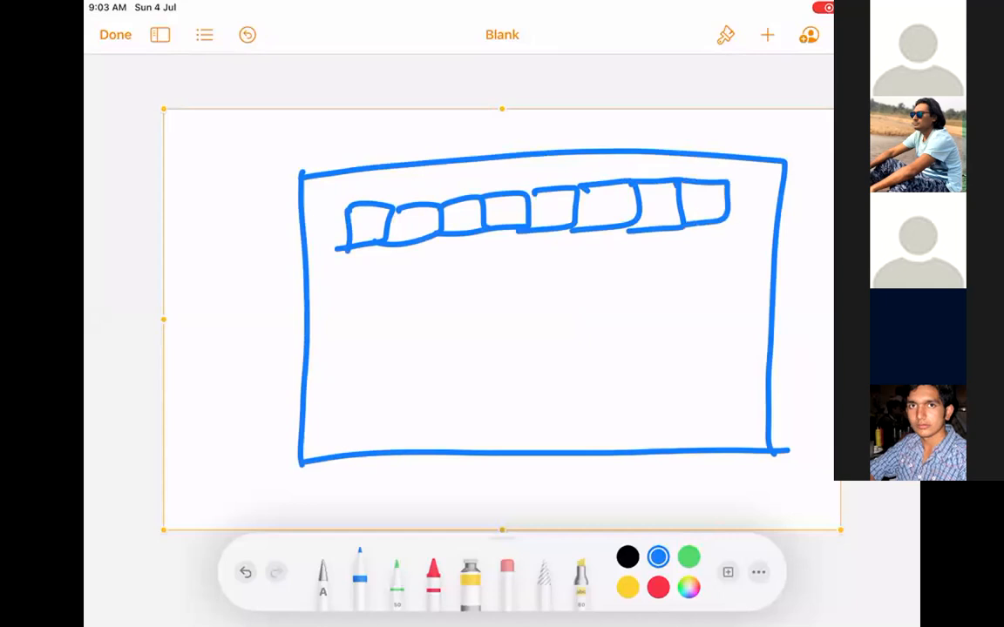
Dot each tab in the row and retrace the rectangle's left edge.
{"action": "left_click", "coordinate": [370, 228]}
{"action": "left_click", "coordinate": [402, 229]}
{"action": "left_click", "coordinate": [445, 227]}
{"action": "left_click", "coordinate": [479, 222]}
{"action": "left_click", "coordinate": [513, 219]}
{"action": "left_click", "coordinate": [549, 216]}
{"action": "left_click", "coordinate": [612, 212]}
{"action": "left_click", "coordinate": [634, 209]}
{"action": "left_click", "coordinate": [678, 205]}
{"action": "left_click", "coordinate": [700, 204]}
{"action": "left_click", "coordinate": [735, 202]}
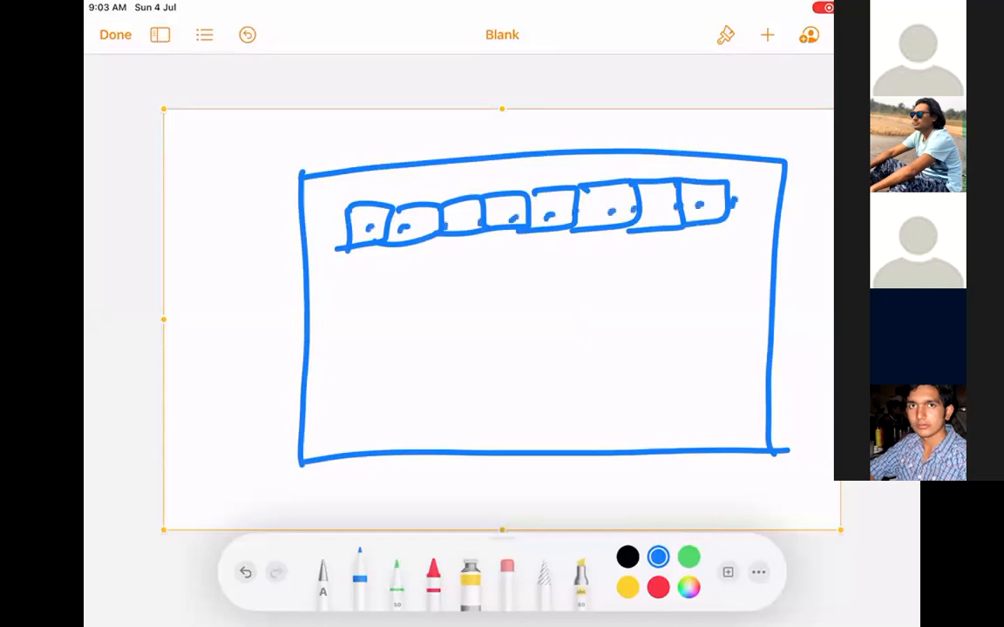
{"action": "left_click_drag", "start_coordinate": [303, 190], "coordinate": [316, 457]}
Write and circle 'Console' inside the screen, with a curved arrow out of it.
{"action": "left_click_drag", "start_coordinate": [421, 309], "coordinate": [414, 367]}
{"action": "left_click_drag", "start_coordinate": [426, 340], "coordinate": [516, 315]}
{"action": "mouse_move", "coordinate": [570, 295]}
{"action": "left_mouse_down"}
{"action": "mouse_move", "coordinate": [349, 376]}
{"action": "mouse_move", "coordinate": [479, 273]}
{"action": "left_mouse_up"}
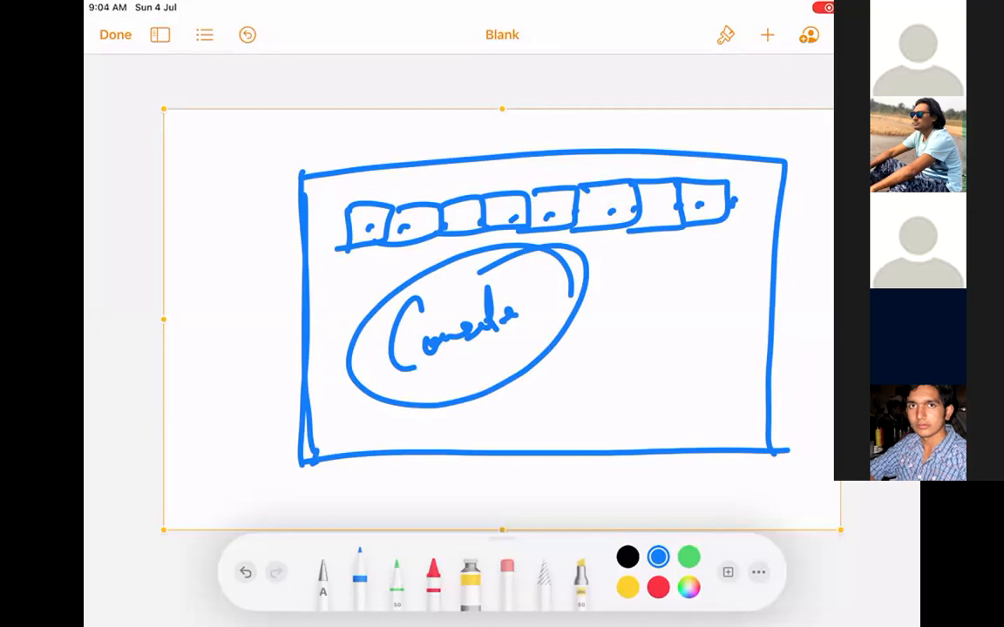
{"action": "left_click_drag", "start_coordinate": [528, 331], "coordinate": [645, 364]}
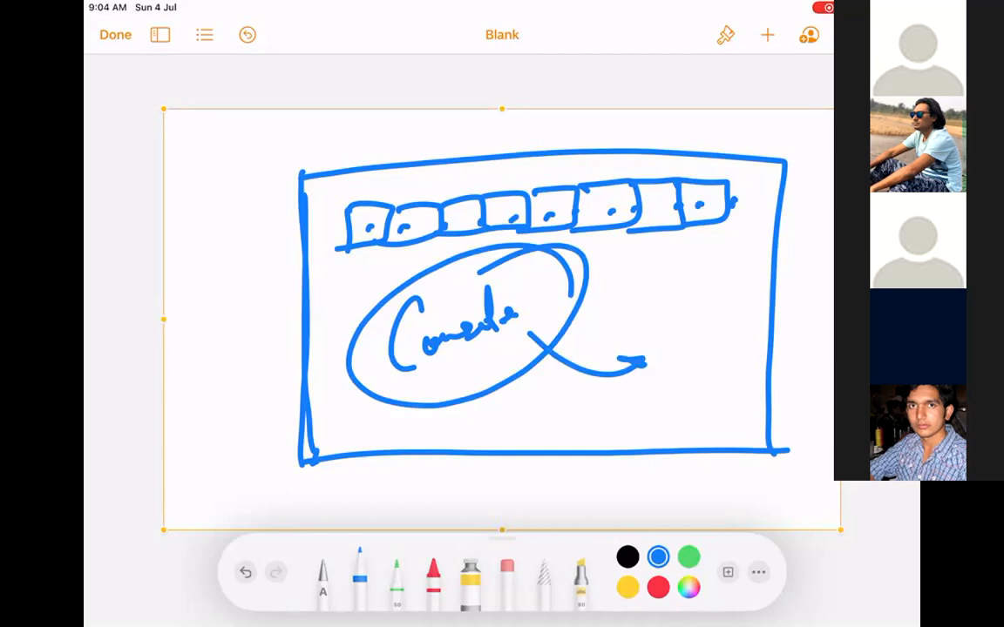
Delete the console sketch and insert a fresh blank drawing.
{"action": "left_click", "coordinate": [532, 112]}
{"action": "left_click", "coordinate": [570, 71]}
{"action": "left_click", "coordinate": [768, 35]}
{"action": "left_click", "coordinate": [692, 354]}
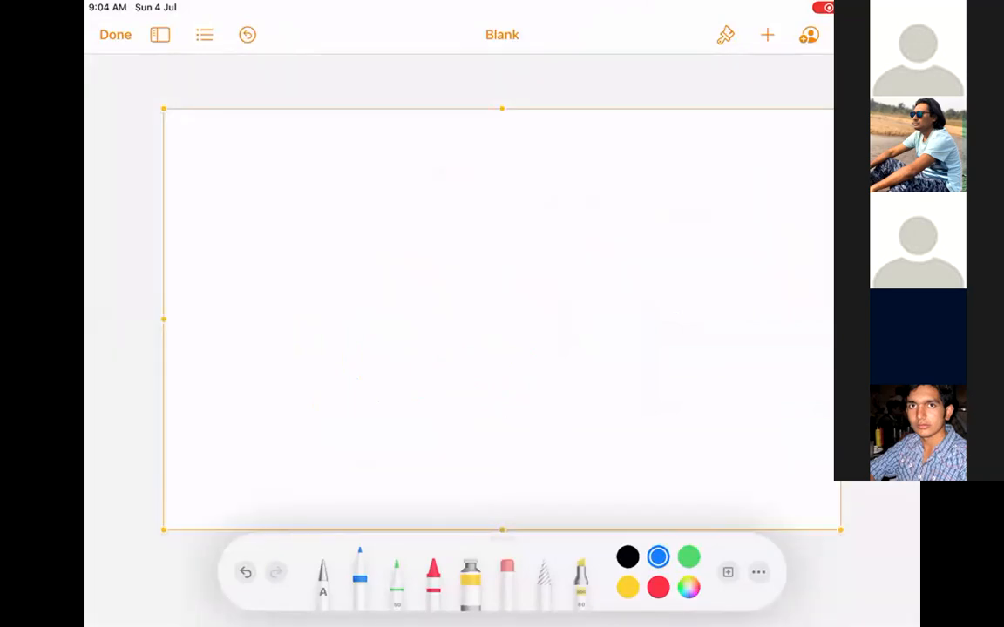
Draw an open box with a row of dots and an arrow pointing at it.
{"action": "mouse_move", "coordinate": [240, 237]}
{"action": "left_mouse_down"}
{"action": "mouse_move", "coordinate": [240, 176]}
{"action": "mouse_move", "coordinate": [507, 231]}
{"action": "left_mouse_up"}
{"action": "left_click_drag", "start_coordinate": [371, 232], "coordinate": [250, 249]}
{"action": "left_click", "coordinate": [281, 206]}
{"action": "left_click", "coordinate": [297, 207]}
{"action": "left_click_drag", "start_coordinate": [322, 206], "coordinate": [333, 205]}
{"action": "left_click", "coordinate": [345, 203]}
{"action": "left_click", "coordinate": [369, 204]}
{"action": "left_click", "coordinate": [396, 201]}
{"action": "left_click", "coordinate": [436, 199]}
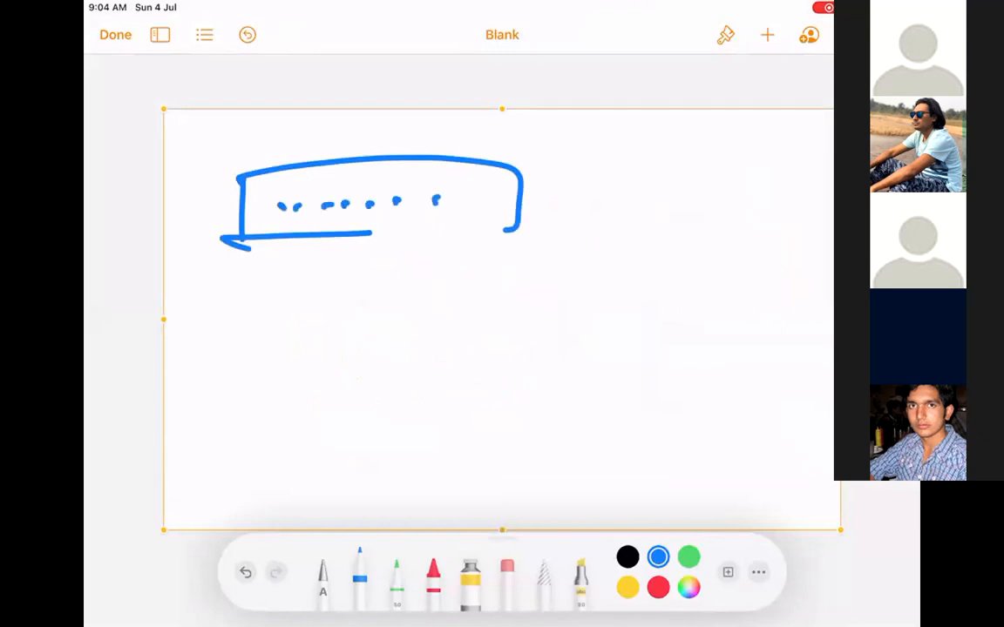
{"action": "mouse_move", "coordinate": [617, 196]}
{"action": "left_mouse_down"}
{"action": "mouse_move", "coordinate": [550, 202]}
{"action": "mouse_move", "coordinate": [575, 208]}
{"action": "left_mouse_up"}
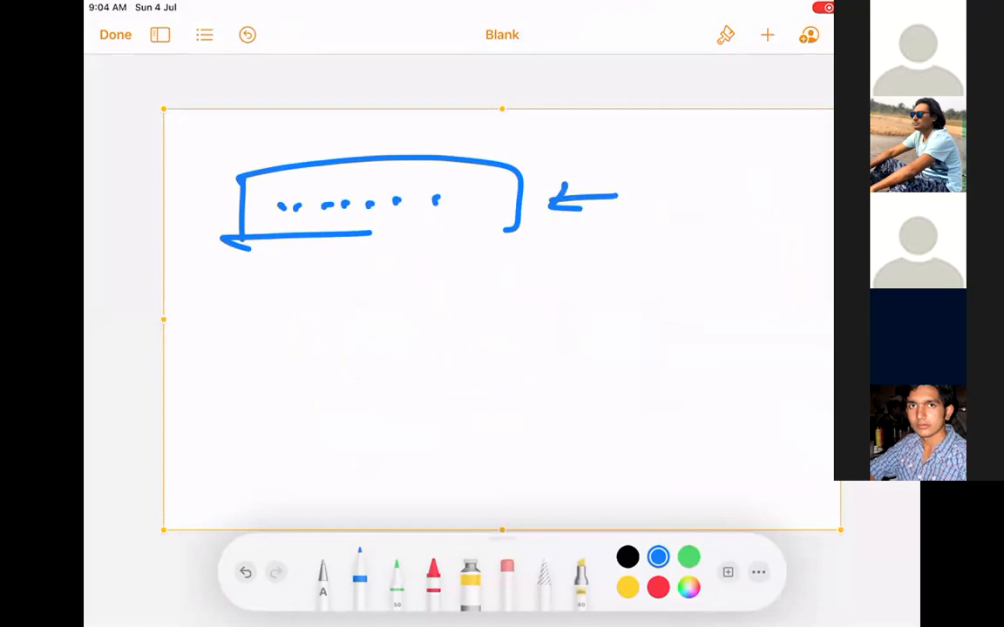
Add a downward arrow leading to a lower box labelled 'Sen..'.
{"action": "left_click_drag", "start_coordinate": [690, 209], "coordinate": [692, 289]}
{"action": "left_click_drag", "start_coordinate": [677, 264], "coordinate": [712, 258]}
{"action": "mouse_move", "coordinate": [613, 321]}
{"action": "left_mouse_down"}
{"action": "mouse_move", "coordinate": [616, 403]}
{"action": "mouse_move", "coordinate": [654, 403]}
{"action": "mouse_move", "coordinate": [616, 408]}
{"action": "left_mouse_up"}
{"action": "mouse_move", "coordinate": [659, 342]}
{"action": "left_mouse_down"}
{"action": "mouse_move", "coordinate": [636, 382]}
{"action": "mouse_move", "coordinate": [678, 365]}
{"action": "mouse_move", "coordinate": [716, 364]}
{"action": "left_mouse_up"}
{"action": "left_click", "coordinate": [729, 356]}
{"action": "left_click", "coordinate": [738, 354]}
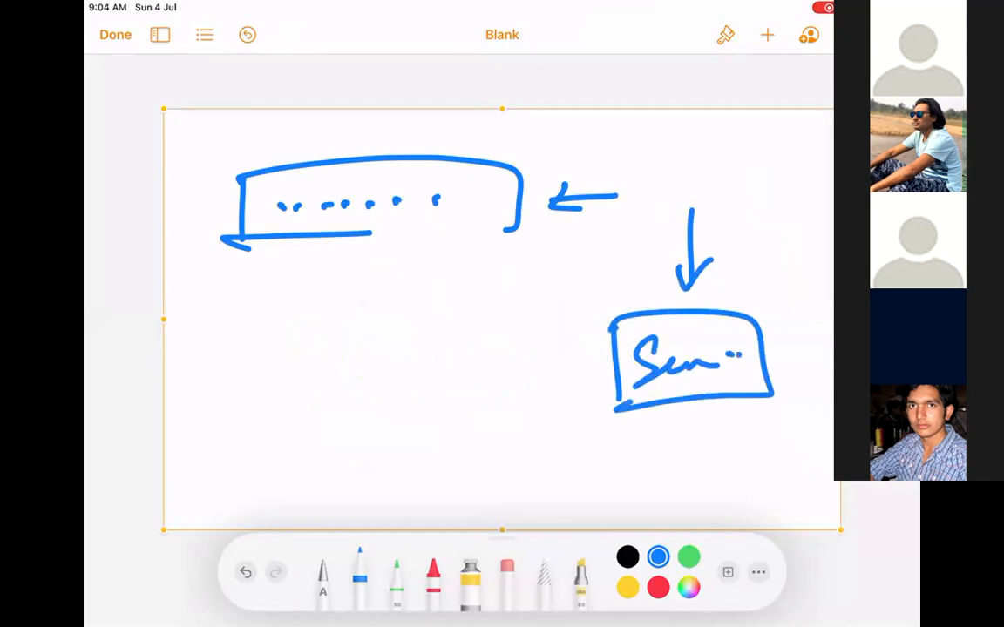
Draw a lower-left box and fill it with lines of text.
{"action": "mouse_move", "coordinate": [251, 341]}
{"action": "left_mouse_down"}
{"action": "mouse_move", "coordinate": [252, 497]}
{"action": "mouse_move", "coordinate": [504, 470]}
{"action": "left_mouse_up"}
{"action": "mouse_move", "coordinate": [292, 479]}
{"action": "left_mouse_down"}
{"action": "mouse_move", "coordinate": [262, 494]}
{"action": "mouse_move", "coordinate": [533, 447]}
{"action": "left_mouse_up"}
{"action": "left_click_drag", "start_coordinate": [286, 373], "coordinate": [358, 346]}
{"action": "mouse_move", "coordinate": [332, 372]}
{"action": "left_mouse_down"}
{"action": "mouse_move", "coordinate": [389, 348]}
{"action": "mouse_move", "coordinate": [412, 366]}
{"action": "left_mouse_up"}
{"action": "left_click", "coordinate": [415, 350]}
{"action": "left_click_drag", "start_coordinate": [345, 411], "coordinate": [409, 387]}
{"action": "left_click_drag", "start_coordinate": [355, 420], "coordinate": [410, 401]}
{"action": "mouse_move", "coordinate": [348, 442]}
{"action": "left_mouse_down"}
{"action": "mouse_move", "coordinate": [388, 426]}
{"action": "mouse_move", "coordinate": [404, 445]}
{"action": "left_mouse_up"}
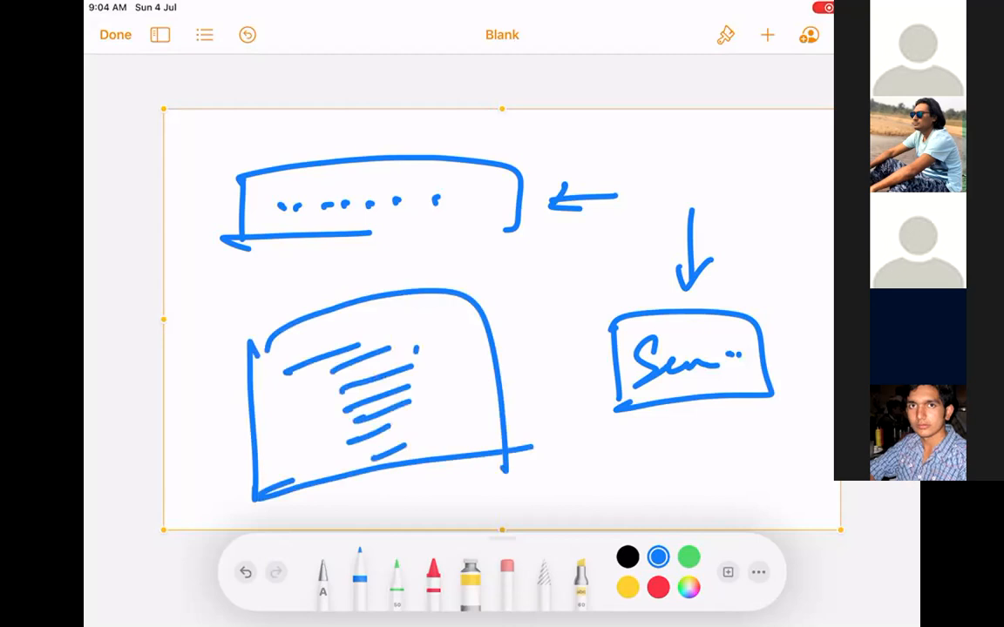
{"action": "left_click", "coordinate": [576, 103]}
Draw a curved arrow and write a circled 'PBX' at the upper right.
{"action": "mouse_move", "coordinate": [558, 179]}
{"action": "left_mouse_down"}
{"action": "mouse_move", "coordinate": [742, 257]}
{"action": "mouse_move", "coordinate": [758, 235]}
{"action": "left_mouse_up"}
{"action": "mouse_move", "coordinate": [760, 156]}
{"action": "left_mouse_down"}
{"action": "mouse_move", "coordinate": [756, 135]}
{"action": "mouse_move", "coordinate": [662, 141]}
{"action": "left_mouse_up"}
{"action": "mouse_move", "coordinate": [669, 169]}
{"action": "left_mouse_down"}
{"action": "mouse_move", "coordinate": [666, 207]}
{"action": "mouse_move", "coordinate": [678, 188]}
{"action": "mouse_move", "coordinate": [692, 213]}
{"action": "left_mouse_up"}
{"action": "left_click_drag", "start_coordinate": [695, 176], "coordinate": [707, 211]}
{"action": "mouse_move", "coordinate": [738, 164]}
{"action": "left_mouse_down"}
{"action": "mouse_move", "coordinate": [773, 207]}
{"action": "mouse_move", "coordinate": [719, 226]}
{"action": "left_mouse_up"}
Delete the PBX sketch and insert a new blank drawing.
{"action": "left_click", "coordinate": [556, 111]}
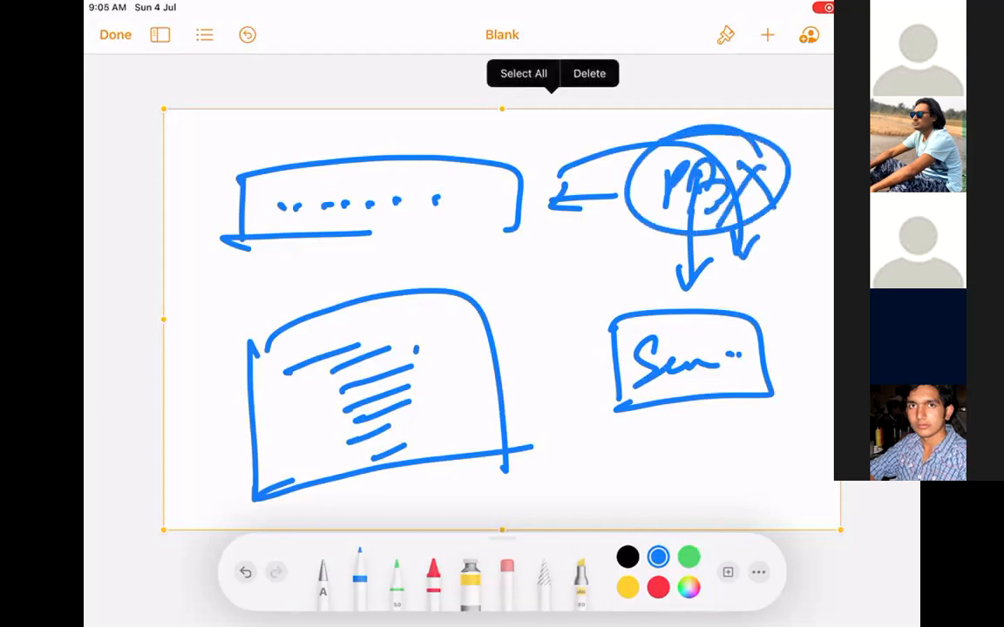
{"action": "left_click", "coordinate": [589, 73]}
{"action": "left_click", "coordinate": [767, 35]}
{"action": "left_click", "coordinate": [692, 354]}
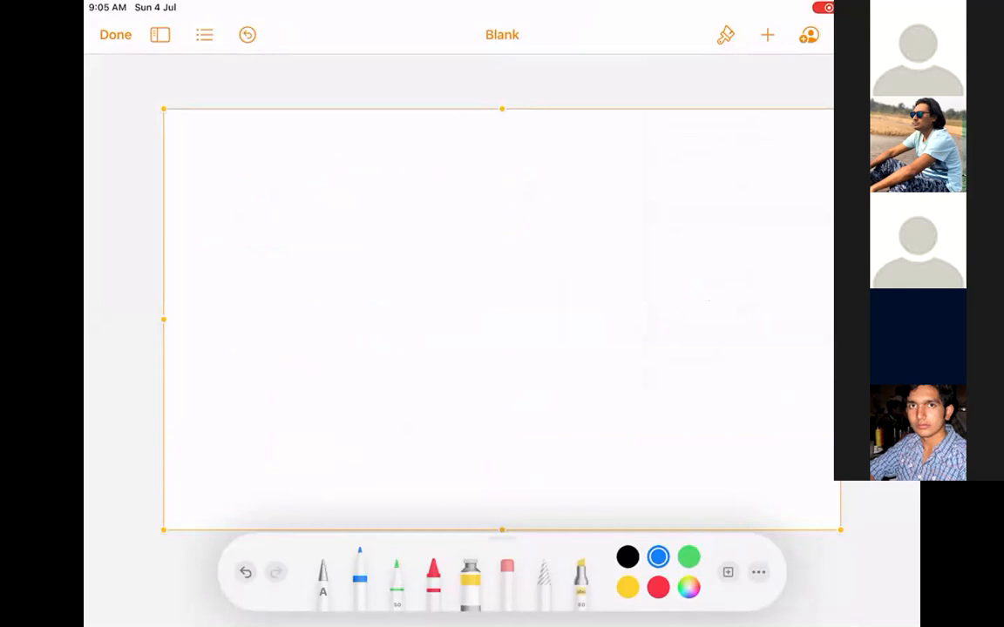
Handwrite 'Email to Case.' in blue at the top of the canvas.
{"action": "mouse_move", "coordinate": [306, 171]}
{"action": "left_mouse_down"}
{"action": "mouse_move", "coordinate": [315, 200]}
{"action": "mouse_move", "coordinate": [351, 207]}
{"action": "left_mouse_up"}
{"action": "mouse_move", "coordinate": [378, 185]}
{"action": "left_mouse_down"}
{"action": "mouse_move", "coordinate": [359, 191]}
{"action": "mouse_move", "coordinate": [395, 191]}
{"action": "mouse_move", "coordinate": [406, 205]}
{"action": "left_mouse_up"}
{"action": "left_click", "coordinate": [406, 171]}
{"action": "left_click_drag", "start_coordinate": [417, 144], "coordinate": [412, 208]}
{"action": "mouse_move", "coordinate": [467, 157]}
{"action": "left_mouse_down"}
{"action": "mouse_move", "coordinate": [465, 197]}
{"action": "mouse_move", "coordinate": [500, 169]}
{"action": "left_mouse_up"}
{"action": "mouse_move", "coordinate": [577, 145]}
{"action": "left_mouse_down"}
{"action": "mouse_move", "coordinate": [582, 181]}
{"action": "mouse_move", "coordinate": [631, 174]}
{"action": "mouse_move", "coordinate": [662, 186]}
{"action": "left_mouse_up"}
{"action": "left_click", "coordinate": [697, 183]}
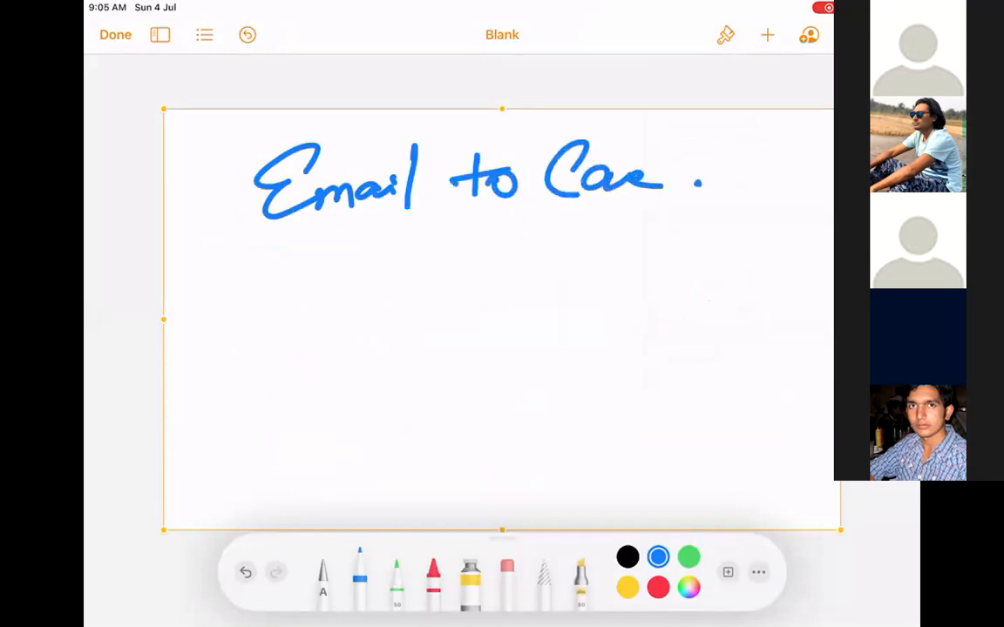
Draw a connector and horizontal line below the heading, then erase them.
{"action": "left_click_drag", "start_coordinate": [491, 234], "coordinate": [491, 295]}
{"action": "left_click_drag", "start_coordinate": [289, 315], "coordinate": [726, 288]}
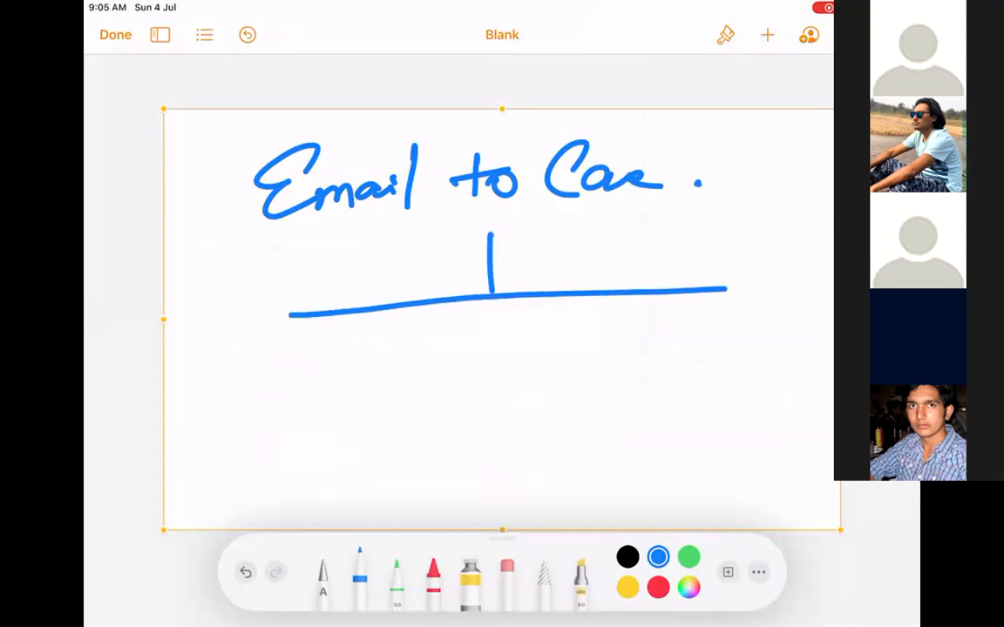
{"action": "left_click", "coordinate": [507, 572]}
{"action": "mouse_move", "coordinate": [301, 315]}
{"action": "left_mouse_down"}
{"action": "mouse_move", "coordinate": [421, 302]}
{"action": "mouse_move", "coordinate": [325, 321]}
{"action": "mouse_move", "coordinate": [509, 225]}
{"action": "mouse_move", "coordinate": [719, 291]}
{"action": "left_mouse_up"}
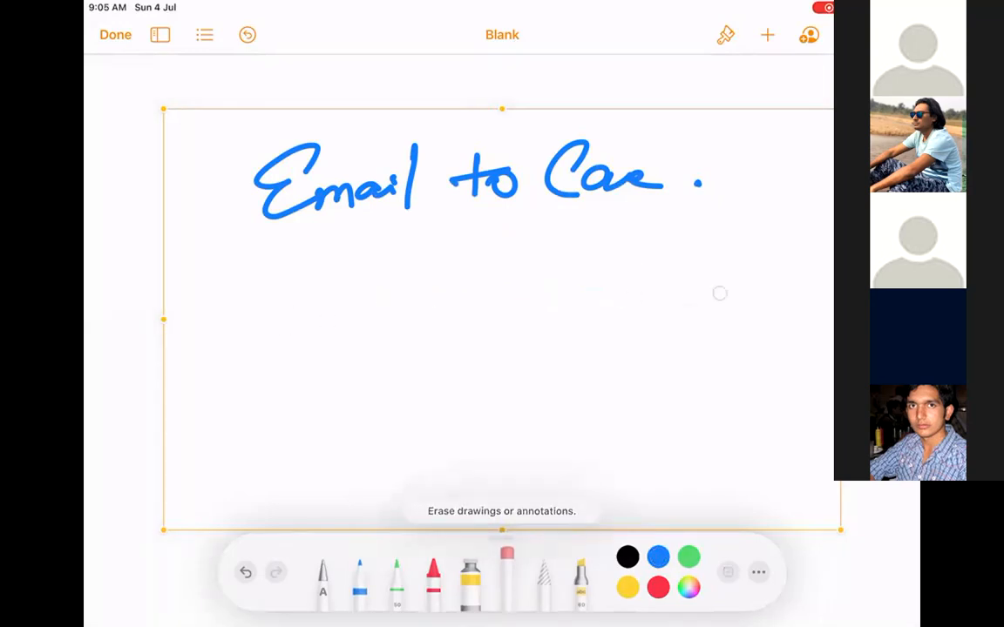
Handwrite 'Web to Case.' below, then draw a box around each label.
{"action": "left_click", "coordinate": [359, 570]}
{"action": "mouse_move", "coordinate": [277, 345]}
{"action": "left_mouse_down"}
{"action": "mouse_move", "coordinate": [358, 324]}
{"action": "mouse_move", "coordinate": [432, 351]}
{"action": "left_mouse_up"}
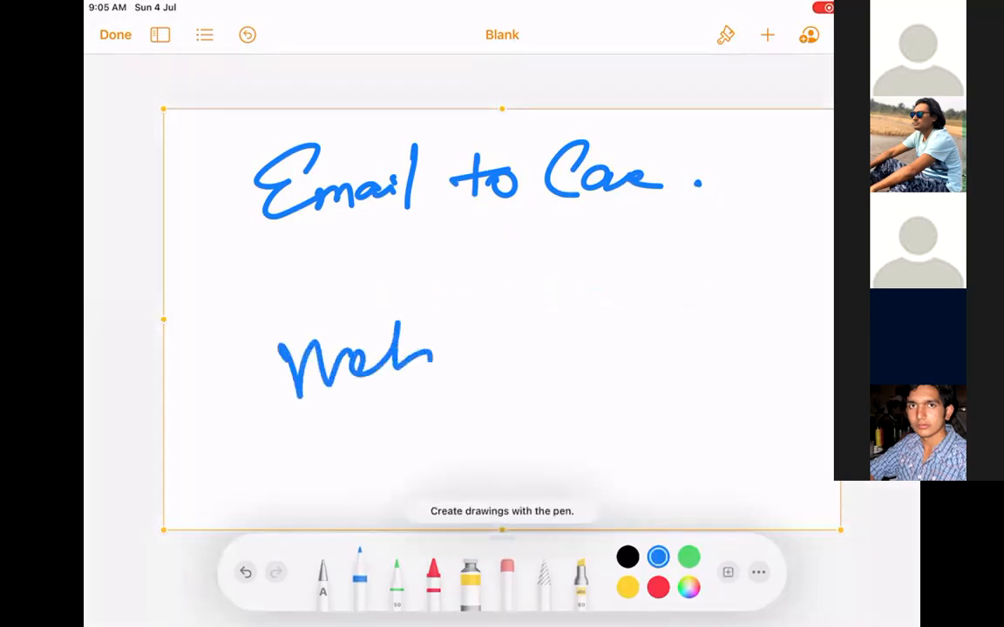
{"action": "left_click_drag", "start_coordinate": [513, 289], "coordinate": [542, 345]}
{"action": "mouse_move", "coordinate": [667, 292]}
{"action": "left_mouse_down"}
{"action": "mouse_move", "coordinate": [697, 351]}
{"action": "mouse_move", "coordinate": [767, 351]}
{"action": "left_mouse_up"}
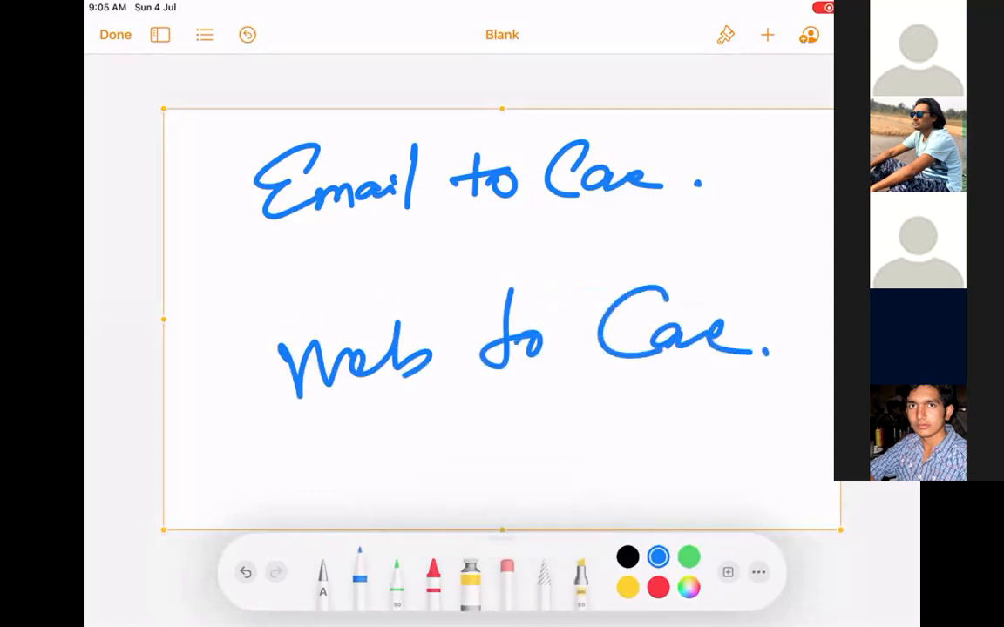
{"action": "mouse_move", "coordinate": [225, 330]}
{"action": "left_mouse_down"}
{"action": "mouse_move", "coordinate": [470, 436]}
{"action": "mouse_move", "coordinate": [789, 410]}
{"action": "mouse_move", "coordinate": [784, 384]}
{"action": "mouse_move", "coordinate": [731, 417]}
{"action": "left_mouse_up"}
{"action": "mouse_move", "coordinate": [235, 156]}
{"action": "left_mouse_down"}
{"action": "mouse_move", "coordinate": [255, 261]}
{"action": "mouse_move", "coordinate": [739, 131]}
{"action": "mouse_move", "coordinate": [211, 164]}
{"action": "left_mouse_up"}
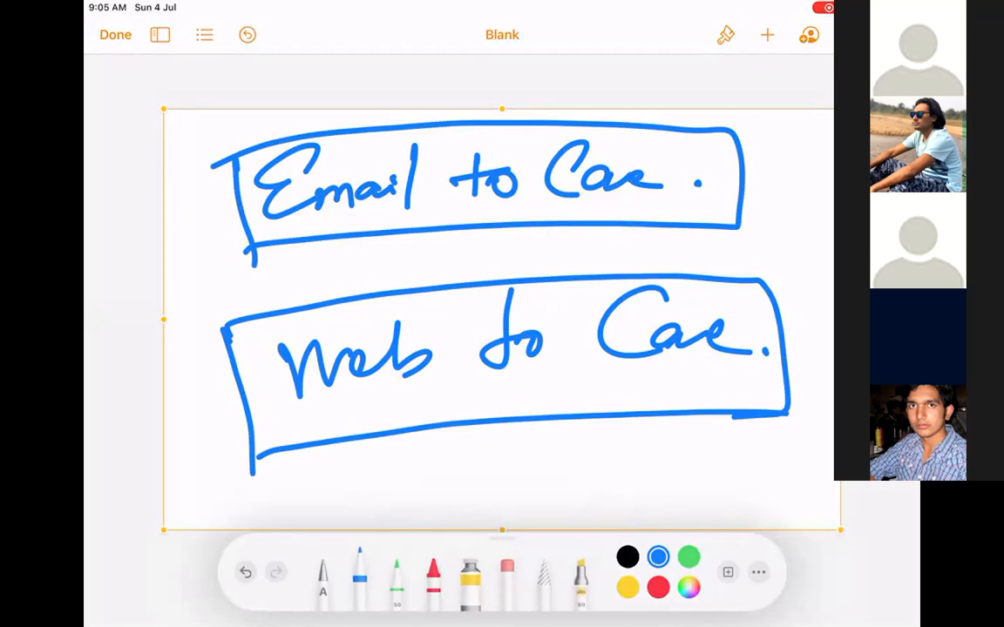
Erase the 'Web to Case' label and its box.
{"action": "left_click", "coordinate": [507, 571]}
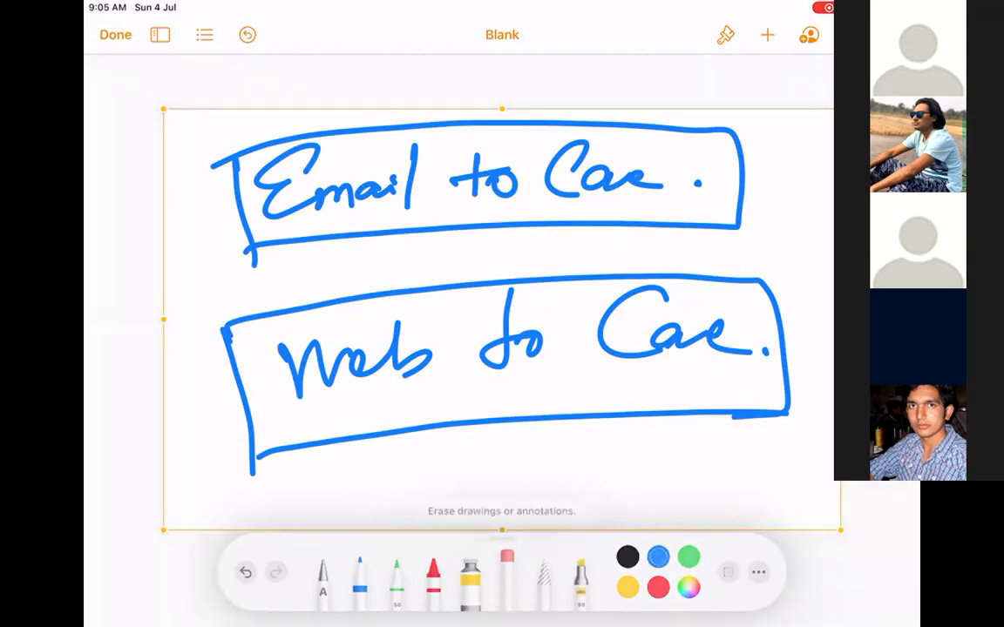
{"action": "left_click_drag", "start_coordinate": [758, 417], "coordinate": [262, 451]}
{"action": "mouse_move", "coordinate": [612, 387]}
{"action": "left_mouse_down"}
{"action": "mouse_move", "coordinate": [454, 372]}
{"action": "mouse_move", "coordinate": [401, 344]}
{"action": "mouse_move", "coordinate": [446, 365]}
{"action": "mouse_move", "coordinate": [452, 311]}
{"action": "mouse_move", "coordinate": [331, 265]}
{"action": "mouse_move", "coordinate": [350, 316]}
{"action": "mouse_move", "coordinate": [298, 331]}
{"action": "mouse_move", "coordinate": [639, 283]}
{"action": "left_mouse_up"}
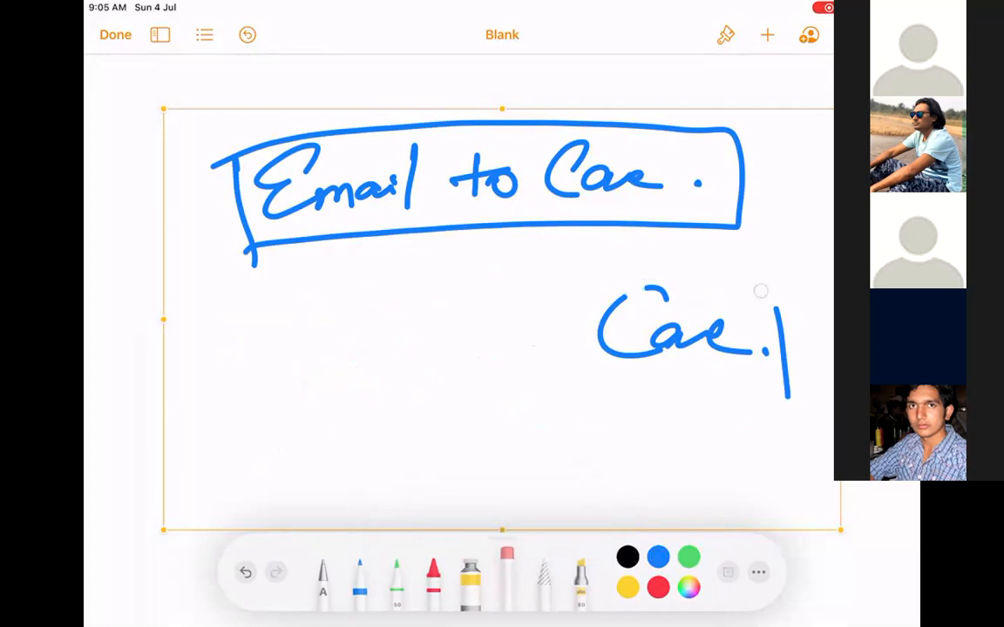
{"action": "mouse_move", "coordinate": [706, 294]}
{"action": "left_mouse_down"}
{"action": "mouse_move", "coordinate": [557, 340]}
{"action": "mouse_move", "coordinate": [789, 329]}
{"action": "mouse_move", "coordinate": [789, 366]}
{"action": "left_mouse_up"}
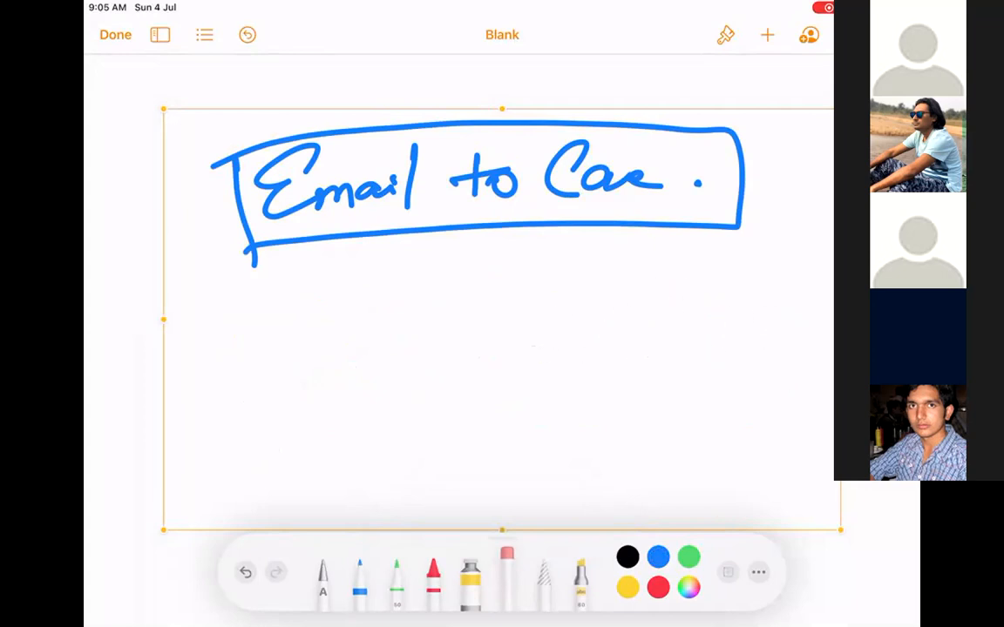
Draw a branching stem below Email to Case with a left branch labelled 'Email to Case'.
{"action": "left_click", "coordinate": [359, 575]}
{"action": "left_click_drag", "start_coordinate": [493, 244], "coordinate": [486, 306]}
{"action": "mouse_move", "coordinate": [323, 329]}
{"action": "left_mouse_down"}
{"action": "mouse_move", "coordinate": [712, 299]}
{"action": "mouse_move", "coordinate": [329, 363]}
{"action": "mouse_move", "coordinate": [342, 364]}
{"action": "left_mouse_up"}
{"action": "mouse_move", "coordinate": [265, 394]}
{"action": "left_mouse_down"}
{"action": "mouse_move", "coordinate": [253, 449]}
{"action": "mouse_move", "coordinate": [309, 422]}
{"action": "mouse_move", "coordinate": [333, 329]}
{"action": "left_mouse_up"}
{"action": "left_click_drag", "start_coordinate": [318, 380], "coordinate": [339, 359]}
{"action": "mouse_move", "coordinate": [353, 420]}
{"action": "left_mouse_down"}
{"action": "mouse_move", "coordinate": [405, 382]}
{"action": "mouse_move", "coordinate": [484, 418]}
{"action": "left_mouse_up"}
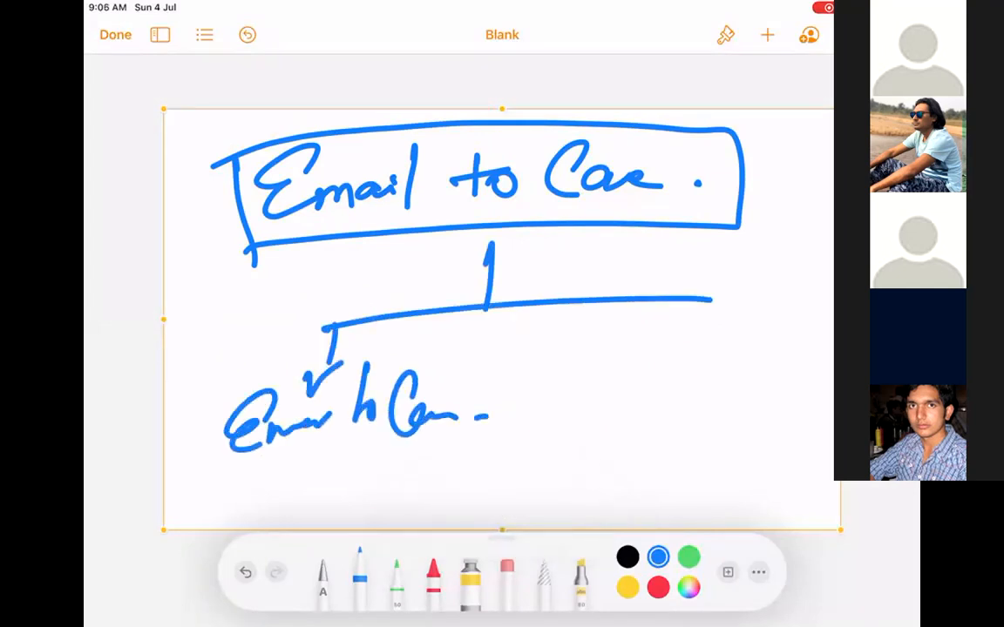
Draw the right branch arrow and write 'On demand Email to Case' under it.
{"action": "left_click_drag", "start_coordinate": [721, 305], "coordinate": [718, 375]}
{"action": "left_click_drag", "start_coordinate": [696, 359], "coordinate": [765, 337]}
{"action": "mouse_move", "coordinate": [634, 378]}
{"action": "left_mouse_down"}
{"action": "mouse_move", "coordinate": [640, 416]}
{"action": "mouse_move", "coordinate": [614, 400]}
{"action": "left_mouse_up"}
{"action": "mouse_move", "coordinate": [660, 393]}
{"action": "left_mouse_down"}
{"action": "mouse_move", "coordinate": [677, 417]}
{"action": "mouse_move", "coordinate": [780, 401]}
{"action": "mouse_move", "coordinate": [795, 376]}
{"action": "left_mouse_up"}
{"action": "left_click_drag", "start_coordinate": [609, 446], "coordinate": [610, 495]}
{"action": "left_click_drag", "start_coordinate": [619, 469], "coordinate": [689, 477]}
{"action": "left_click_drag", "start_coordinate": [693, 462], "coordinate": [707, 475]}
{"action": "left_click_drag", "start_coordinate": [767, 446], "coordinate": [754, 474]}
{"action": "left_click_drag", "start_coordinate": [762, 461], "coordinate": [807, 470]}
Box both branch labels, add a note above the right arrow, then delete the whole drawing.
{"action": "left_click_drag", "start_coordinate": [811, 469], "coordinate": [813, 471]}
{"action": "mouse_move", "coordinate": [559, 371]}
{"action": "left_mouse_down"}
{"action": "mouse_move", "coordinate": [549, 516]}
{"action": "mouse_move", "coordinate": [781, 491]}
{"action": "left_mouse_up"}
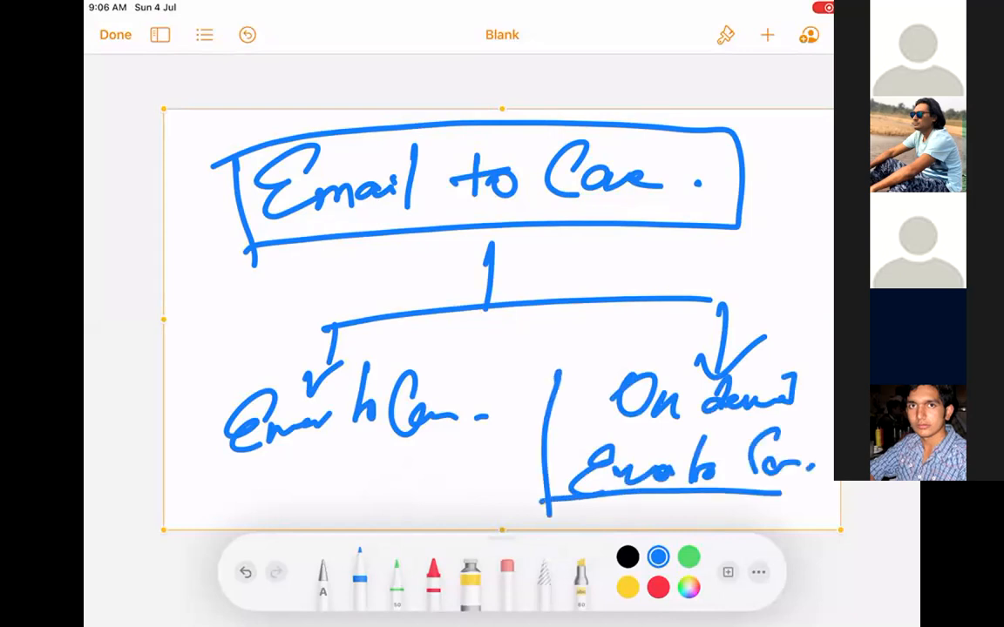
{"action": "left_click_drag", "start_coordinate": [560, 373], "coordinate": [819, 489]}
{"action": "mouse_move", "coordinate": [716, 253]}
{"action": "left_mouse_down"}
{"action": "mouse_move", "coordinate": [689, 288]}
{"action": "mouse_move", "coordinate": [810, 284]}
{"action": "left_mouse_up"}
{"action": "mouse_move", "coordinate": [215, 375]}
{"action": "left_mouse_down"}
{"action": "mouse_move", "coordinate": [218, 387]}
{"action": "mouse_move", "coordinate": [444, 441]}
{"action": "mouse_move", "coordinate": [212, 377]}
{"action": "left_mouse_up"}
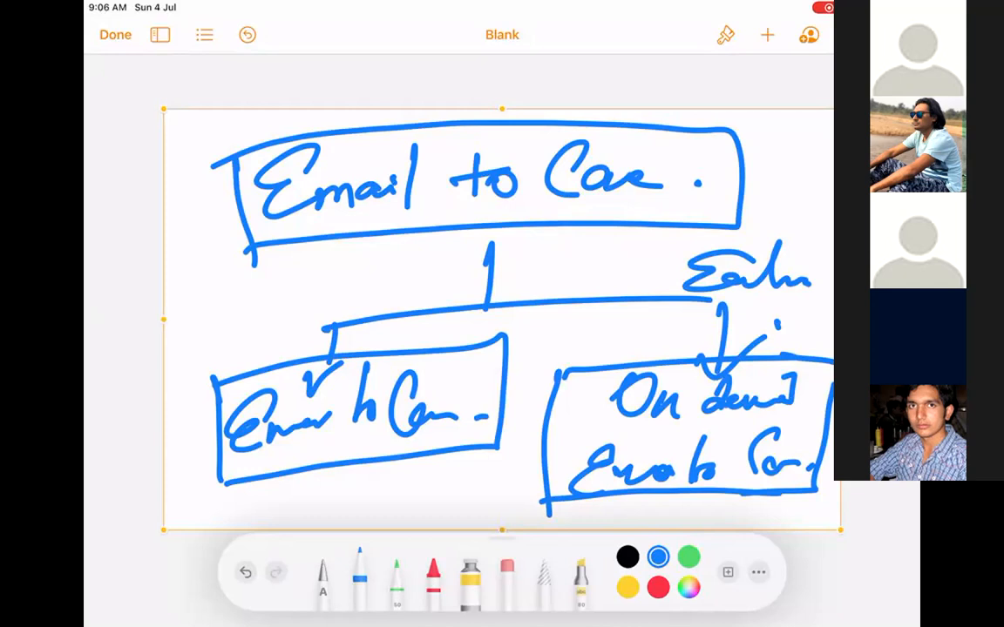
{"action": "left_click", "coordinate": [573, 115]}
{"action": "left_click", "coordinate": [609, 75]}
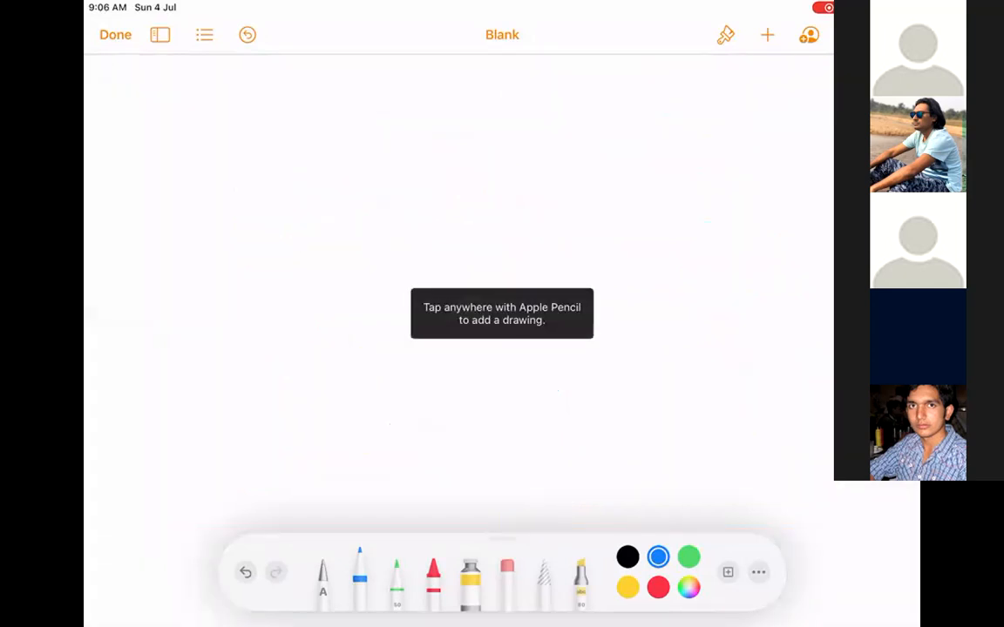
Leave Pages, open Zoom from the second home-screen page, and continue past the recording notice.
{"action": "left_click_drag", "start_coordinate": [502, 624], "coordinate": [502, 288]}
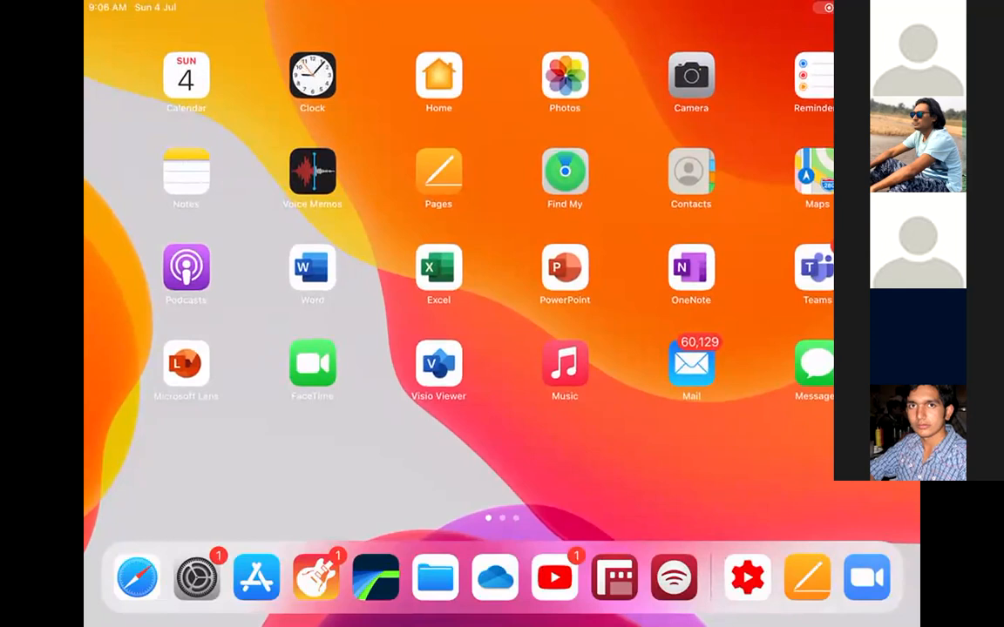
{"action": "left_click_drag", "start_coordinate": [663, 436], "coordinate": [314, 436]}
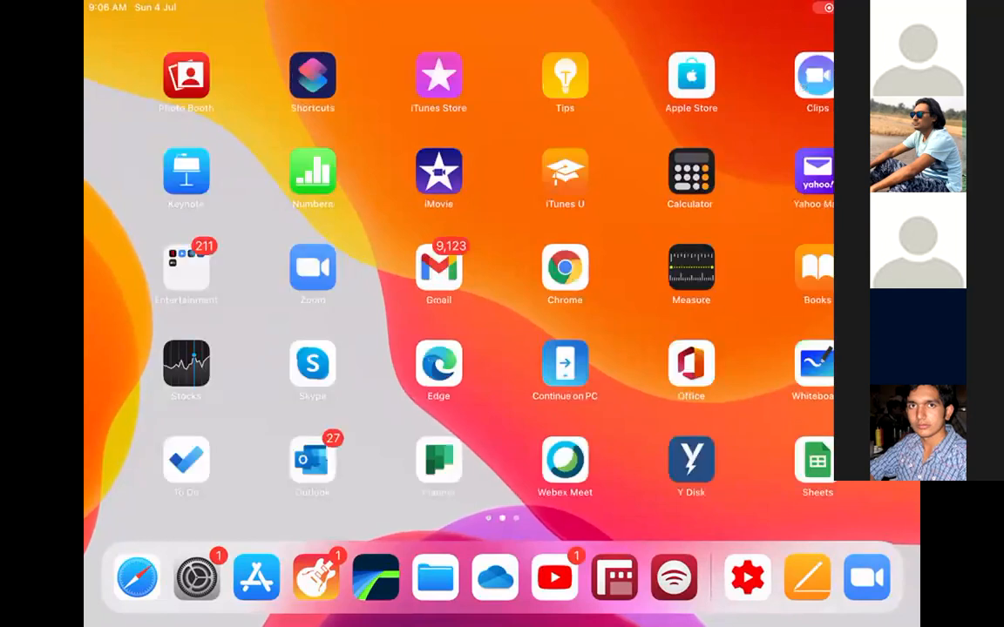
{"action": "left_click", "coordinate": [313, 268]}
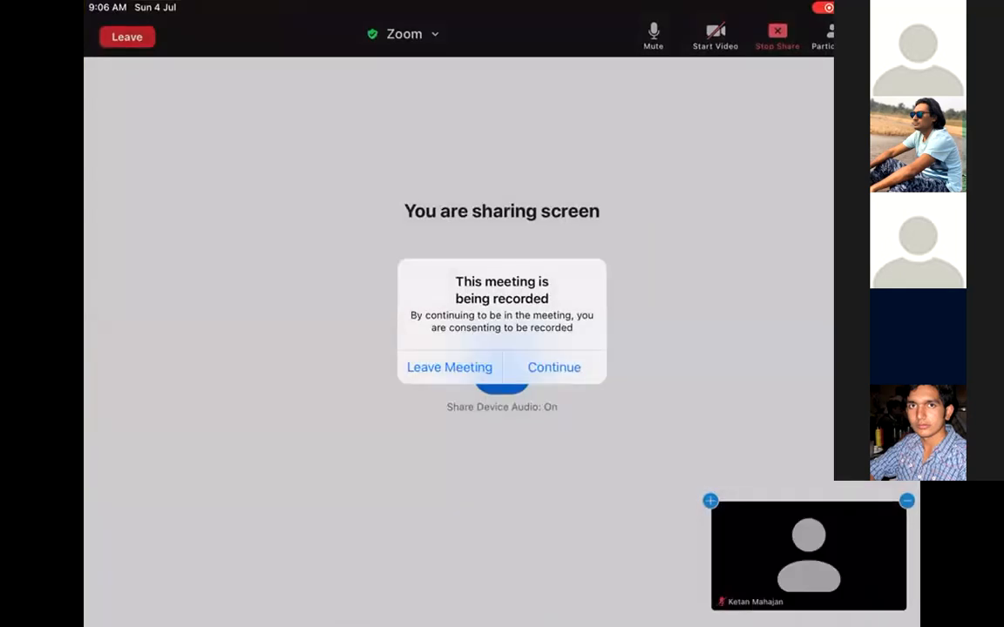
{"action": "left_click", "coordinate": [554, 368]}
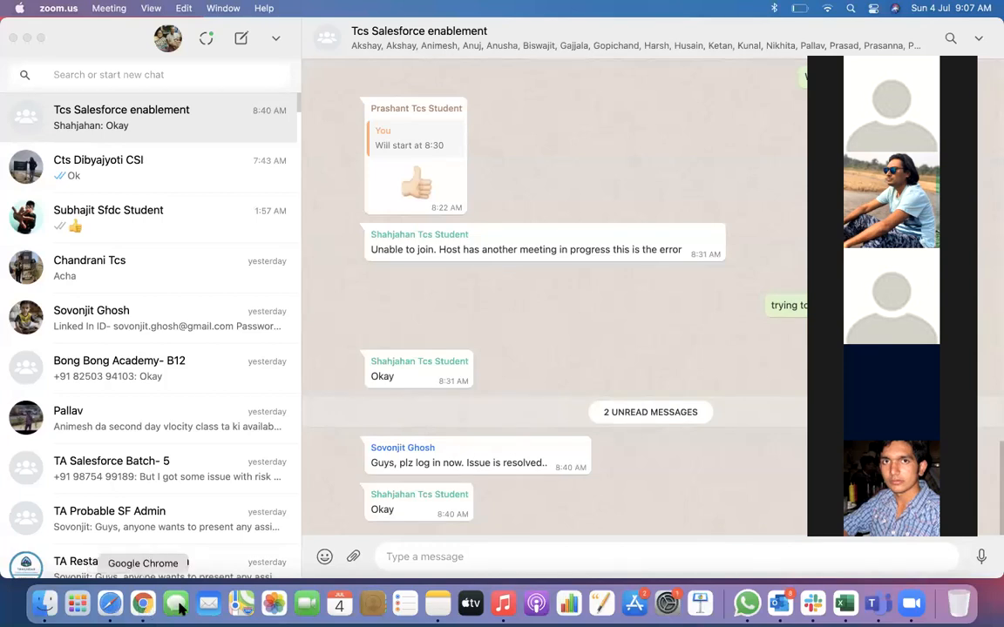
In Chrome, open trailhead.salesforce.com, log in, and launch the playground from Hands-On Orgs.
{"action": "left_click", "coordinate": [142, 604]}
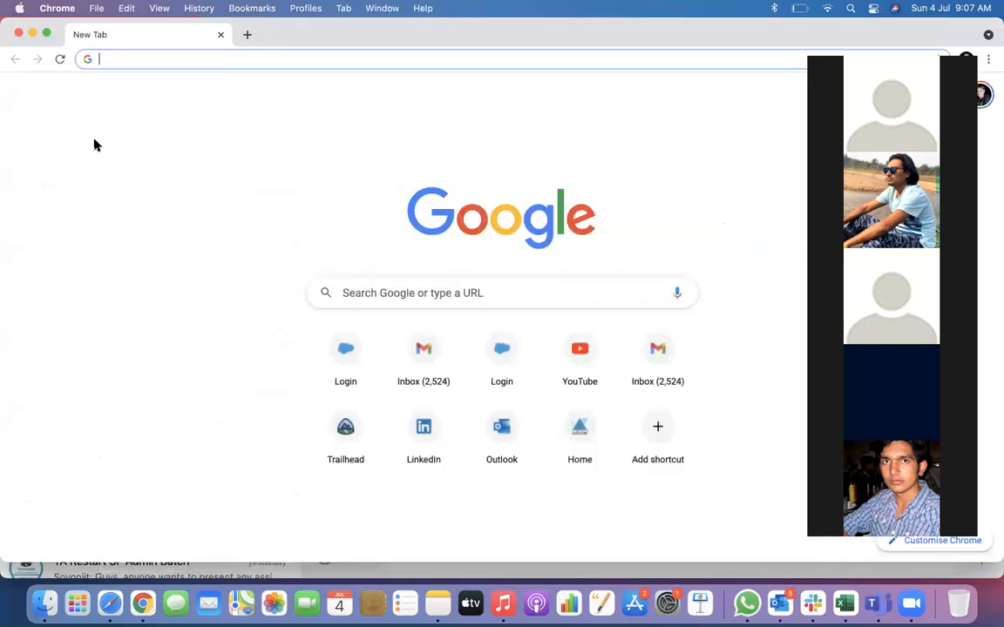
{"action": "type", "text": "trailhead.salesforce.com"}
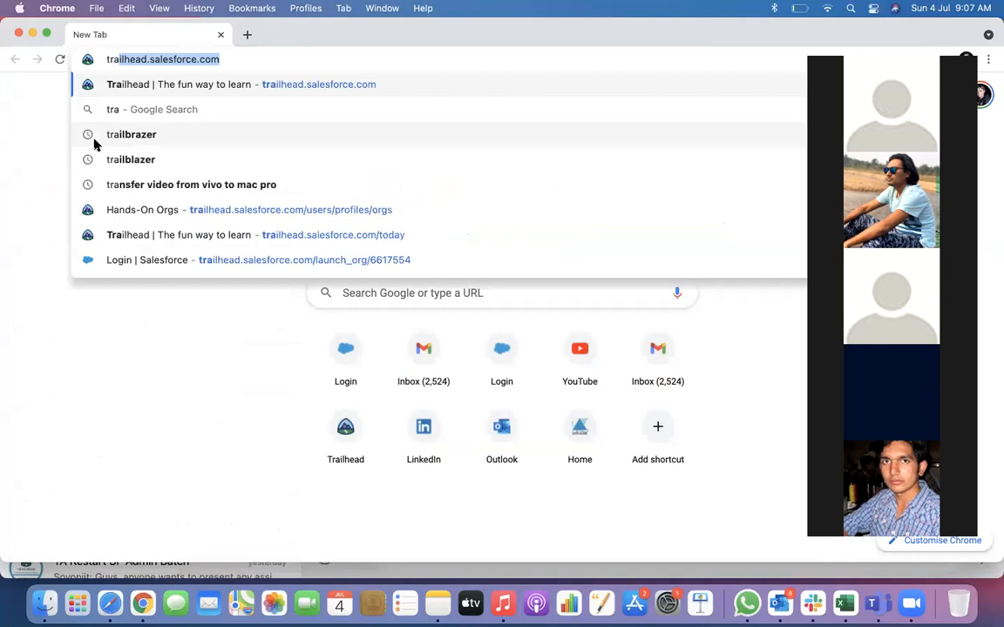
{"action": "key", "text": "Return"}
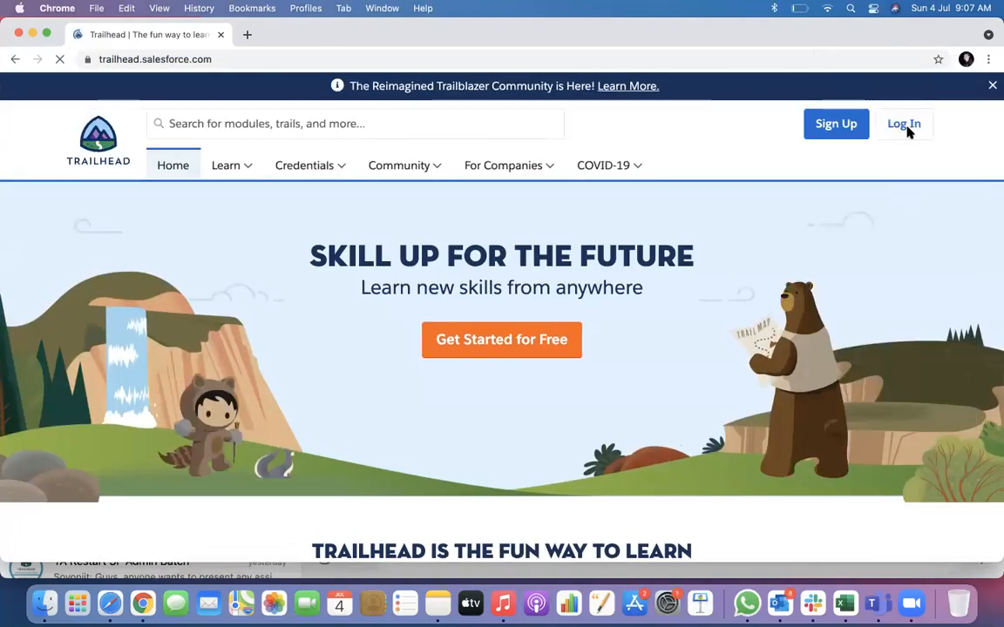
{"action": "left_click", "coordinate": [903, 127]}
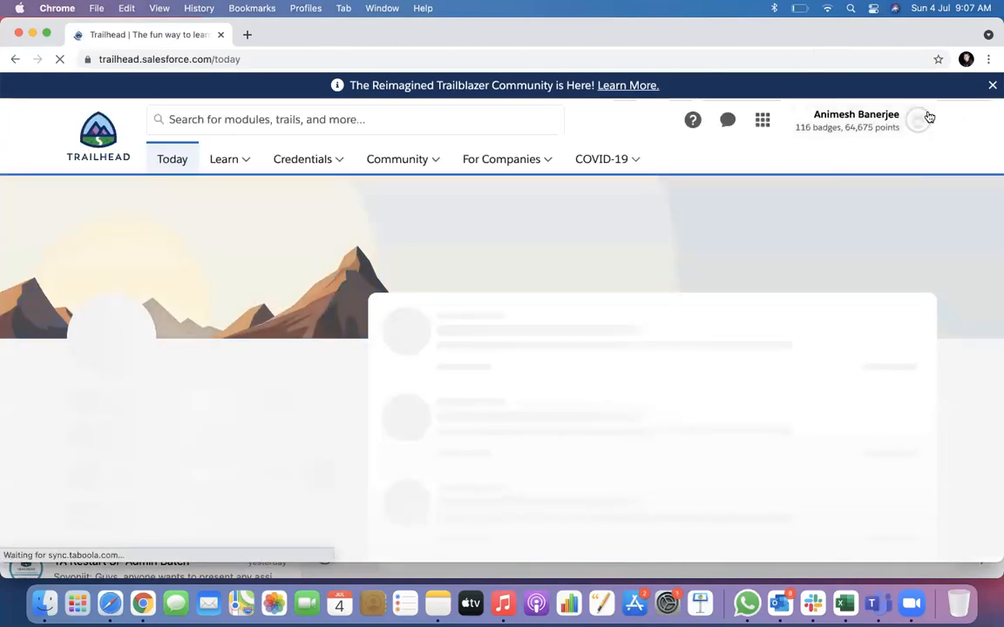
{"action": "left_click", "coordinate": [919, 120]}
{"action": "left_click", "coordinate": [817, 320]}
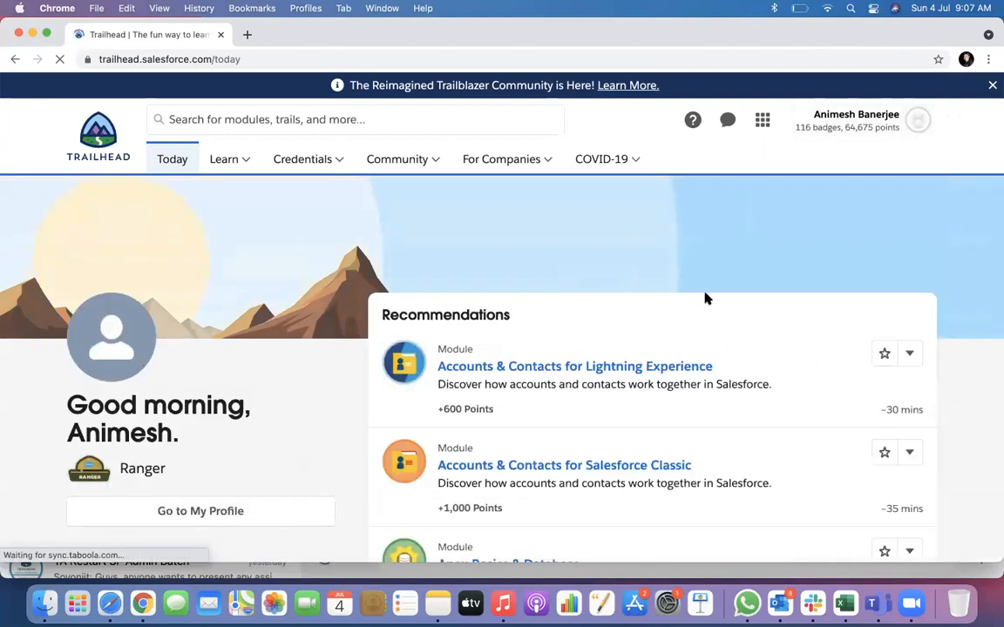
{"action": "left_click", "coordinate": [902, 357]}
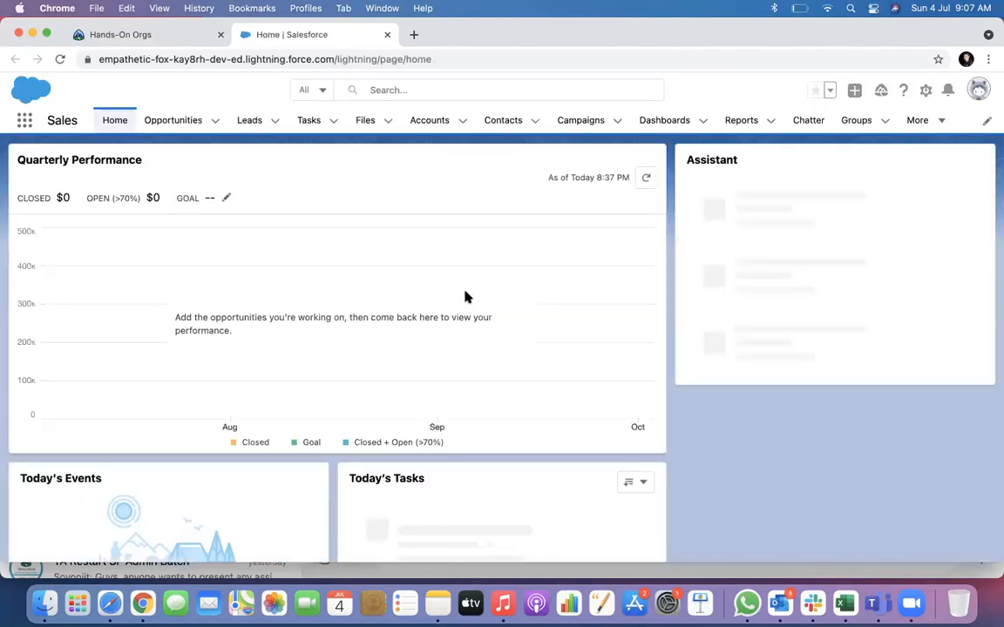
Search the App Launcher for 'service', then close it without switching apps.
{"action": "left_click", "coordinate": [24, 122]}
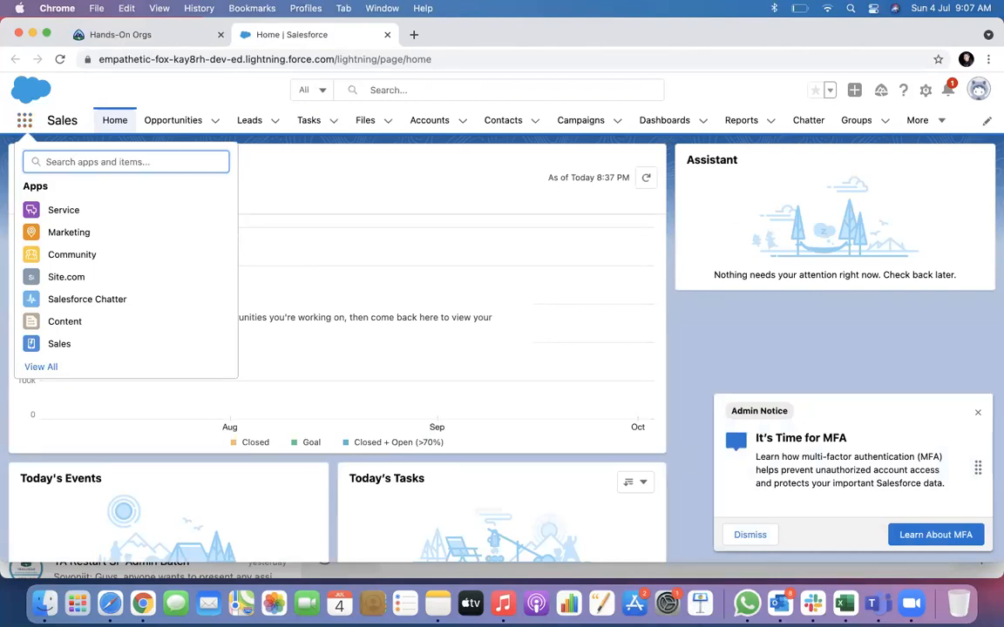
{"action": "type", "text": "service"}
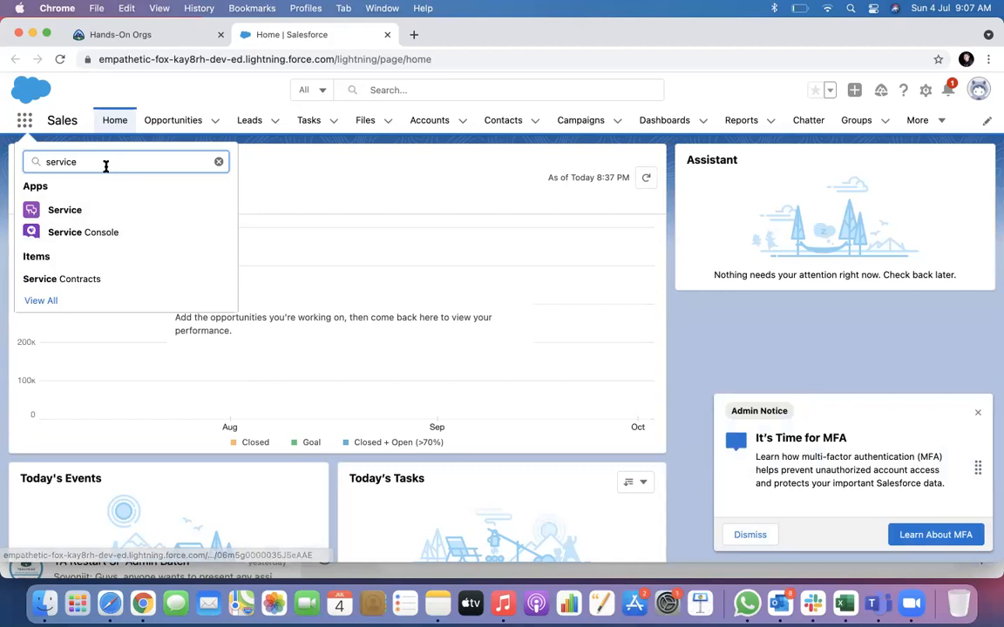
{"action": "left_click", "coordinate": [4, 165]}
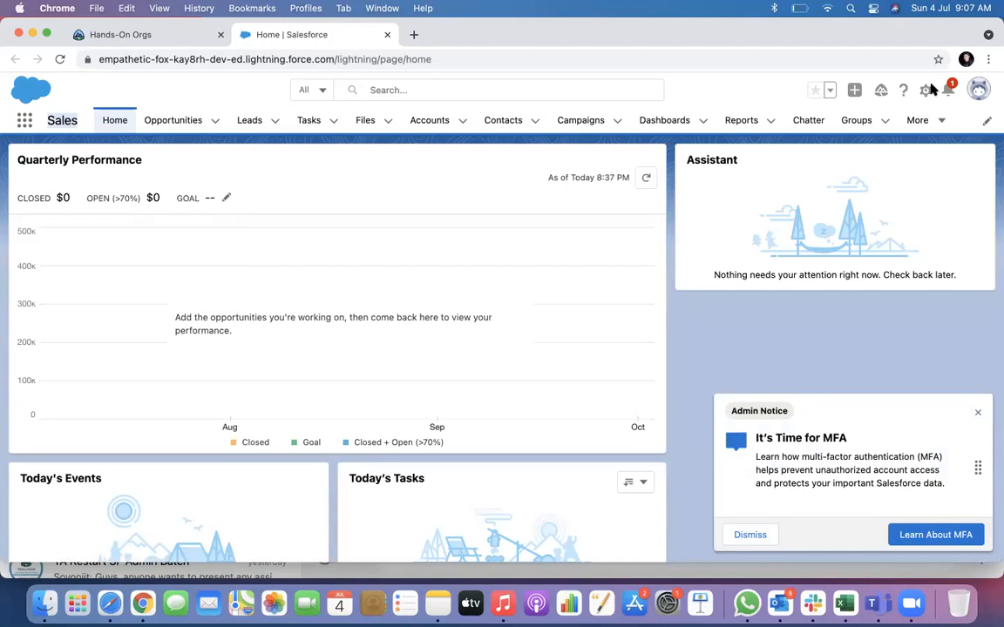
Go to Cases, start a New Case, then cancel it without saving.
{"action": "left_click", "coordinate": [938, 125]}
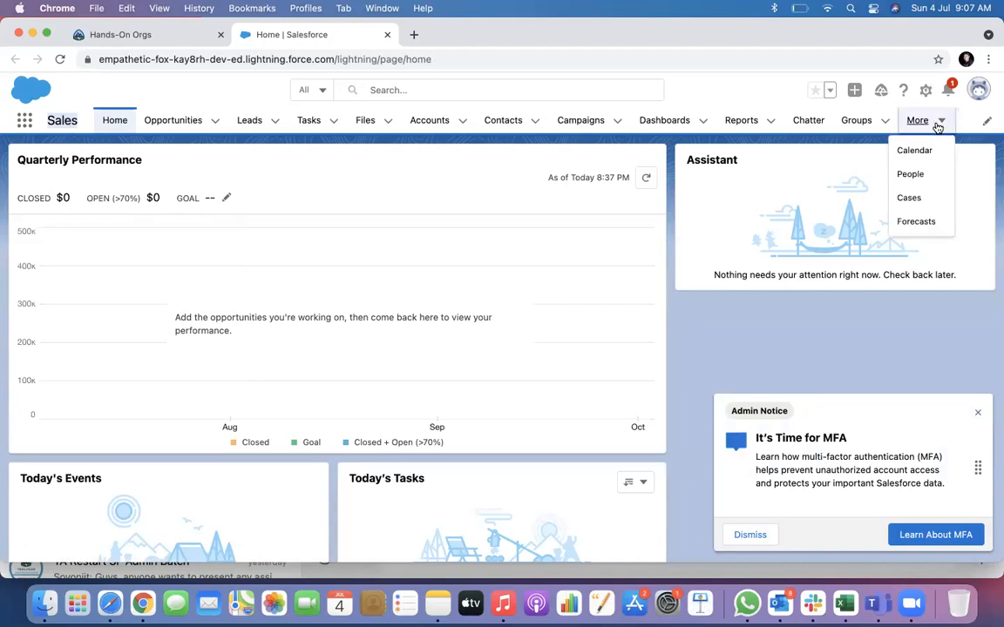
{"action": "left_click", "coordinate": [901, 199]}
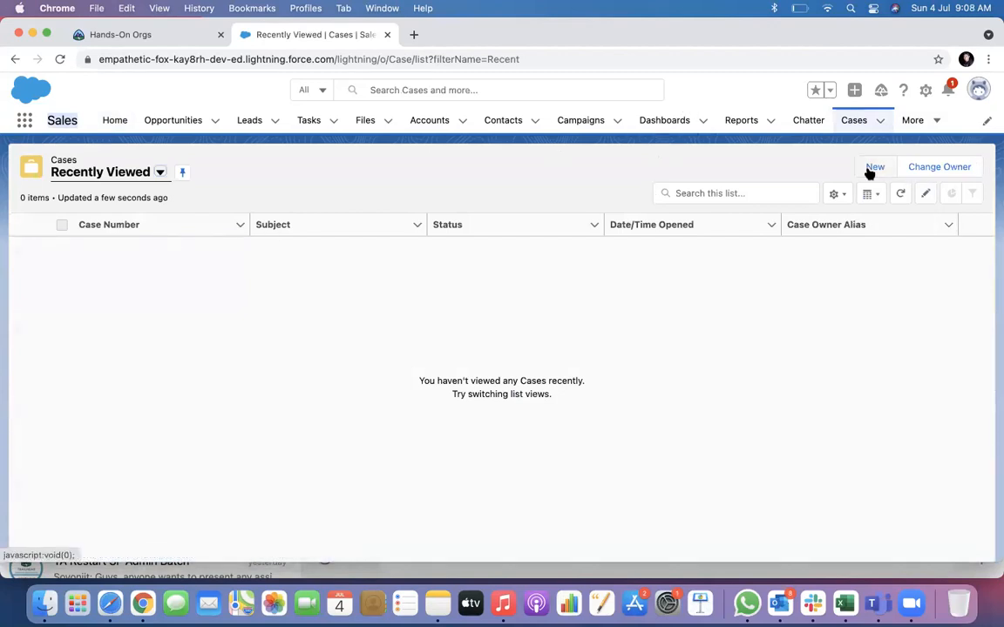
{"action": "left_click", "coordinate": [874, 167]}
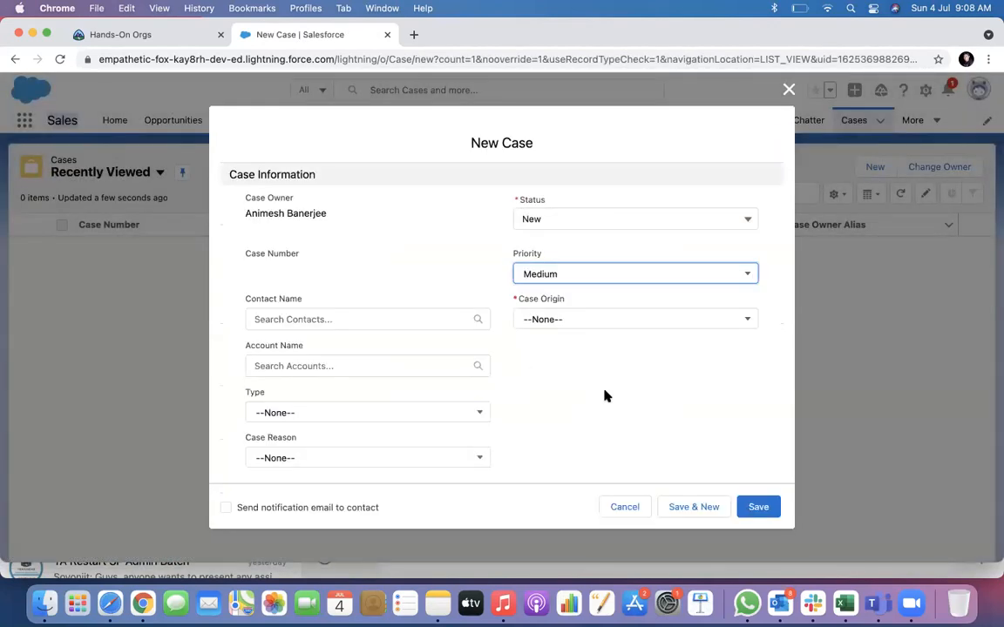
{"action": "scroll", "coordinate": [604, 394], "scroll_direction": "down", "scroll_amount": 3}
{"action": "scroll", "coordinate": [604, 391], "scroll_direction": "down", "scroll_amount": 3}
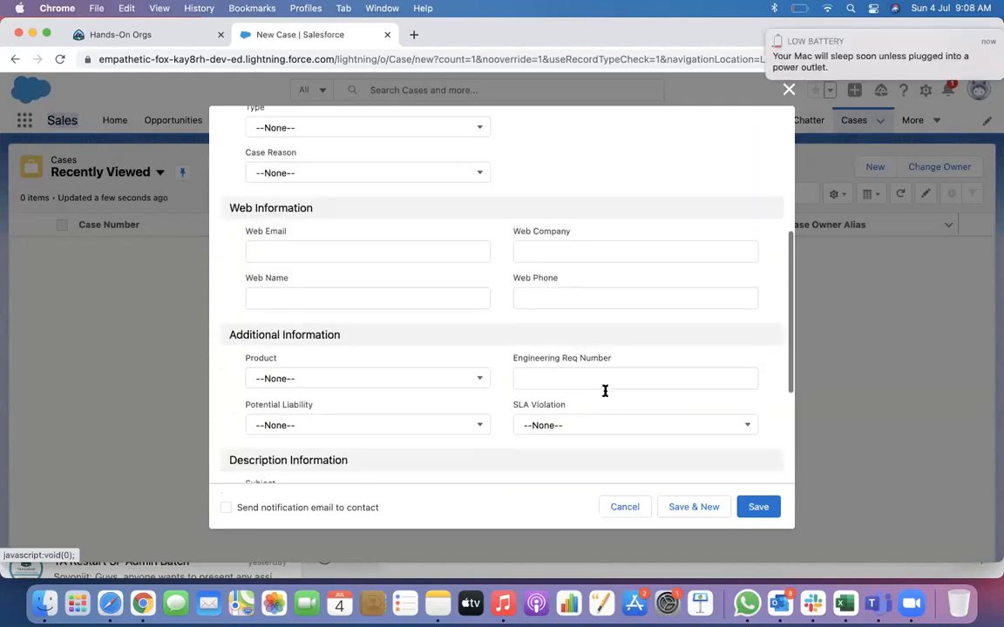
{"action": "left_click", "coordinate": [791, 89]}
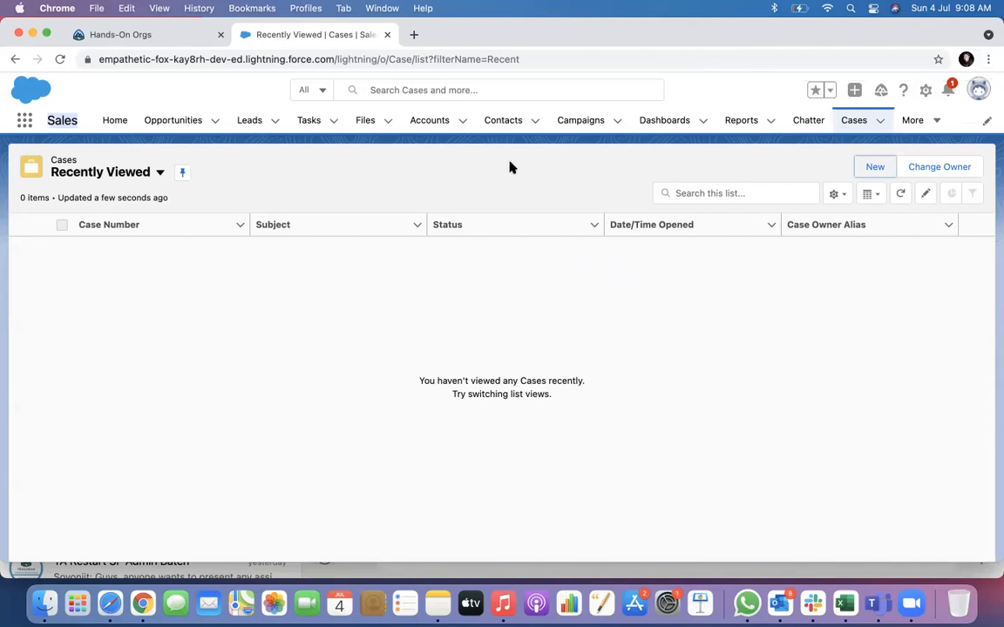
Switch to the Service app and start a New Case from the Cases tab menu.
{"action": "left_click", "coordinate": [24, 122]}
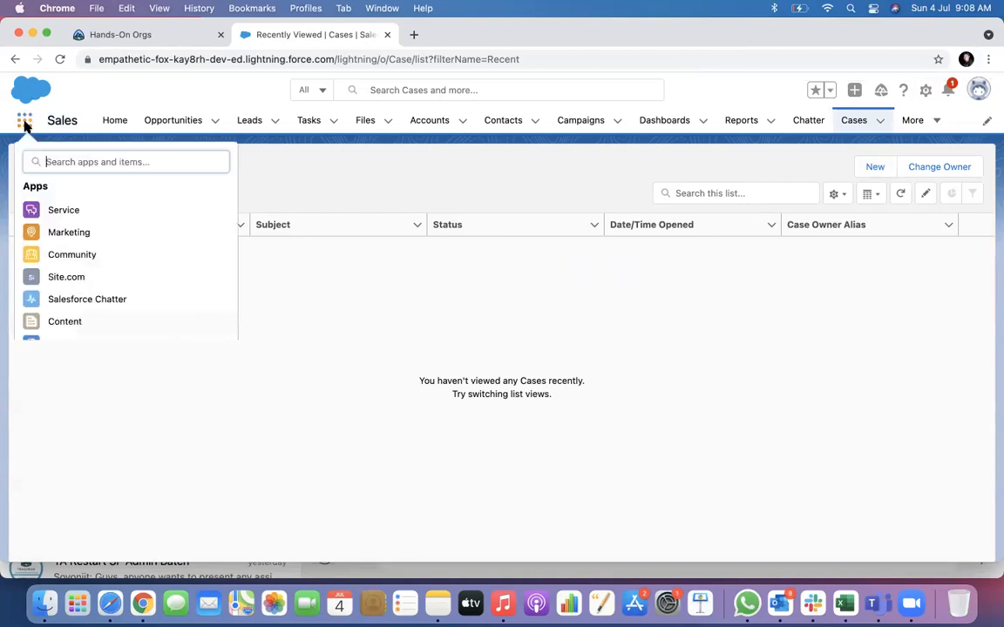
{"action": "left_click", "coordinate": [63, 213]}
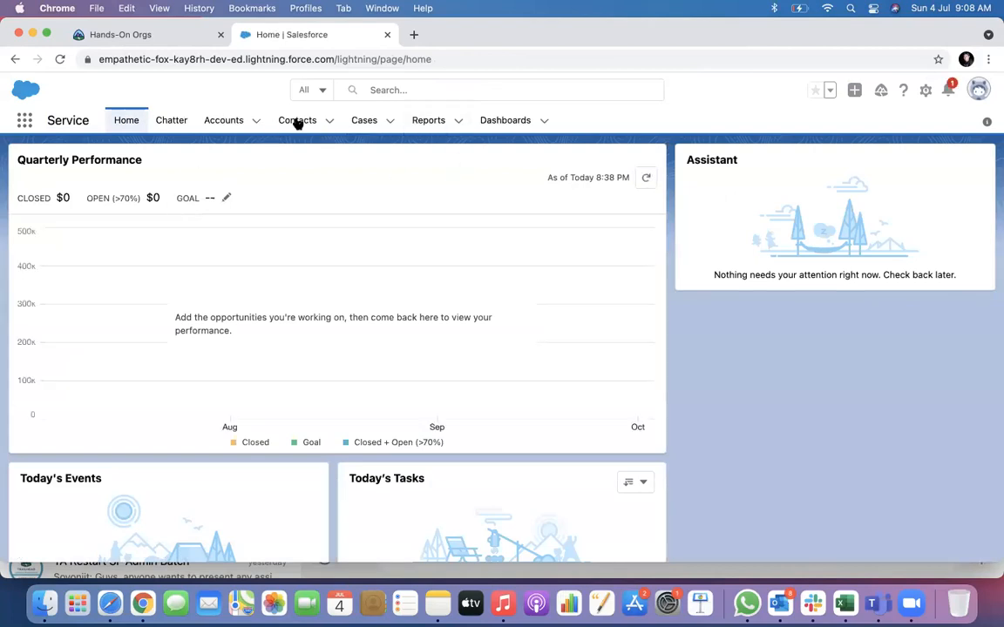
{"action": "left_click", "coordinate": [366, 122]}
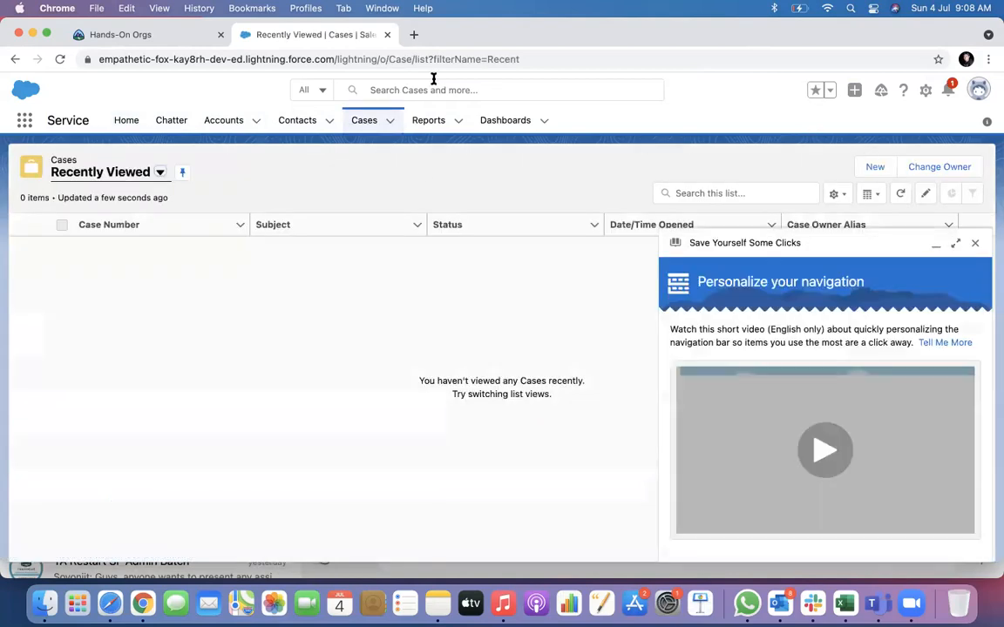
{"action": "left_click", "coordinate": [390, 121]}
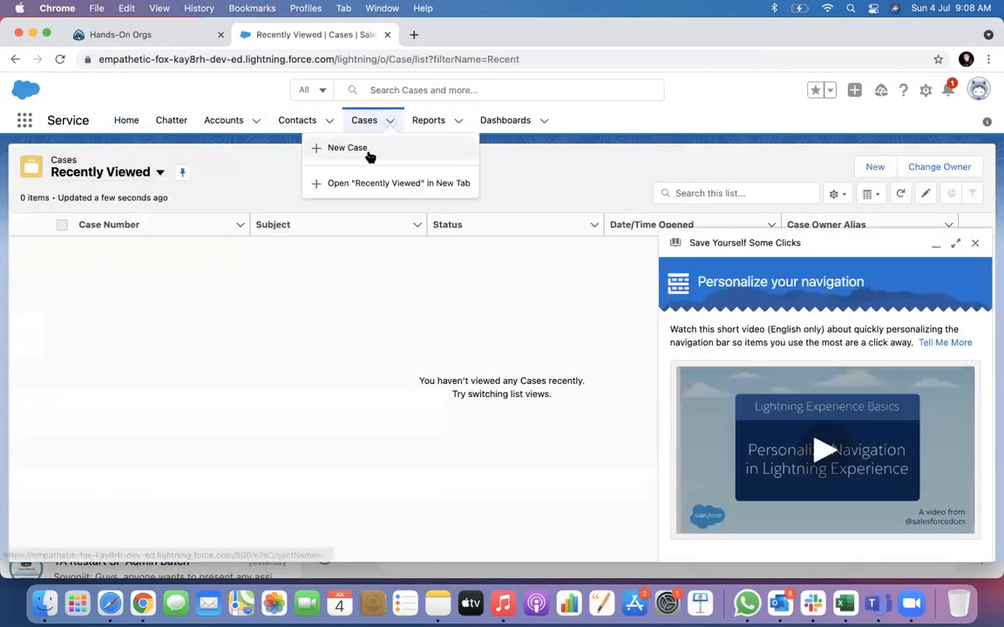
{"action": "left_click", "coordinate": [349, 148]}
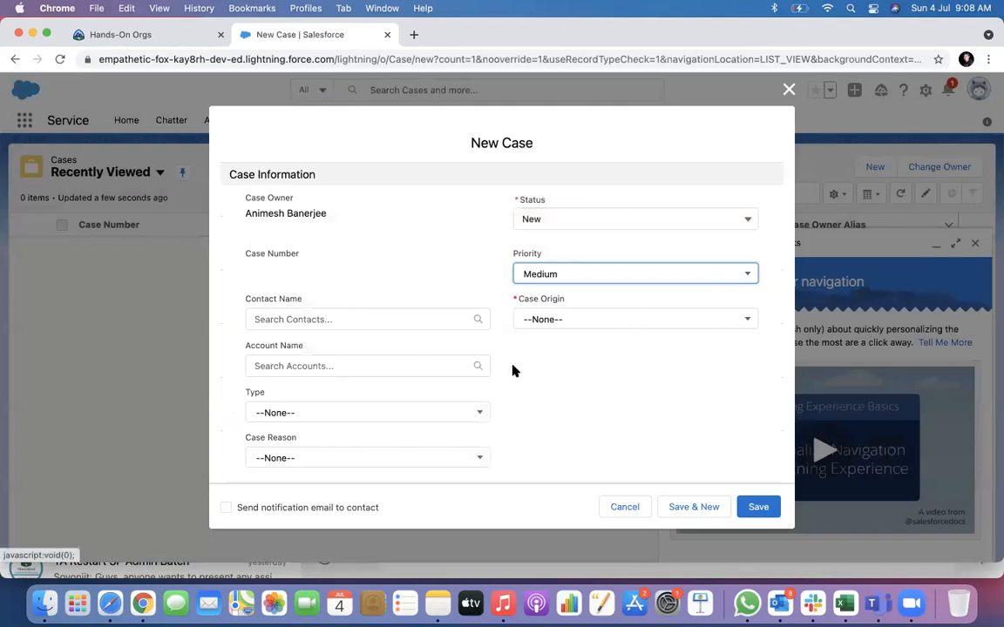
Set the case Status to New, Priority to Medium and Case Origin to Phone.
{"action": "scroll", "coordinate": [394, 365], "scroll_direction": "down", "scroll_amount": 2}
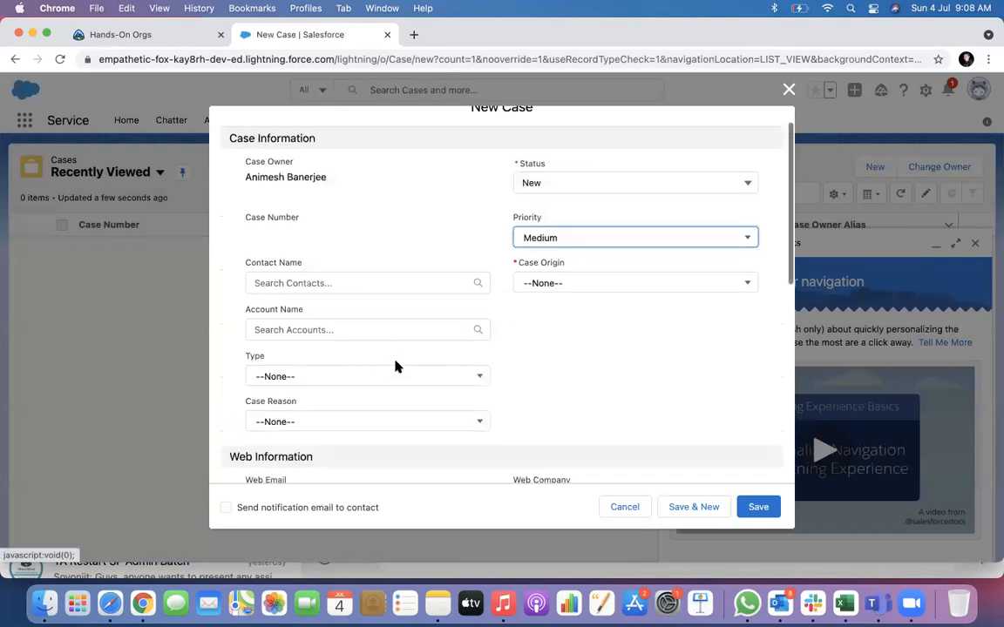
{"action": "left_click", "coordinate": [533, 180]}
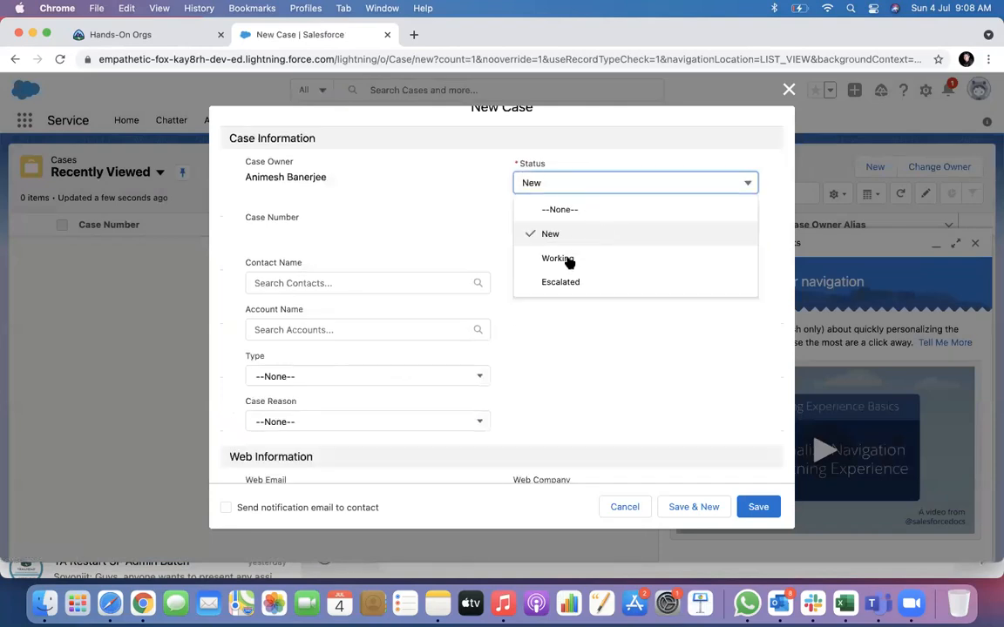
{"action": "left_click", "coordinate": [556, 233]}
{"action": "left_click", "coordinate": [567, 236]}
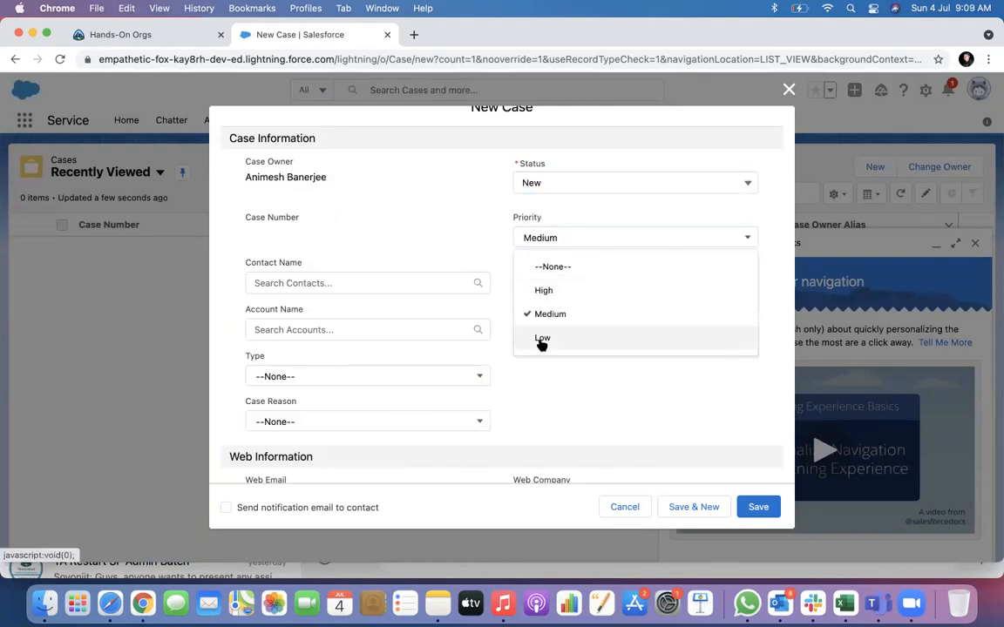
{"action": "left_click", "coordinate": [611, 408]}
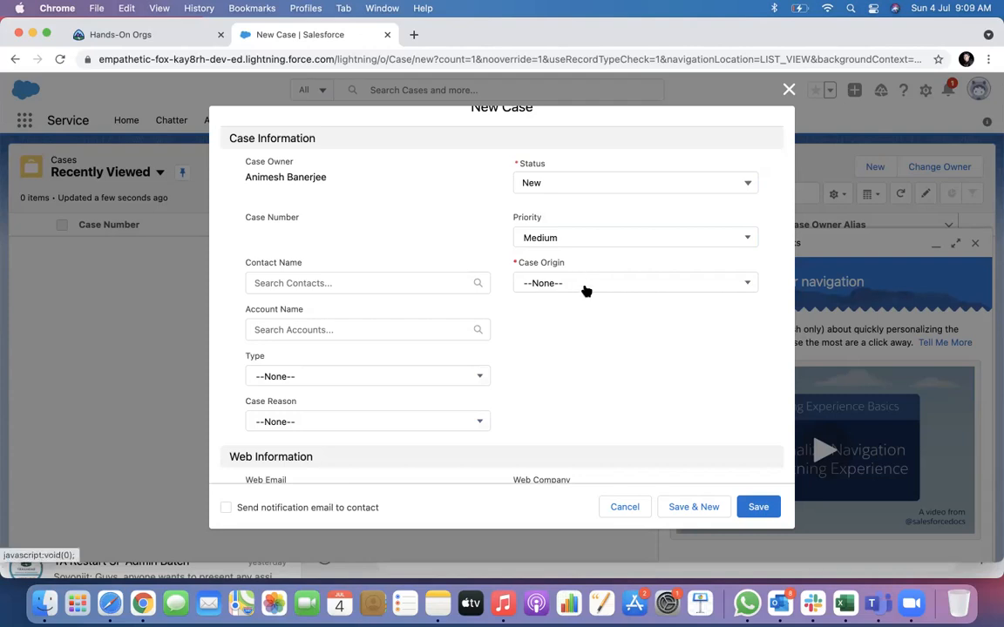
{"action": "left_click", "coordinate": [585, 284]}
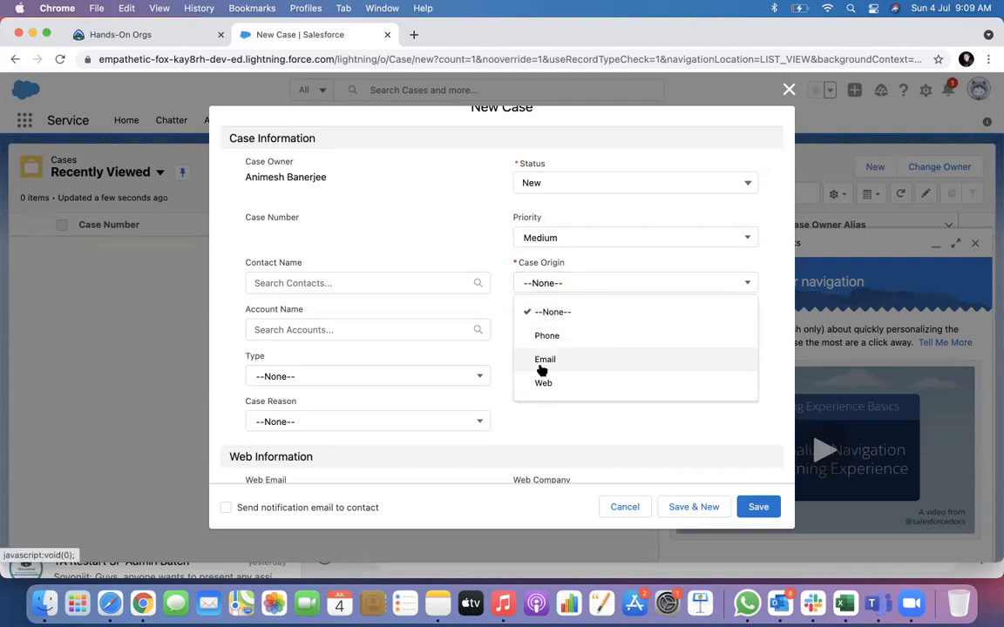
{"action": "left_click", "coordinate": [536, 336]}
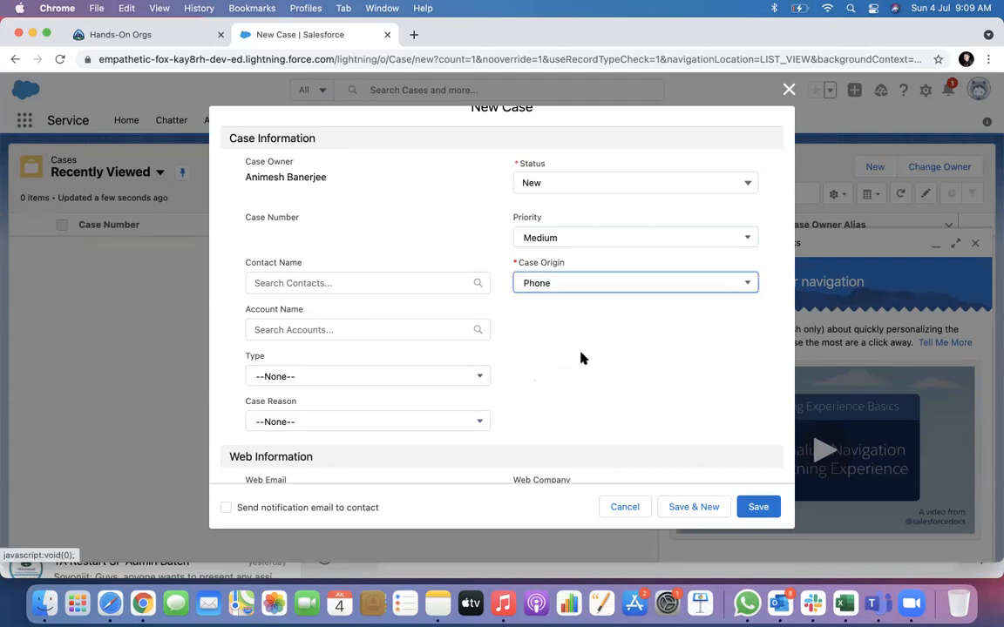
Set Account Name to GenePoint and reopen the Contact Name lookup.
{"action": "scroll", "coordinate": [582, 357], "scroll_direction": "down", "scroll_amount": 2}
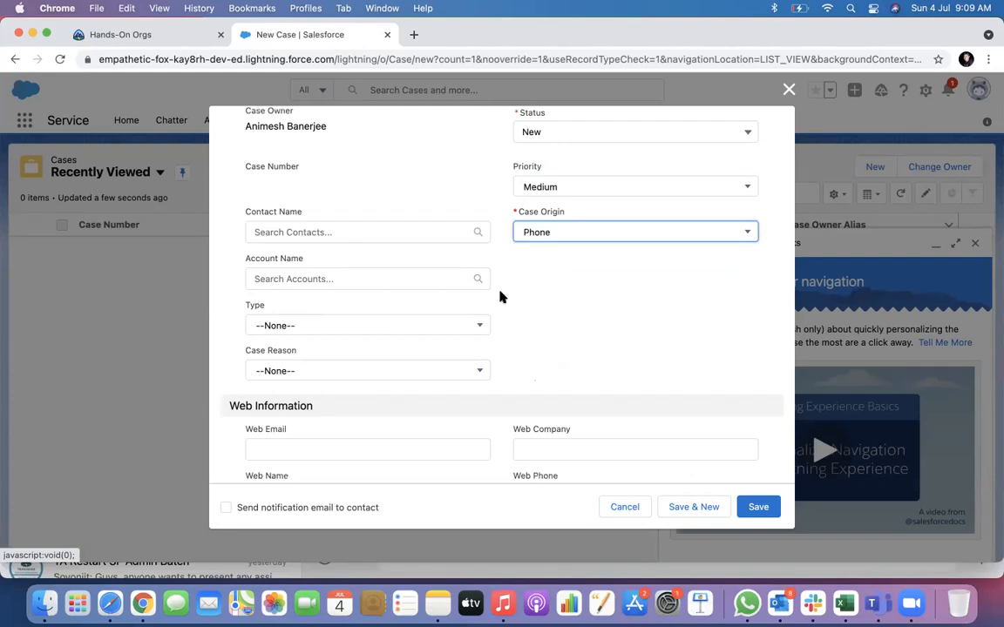
{"action": "left_click", "coordinate": [303, 235]}
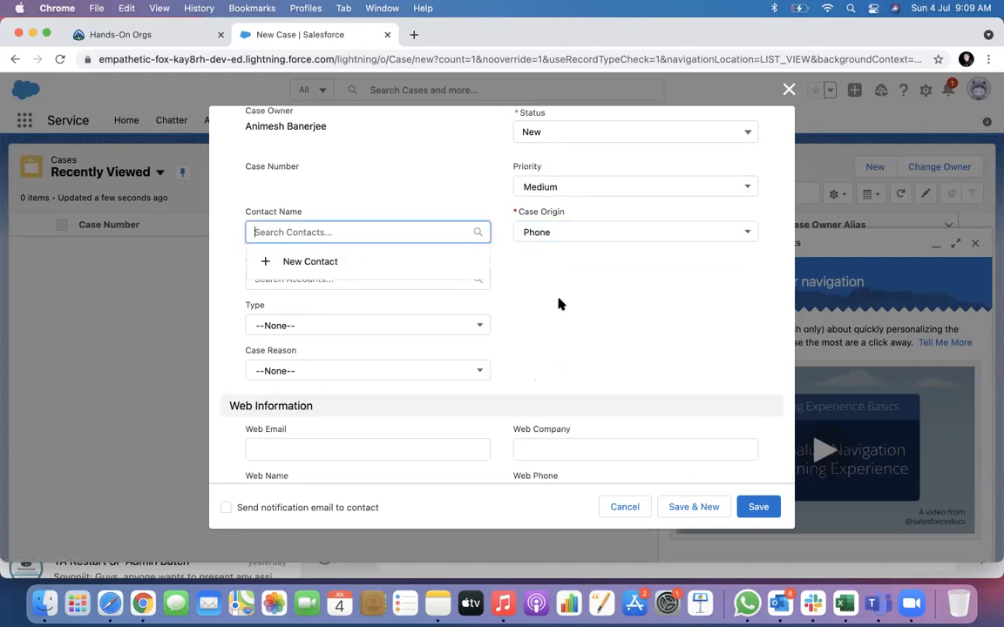
{"action": "left_click", "coordinate": [464, 293]}
{"action": "left_click", "coordinate": [346, 272]}
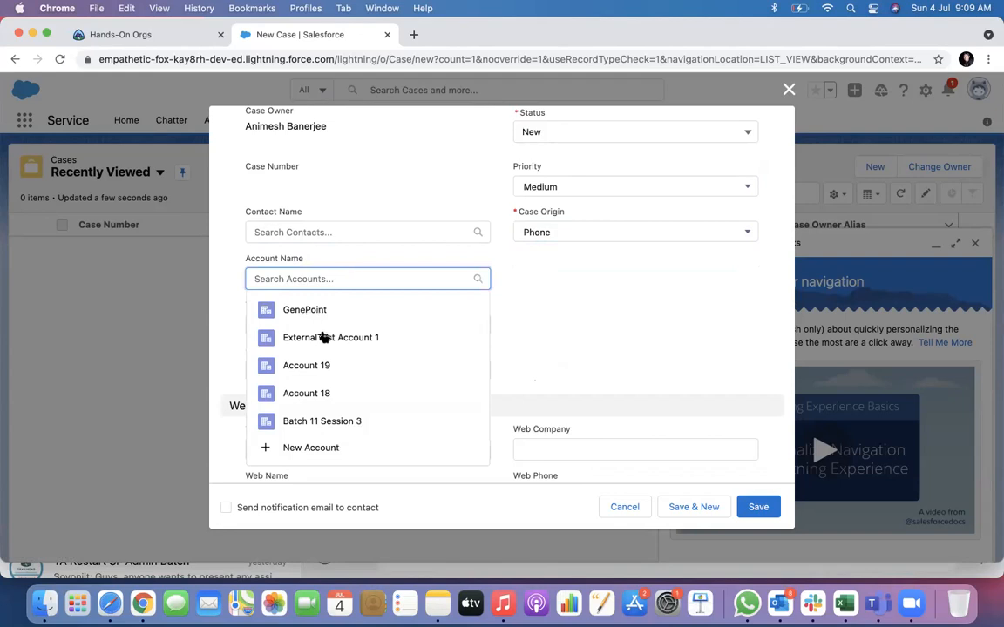
{"action": "left_click", "coordinate": [316, 311]}
{"action": "left_click", "coordinate": [341, 233]}
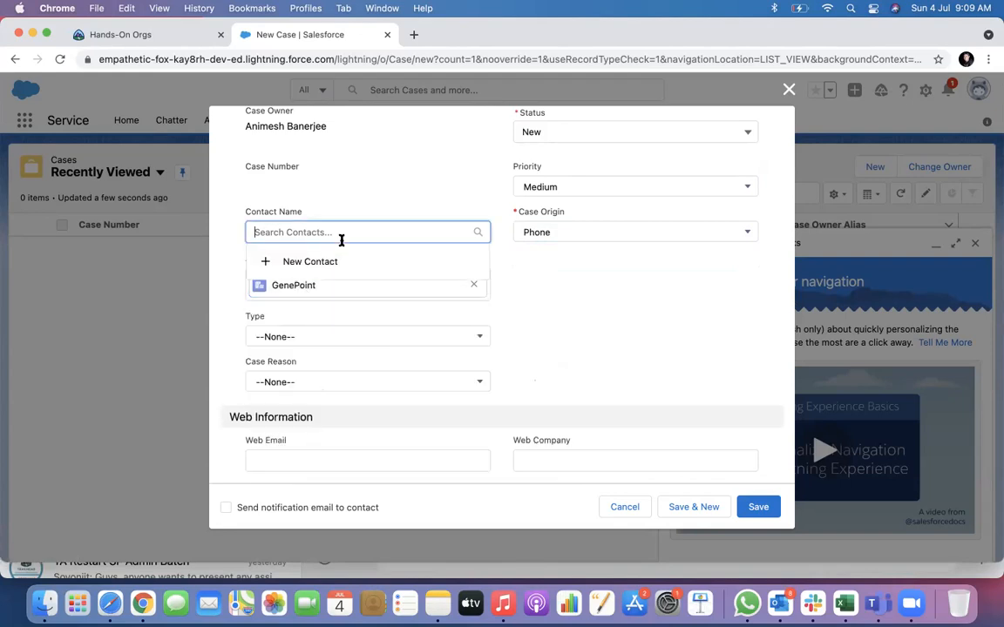
{"action": "left_click", "coordinate": [537, 308]}
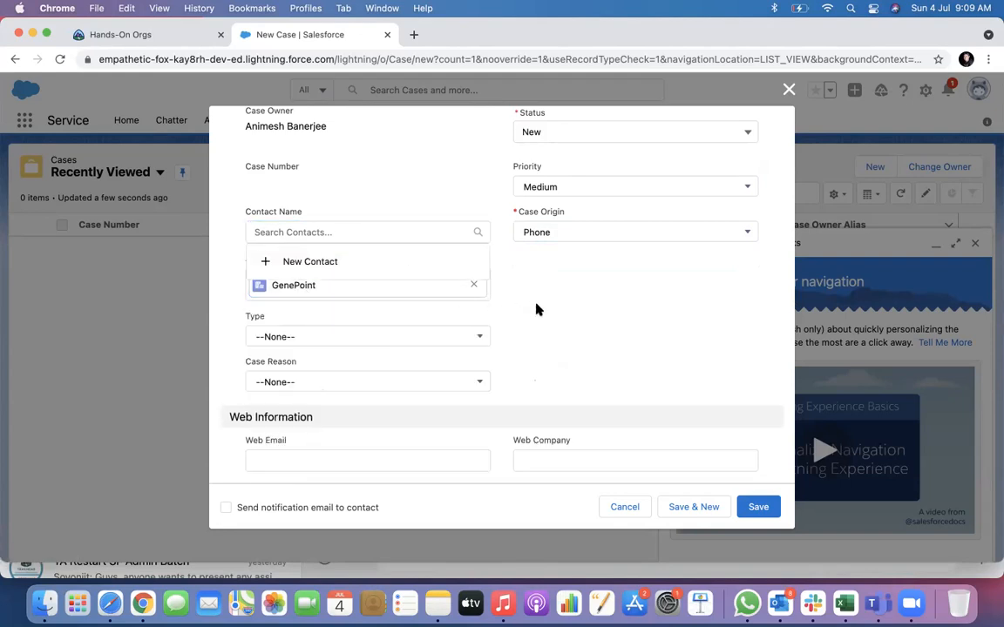
{"action": "left_click", "coordinate": [288, 233]}
Create contact Test Contact under account GenePoint from the Contact Name lookup and save it.
{"action": "left_click", "coordinate": [315, 262]}
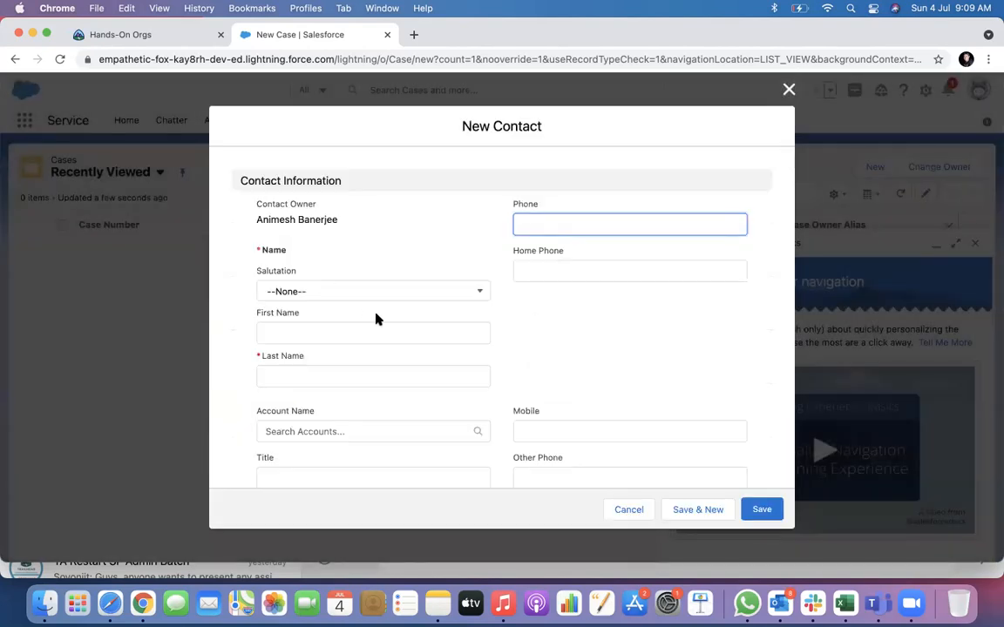
{"action": "left_click", "coordinate": [330, 296]}
{"action": "left_click", "coordinate": [668, 318]}
{"action": "left_click", "coordinate": [281, 337]}
{"action": "type", "text": "Test"}
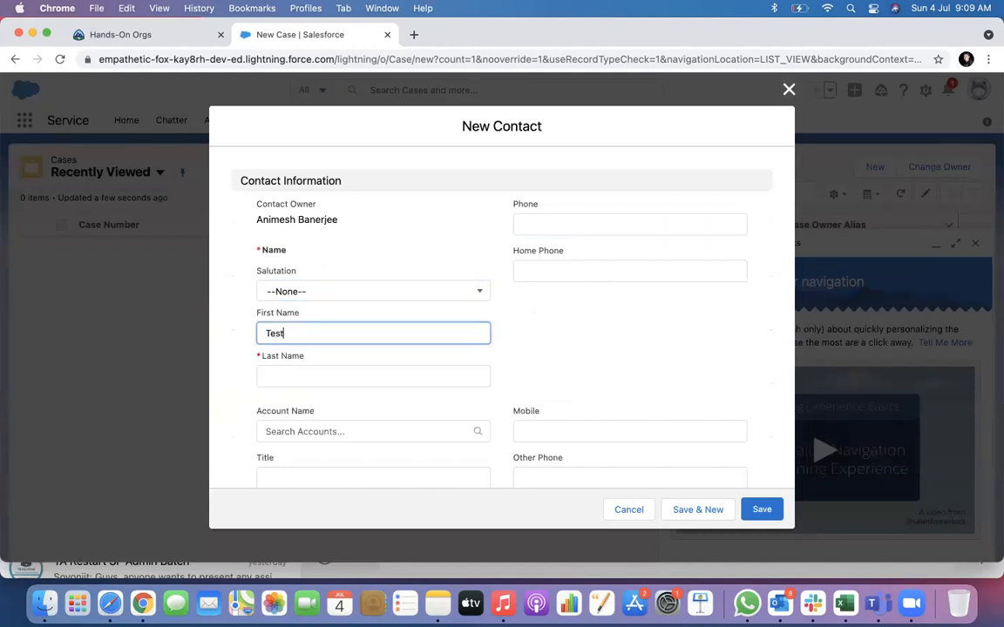
{"action": "left_click", "coordinate": [305, 377]}
{"action": "type", "text": "Cont"}
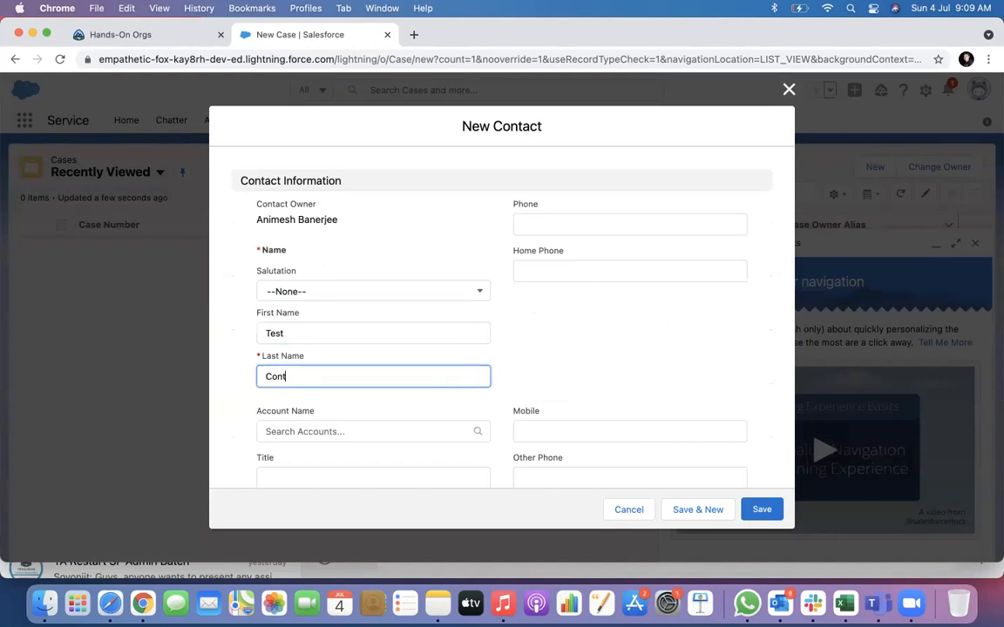
{"action": "type", "text": "act"}
{"action": "scroll", "coordinate": [301, 383], "scroll_direction": "down", "scroll_amount": 1}
{"action": "left_click", "coordinate": [301, 383]}
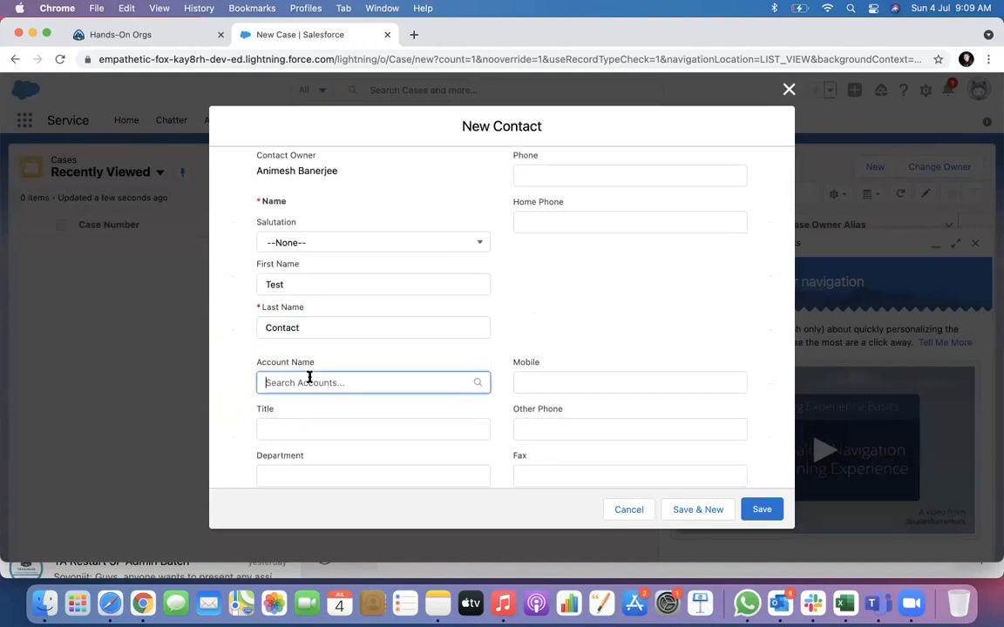
{"action": "left_click", "coordinate": [305, 415]}
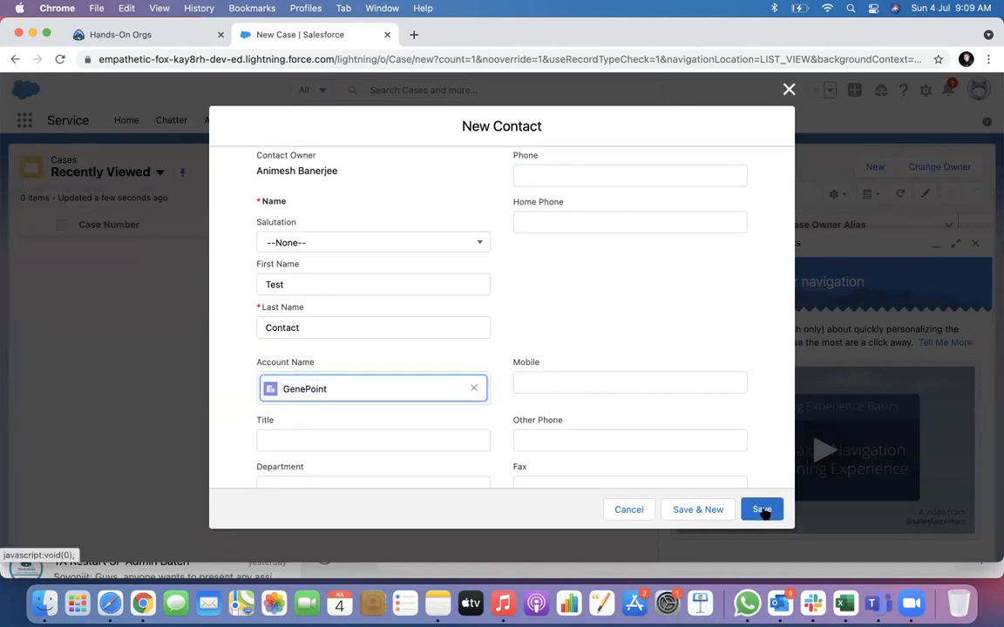
{"action": "left_click", "coordinate": [761, 510]}
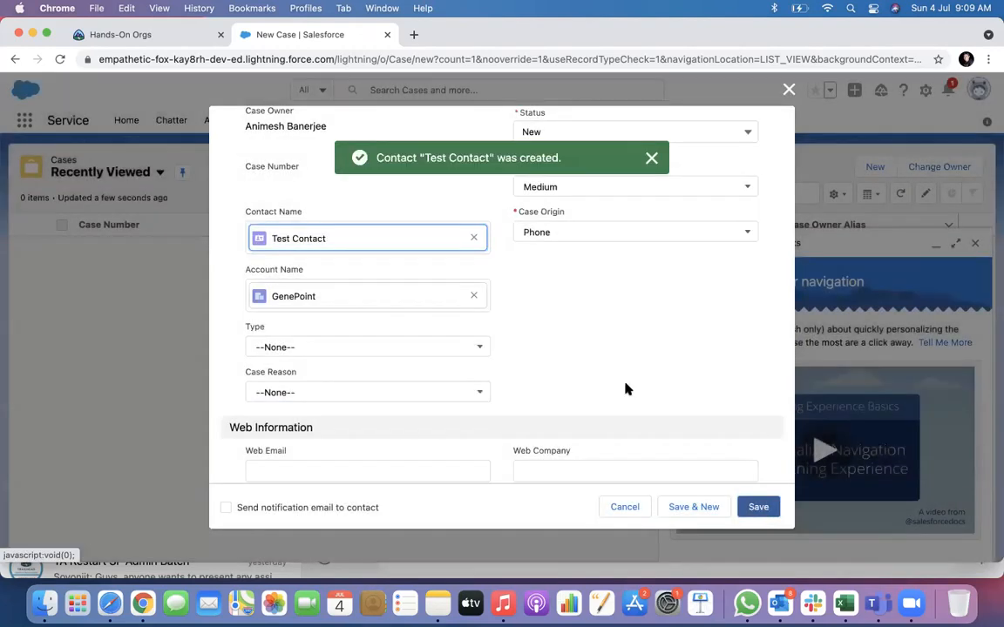
Leave Type blank, enter subject 'Machine is not working', and save the case.
{"action": "scroll", "coordinate": [435, 297], "scroll_direction": "down", "scroll_amount": 1}
{"action": "left_click", "coordinate": [436, 297]}
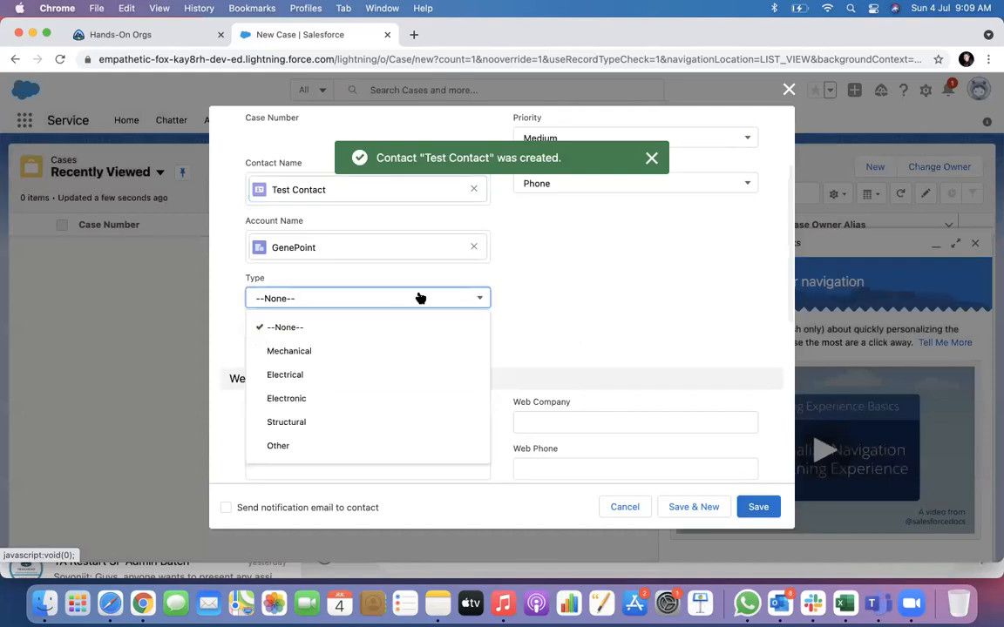
{"action": "left_click", "coordinate": [607, 285]}
{"action": "scroll", "coordinate": [607, 252], "scroll_direction": "down", "scroll_amount": 10}
{"action": "left_click", "coordinate": [297, 301]}
{"action": "type", "text": "My"}
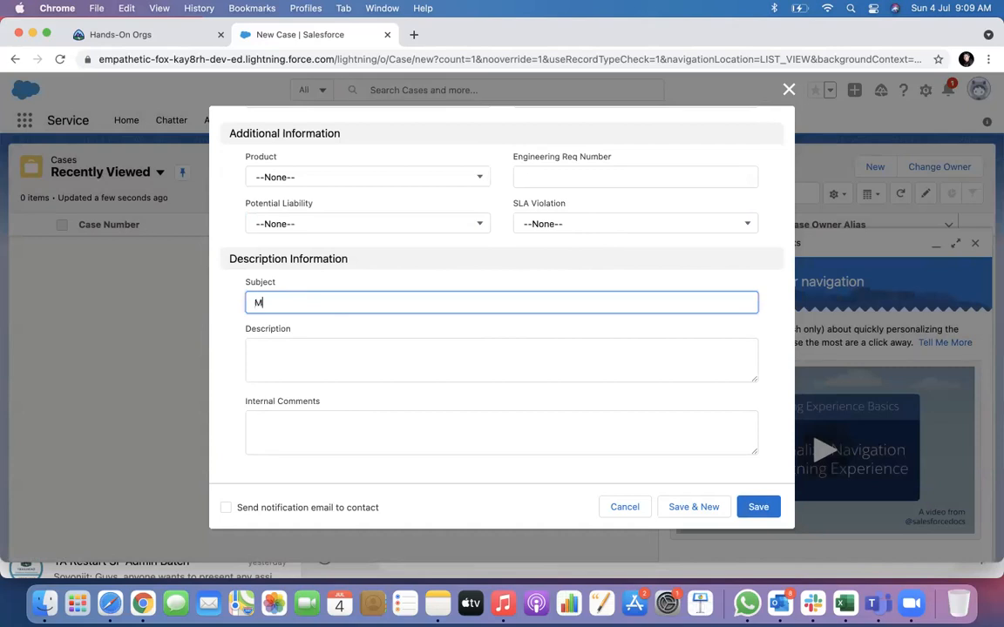
{"action": "key", "text": "BackSpace"}
{"action": "key", "text": "BackSpace"}
{"action": "key", "text": "BackSpace"}
{"action": "type", "text": "Machine is not working"}
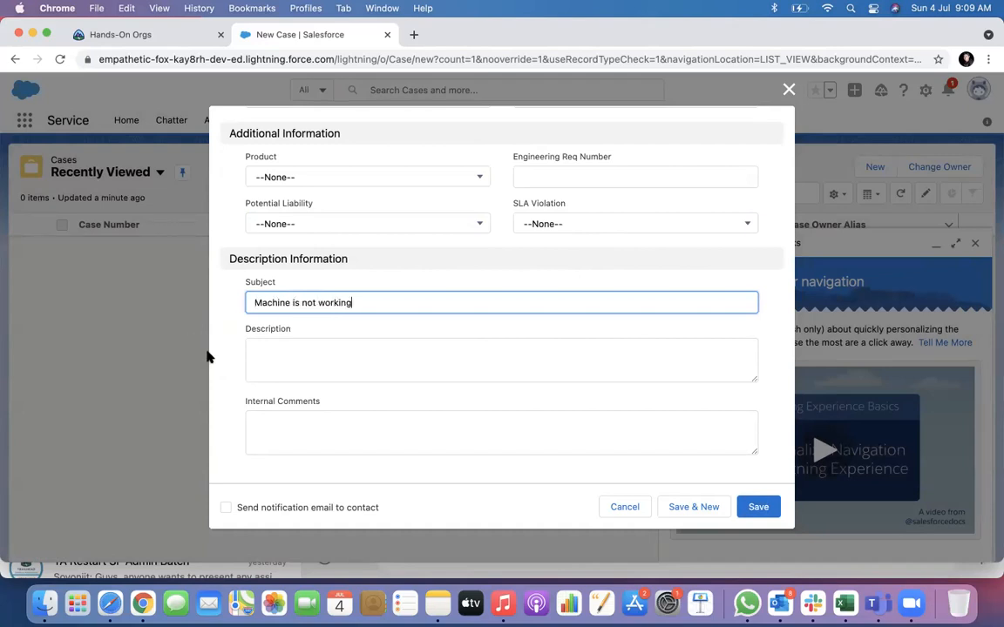
{"action": "left_click", "coordinate": [329, 347]}
{"action": "left_click", "coordinate": [321, 419]}
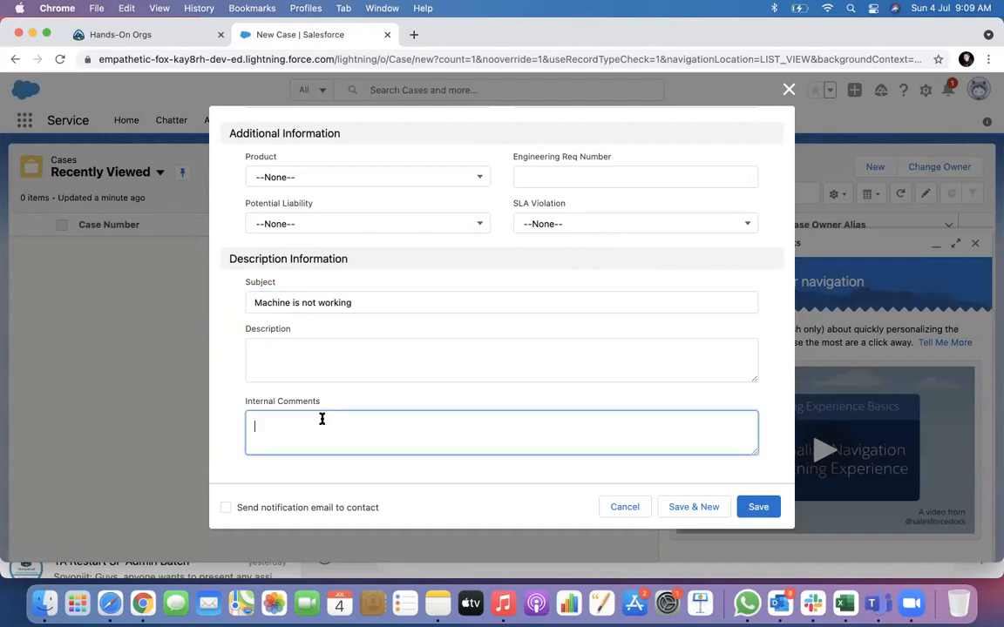
{"action": "left_click", "coordinate": [757, 505]}
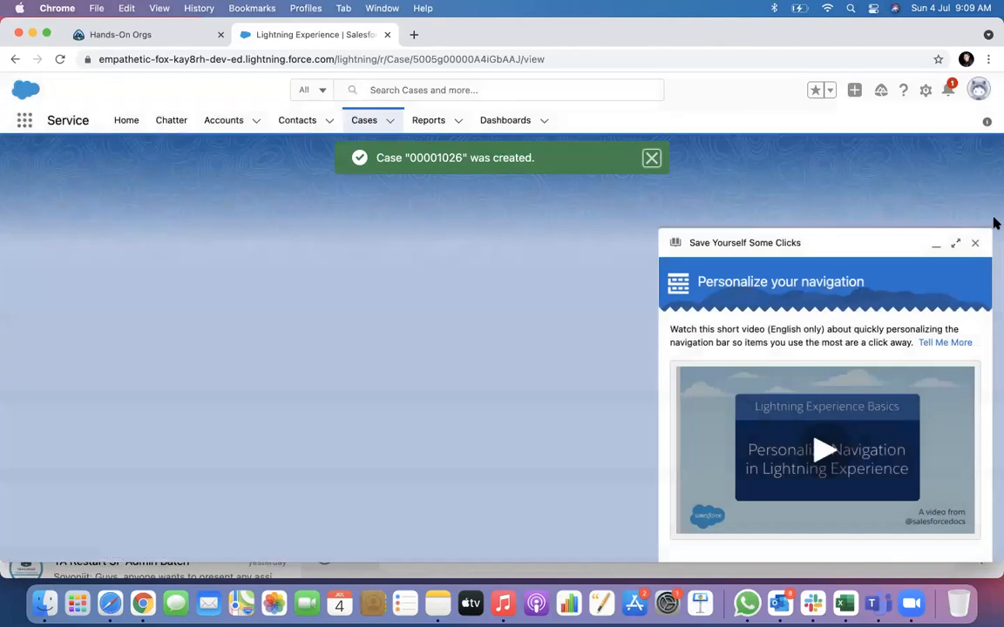
Close the navigation tips and show the case's Related tab lists.
{"action": "left_click", "coordinate": [975, 242]}
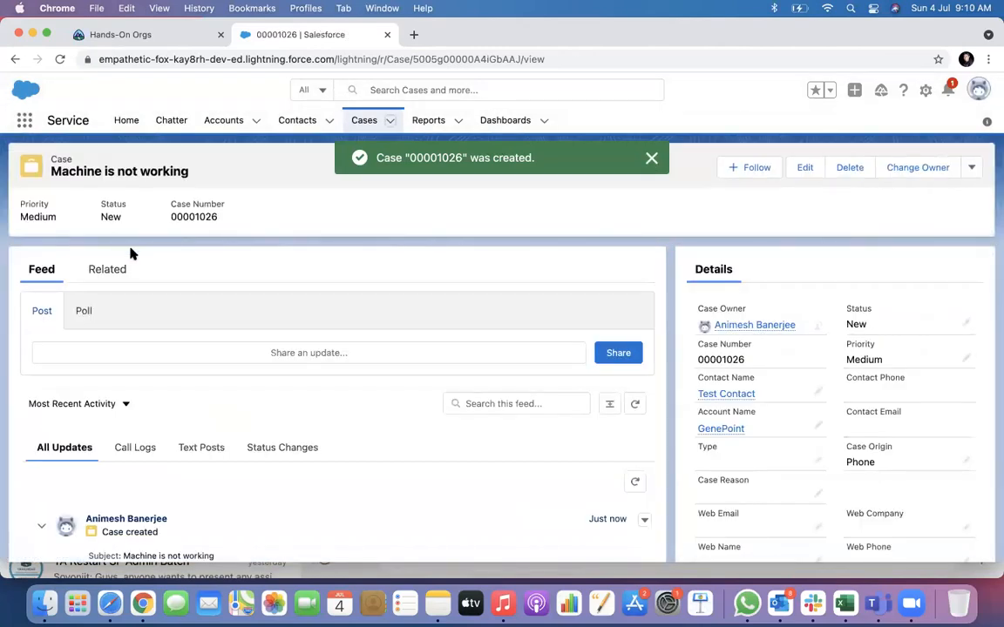
{"action": "left_click", "coordinate": [103, 271]}
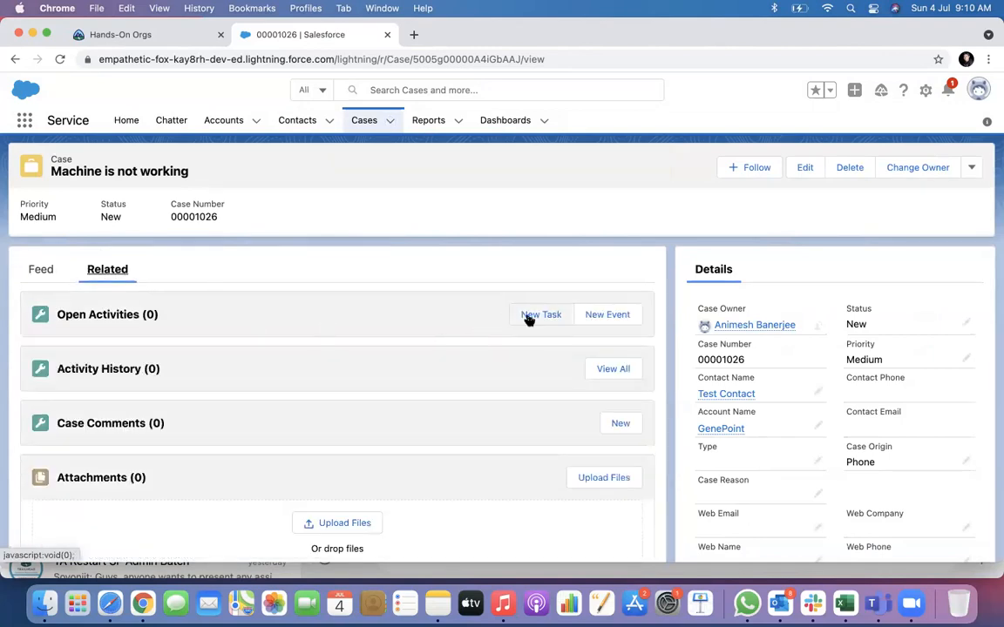
{"action": "scroll", "coordinate": [311, 354], "scroll_direction": "down", "scroll_amount": 1}
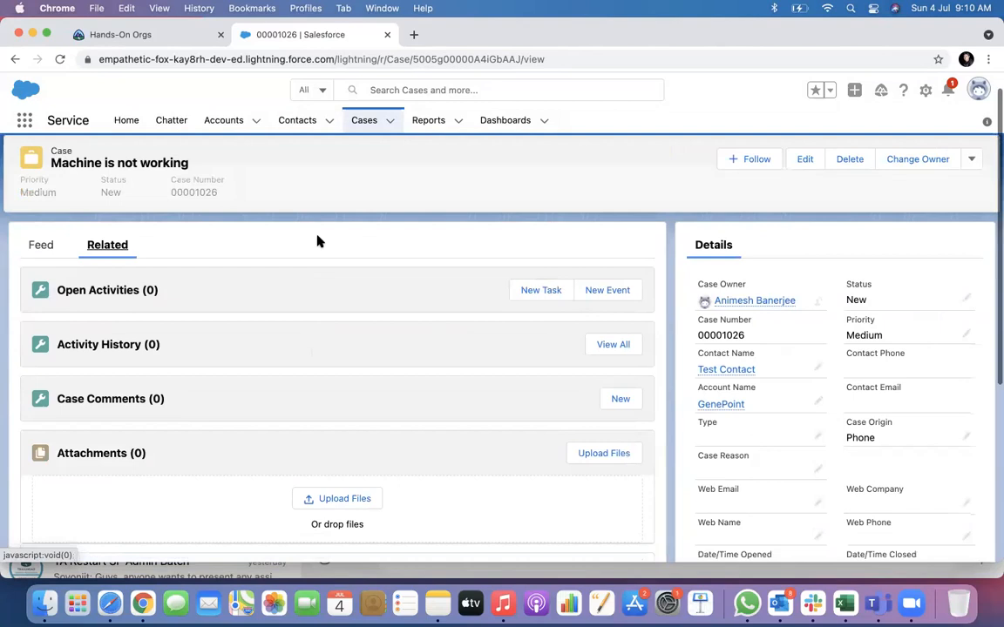
{"action": "scroll", "coordinate": [768, 397], "scroll_direction": "down", "scroll_amount": 5}
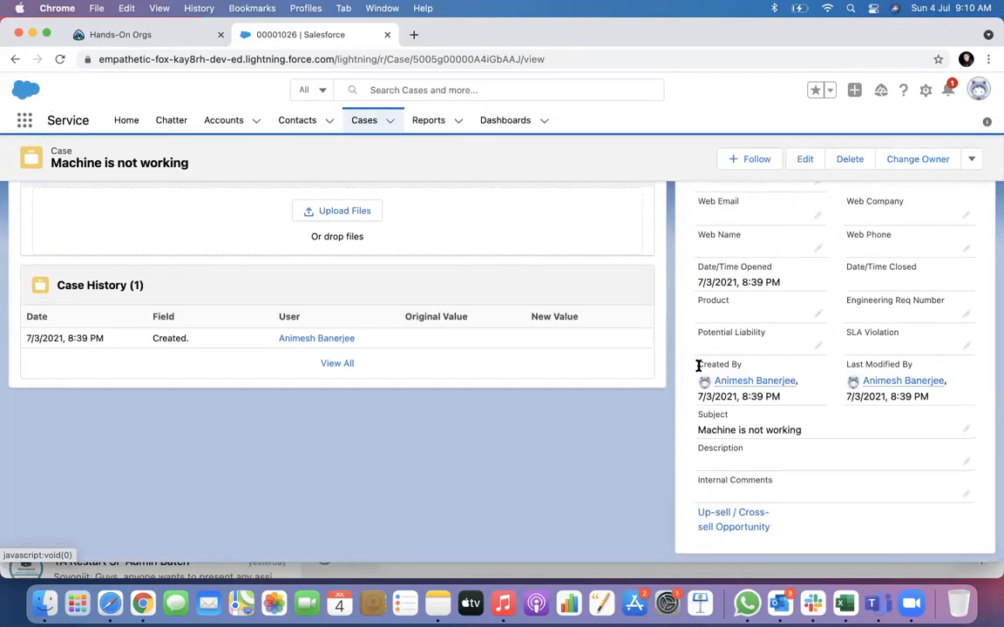
Follow the Up-sell / Cross-sell Opportunity link, close the resulting login tab, and maximise Chrome.
{"action": "left_click", "coordinate": [740, 533]}
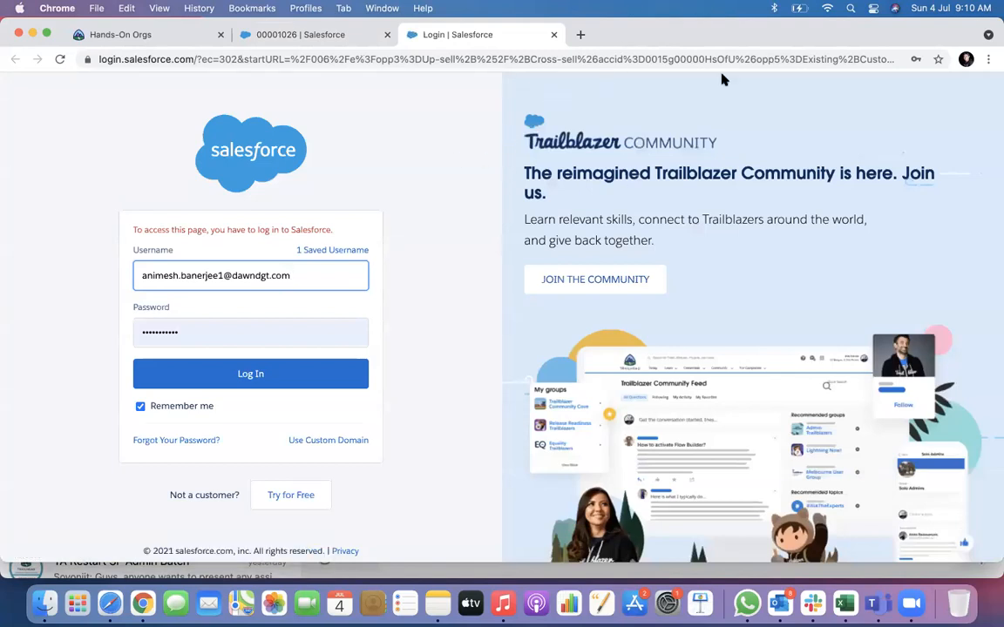
{"action": "left_click_drag", "start_coordinate": [784, 41], "coordinate": [778, 141]}
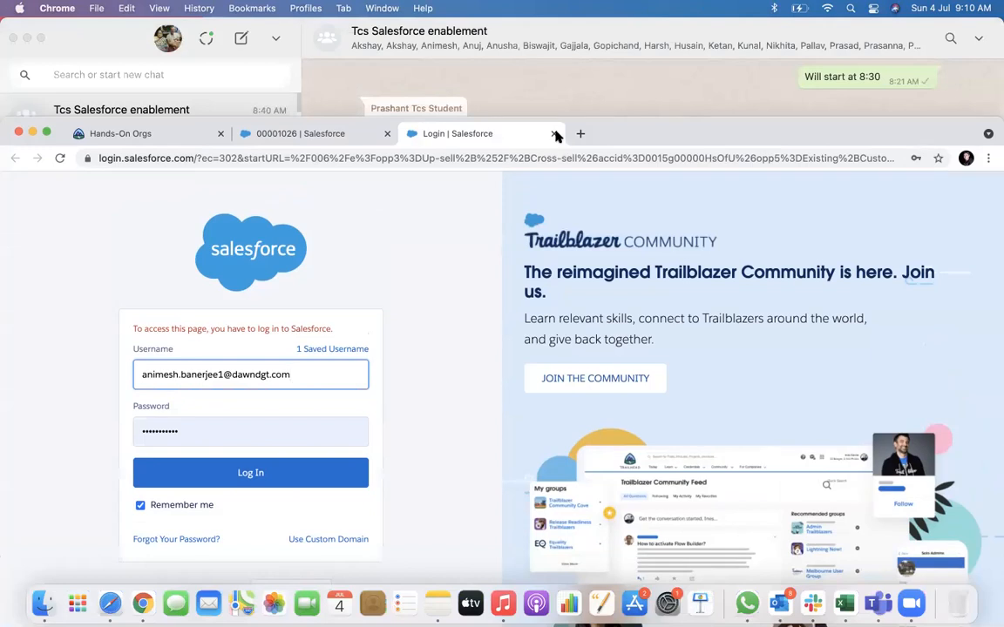
{"action": "left_click", "coordinate": [555, 133]}
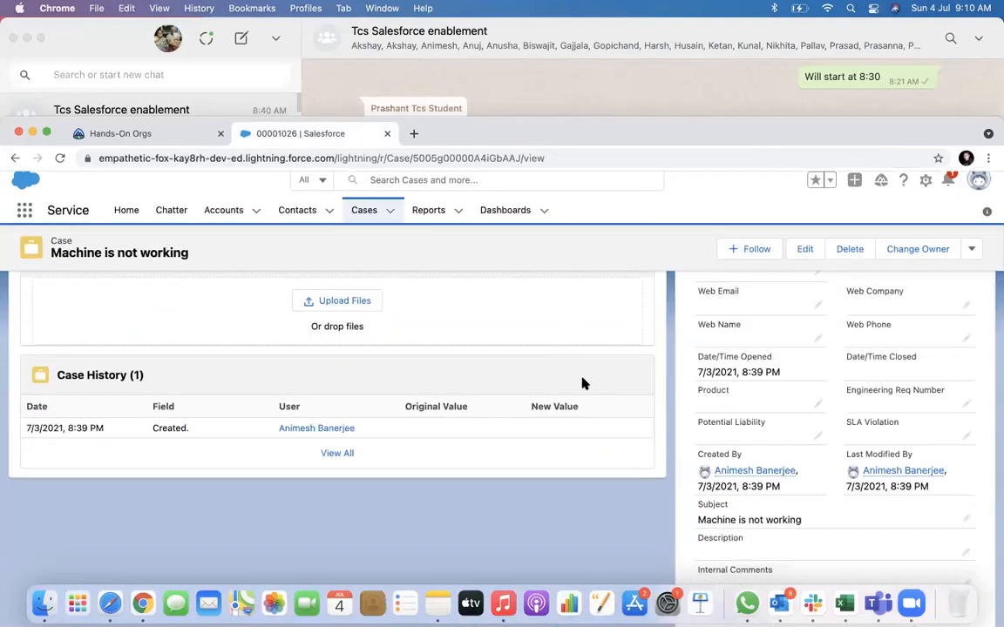
{"action": "left_click", "coordinate": [46, 132]}
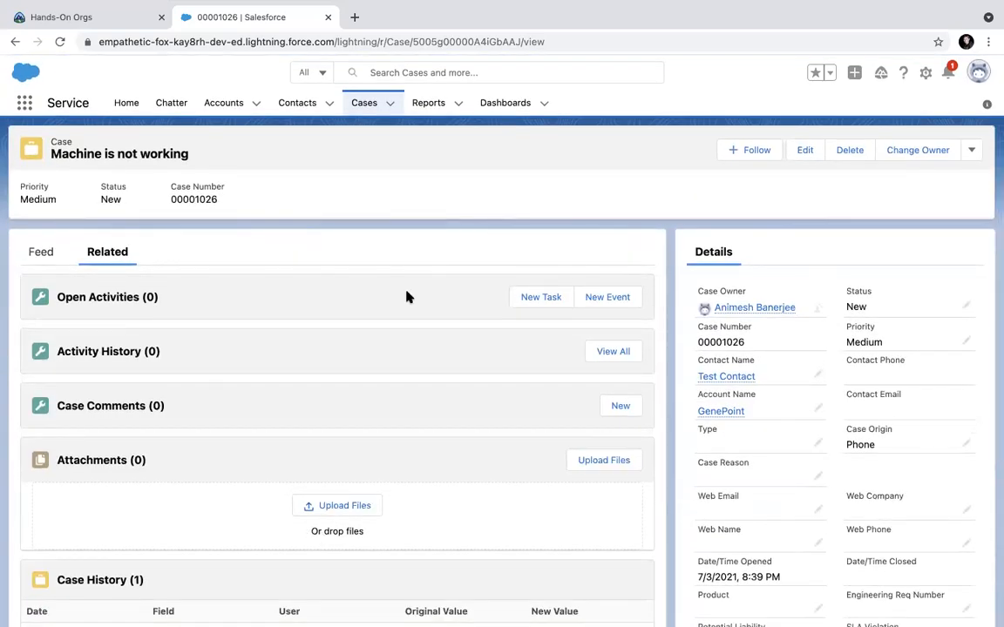
Add a Case Comments entry reading 'Problem is being attended to' and save it.
{"action": "left_click", "coordinate": [619, 405]}
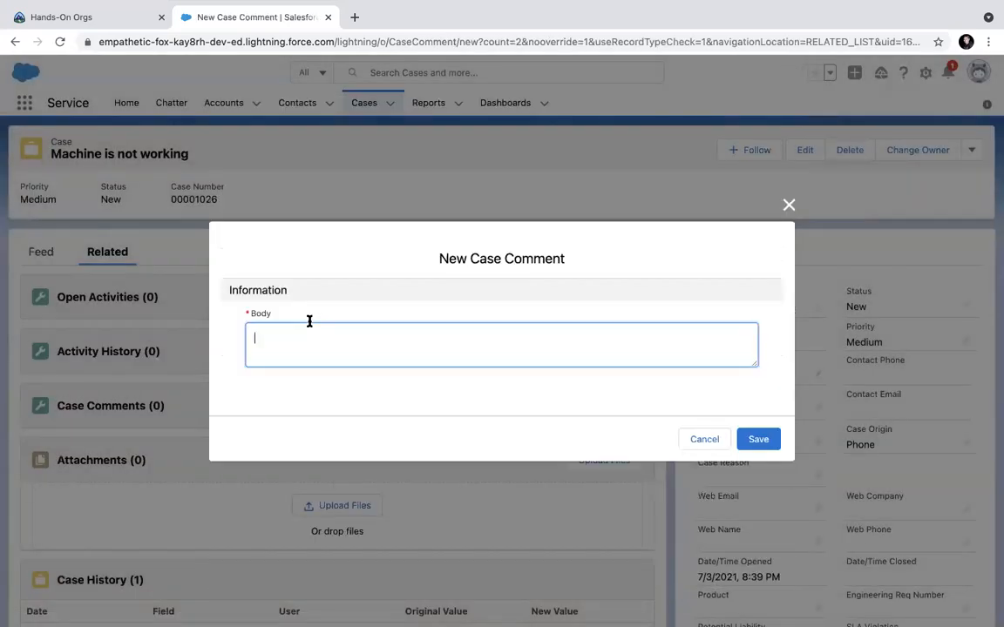
{"action": "type", "text": "Problem is bri"}
{"action": "key", "text": "BackSpace"}
{"action": "key", "text": "BackSpace"}
{"action": "type", "text": "eing attended to"}
{"action": "left_click", "coordinate": [756, 439]}
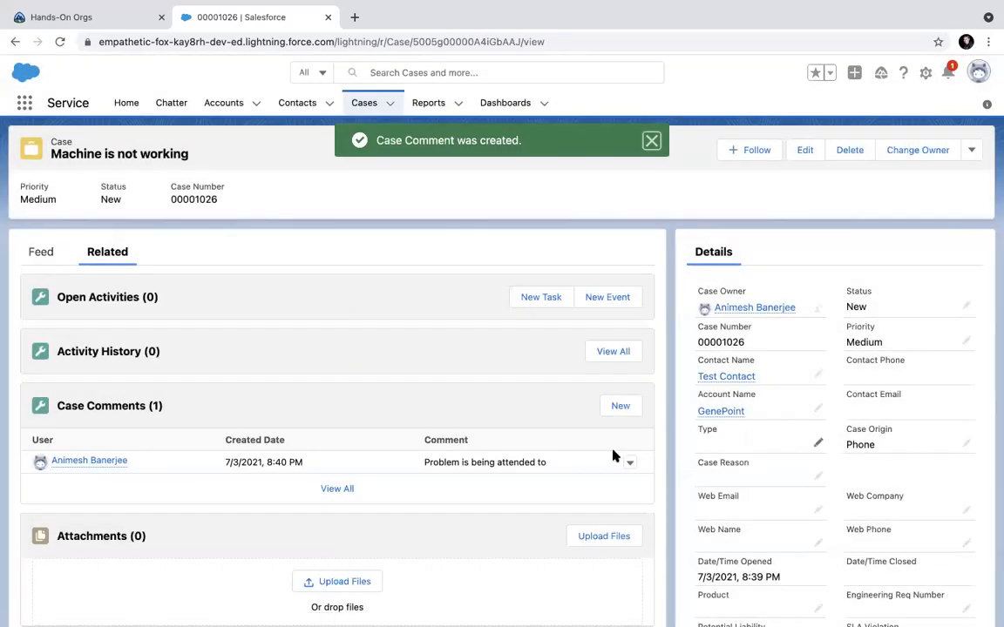
{"action": "scroll", "coordinate": [495, 514], "scroll_direction": "down", "scroll_amount": 1}
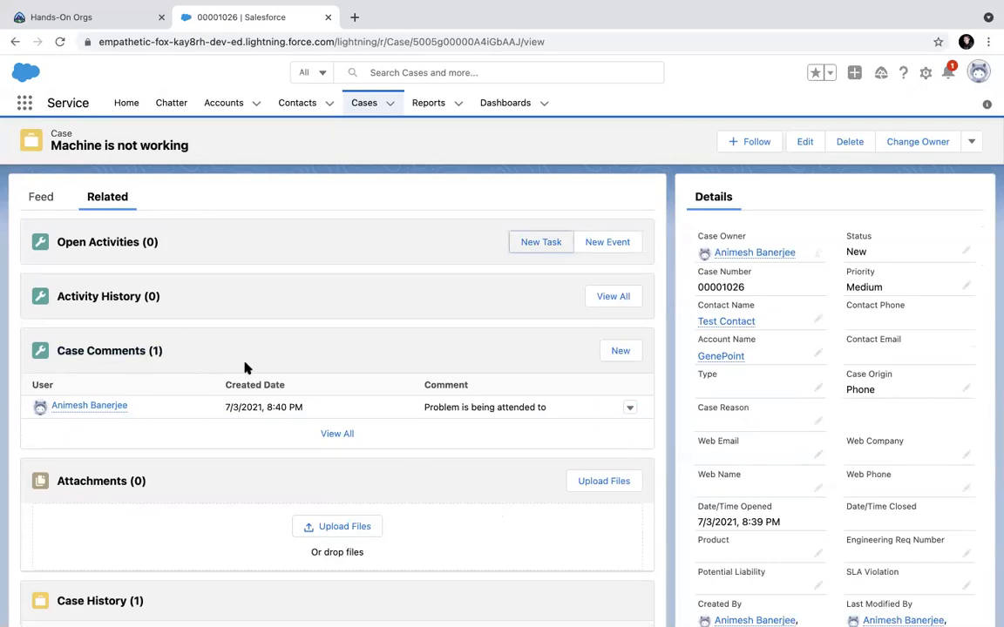
{"action": "scroll", "coordinate": [246, 365], "scroll_direction": "up", "scroll_amount": 1}
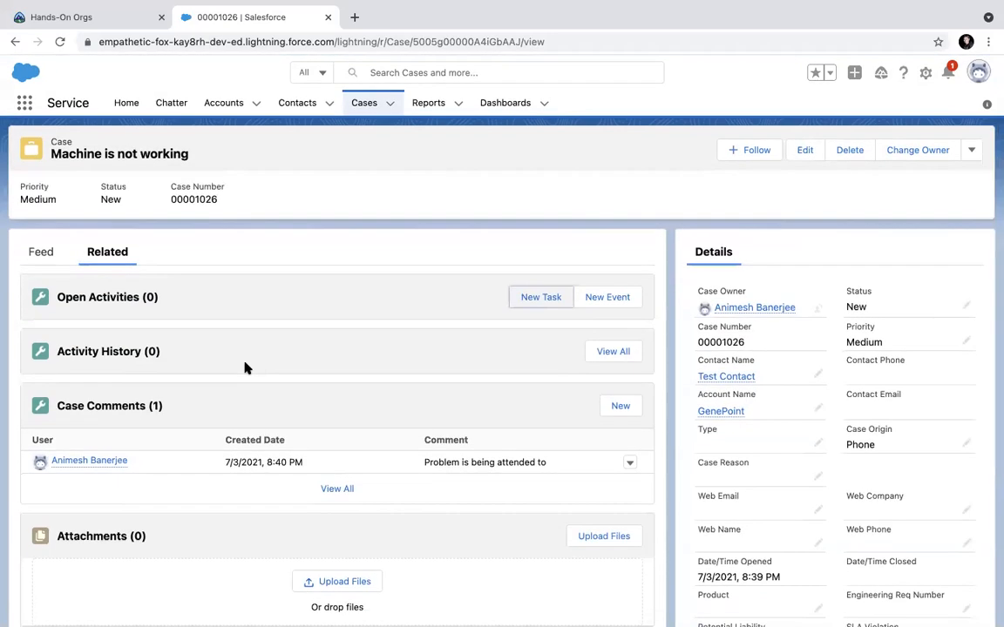
{"action": "left_click", "coordinate": [40, 252]}
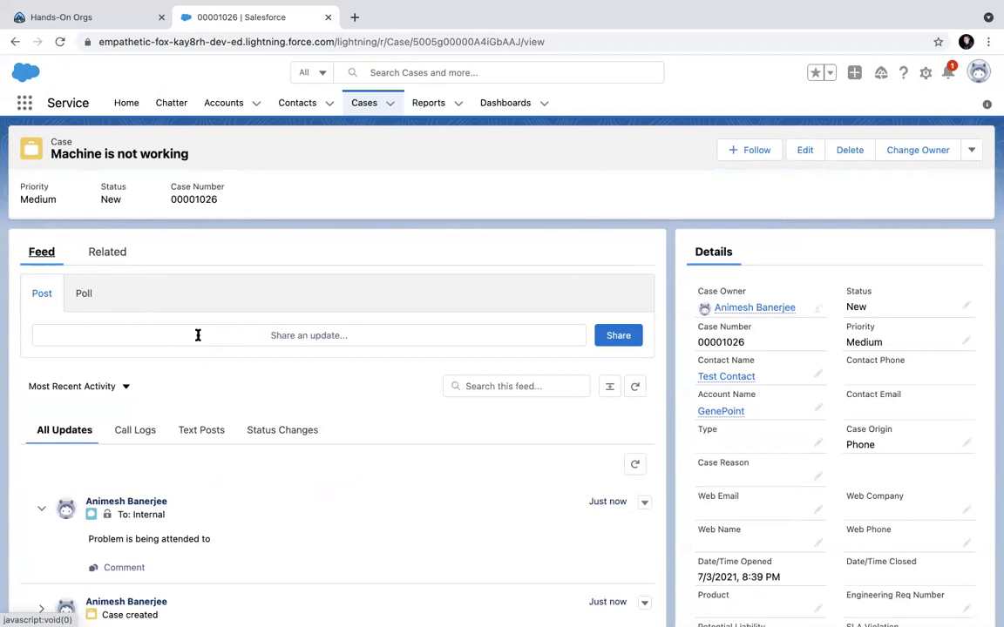
{"action": "left_click", "coordinate": [264, 342]}
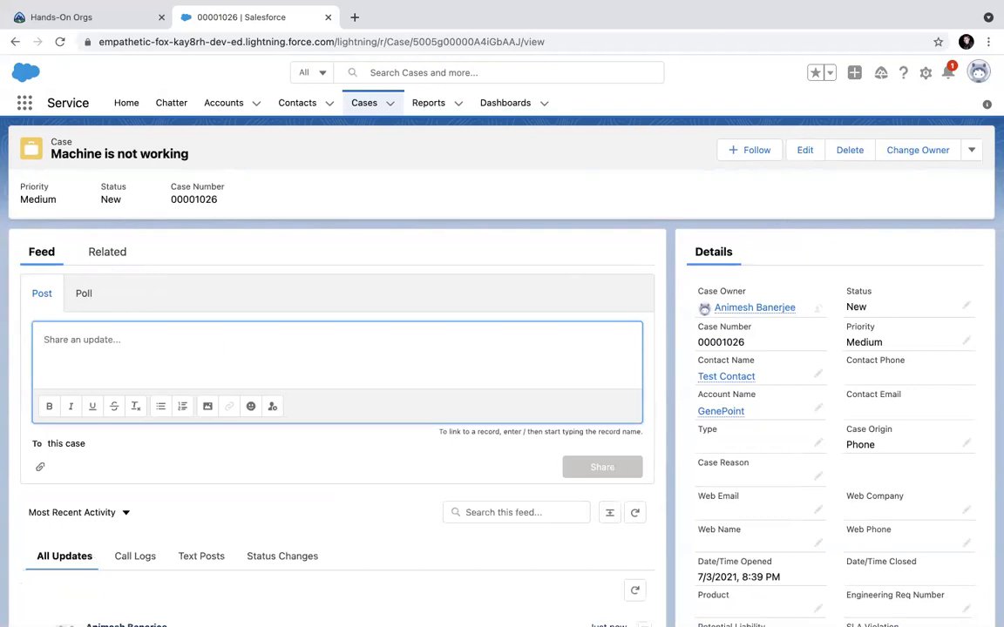
{"action": "type", "text": "@in"}
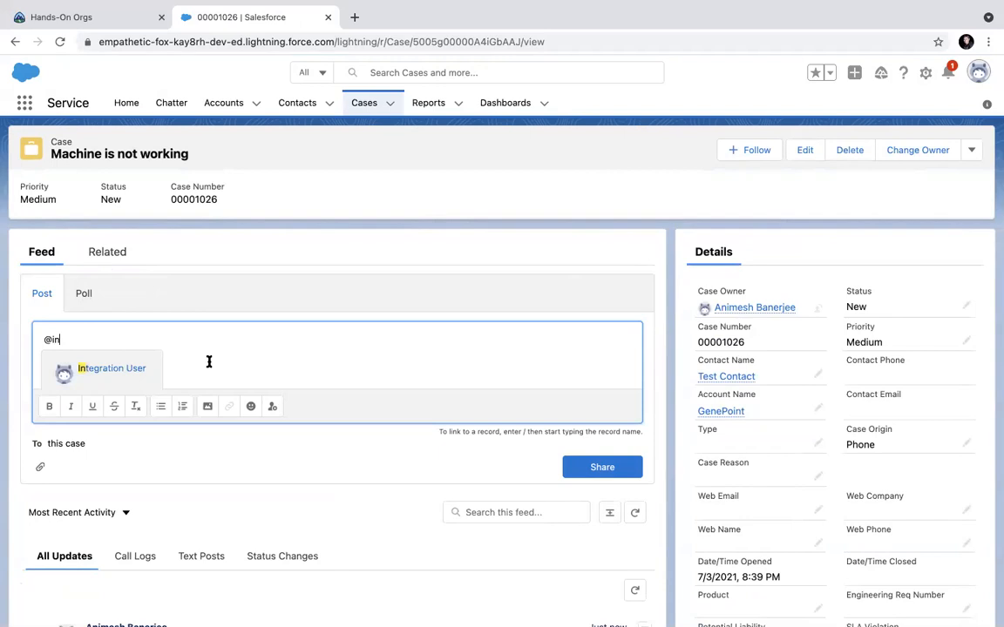
{"action": "left_click", "coordinate": [128, 371]}
Add 'needs your attention' after the mention and share the post to the case feed.
{"action": "type", "text": "be"}
{"action": "key", "text": "BackSpace"}
{"action": "key", "text": "BackSpace"}
{"action": "type", "text": "needs your atten"}
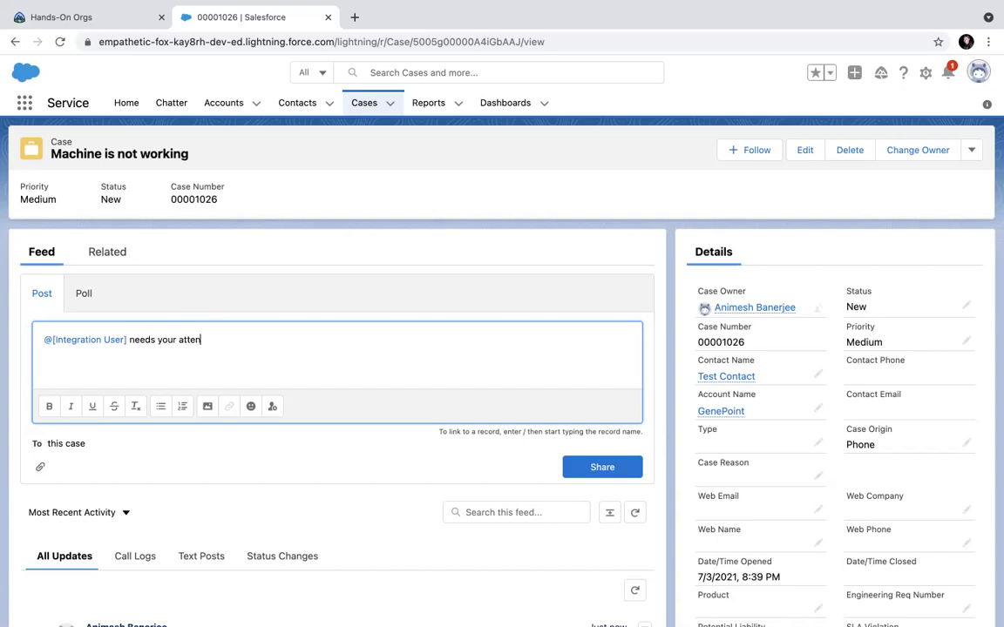
{"action": "type", "text": "tioub"}
{"action": "key", "text": "BackSpace"}
{"action": "key", "text": "BackSpace"}
{"action": "type", "text": "n"}
{"action": "left_click", "coordinate": [573, 471]}
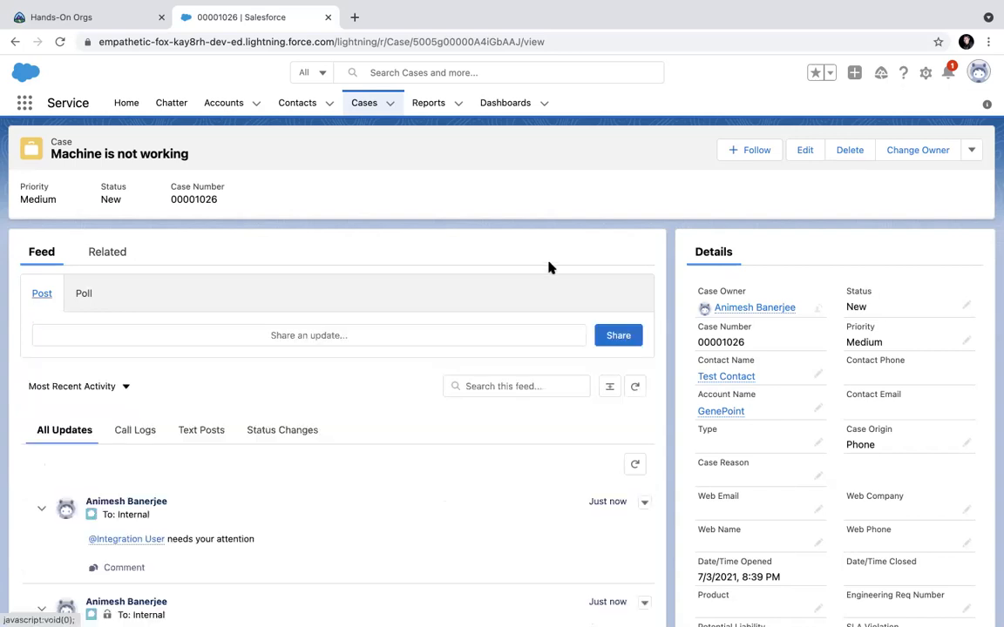
{"action": "scroll", "coordinate": [548, 265], "scroll_direction": "down", "scroll_amount": 2}
{"action": "scroll", "coordinate": [549, 265], "scroll_direction": "up", "scroll_amount": 2}
Switch to the Service Console app via an App Launcher search for 'conso' and open case 00001026.
{"action": "left_click", "coordinate": [23, 105]}
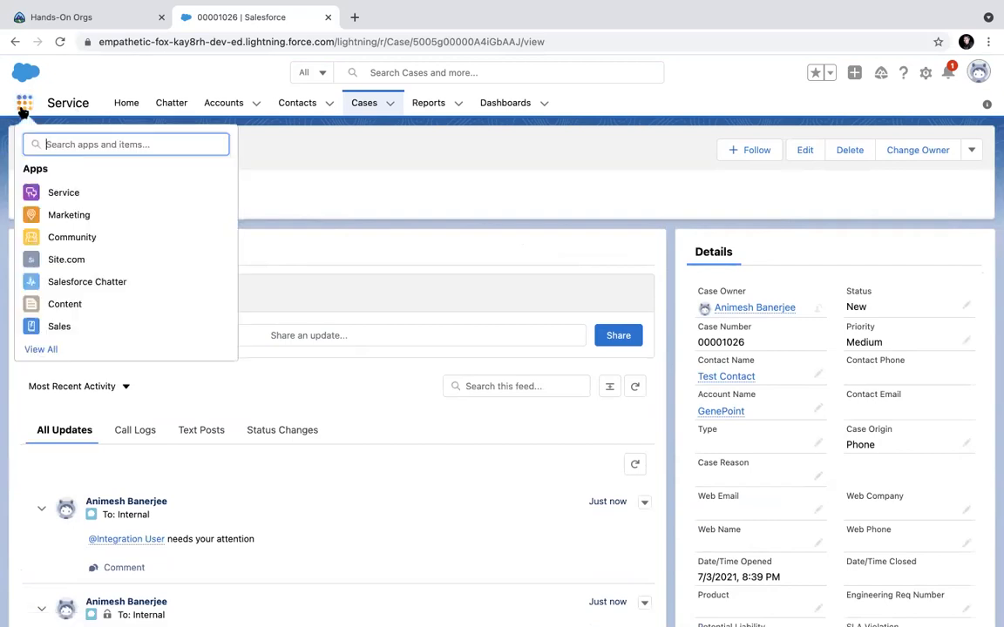
{"action": "type", "text": "conso"}
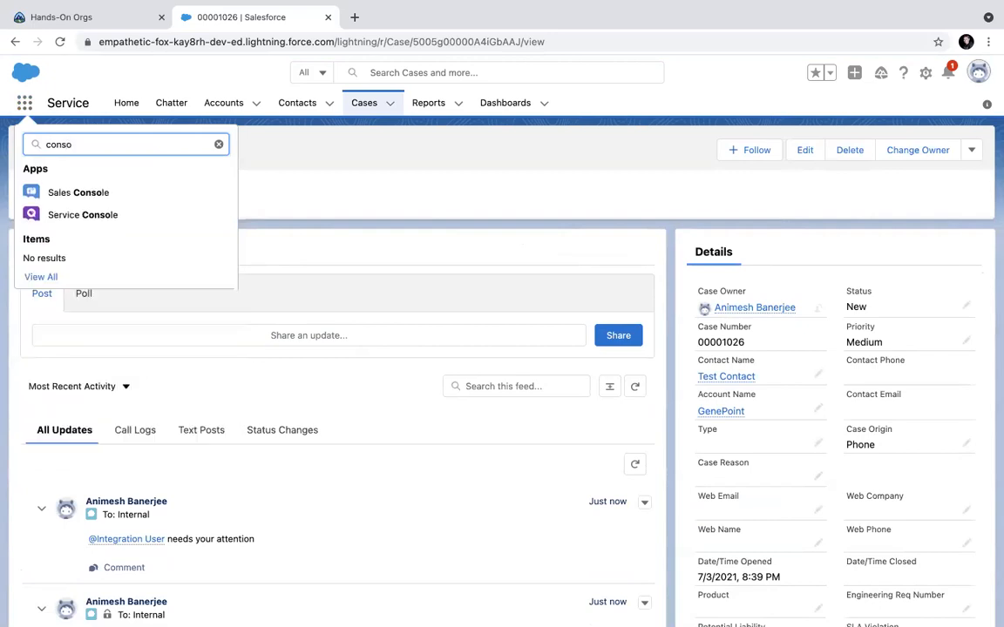
{"action": "left_click", "coordinate": [83, 216]}
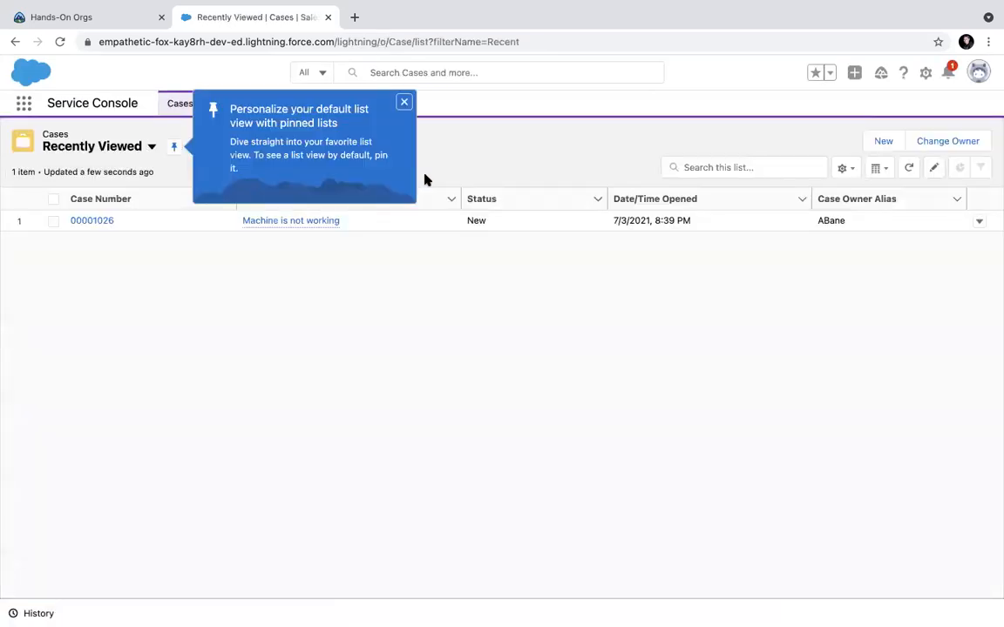
{"action": "left_click", "coordinate": [403, 103]}
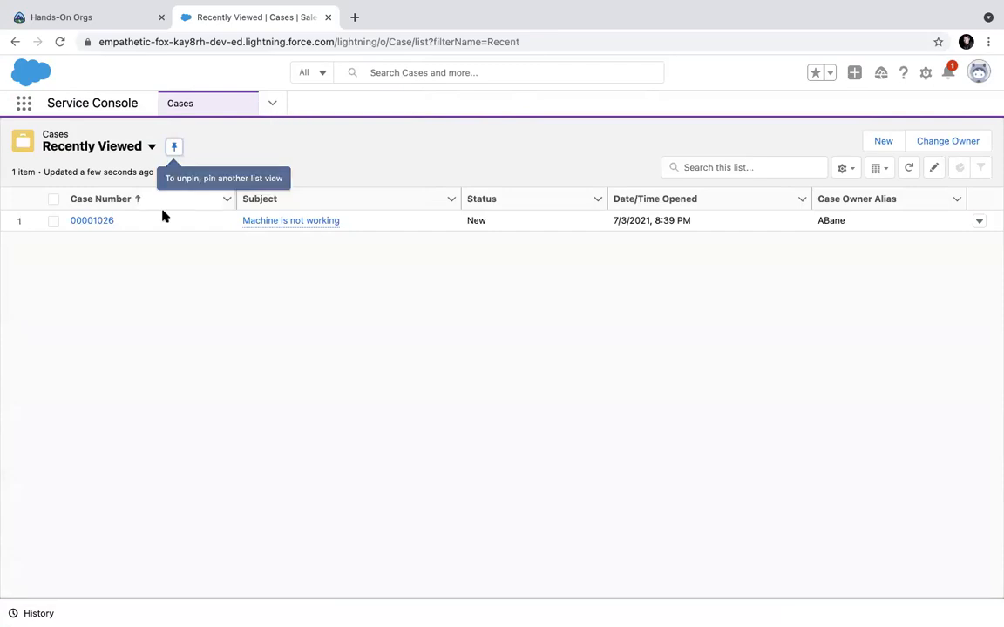
{"action": "double_click", "coordinate": [93, 221]}
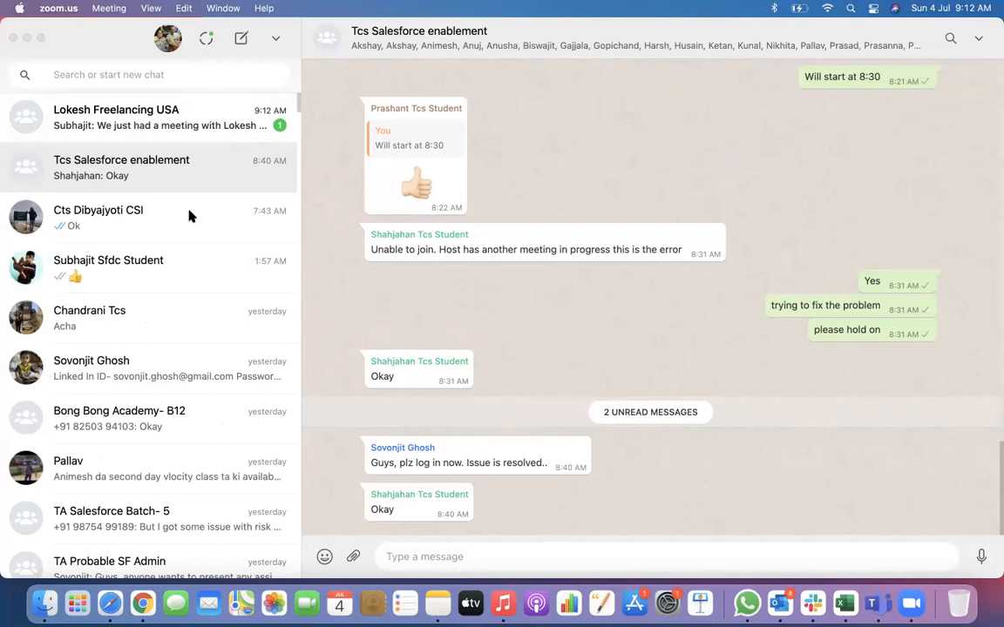
{"action": "left_click", "coordinate": [143, 601]}
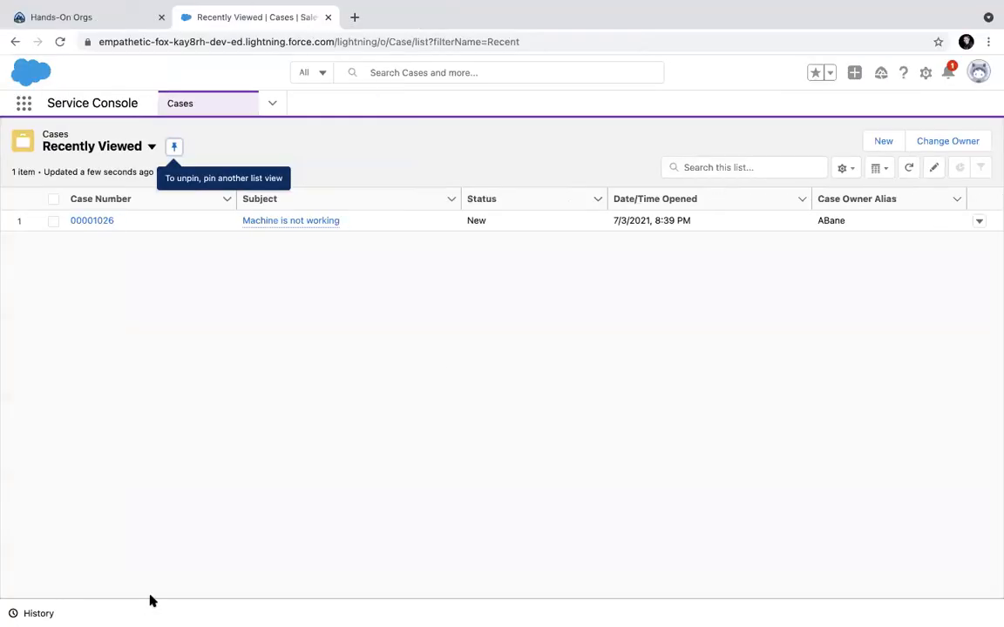
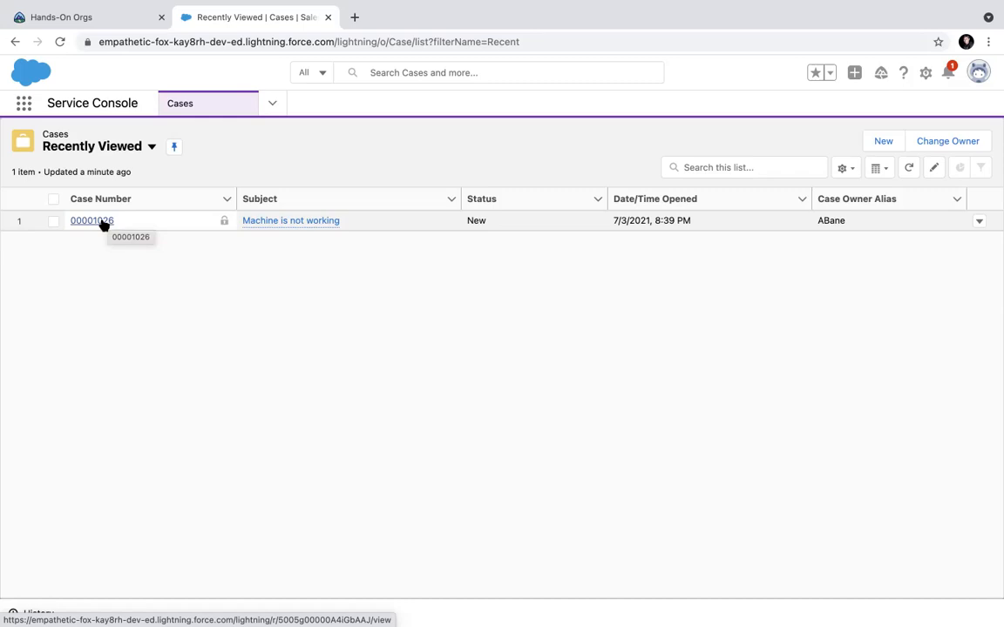
Open case 00001026 from Recently Viewed and scroll through its record.
{"action": "left_click", "coordinate": [100, 221]}
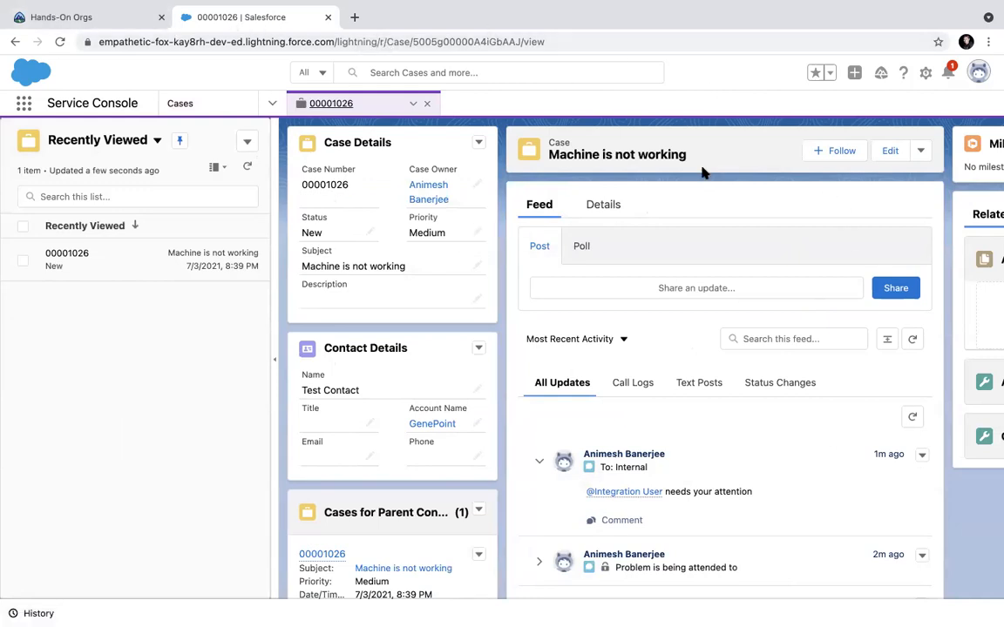
{"action": "scroll", "coordinate": [326, 374], "scroll_direction": "down", "scroll_amount": 1}
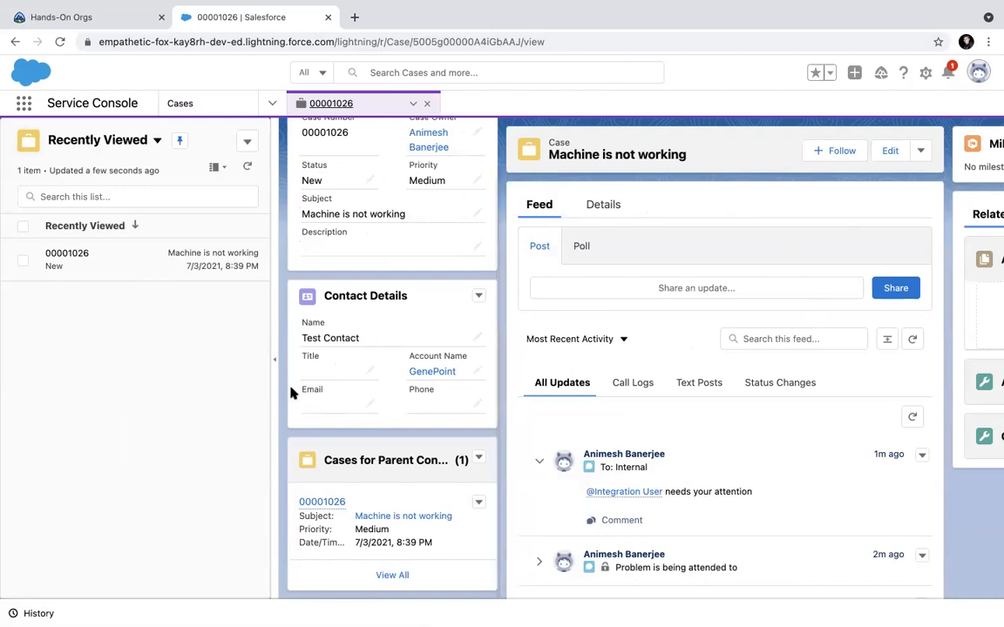
{"action": "scroll", "coordinate": [389, 394], "scroll_direction": "up", "scroll_amount": 1}
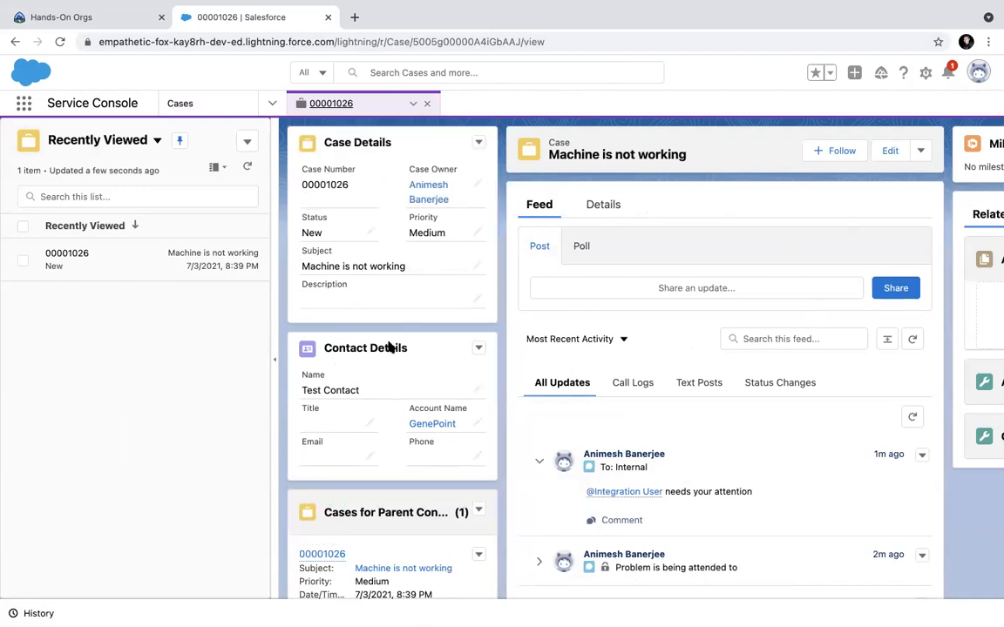
{"action": "scroll", "coordinate": [383, 418], "scroll_direction": "down", "scroll_amount": 1}
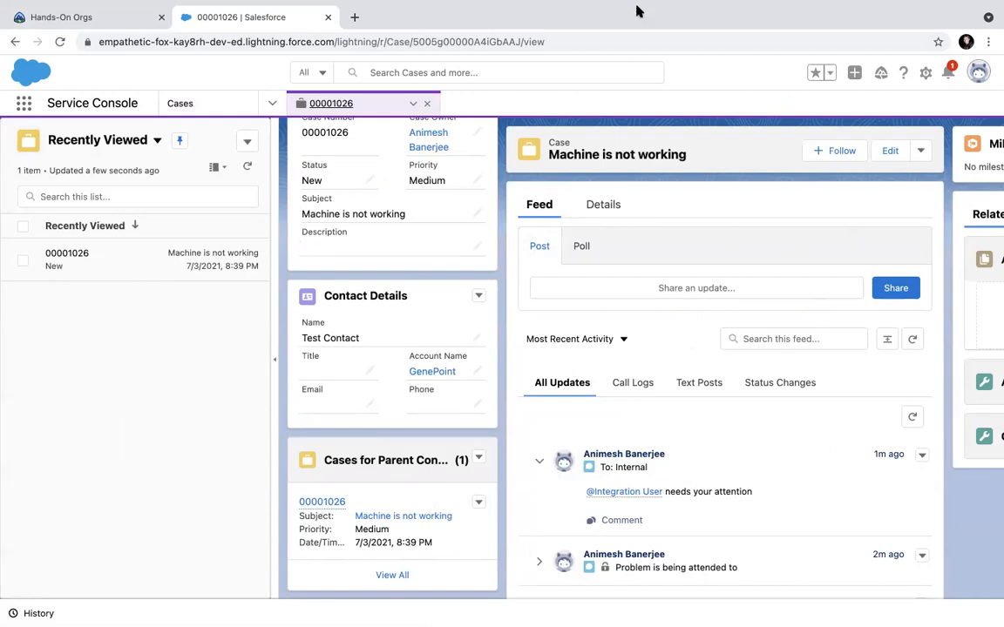
{"action": "scroll", "coordinate": [761, 242], "scroll_direction": "right", "scroll_amount": 4}
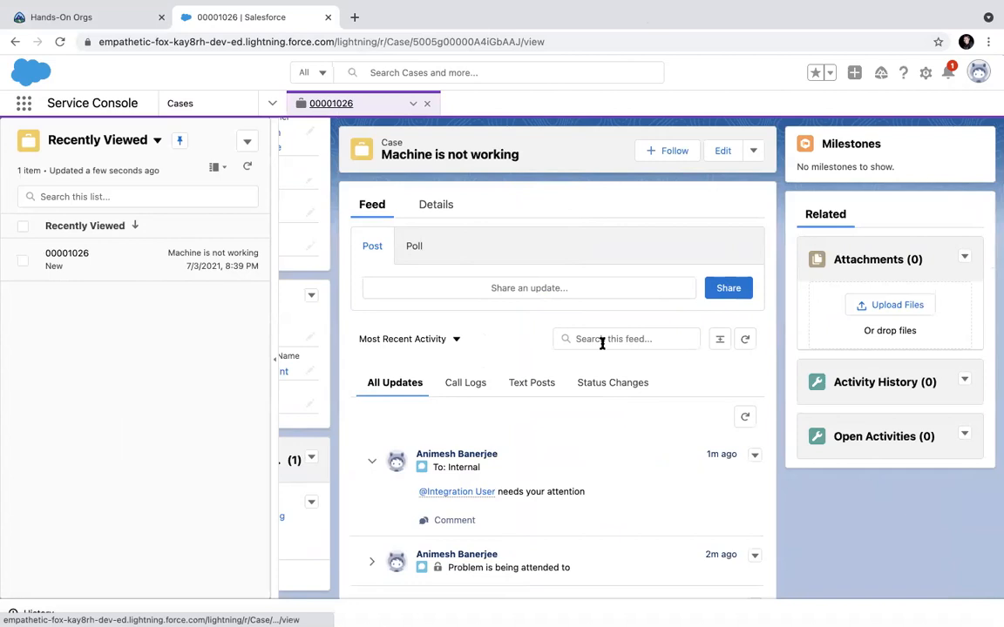
{"action": "scroll", "coordinate": [601, 343], "scroll_direction": "left", "scroll_amount": 4}
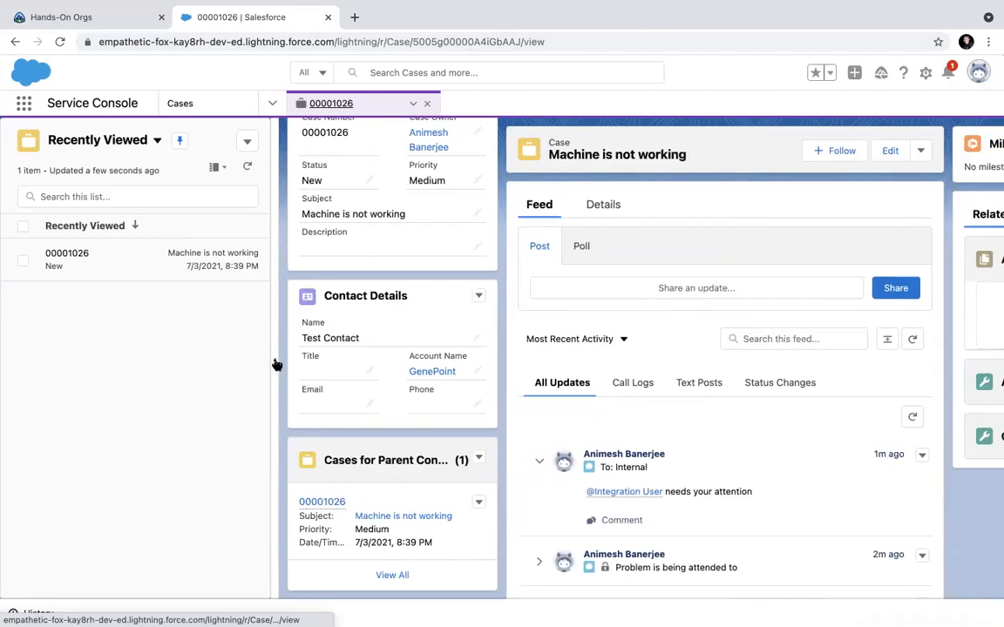
Collapse the Recently Viewed list panel and return to the Cases list.
{"action": "left_click", "coordinate": [272, 363]}
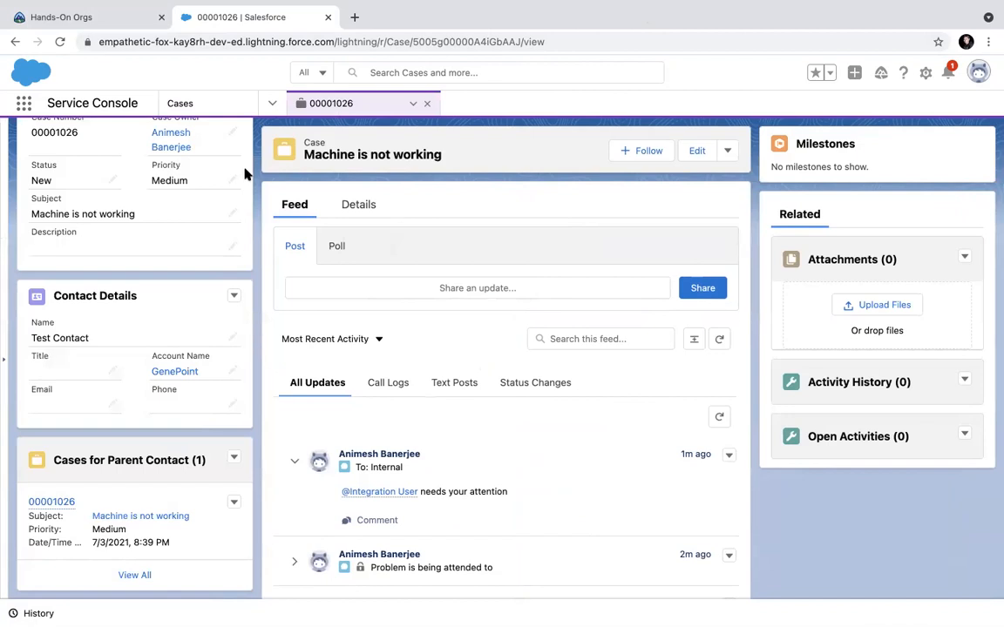
{"action": "scroll", "coordinate": [222, 155], "scroll_direction": "up", "scroll_amount": 1}
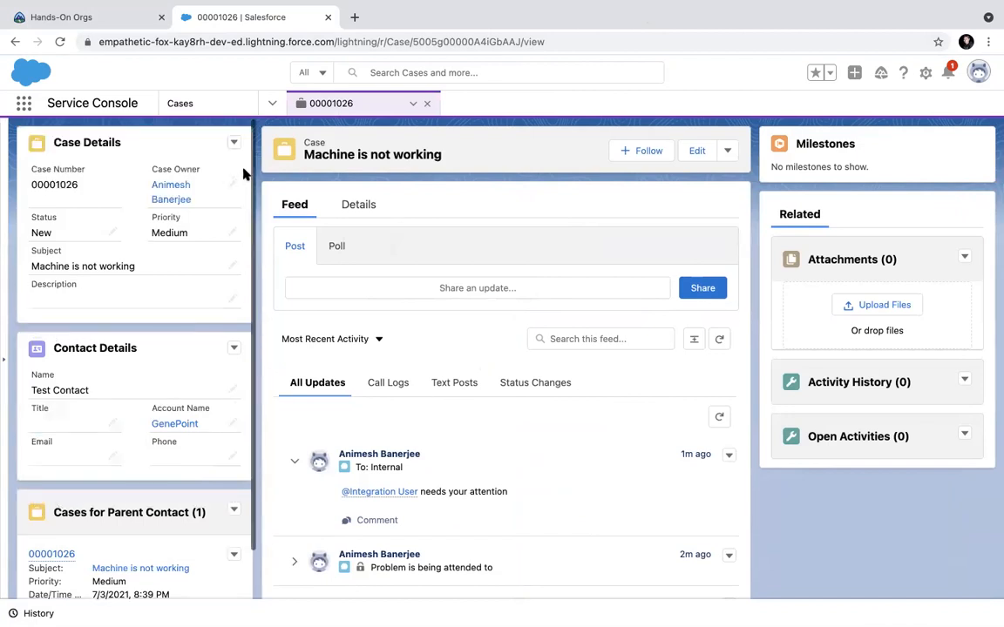
{"action": "left_click", "coordinate": [185, 103]}
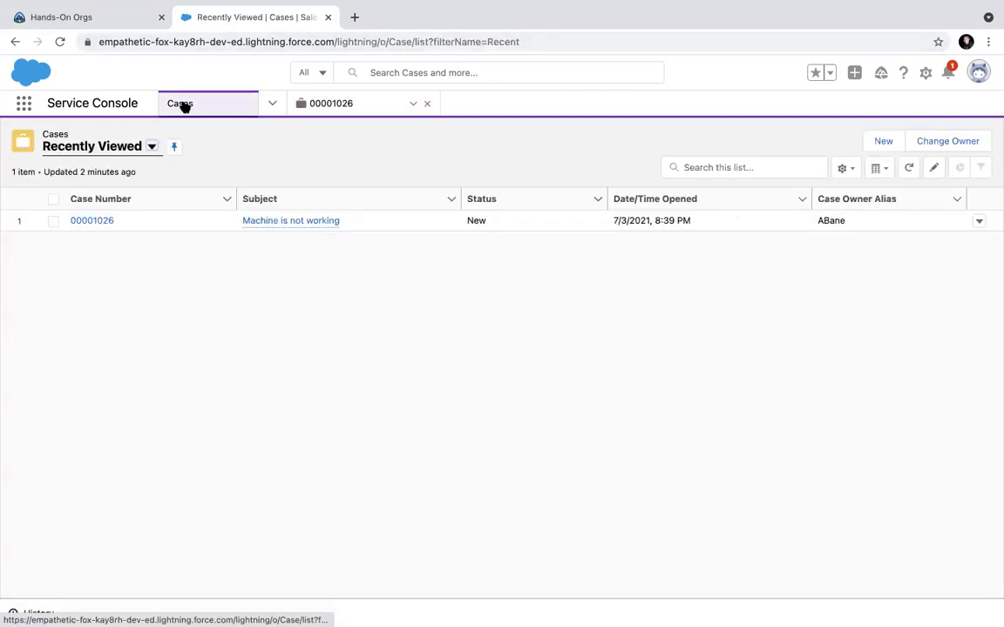
Switch the Cases list to All Closed Cases and open case 00001001 in a subtab.
{"action": "left_click", "coordinate": [152, 146]}
{"action": "left_click", "coordinate": [108, 196]}
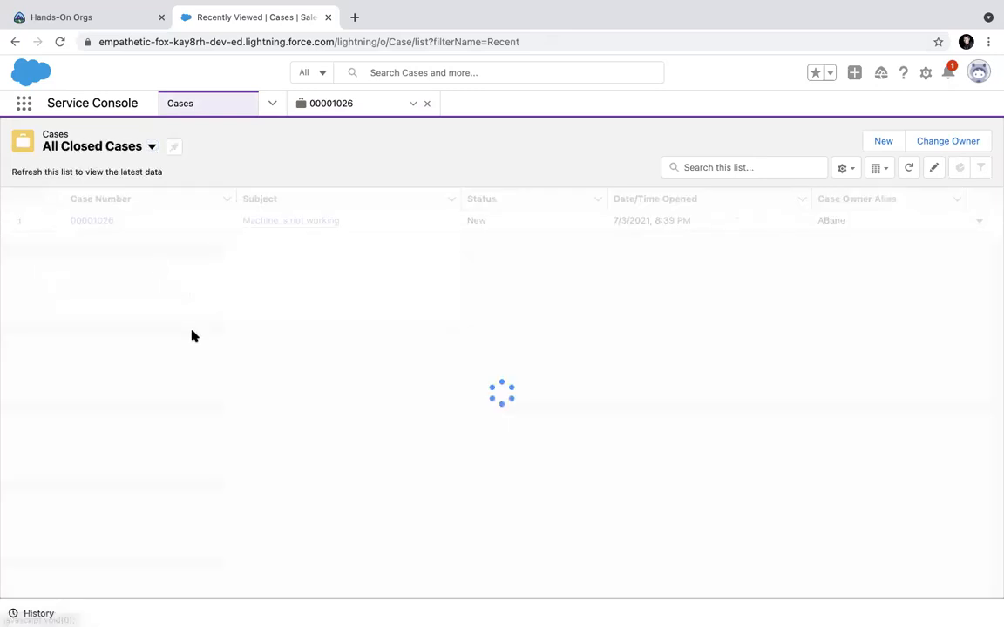
{"action": "left_click", "coordinate": [95, 242]}
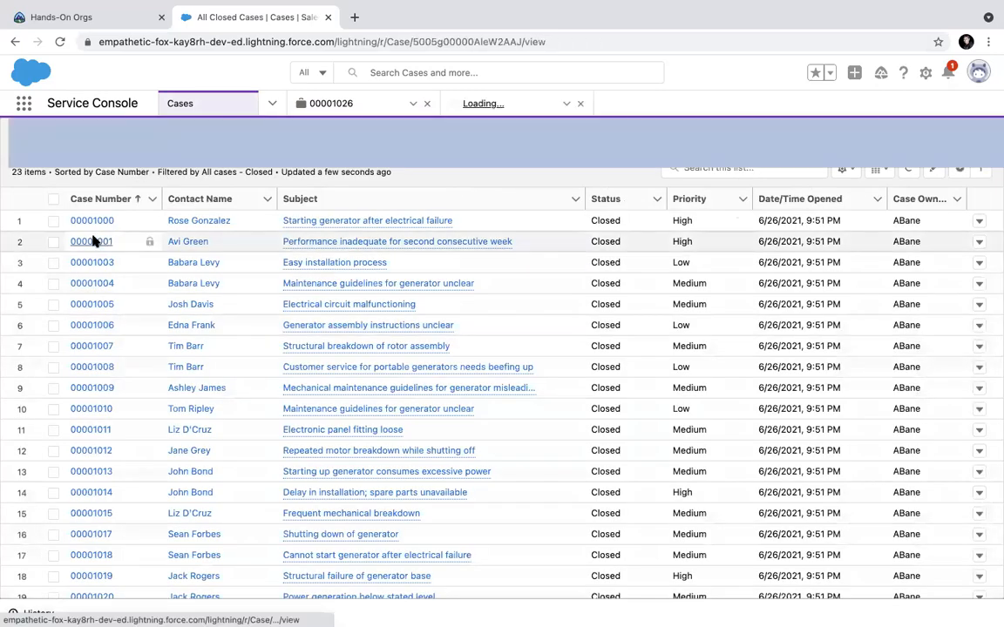
Switch back and forth between the 00001026 and 00001001 subtabs.
{"action": "left_click", "coordinate": [360, 105]}
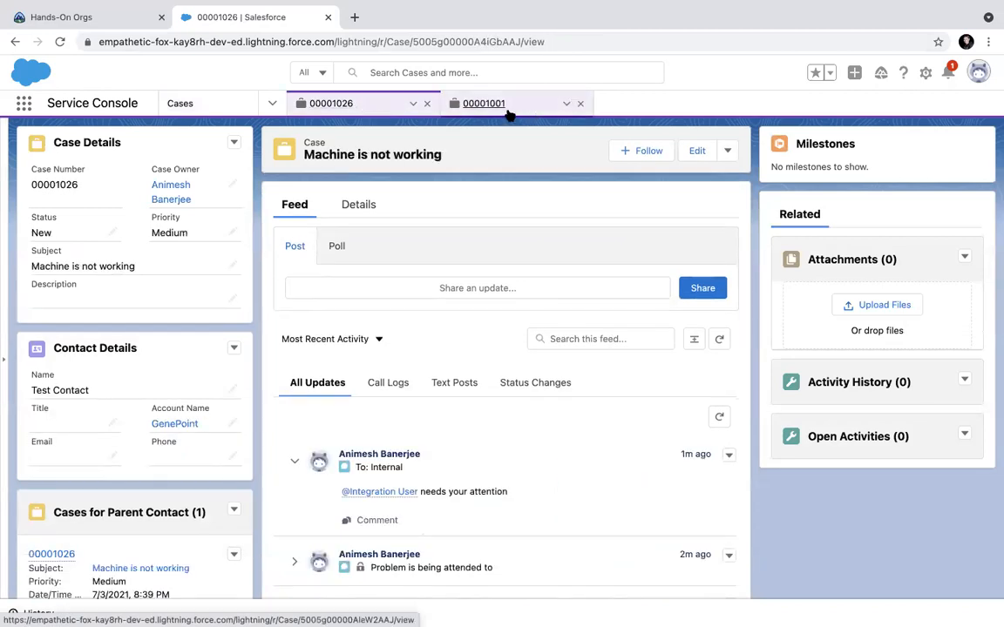
{"action": "left_click", "coordinate": [508, 107]}
{"action": "left_click", "coordinate": [371, 112]}
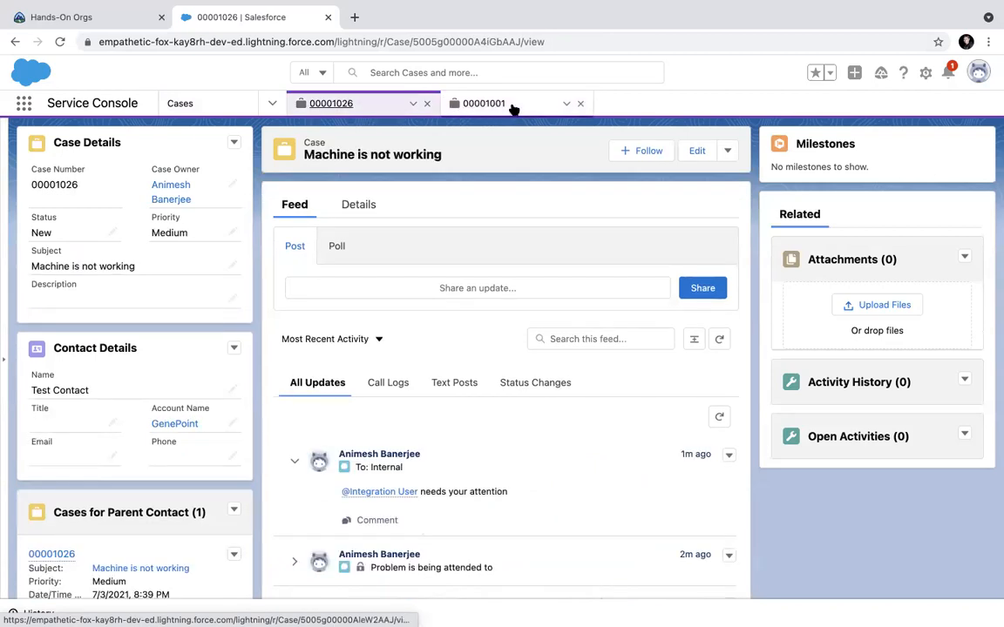
{"action": "left_click", "coordinate": [513, 105]}
{"action": "left_click", "coordinate": [270, 104]}
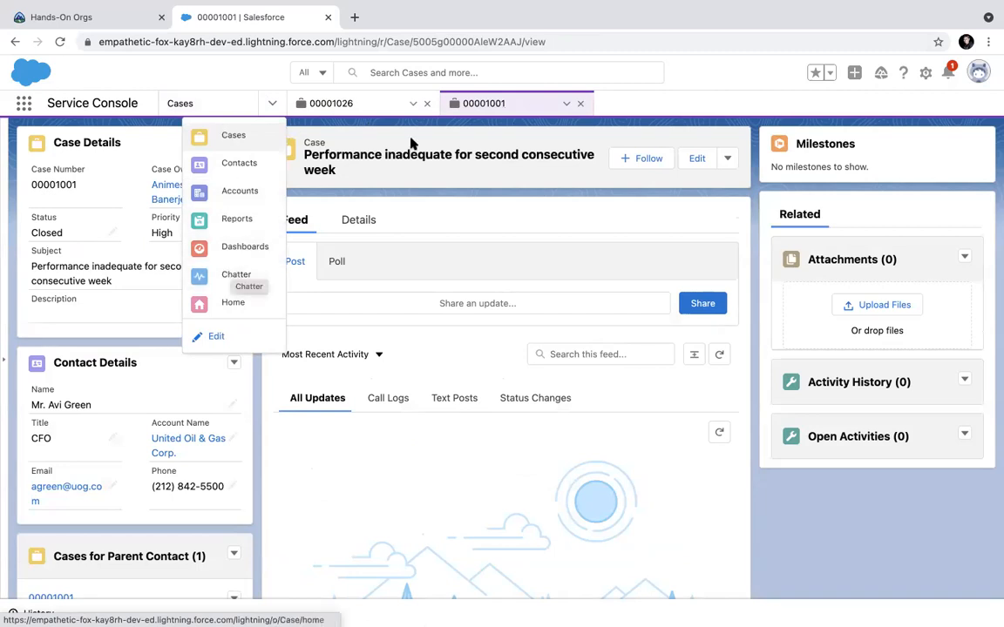
{"action": "left_click", "coordinate": [345, 103]}
{"action": "left_click", "coordinate": [496, 106]}
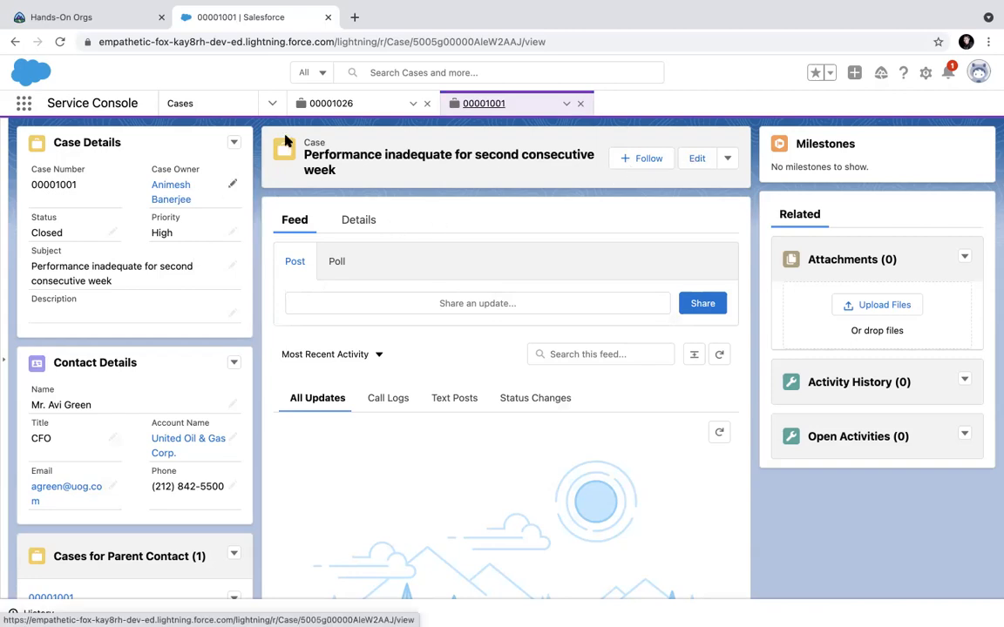
On case 00001026, open Edit, view the Status values, and cancel without changes.
{"action": "left_click", "coordinate": [340, 105]}
{"action": "left_click", "coordinate": [697, 150]}
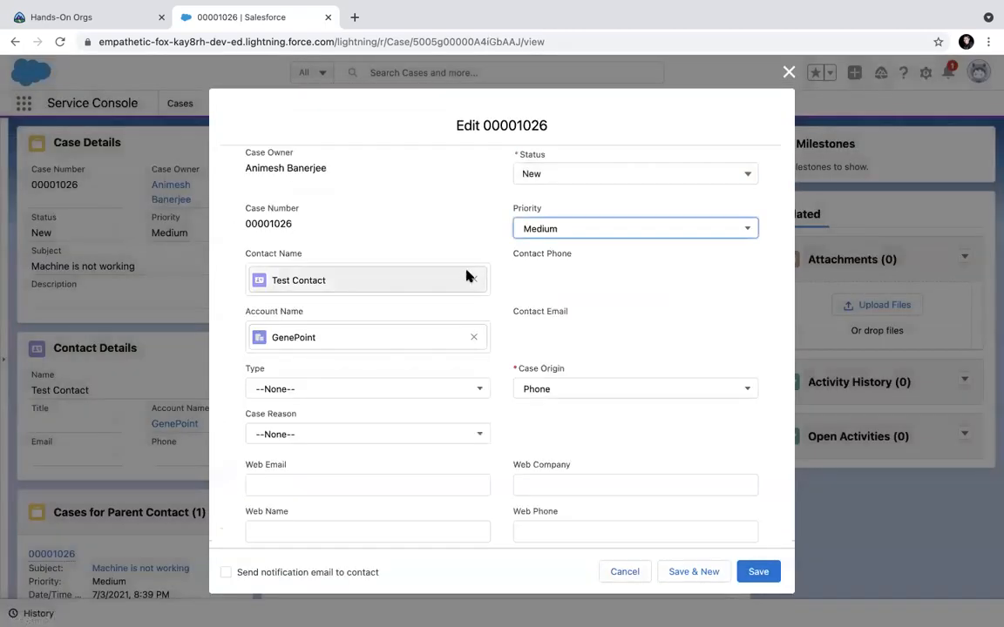
{"action": "left_click", "coordinate": [644, 170]}
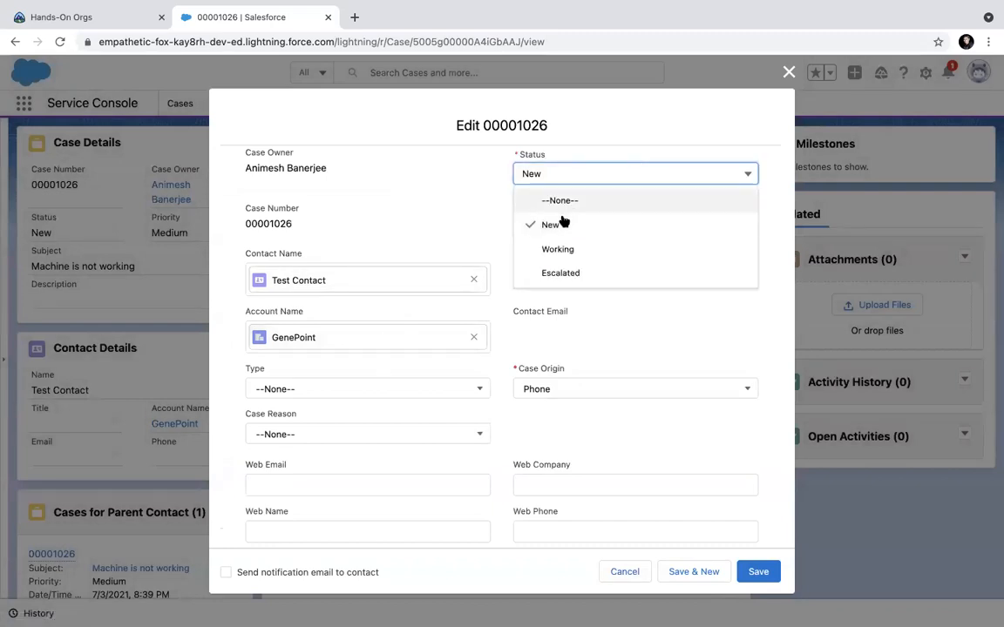
{"action": "left_click", "coordinate": [788, 72]}
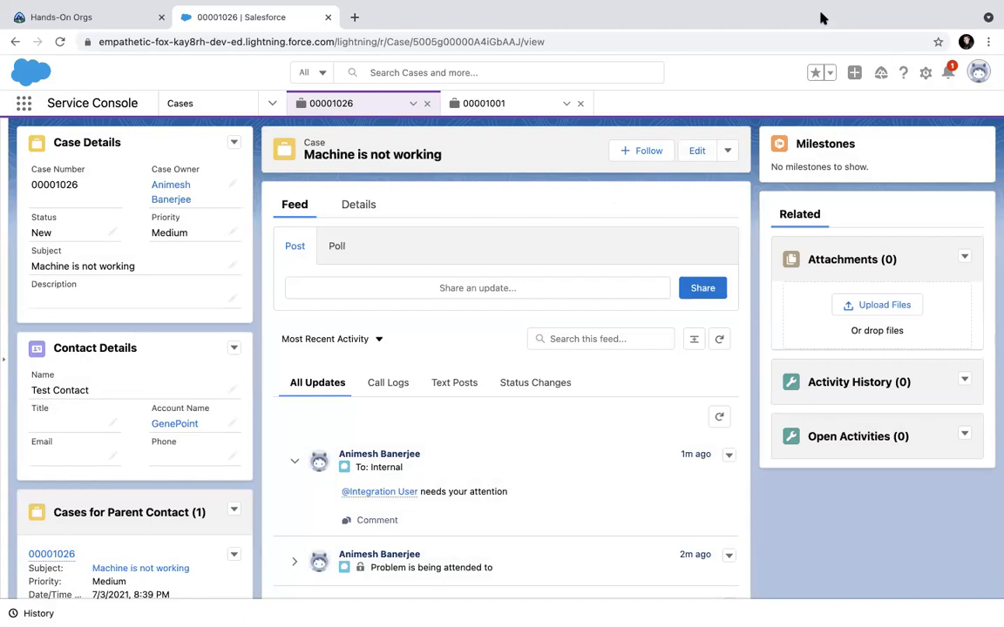
Open Setup in a new tab and search Object Manager for 'case'.
{"action": "left_click", "coordinate": [944, 74]}
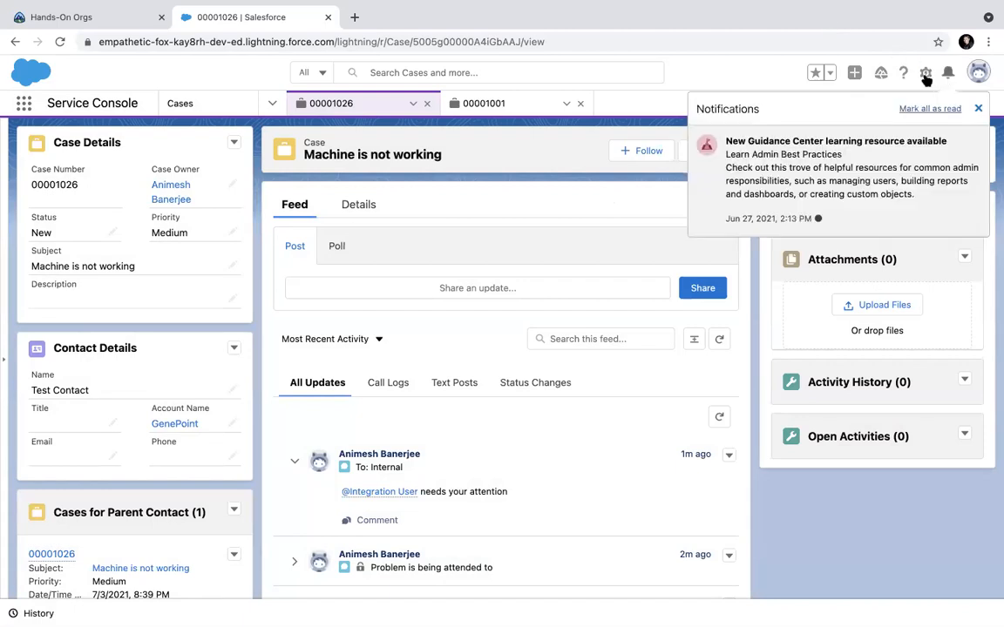
{"action": "left_click", "coordinate": [925, 73]}
{"action": "left_click", "coordinate": [862, 169]}
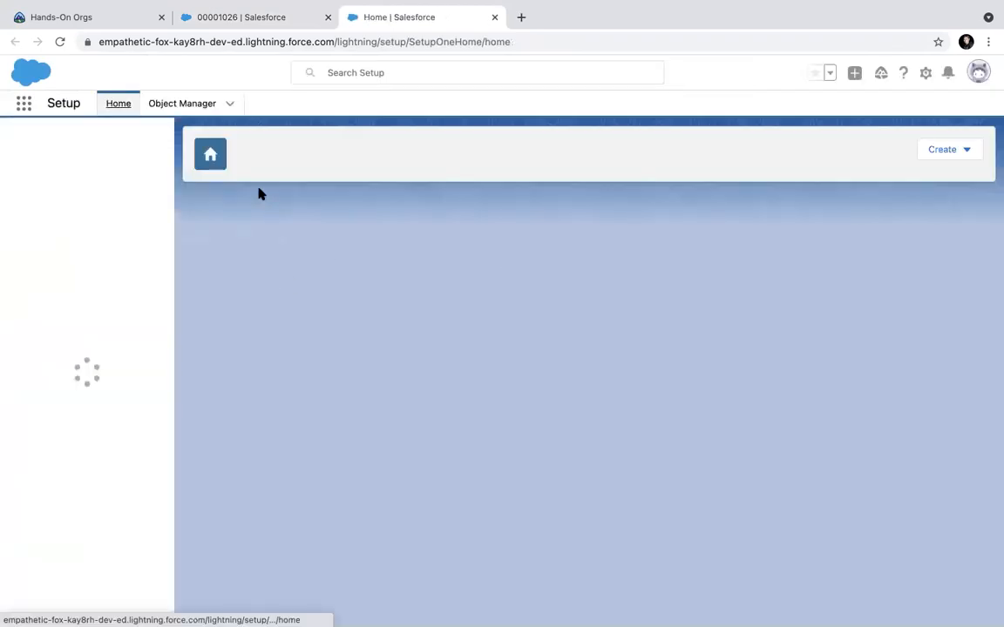
{"action": "left_click", "coordinate": [206, 103]}
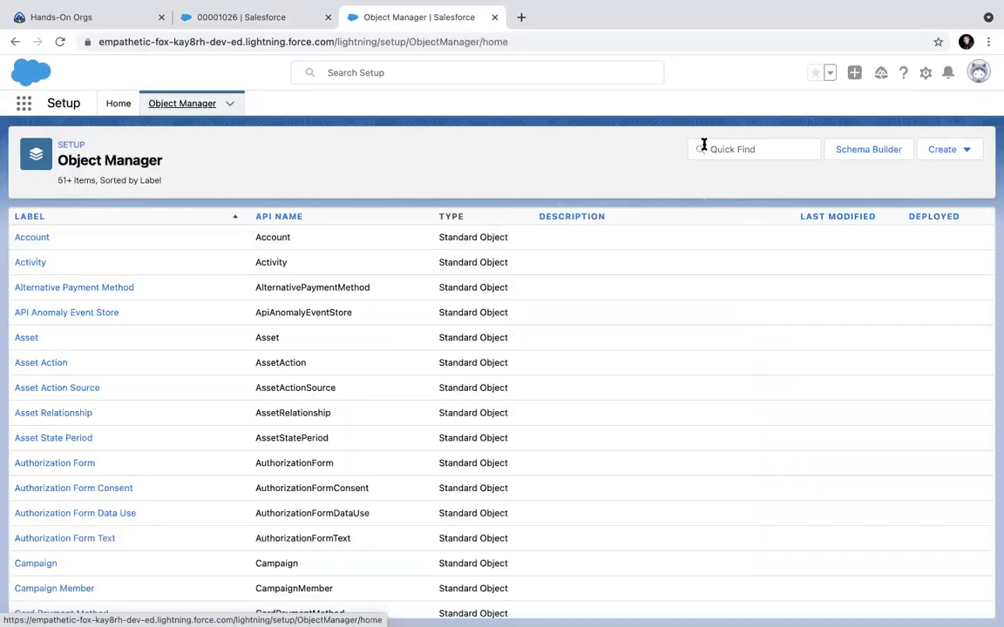
{"action": "left_click", "coordinate": [730, 150]}
{"action": "type", "text": "case"}
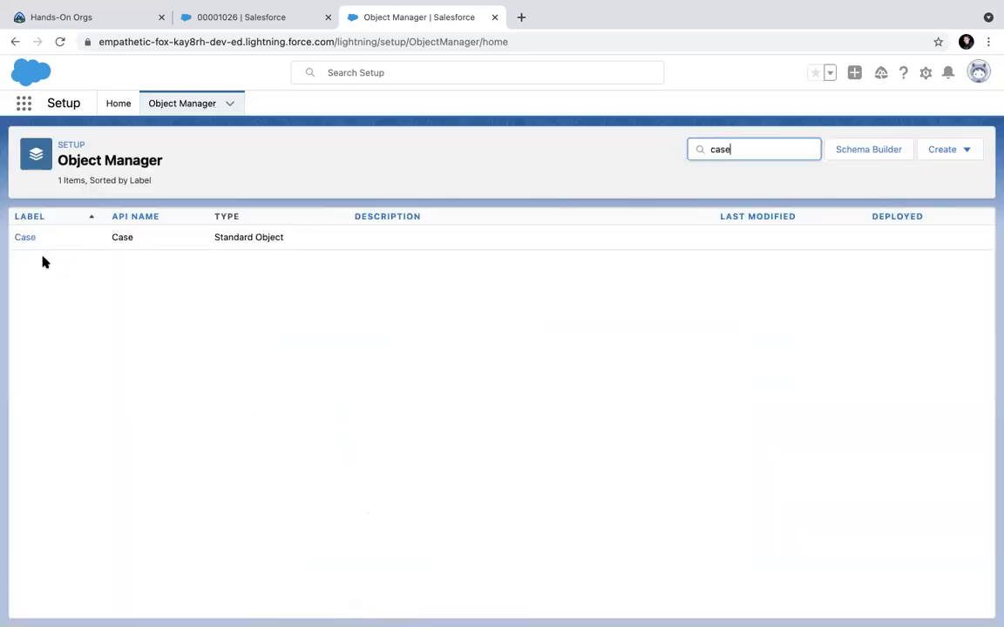
Browse the Case object's fields, page layouts, and close page layouts.
{"action": "left_click", "coordinate": [20, 239]}
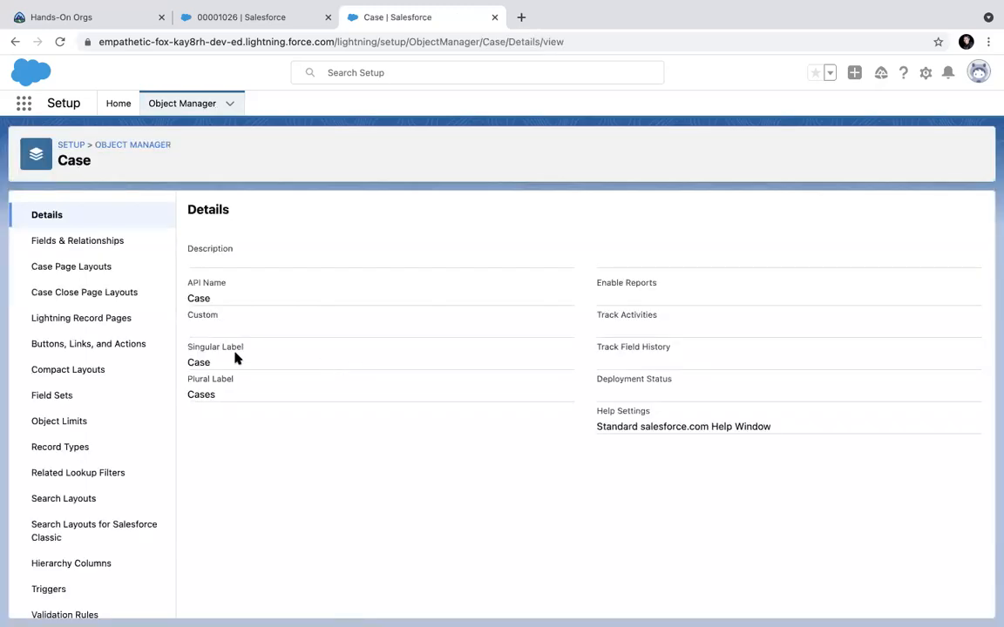
{"action": "left_click", "coordinate": [122, 250]}
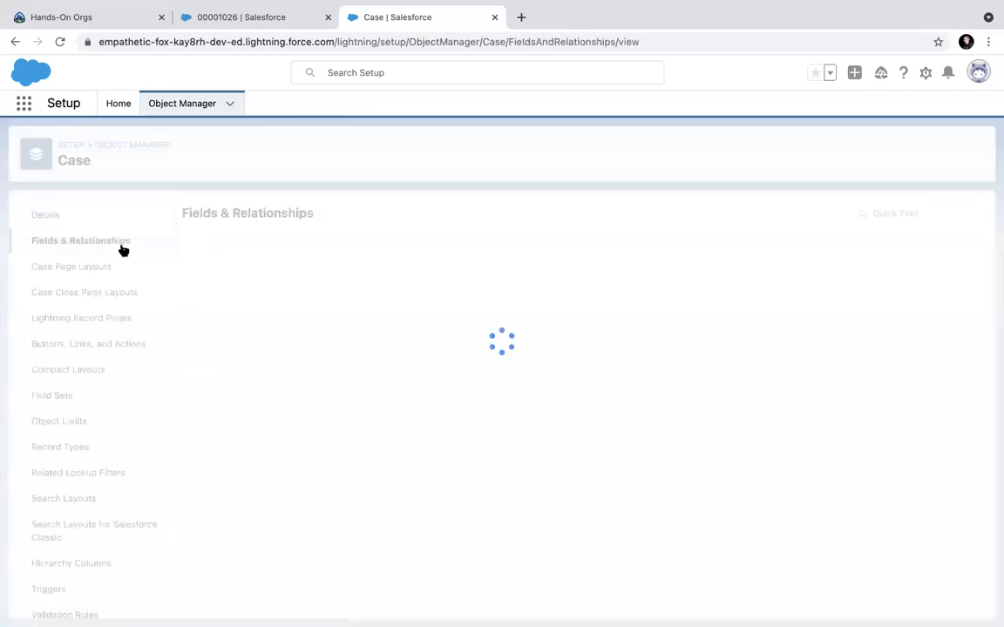
{"action": "scroll", "coordinate": [499, 385], "scroll_direction": "down", "scroll_amount": 10}
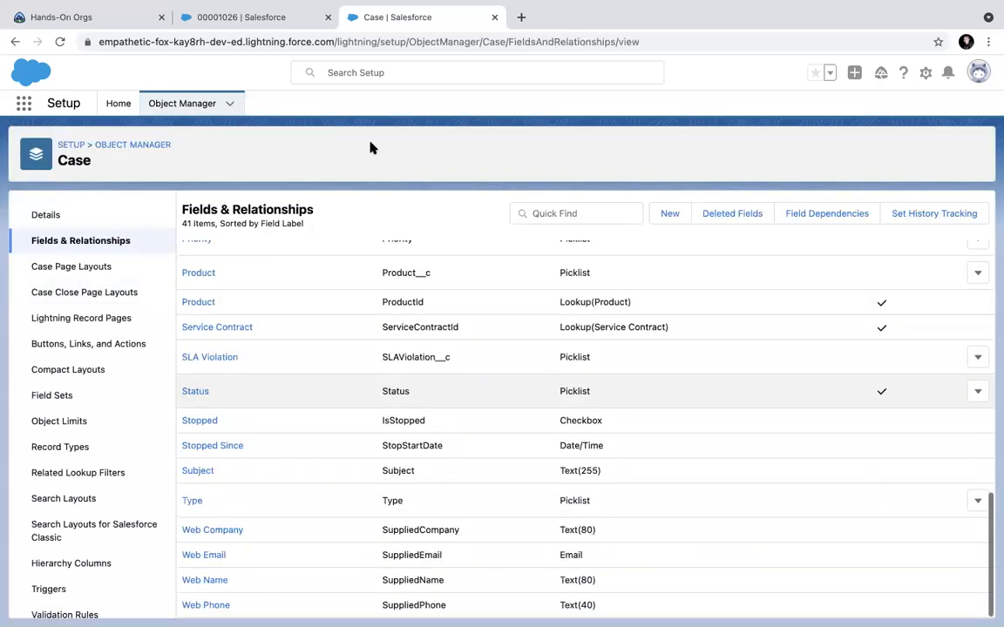
{"action": "left_click", "coordinate": [74, 267]}
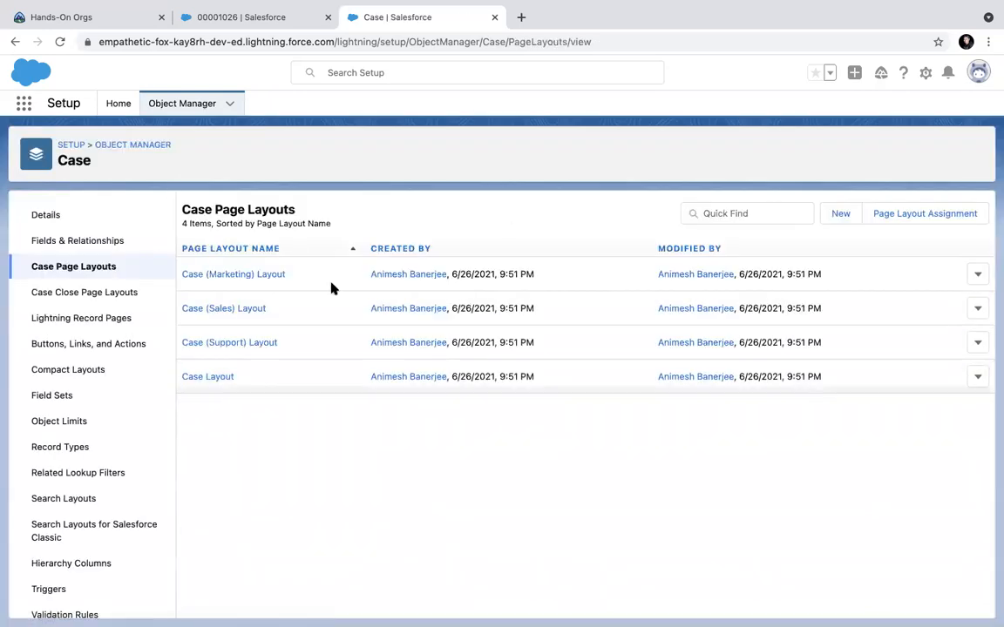
{"action": "left_click", "coordinate": [83, 293]}
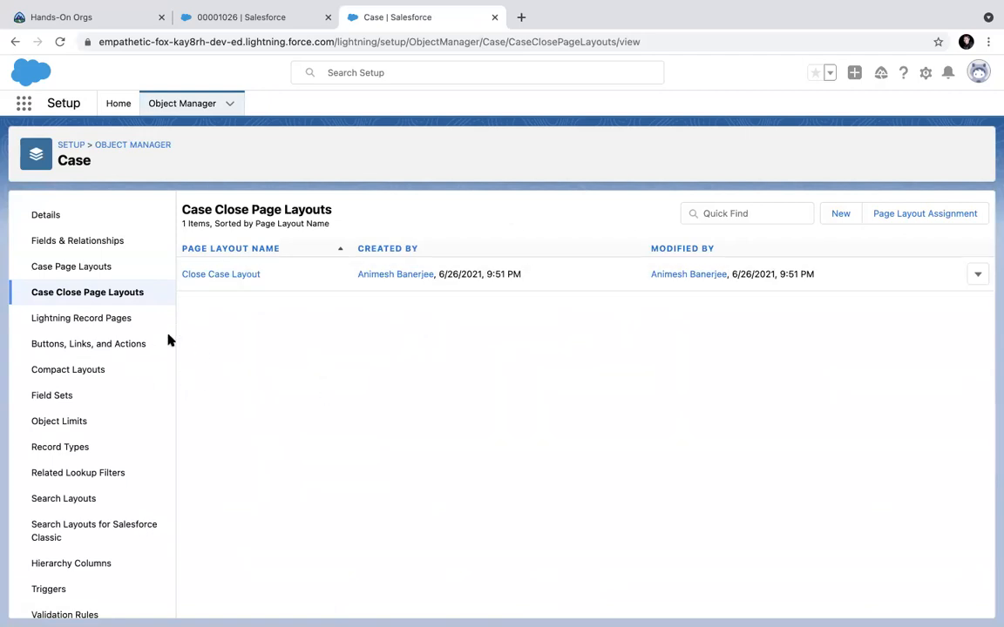
{"action": "scroll", "coordinate": [105, 449], "scroll_direction": "down", "scroll_amount": 1}
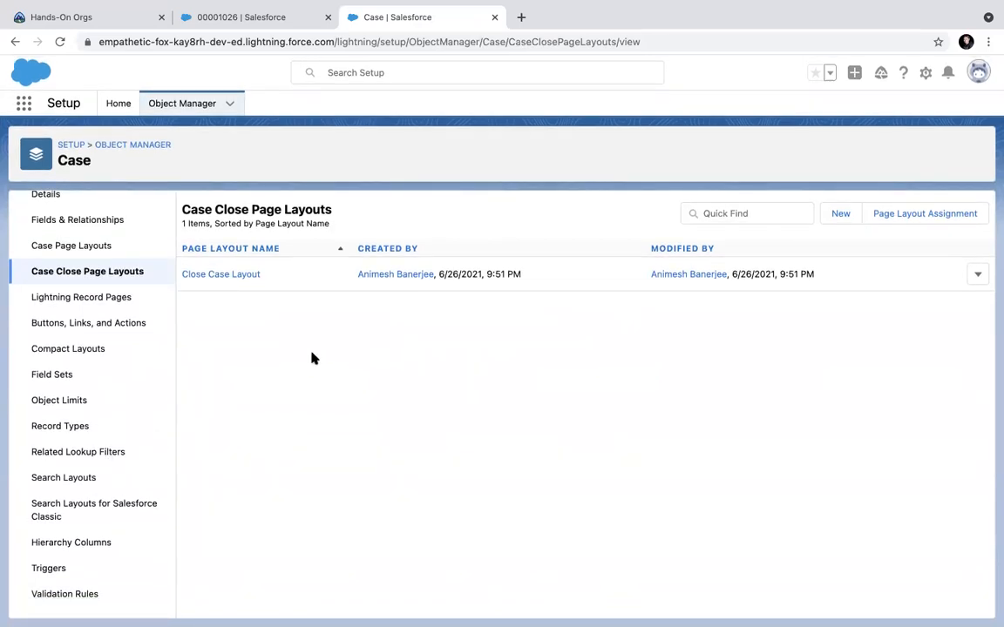
{"action": "scroll", "coordinate": [139, 358], "scroll_direction": "up", "scroll_amount": 1}
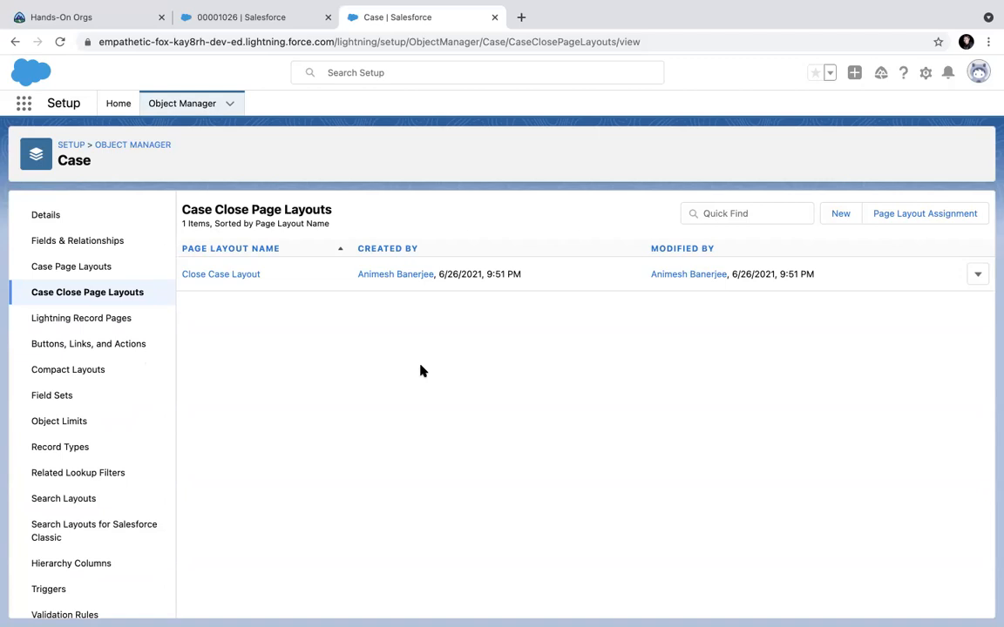
{"action": "left_click", "coordinate": [119, 105]}
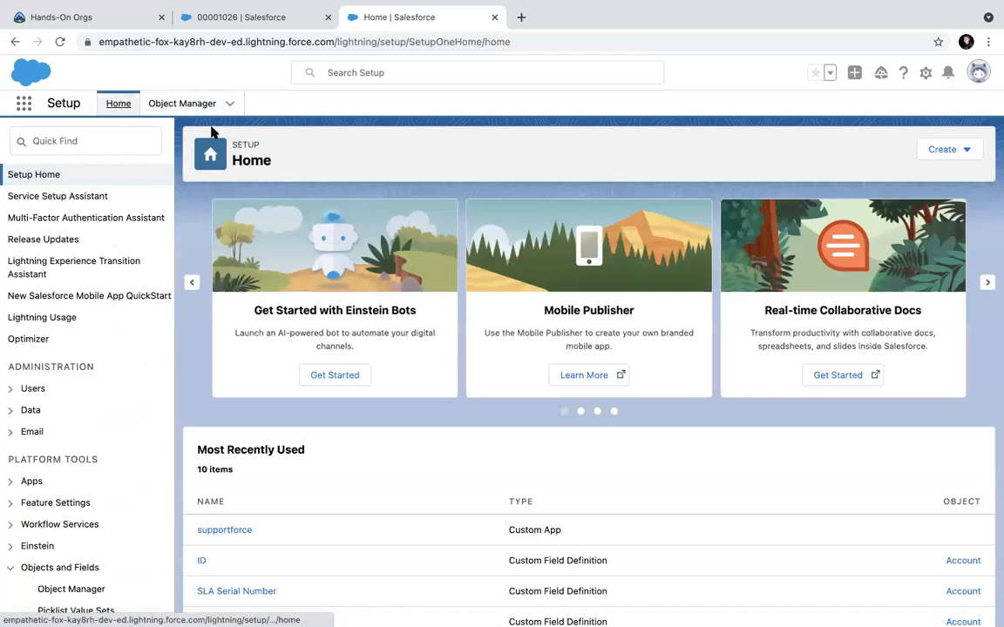
Search Setup Quick Find for 'assign' and open Case Assignment Rules.
{"action": "left_click", "coordinate": [126, 146]}
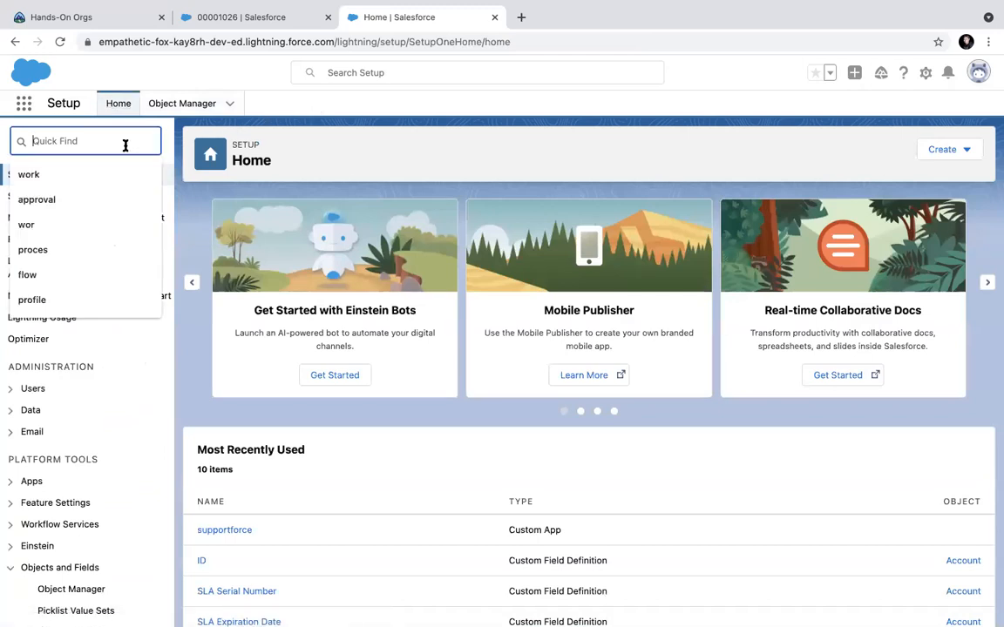
{"action": "key", "text": "super+Tab"}
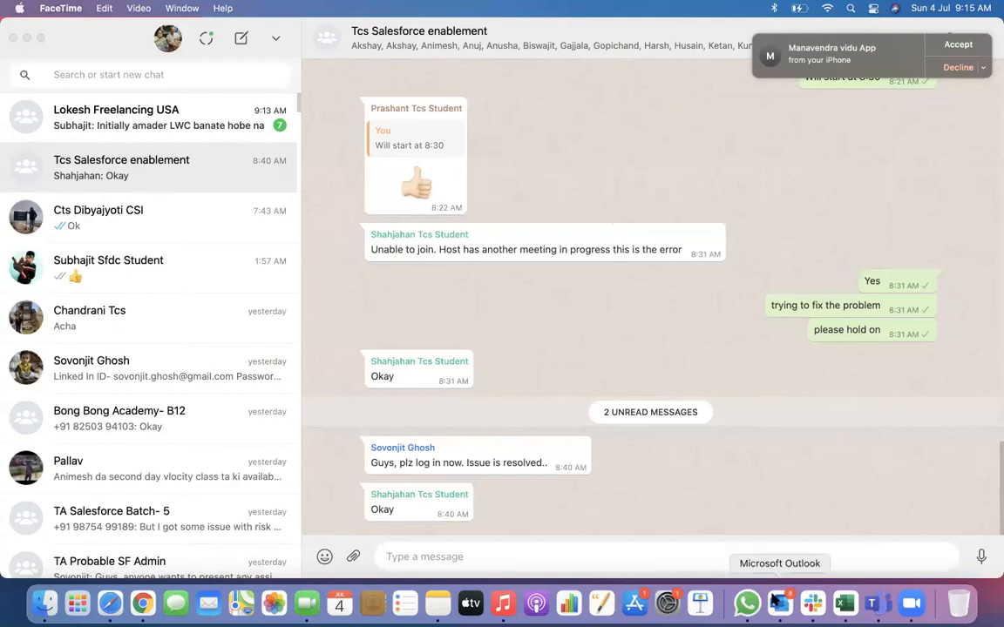
{"action": "left_click", "coordinate": [142, 603]}
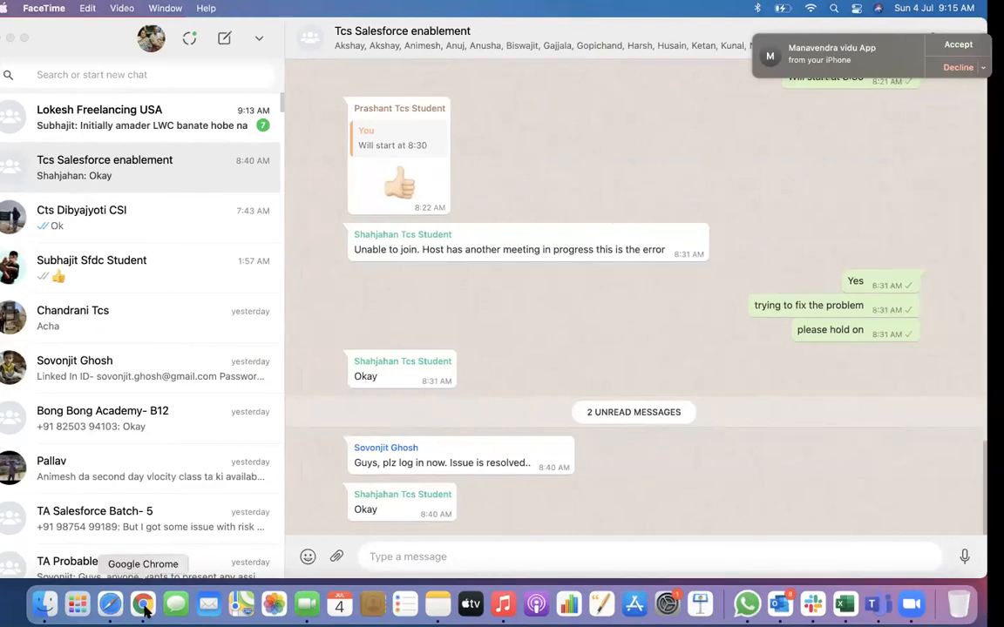
{"action": "left_click", "coordinate": [54, 140]}
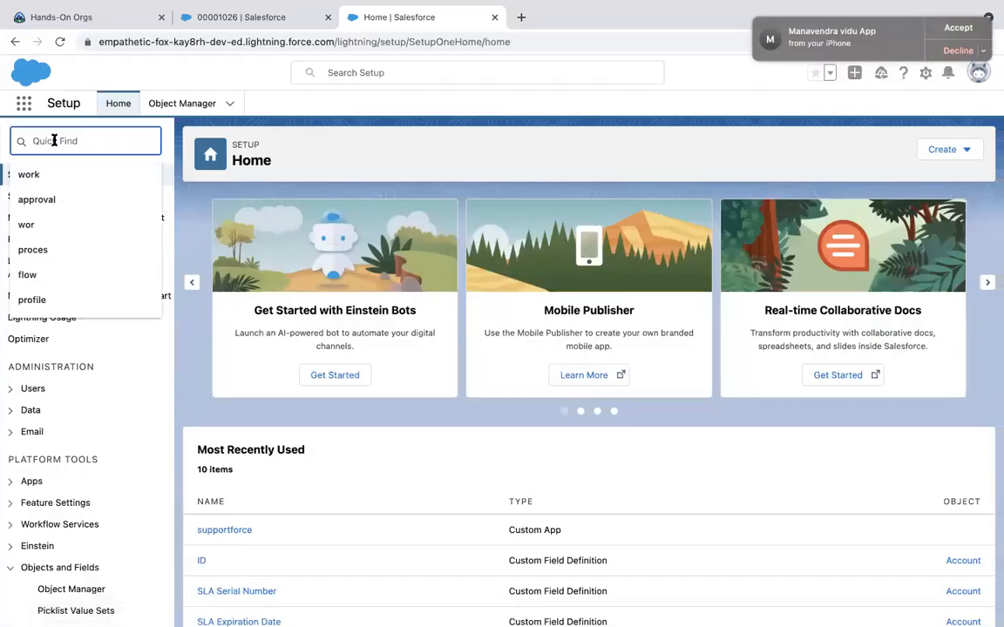
{"action": "type", "text": "ass"}
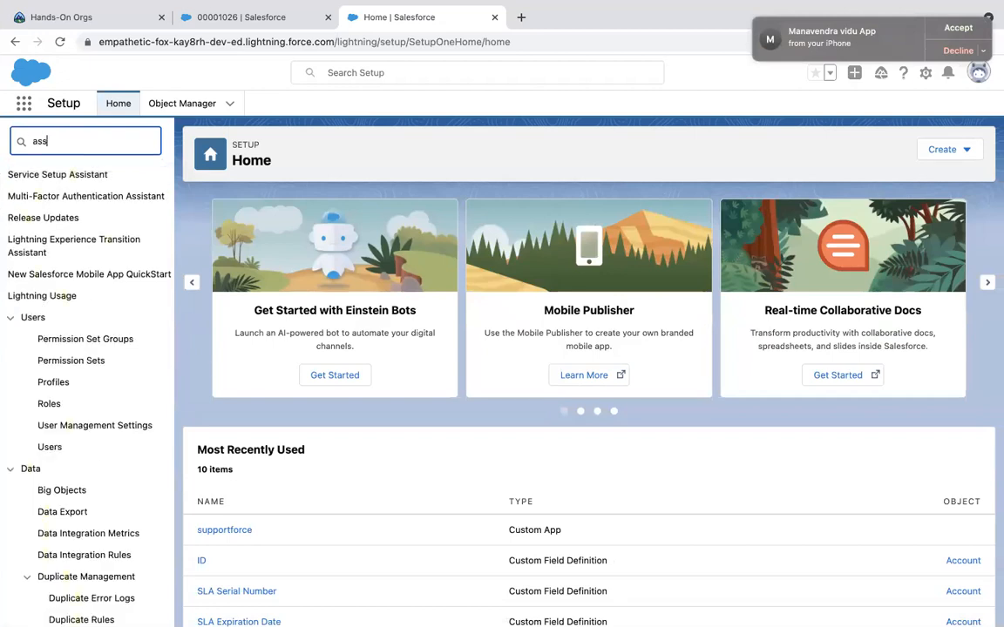
{"action": "type", "text": "ign"}
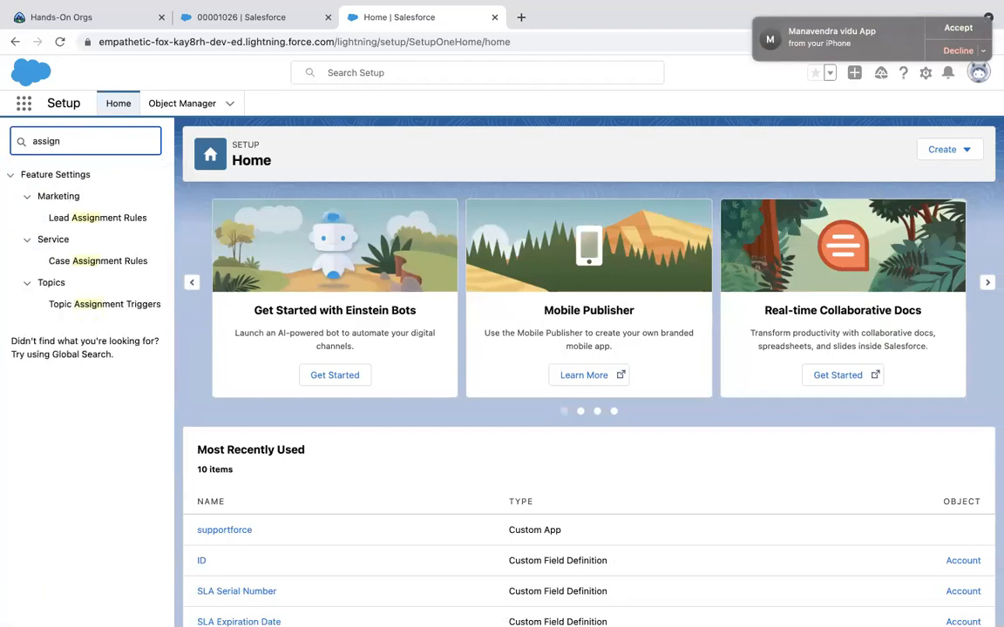
{"action": "left_click", "coordinate": [91, 262]}
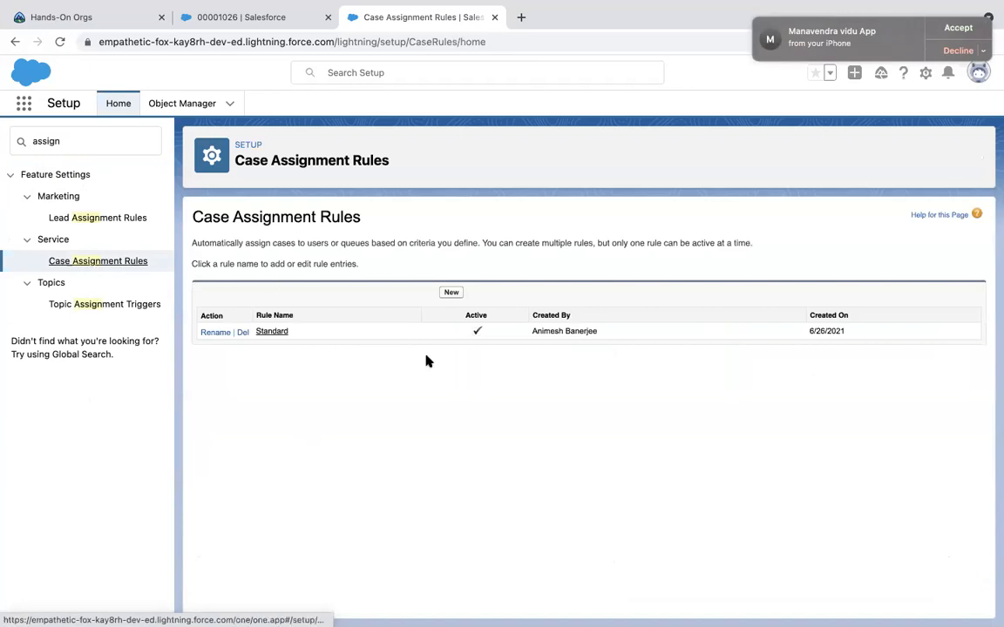
Review the Standard rule, then create an inactive case assignment rule named 'TCS Batch'.
{"action": "left_click", "coordinate": [271, 332]}
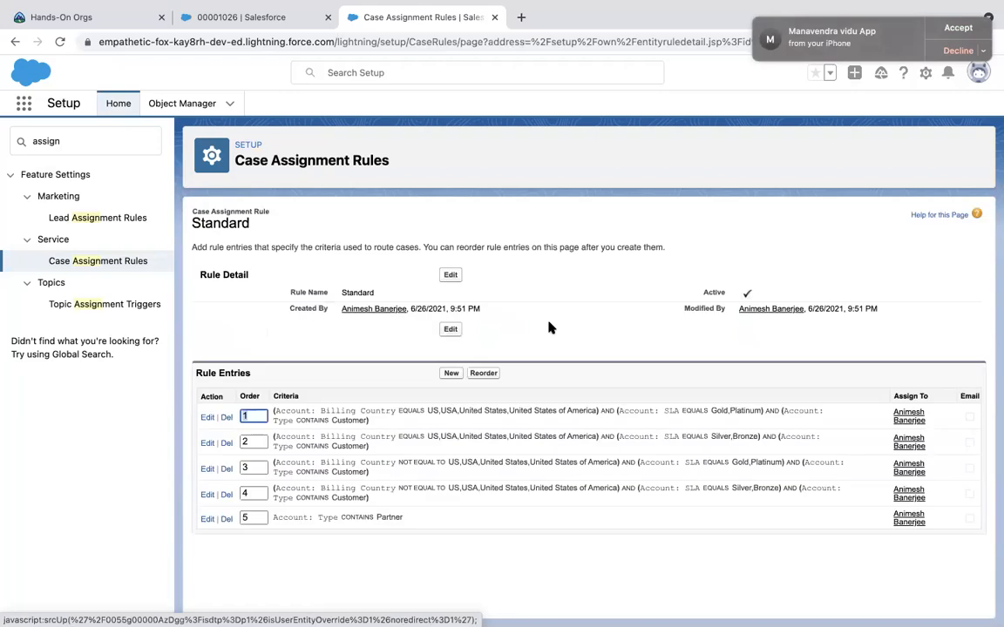
{"action": "left_click", "coordinate": [121, 261]}
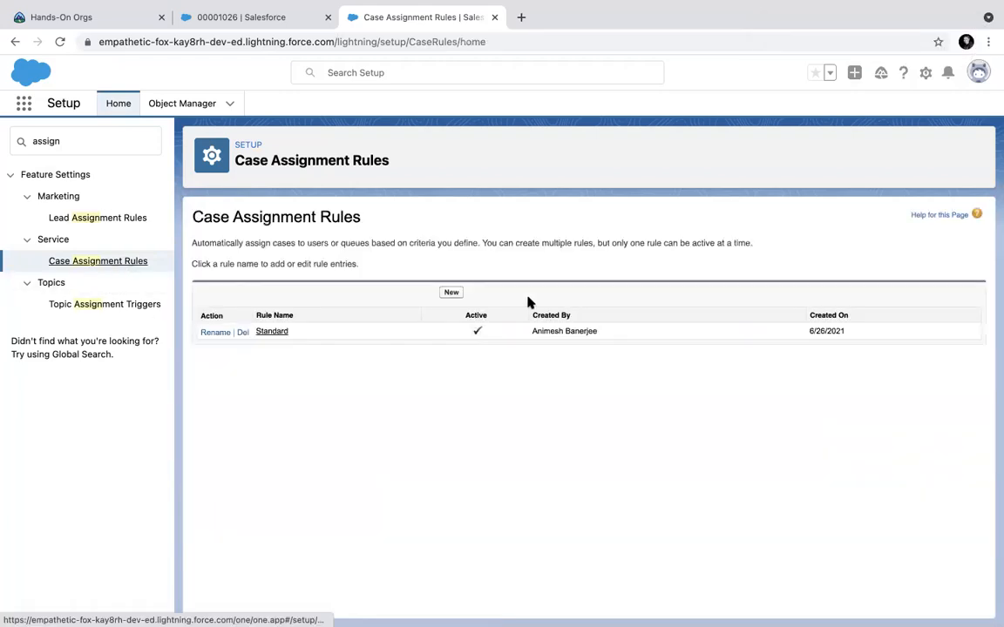
{"action": "left_click", "coordinate": [450, 292]}
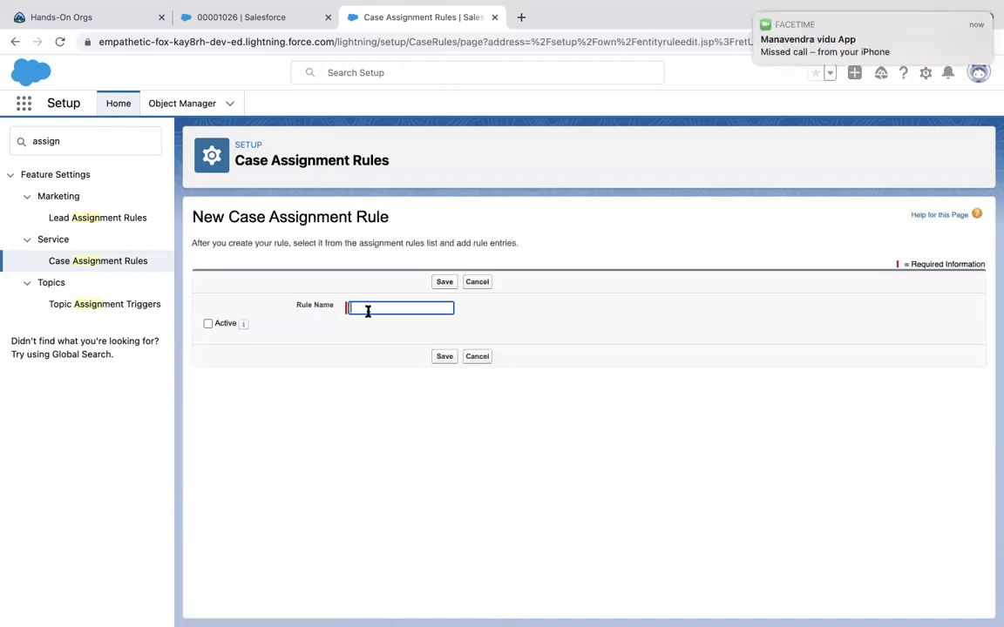
{"action": "type", "text": "Batc"}
{"action": "key", "text": "BackSpace"}
{"action": "key", "text": "BackSpace"}
{"action": "type", "text": "TCS Btctch"}
{"action": "left_click", "coordinate": [436, 285]}
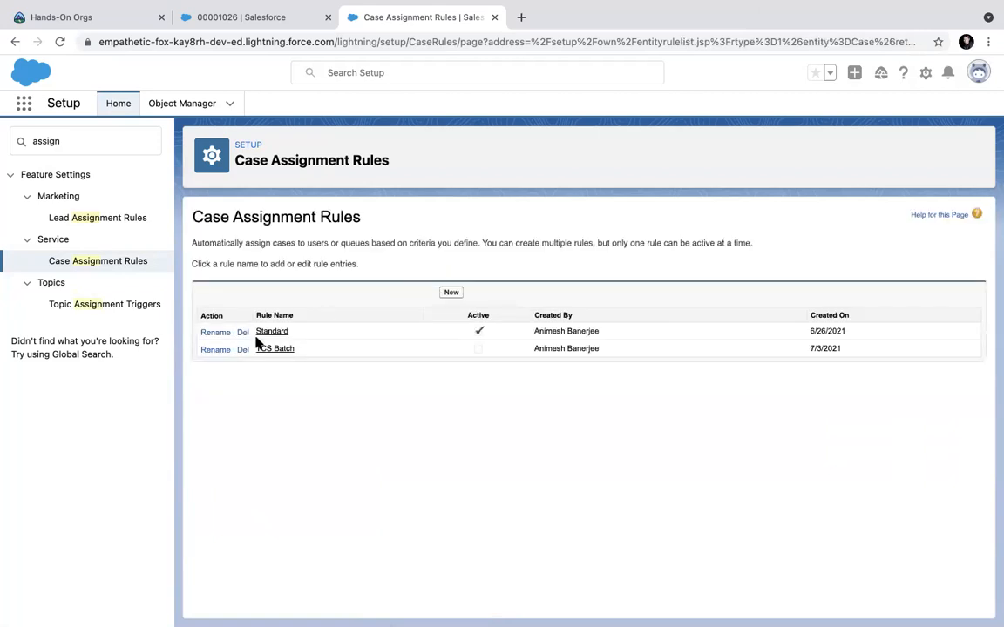
Start TCS Batch entry with sort order 1 and criterion Case Origin equals Email.
{"action": "left_click", "coordinate": [285, 349]}
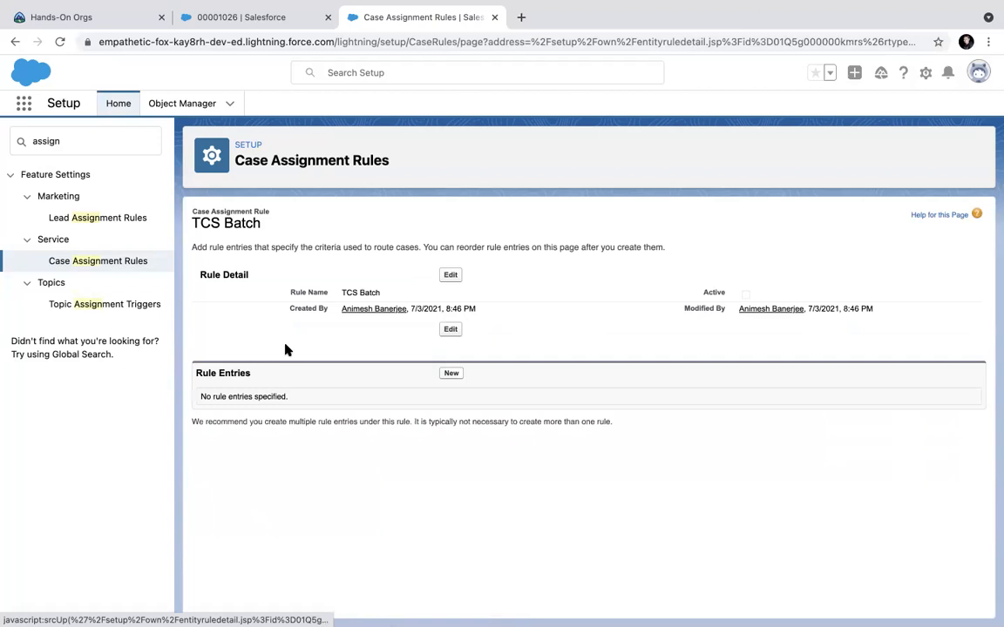
{"action": "left_click", "coordinate": [450, 374]}
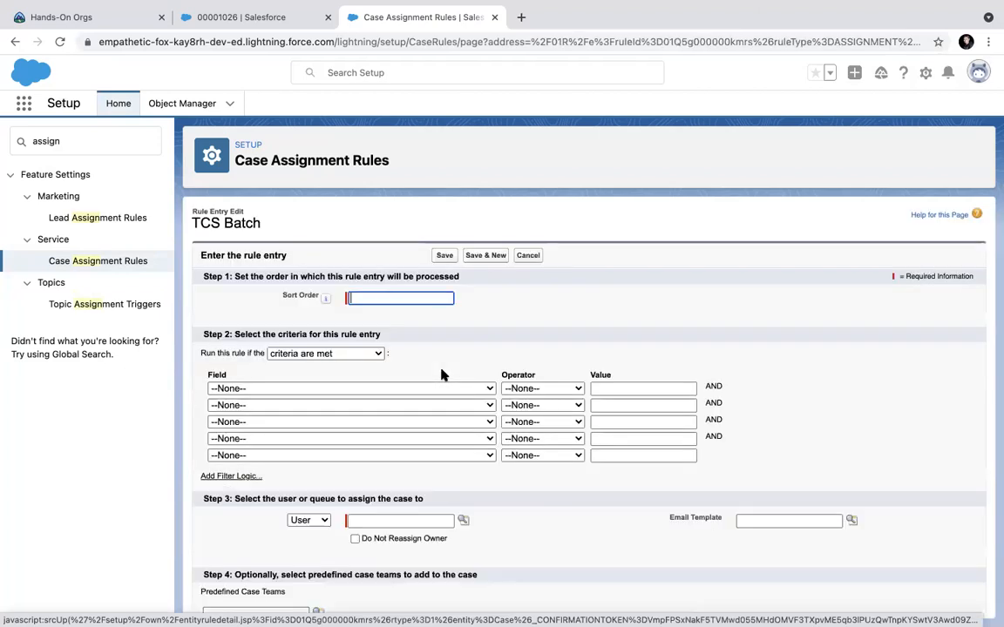
{"action": "type", "text": "1"}
{"action": "left_click", "coordinate": [305, 390]}
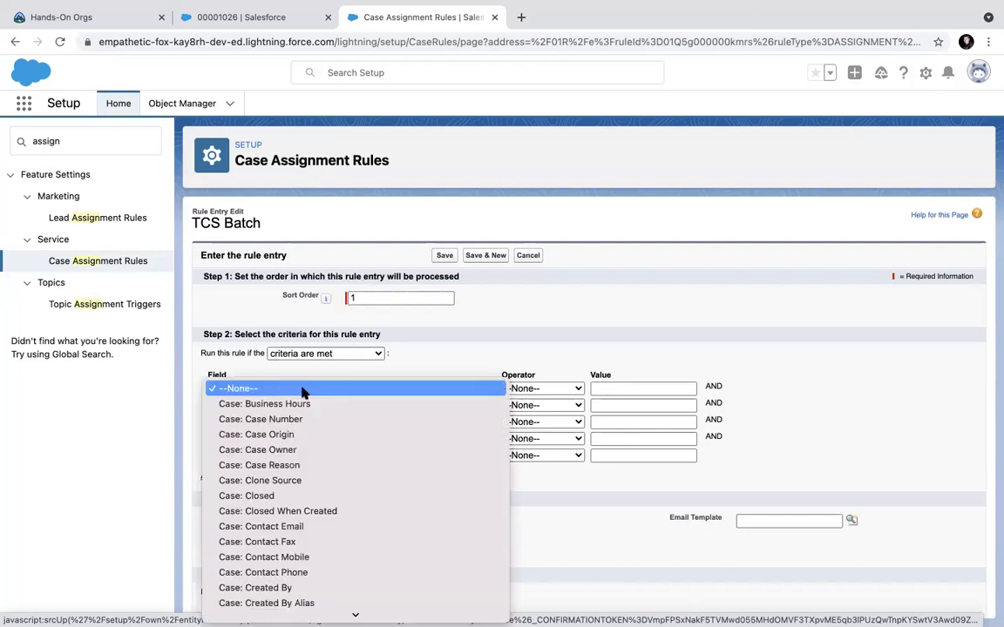
{"action": "left_click", "coordinate": [300, 436]}
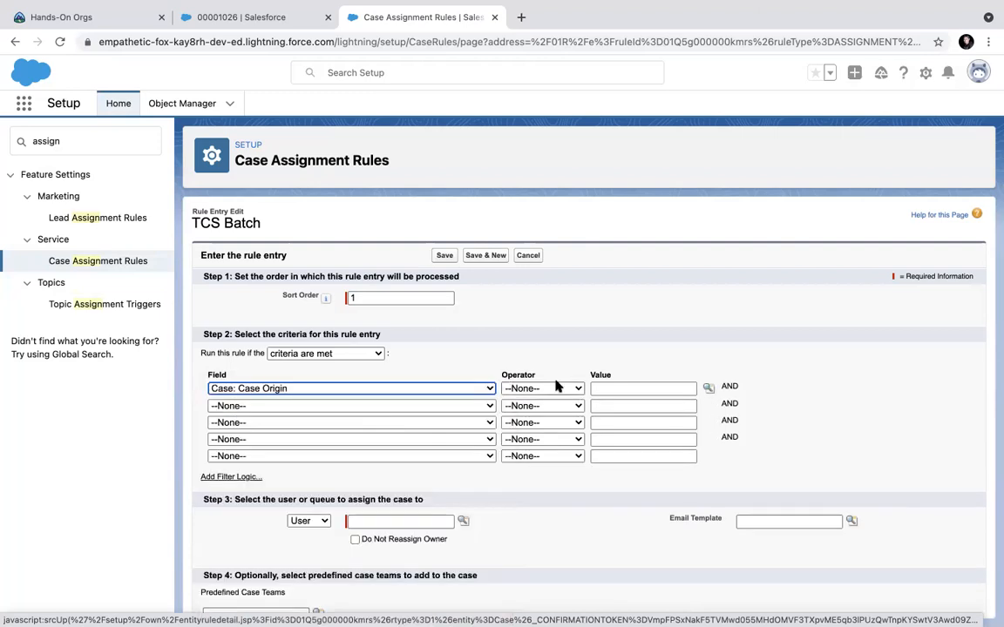
{"action": "left_click", "coordinate": [552, 389]}
{"action": "left_click", "coordinate": [546, 404]}
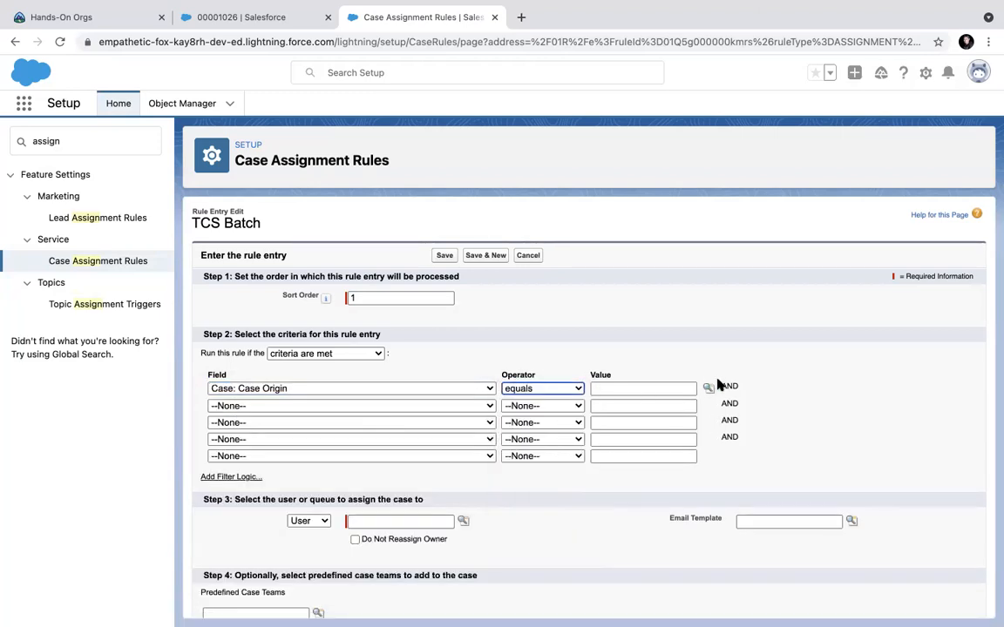
{"action": "left_click", "coordinate": [709, 389]}
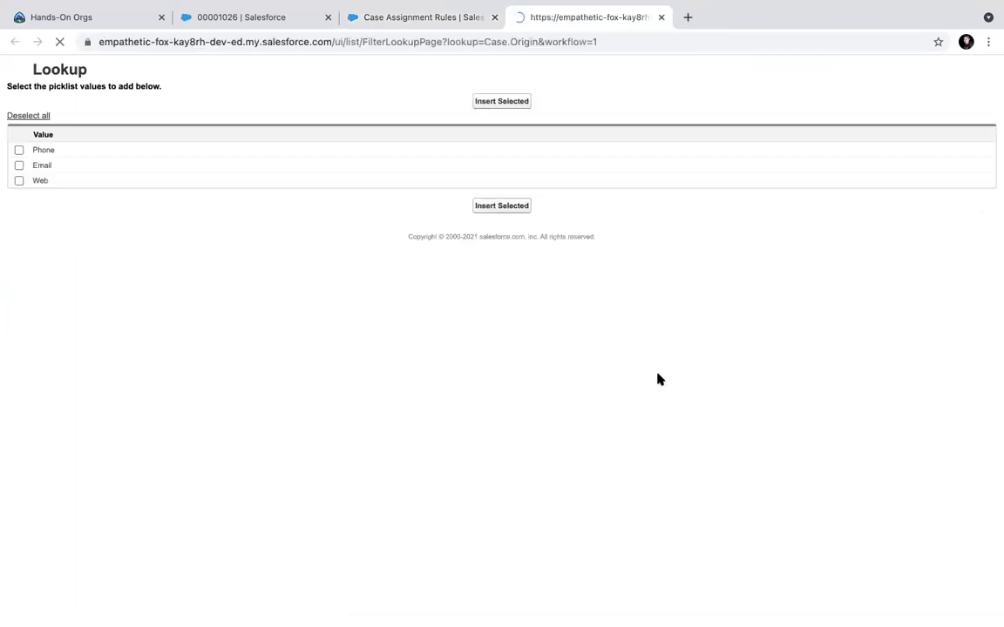
{"action": "left_click", "coordinate": [45, 166]}
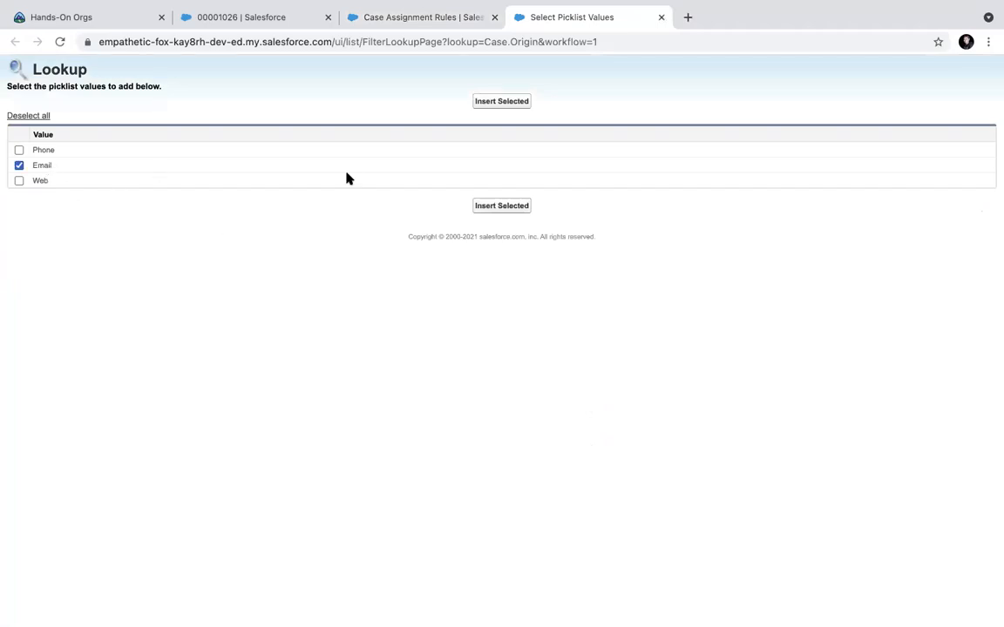
{"action": "left_click", "coordinate": [505, 101]}
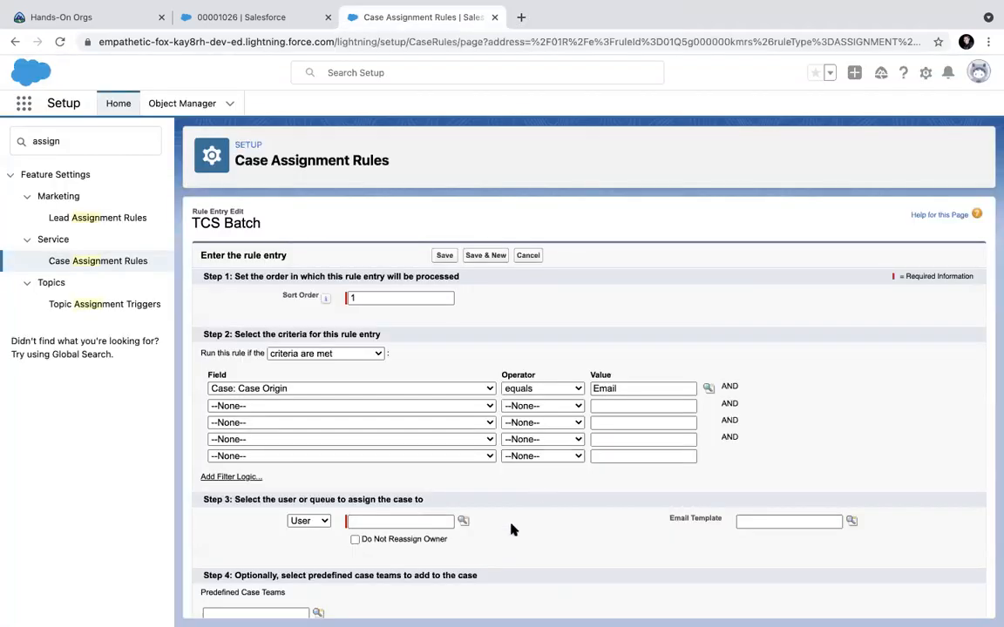
Assign the Email entry's cases to the recently viewed user and save it.
{"action": "scroll", "coordinate": [511, 527], "scroll_direction": "down", "scroll_amount": 1}
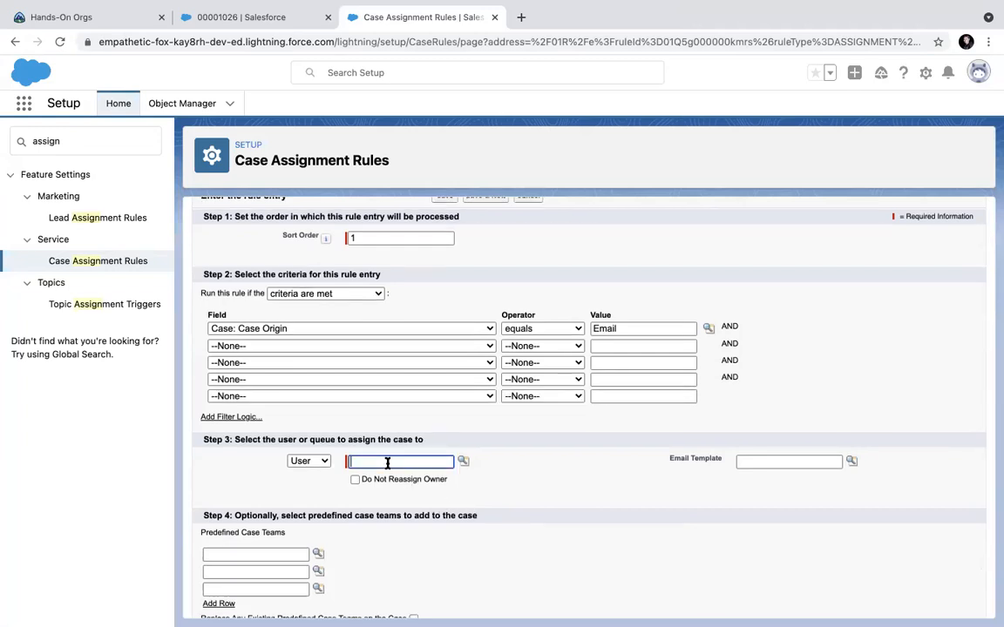
{"action": "left_click", "coordinate": [463, 461]}
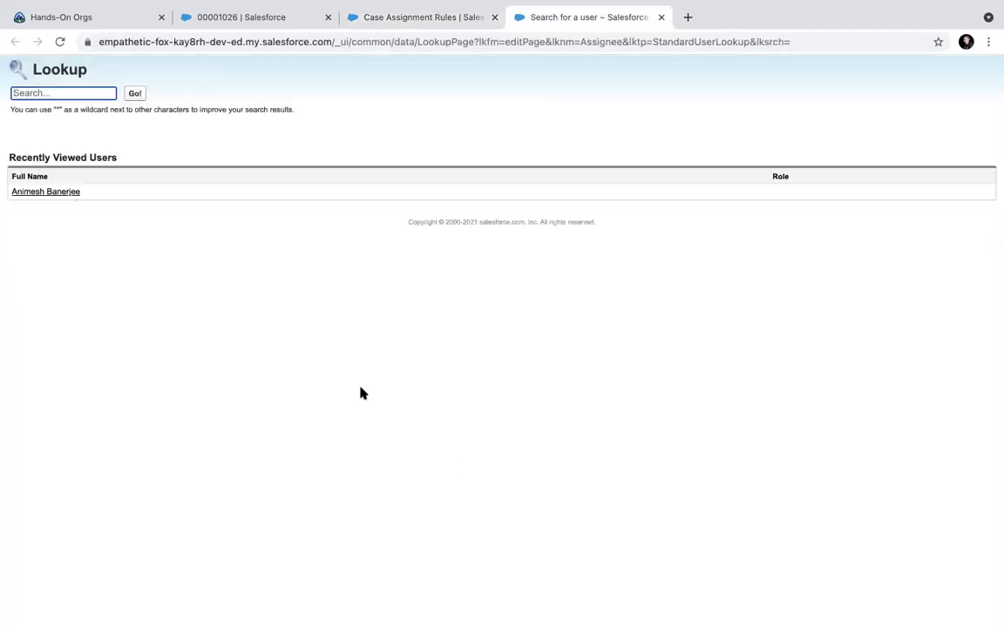
{"action": "left_click", "coordinate": [60, 194]}
{"action": "scroll", "coordinate": [515, 471], "scroll_direction": "down", "scroll_amount": 1}
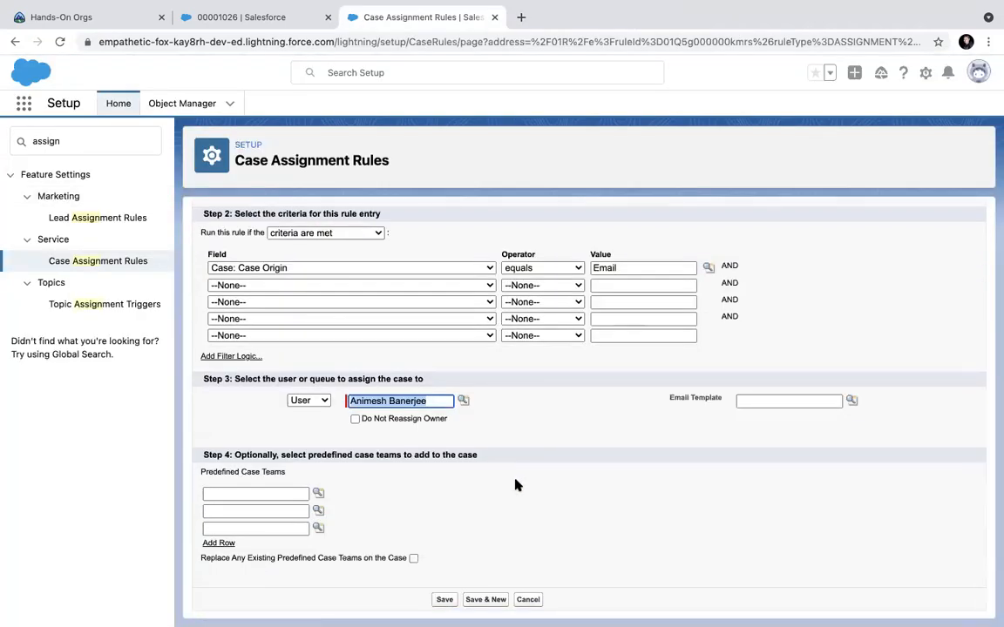
{"action": "left_click", "coordinate": [319, 398]}
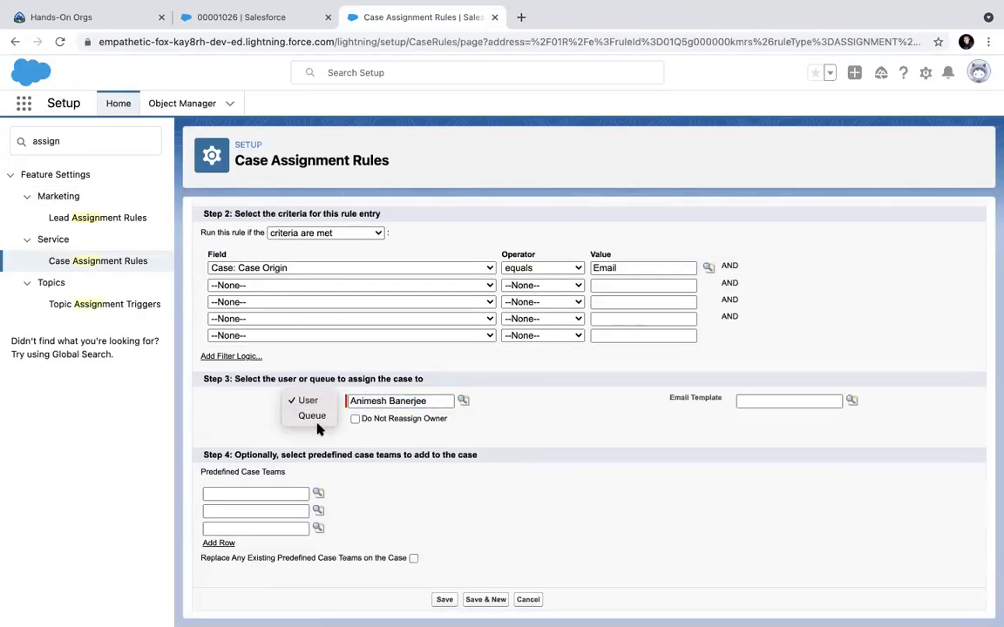
{"action": "left_click", "coordinate": [568, 466]}
{"action": "left_click", "coordinate": [443, 599]}
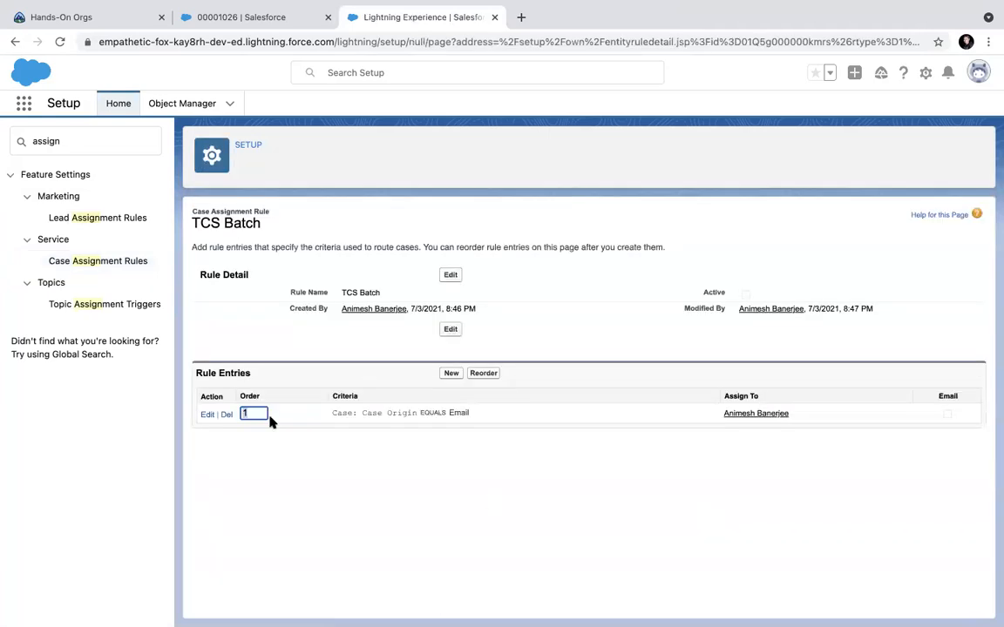
{"action": "left_click", "coordinate": [449, 375]}
Give the new entry sort order 2 and criterion Case Origin equals Web.
{"action": "left_click", "coordinate": [353, 297]}
{"action": "type", "text": "2"}
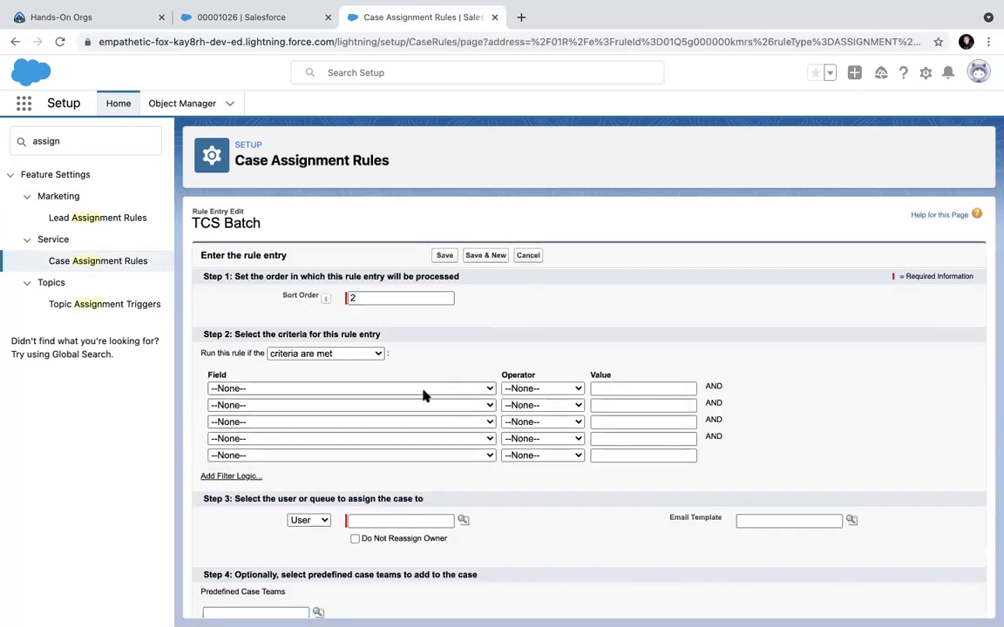
{"action": "left_click", "coordinate": [426, 388]}
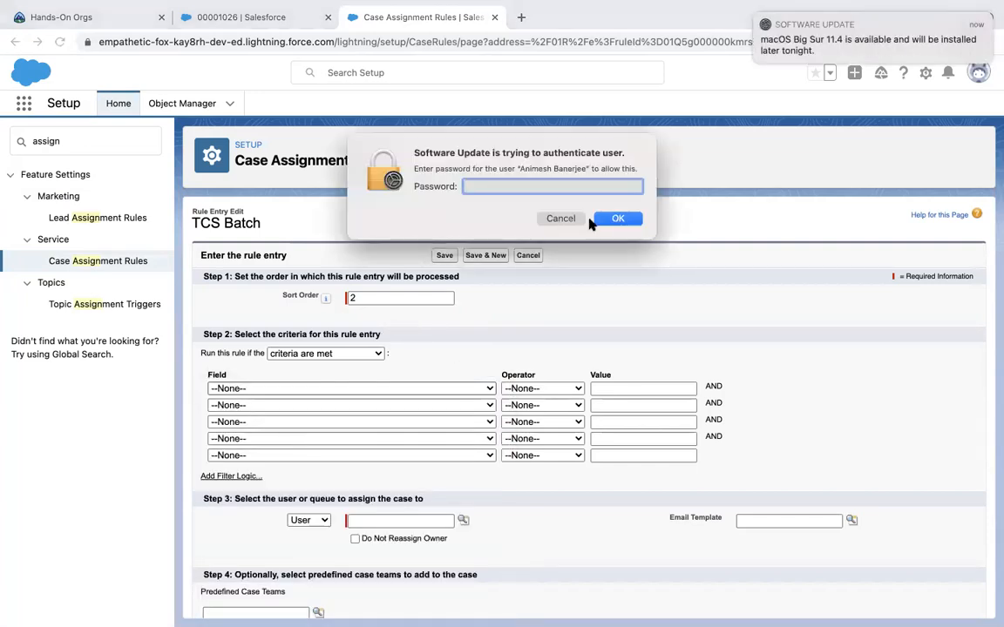
{"action": "type", "text": "aaaaaaaaaaa"}
{"action": "key", "text": "Return"}
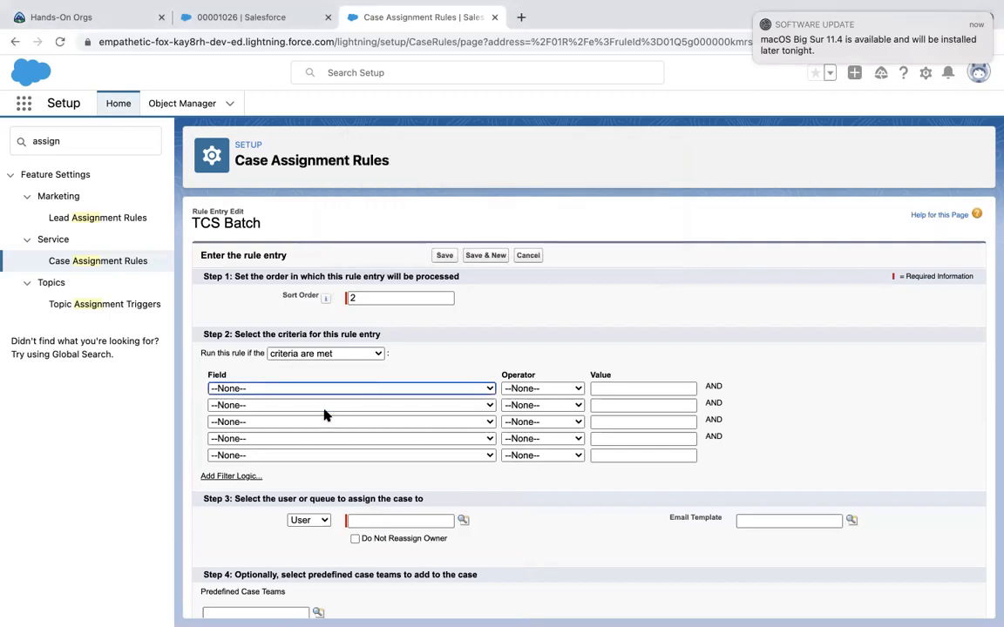
{"action": "left_click", "coordinate": [314, 390]}
{"action": "left_click", "coordinate": [264, 435]}
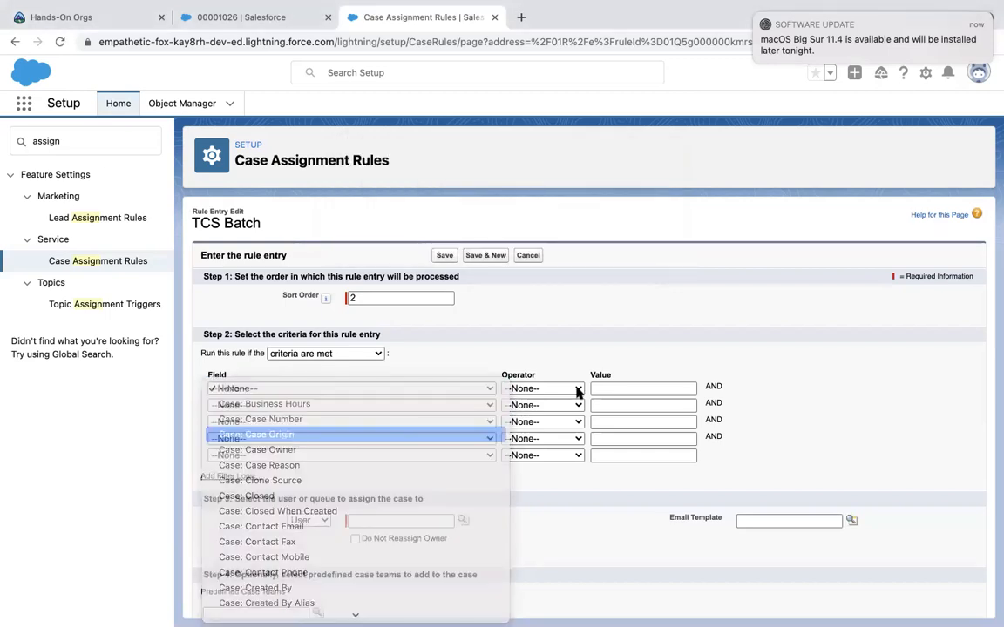
{"action": "left_click", "coordinate": [533, 389]}
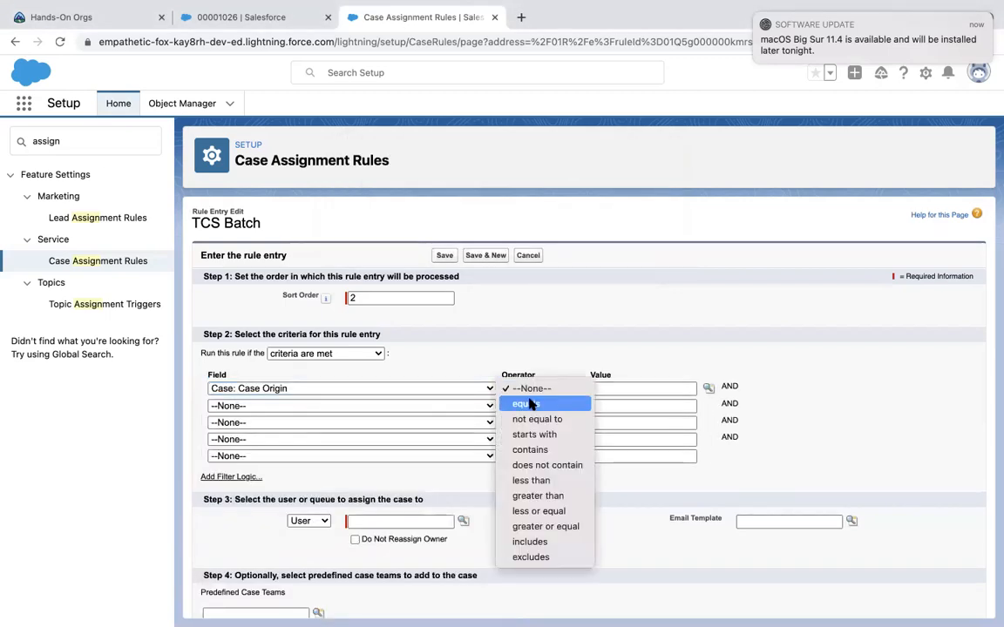
{"action": "left_click", "coordinate": [553, 403]}
{"action": "left_click", "coordinate": [709, 387]}
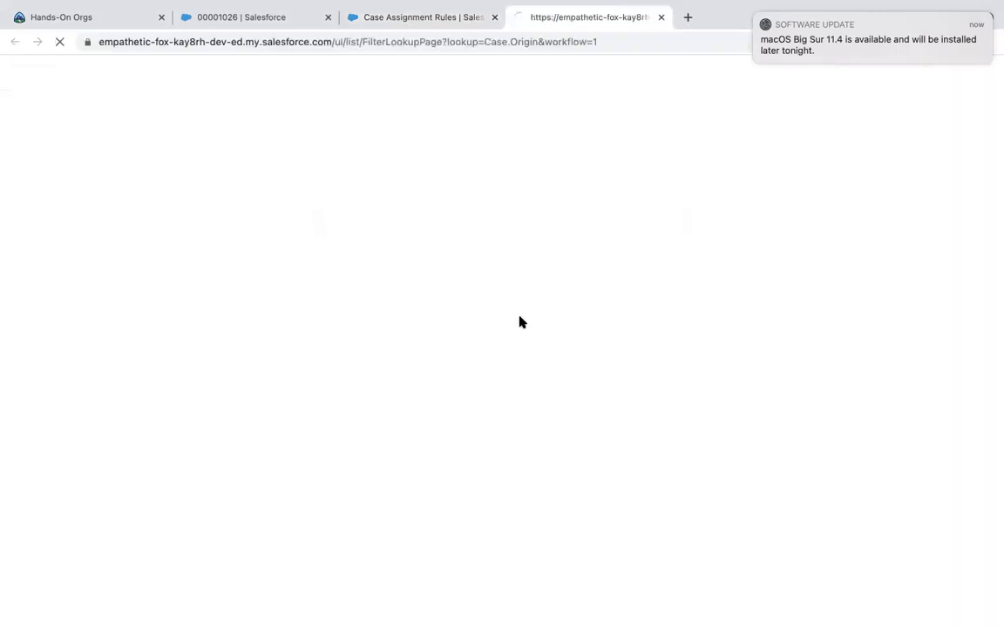
{"action": "left_click", "coordinate": [38, 181]}
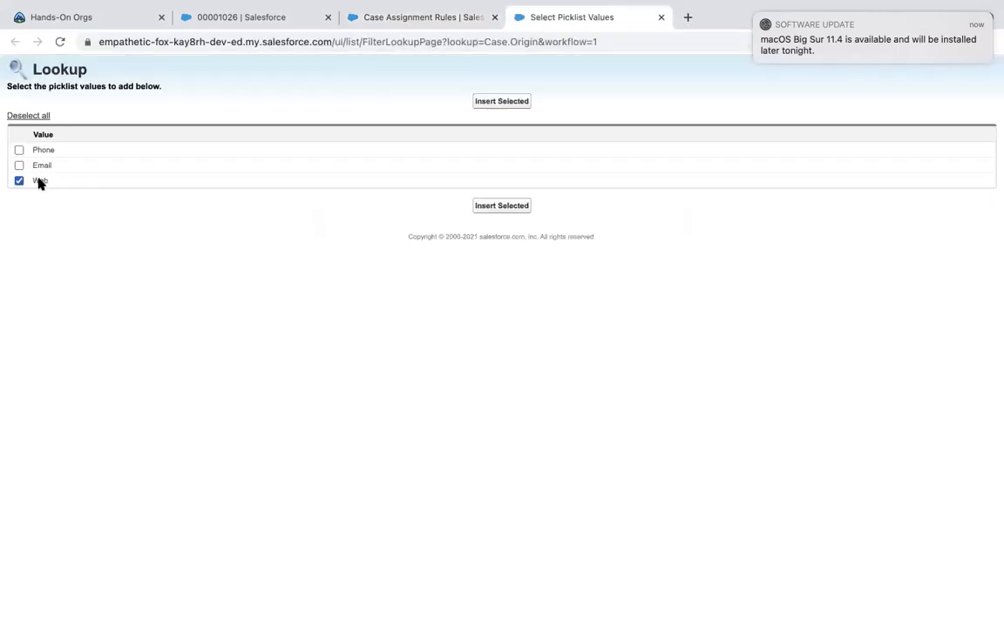
{"action": "left_click", "coordinate": [510, 102]}
Assign the Web entry's cases to the same user and save it.
{"action": "scroll", "coordinate": [473, 430], "scroll_direction": "down", "scroll_amount": 3}
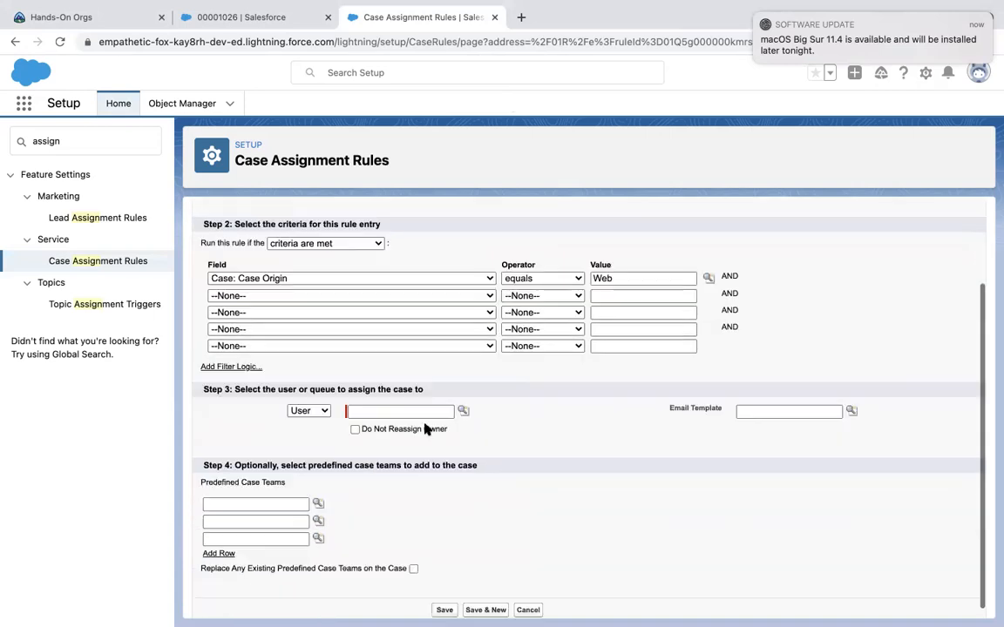
{"action": "left_click", "coordinate": [463, 404]}
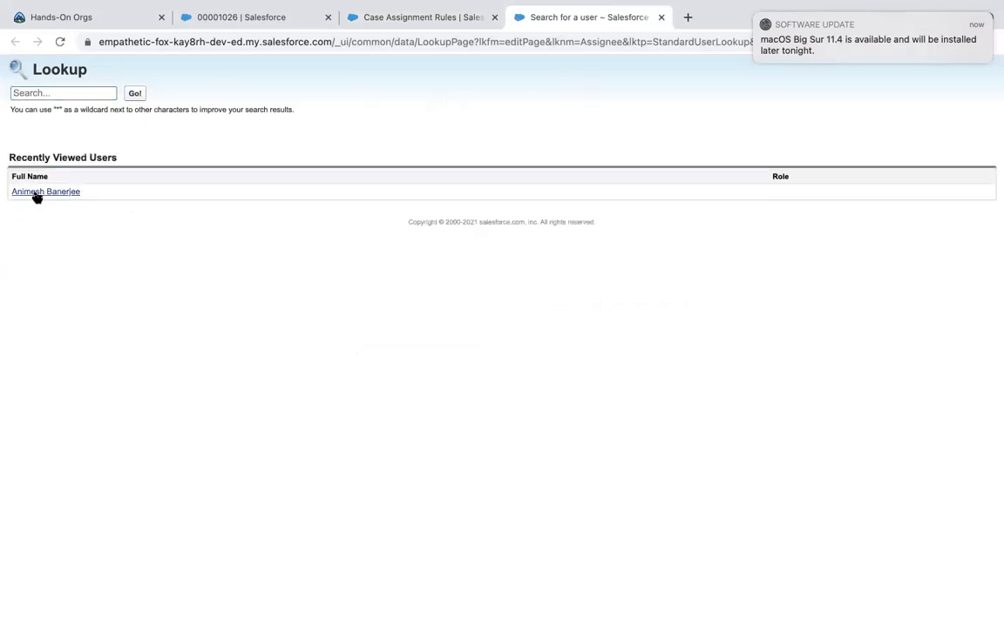
{"action": "left_click", "coordinate": [36, 192]}
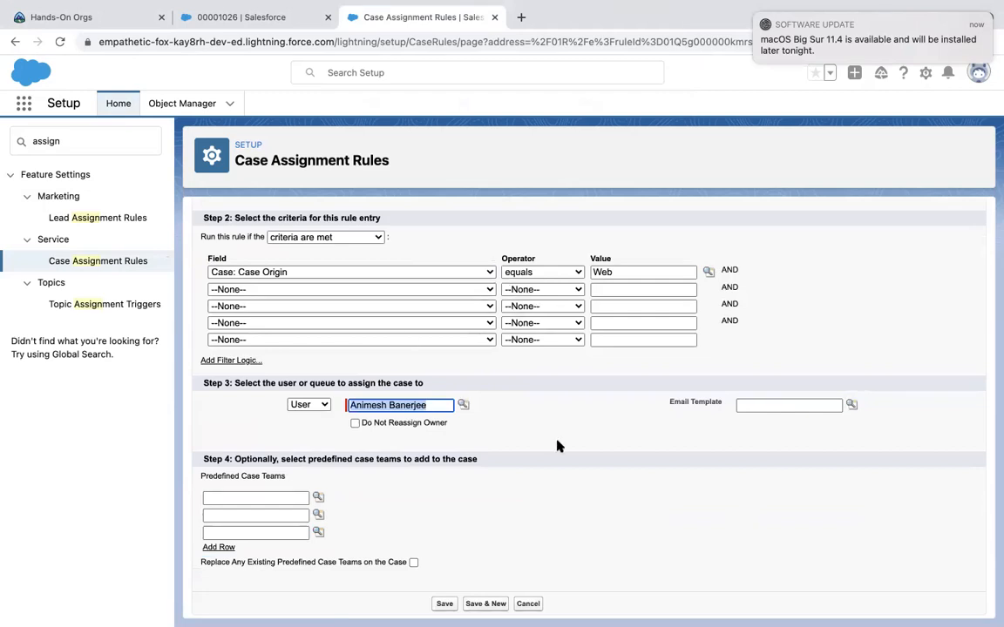
{"action": "scroll", "coordinate": [514, 503], "scroll_direction": "down", "scroll_amount": 1}
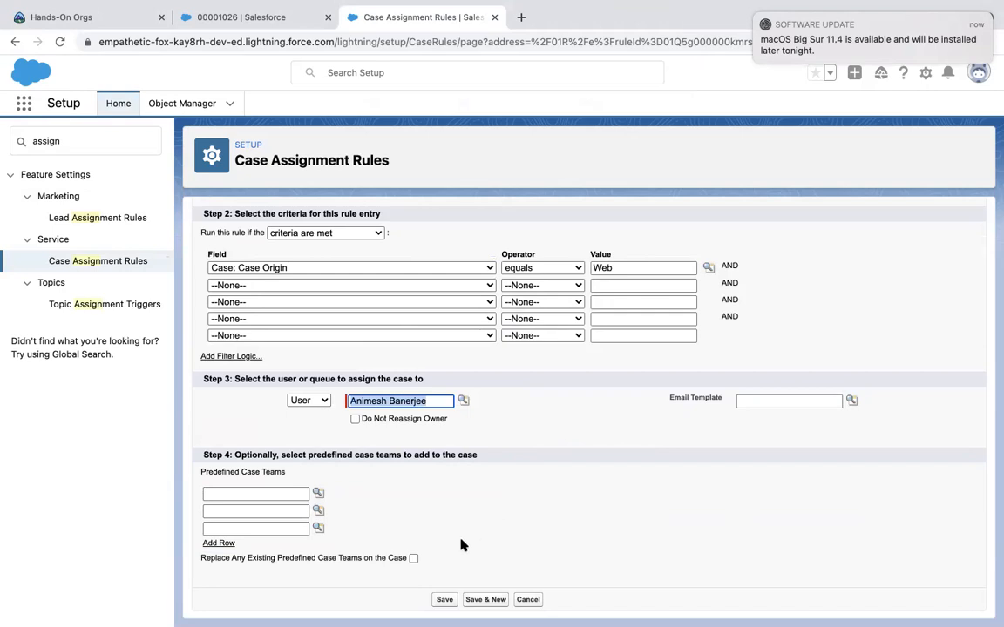
{"action": "left_click", "coordinate": [444, 599]}
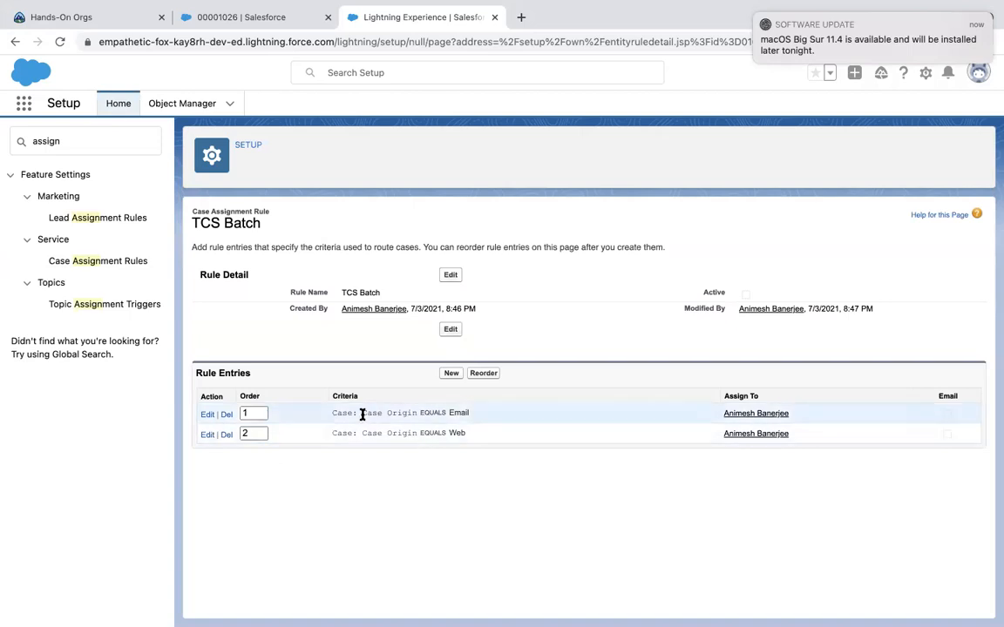
Highlight the Email entry's row on the TCS Batch rule to review it.
{"action": "left_click_drag", "start_coordinate": [354, 413], "coordinate": [368, 414]}
{"action": "left_click_drag", "start_coordinate": [608, 415], "coordinate": [817, 419]}
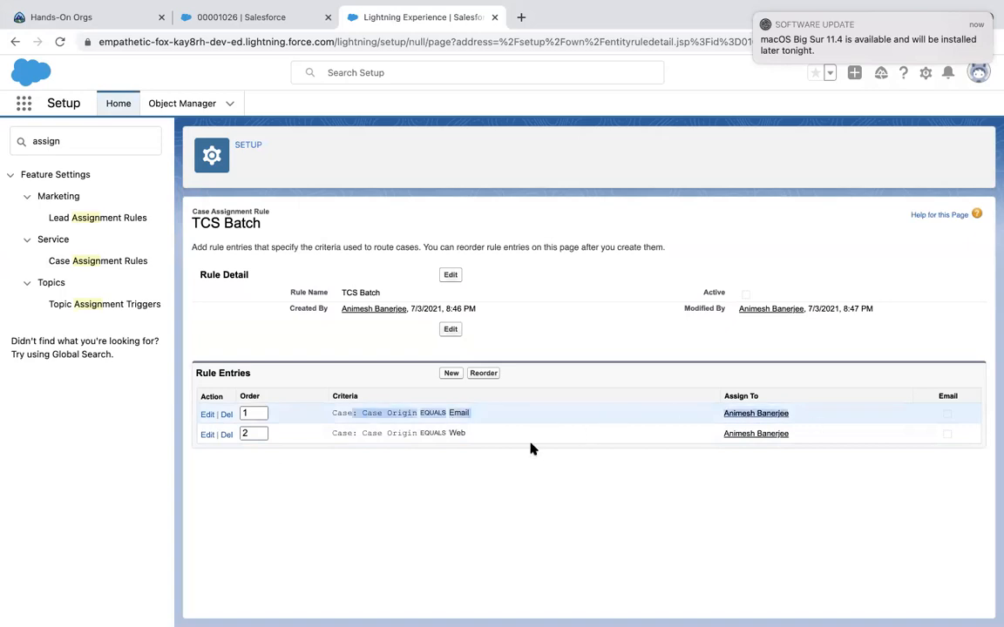
{"action": "left_click", "coordinate": [504, 456]}
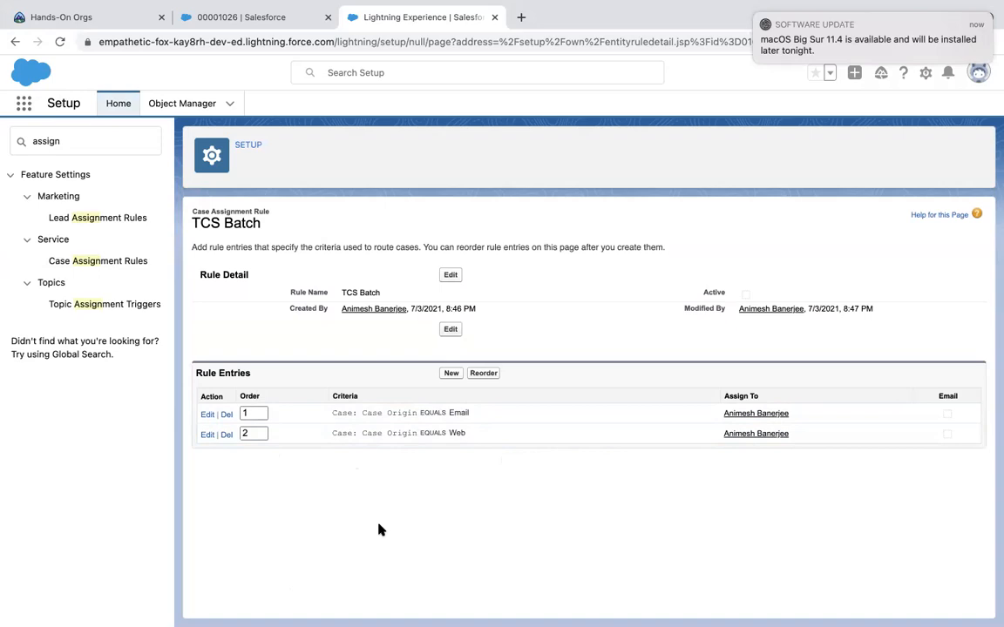
Replace the Quick Find term 'assign' with 'escal'.
{"action": "left_click", "coordinate": [47, 143]}
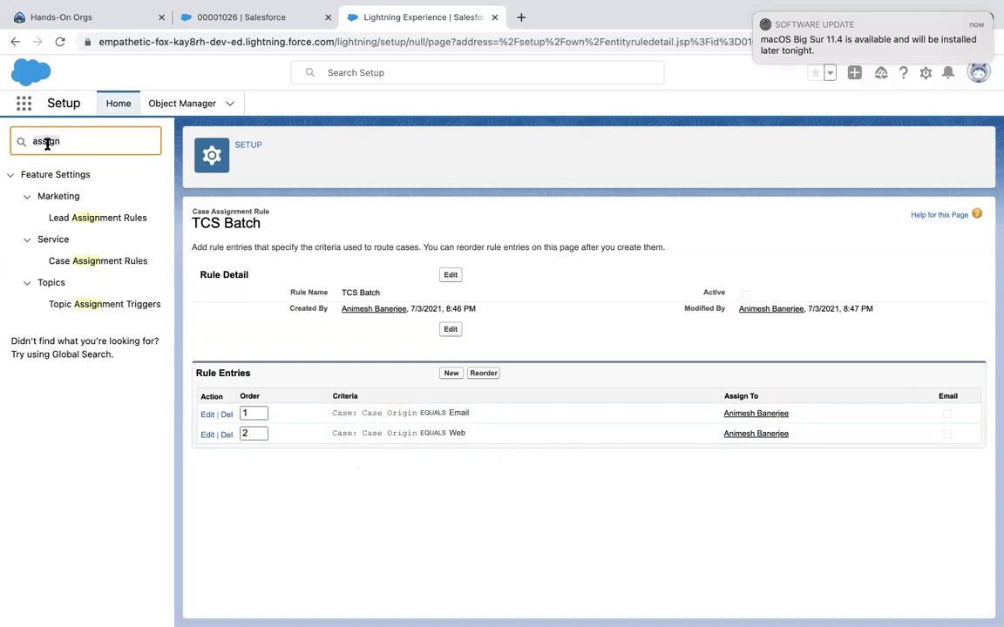
{"action": "double_click", "coordinate": [47, 143]}
{"action": "type", "text": "es"}
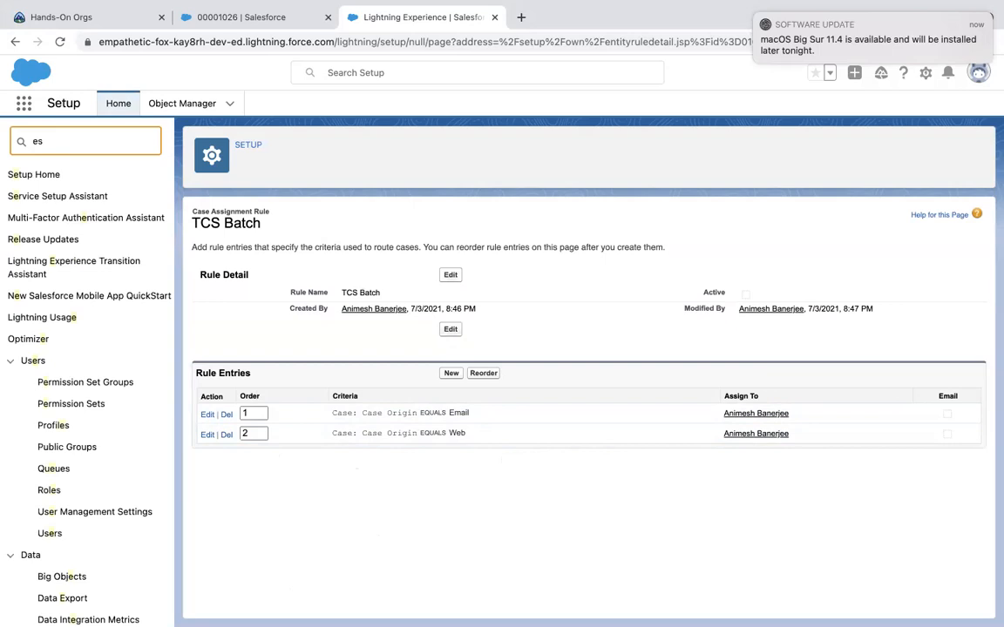
{"action": "type", "text": "cal"}
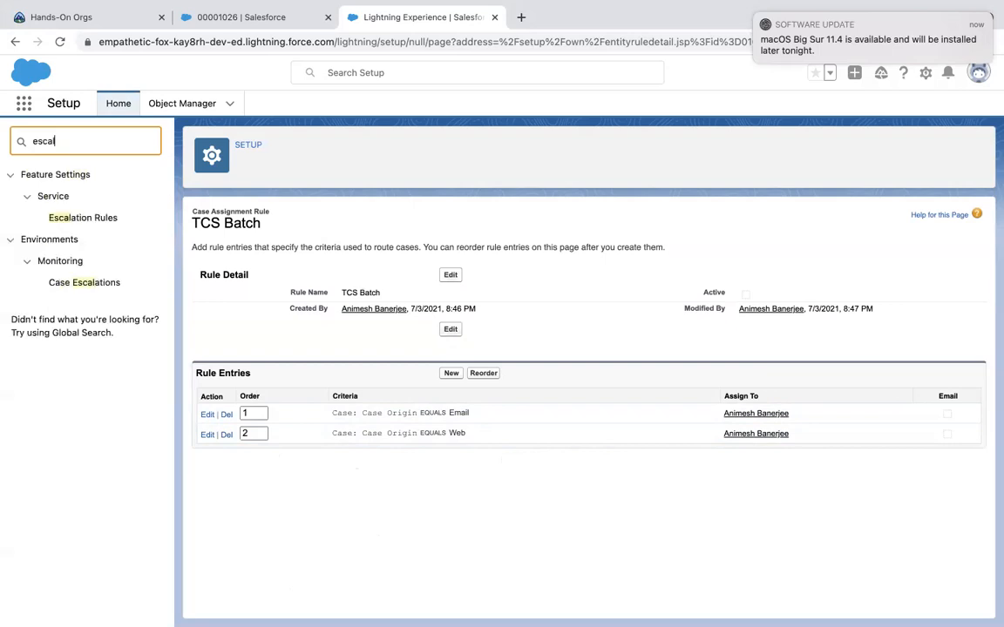
Create the escalation rule 'TCS batch' and open its empty detail page.
{"action": "left_click", "coordinate": [83, 217]}
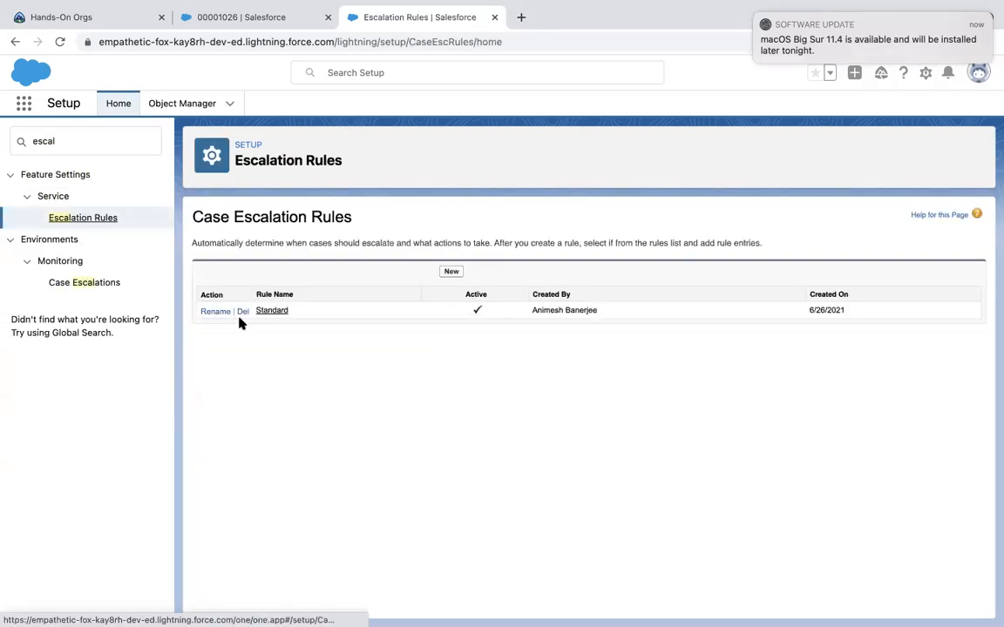
{"action": "left_click", "coordinate": [451, 273]}
{"action": "type", "text": "TCS batch"}
{"action": "left_click", "coordinate": [444, 283]}
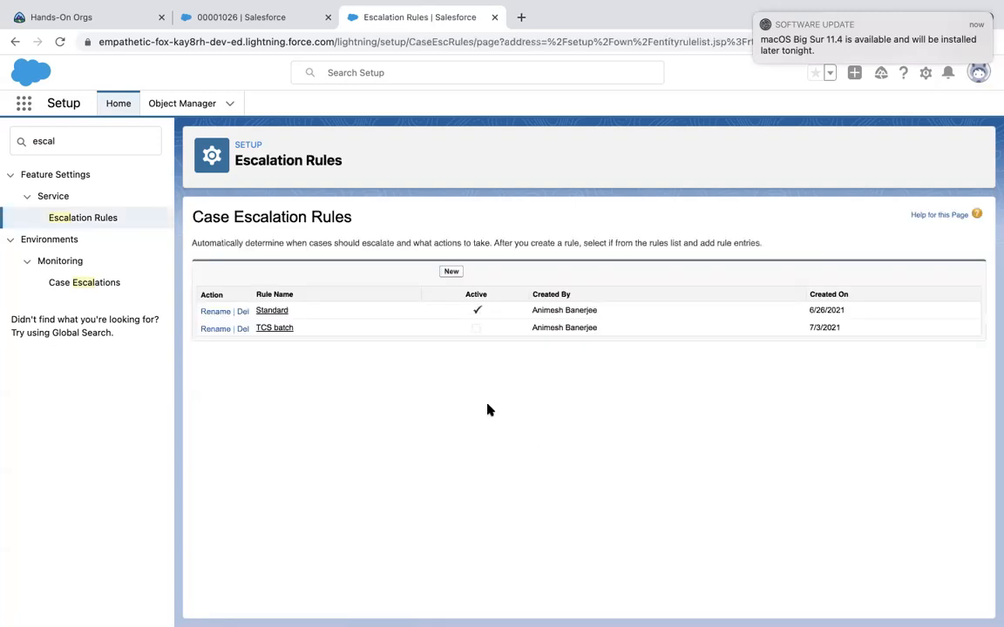
{"action": "left_click", "coordinate": [277, 329]}
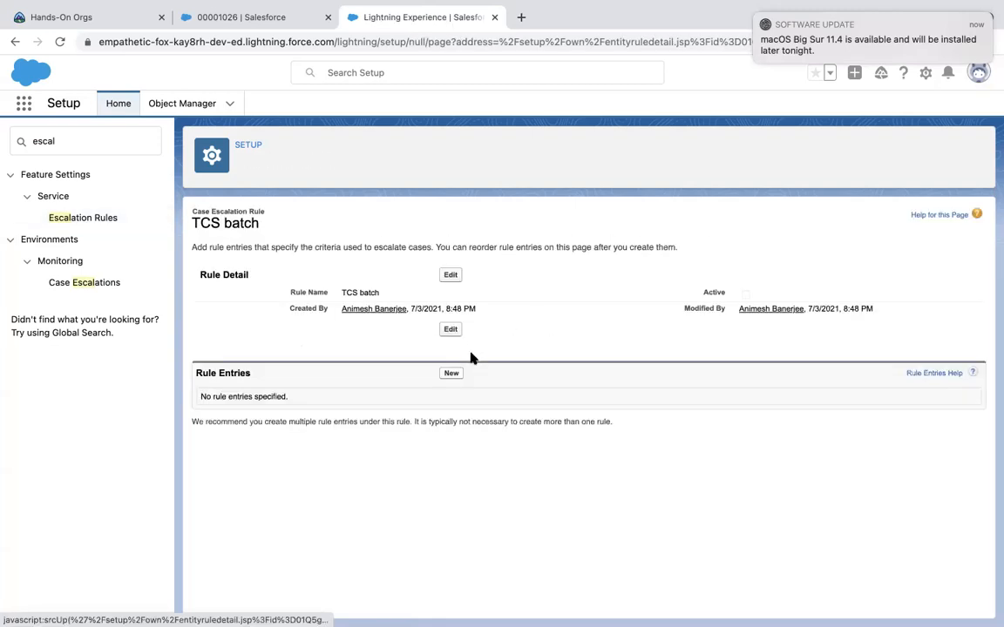
Start a new escalation rule entry with the criterion Case: Created By equals.
{"action": "left_click", "coordinate": [452, 374]}
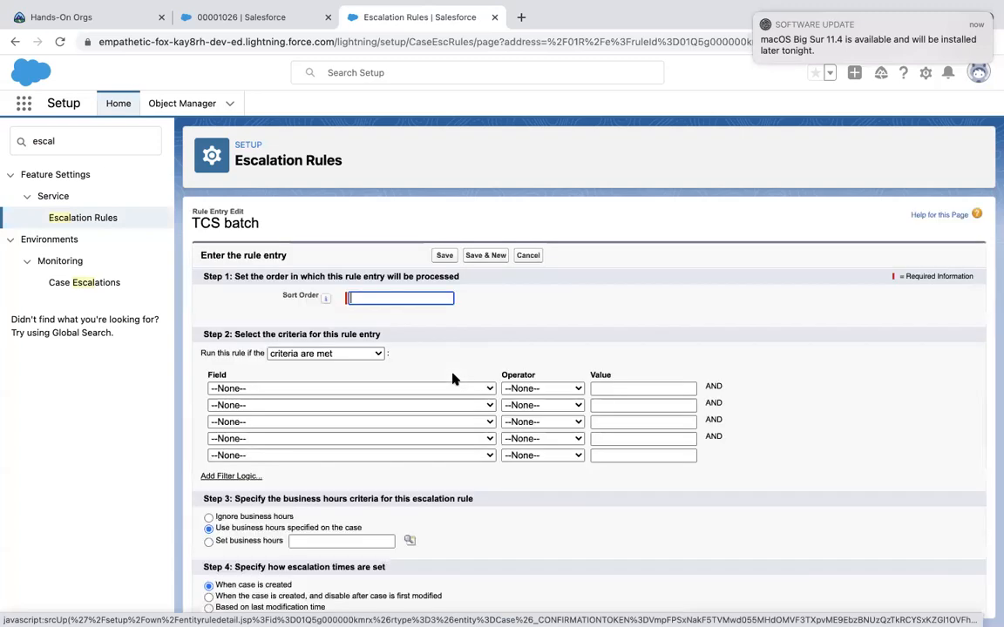
{"action": "left_click", "coordinate": [399, 389]}
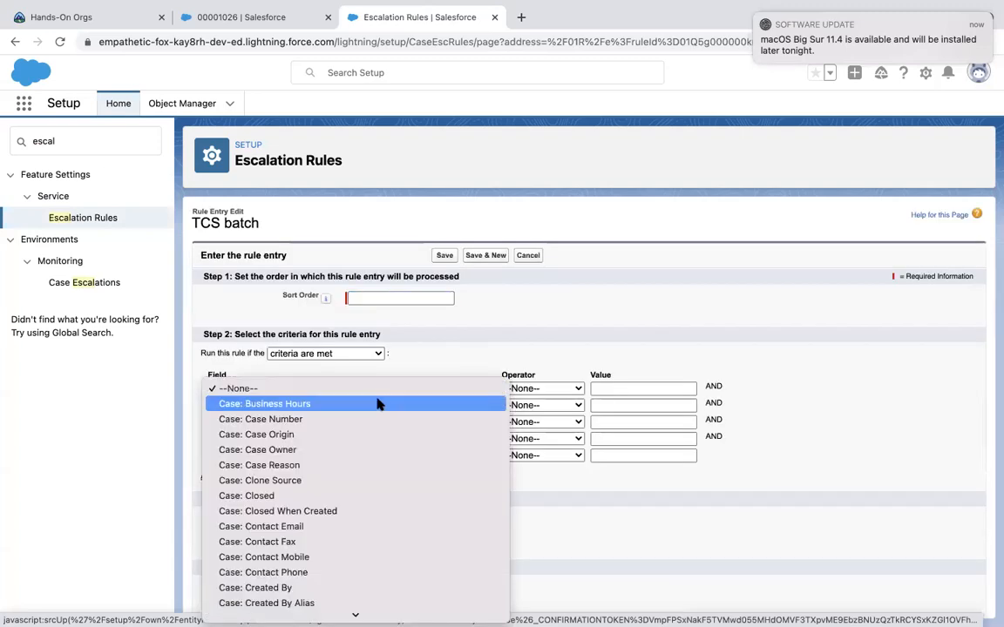
{"action": "left_click", "coordinate": [378, 403]}
{"action": "left_click", "coordinate": [373, 392]}
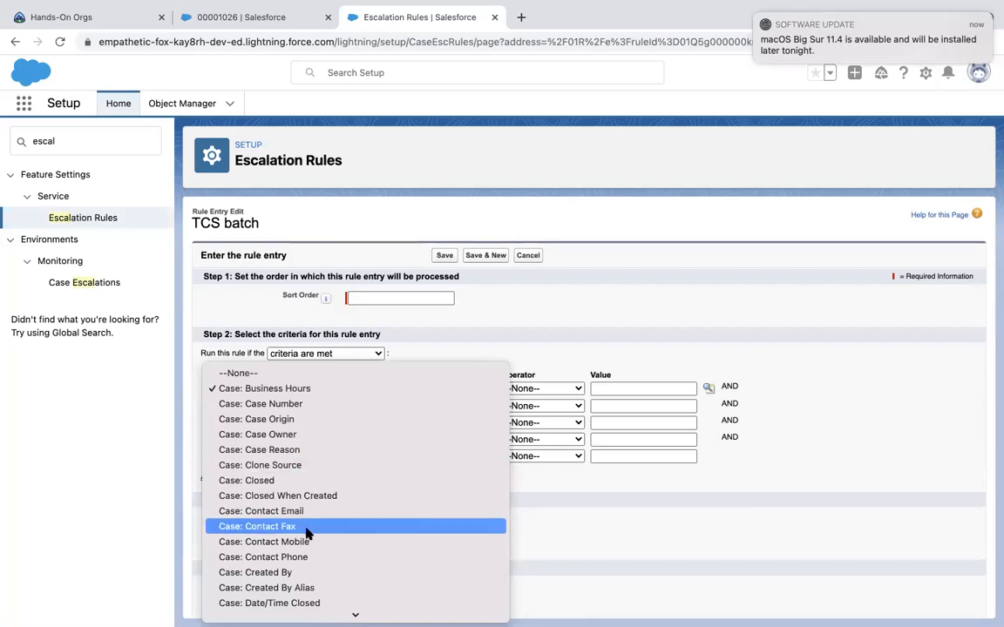
{"action": "left_click", "coordinate": [291, 572]}
{"action": "left_click", "coordinate": [522, 389]}
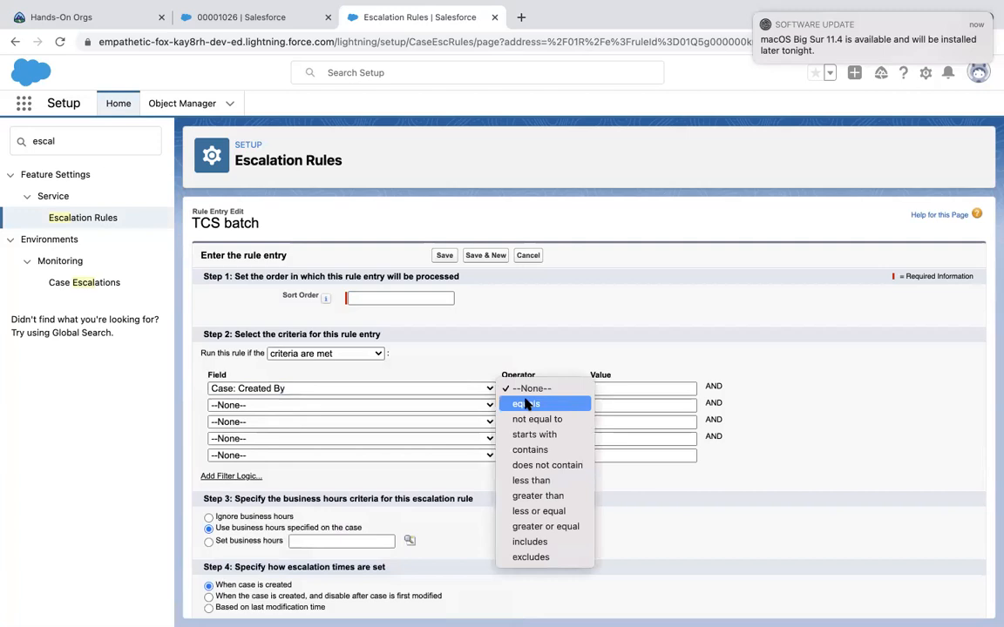
{"action": "left_click", "coordinate": [525, 403]}
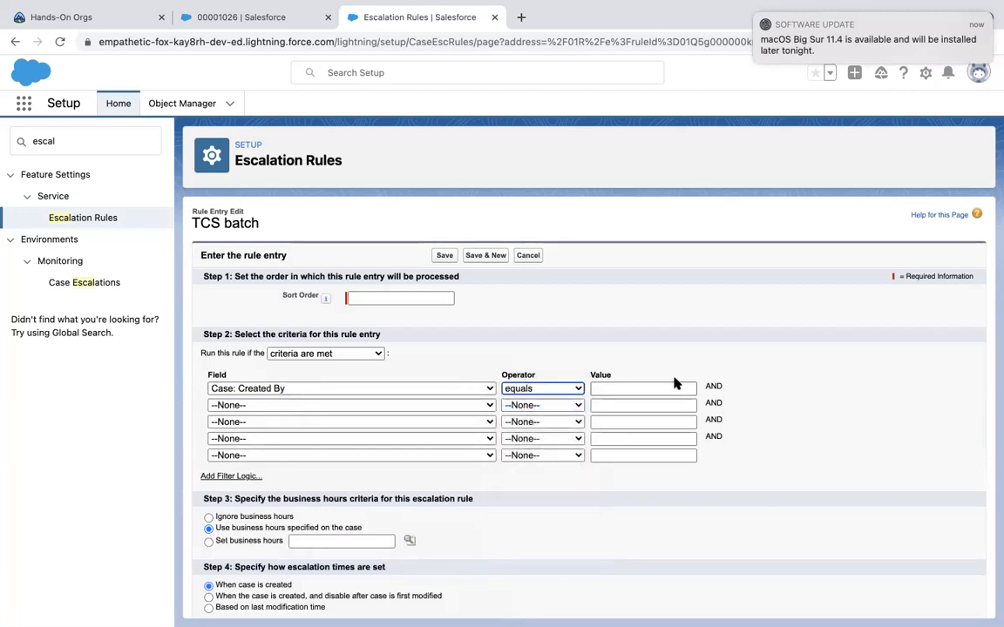
Give the entry sort order 1 and save it.
{"action": "left_click", "coordinate": [658, 383]}
{"action": "left_click", "coordinate": [632, 359]}
{"action": "left_click", "coordinate": [387, 297]}
{"action": "type", "text": "1"}
{"action": "scroll", "coordinate": [564, 307], "scroll_direction": "down", "scroll_amount": 1}
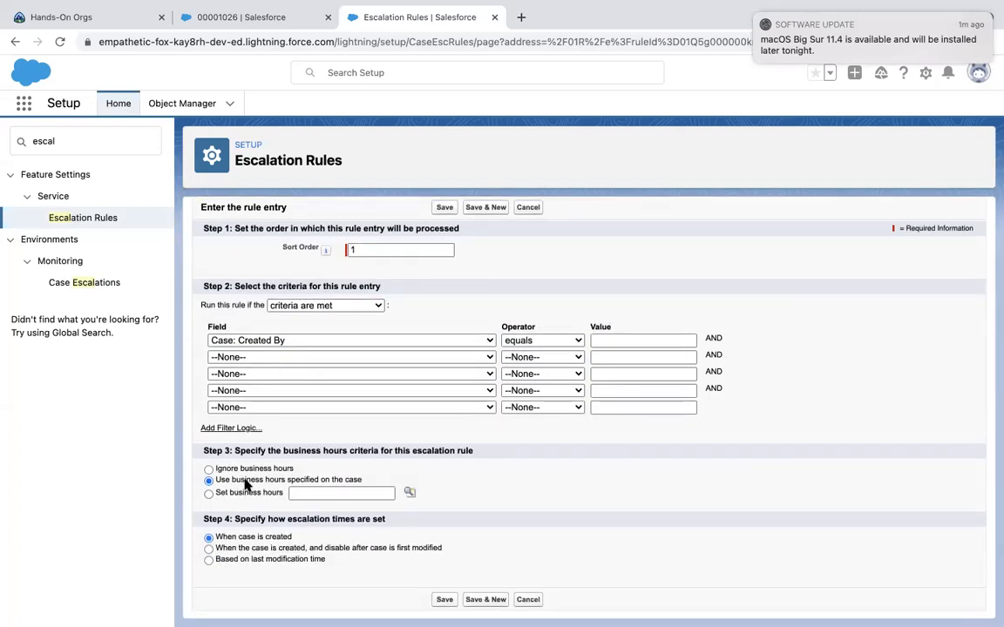
{"action": "left_click", "coordinate": [444, 600]}
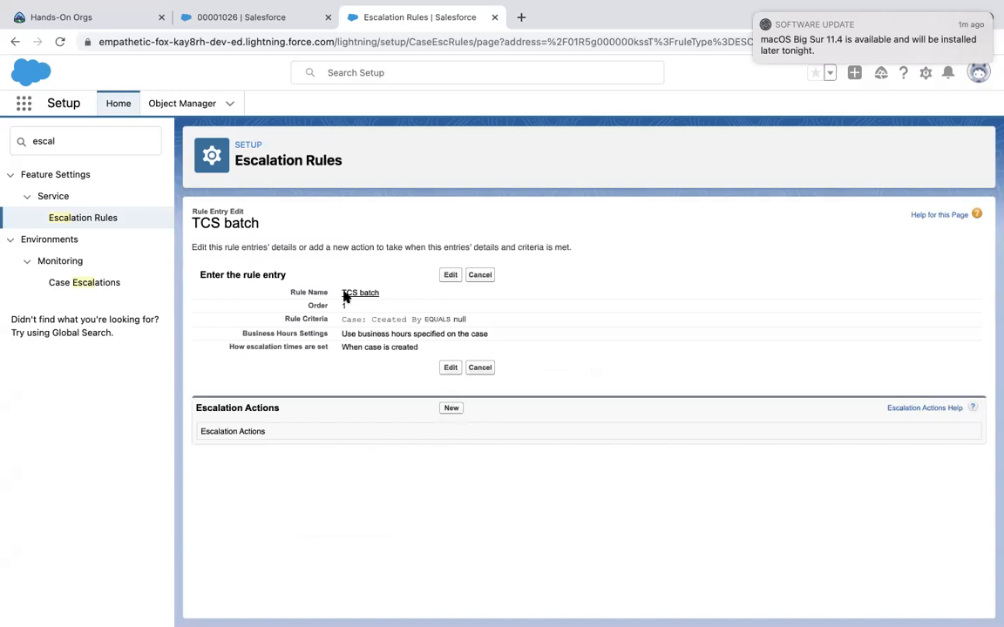
{"action": "left_click", "coordinate": [450, 408]}
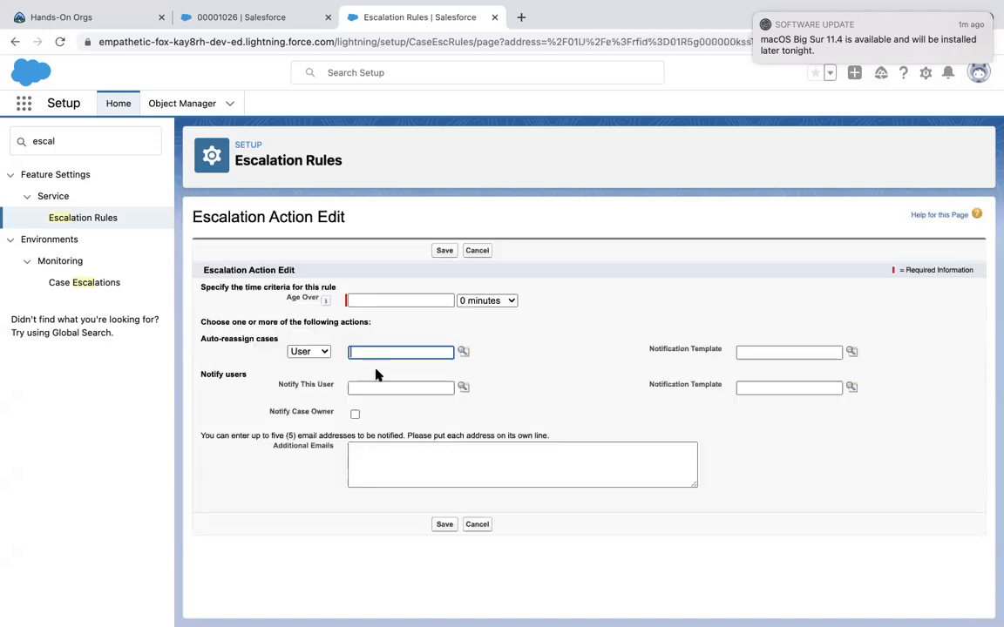
{"action": "left_click", "coordinate": [380, 300]}
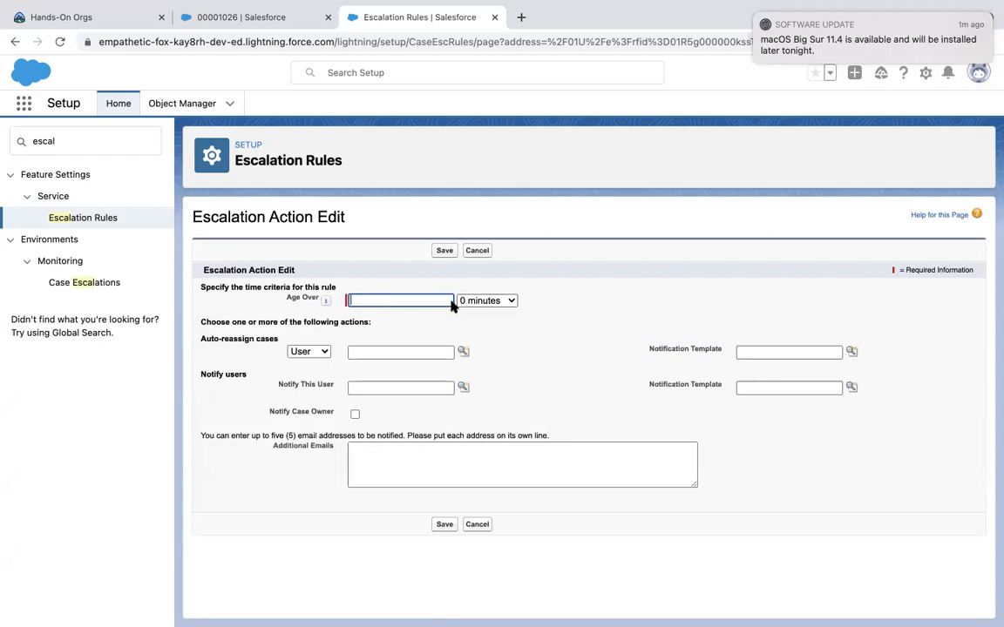
{"action": "type", "text": "24"}
{"action": "left_click", "coordinate": [486, 301]}
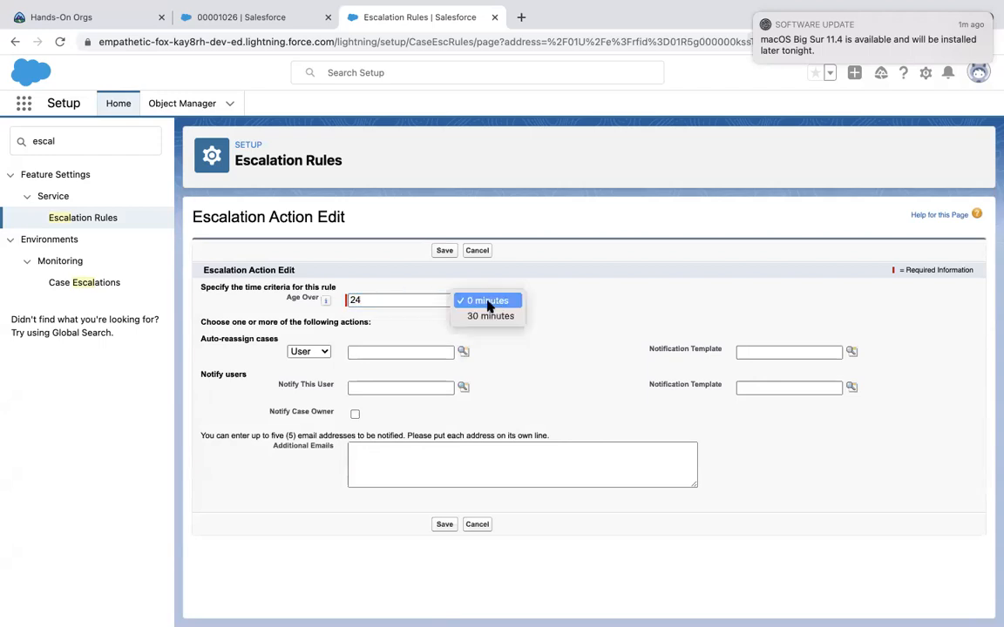
{"action": "left_click", "coordinate": [489, 316]}
{"action": "double_click", "coordinate": [365, 299]}
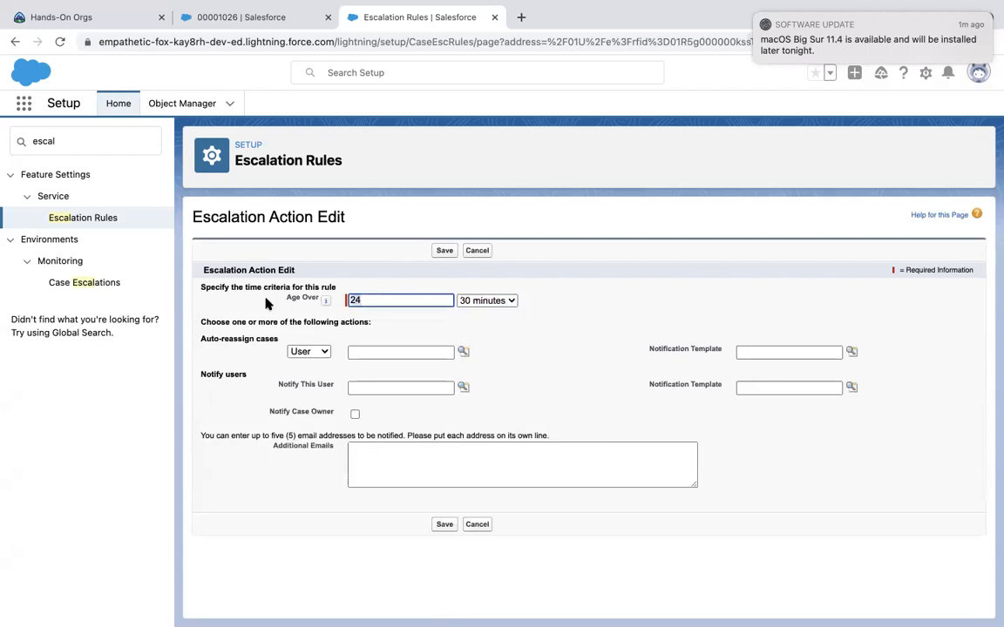
{"action": "left_click", "coordinate": [427, 329]}
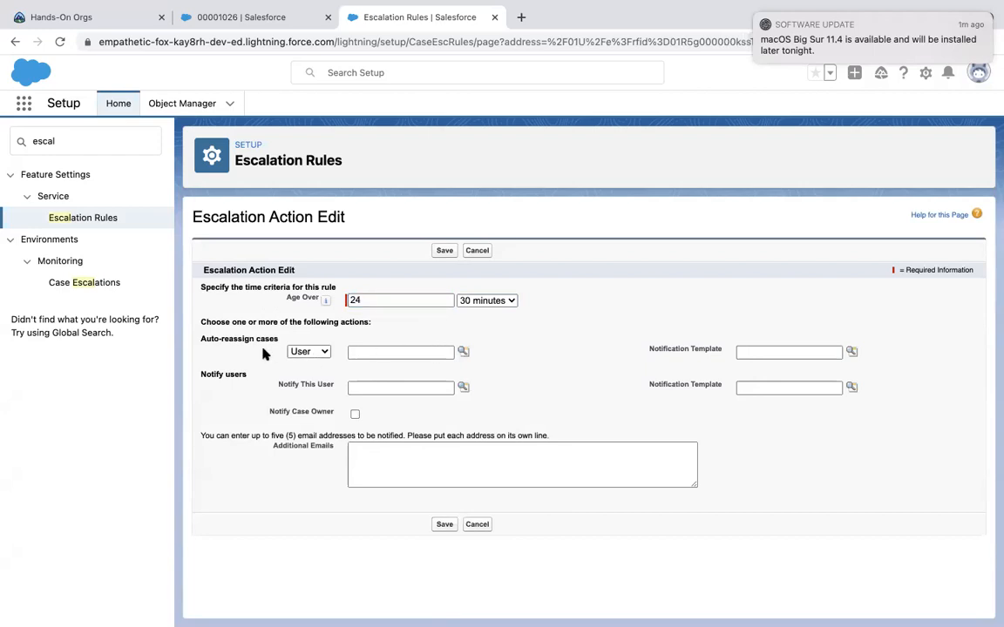
{"action": "left_click", "coordinate": [321, 351]}
{"action": "left_click", "coordinate": [518, 337]}
{"action": "left_click", "coordinate": [477, 525]}
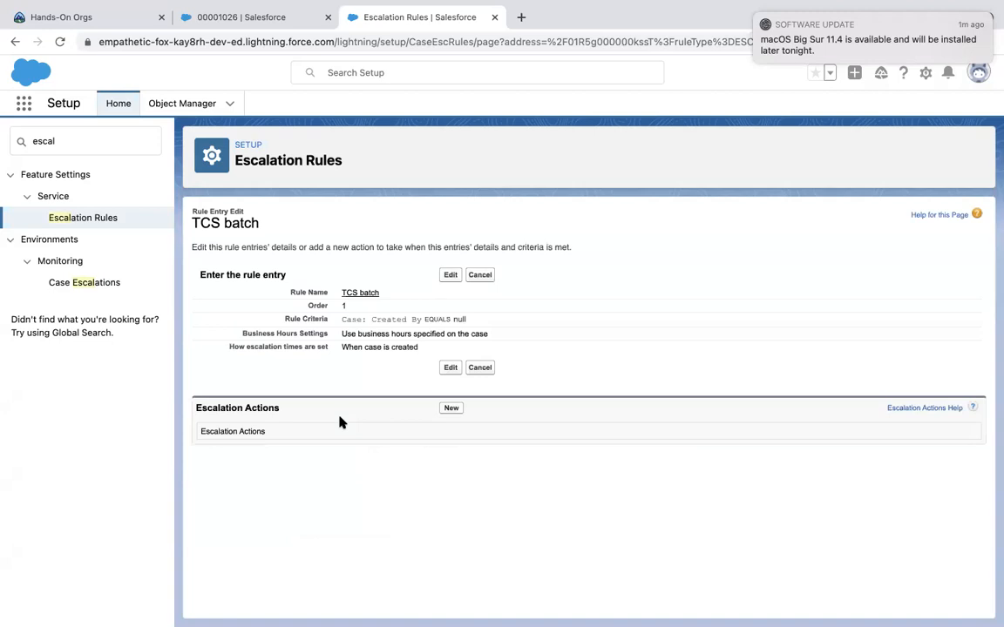
{"action": "double_click", "coordinate": [65, 141]}
Find Case Auto-Response Rules via Quick Find 'auto' and start a new rule.
{"action": "type", "text": "aut"}
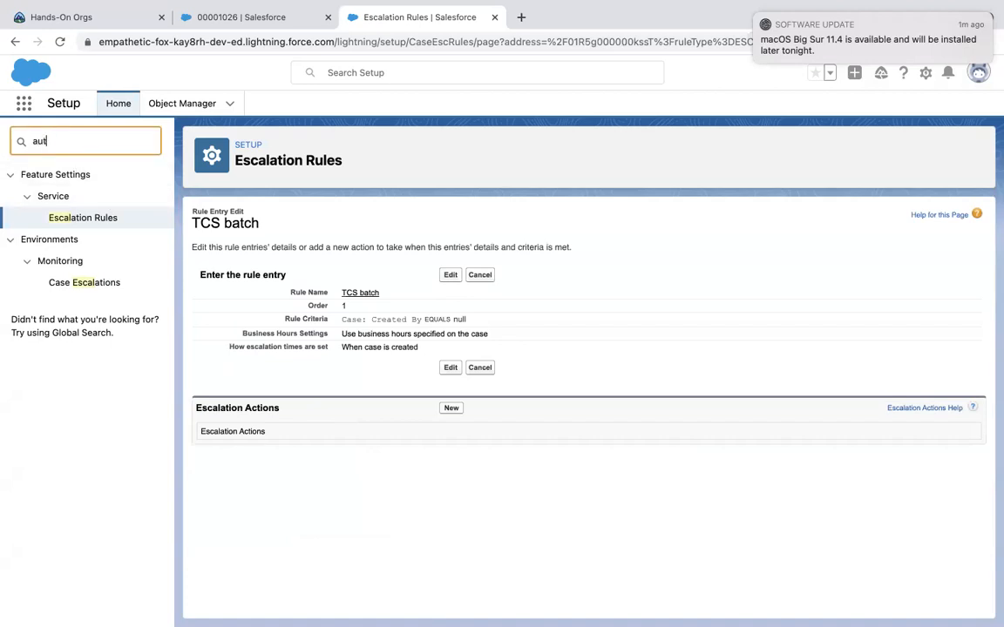
{"action": "type", "text": "o"}
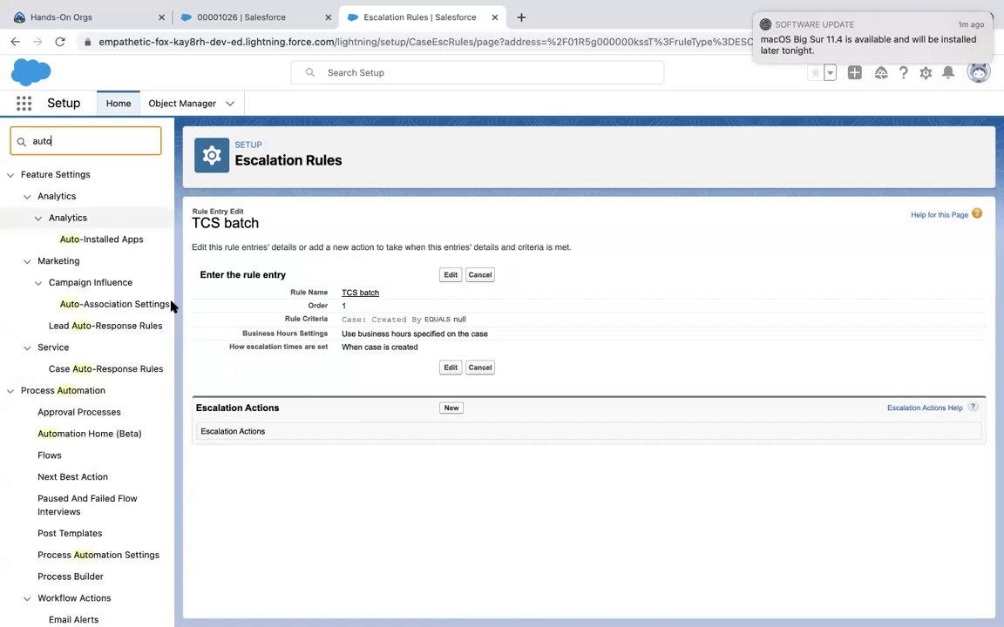
{"action": "left_click", "coordinate": [105, 369]}
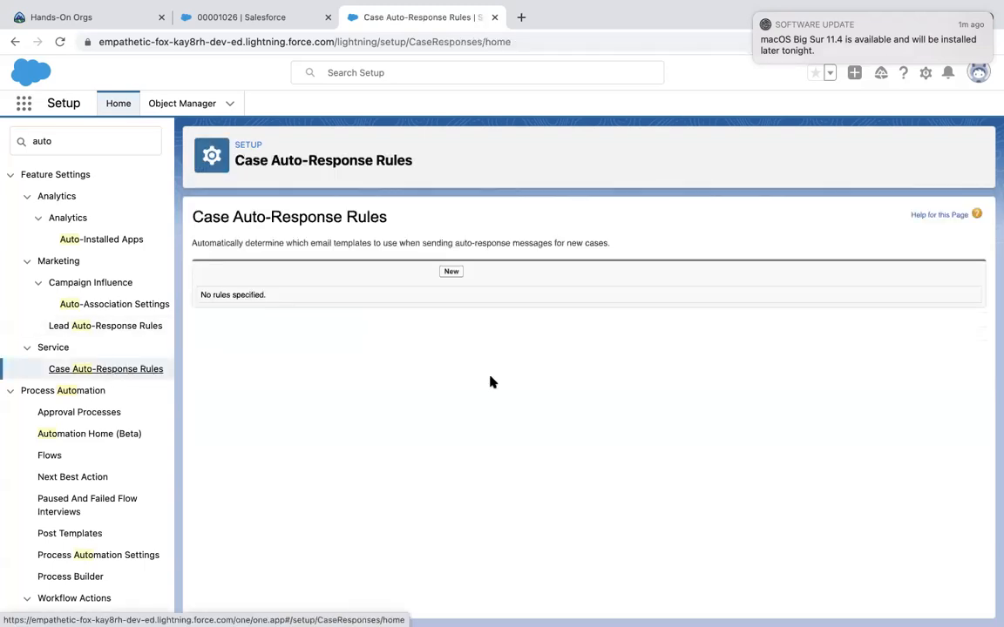
{"action": "left_click", "coordinate": [452, 272]}
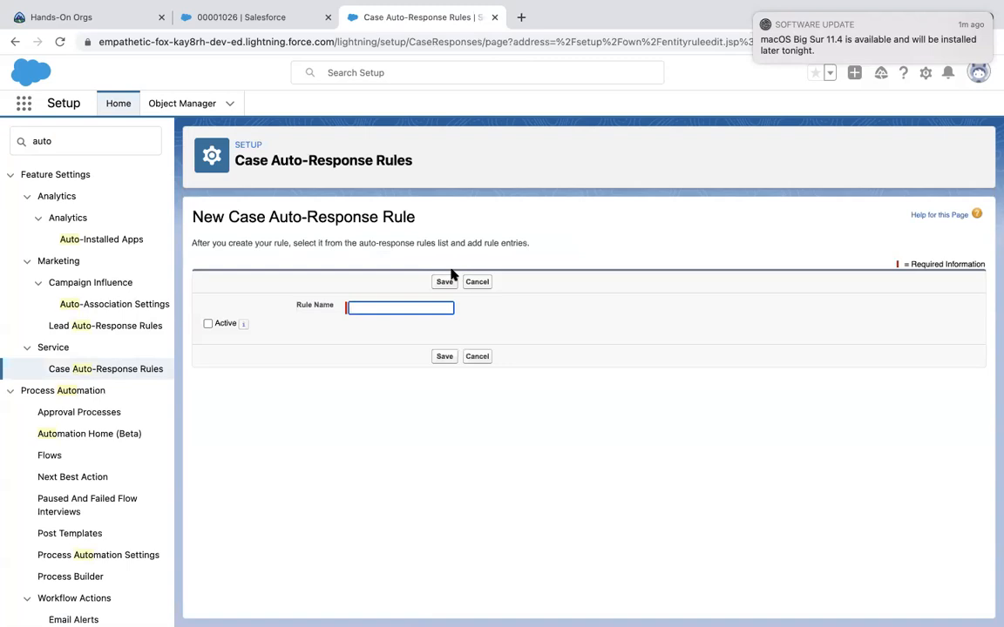
Name the rule TCS Batch, save it, and open its detail page.
{"action": "type", "text": "TCS"}
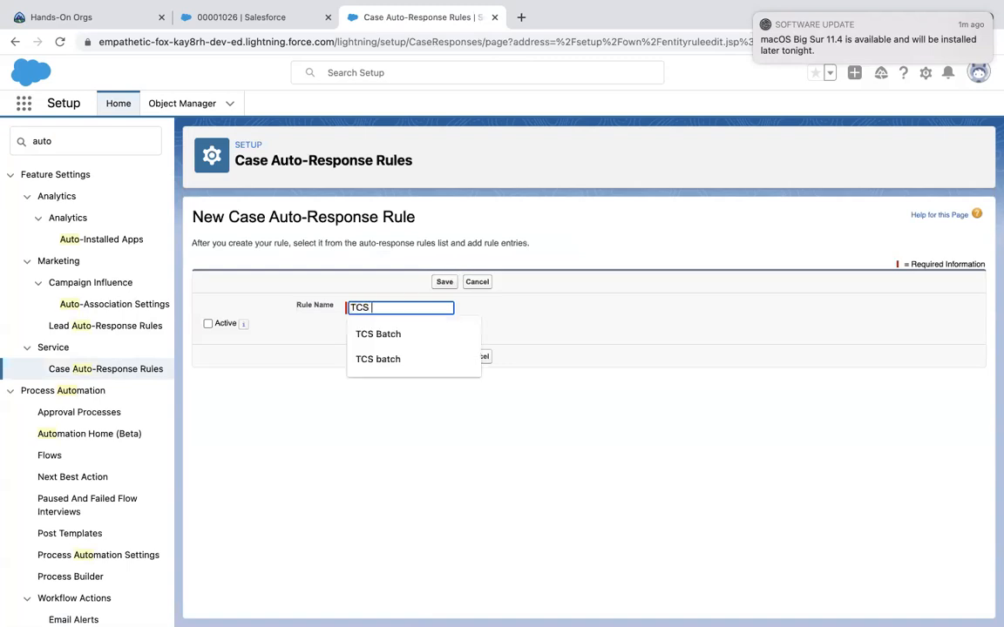
{"action": "key", "text": "Down"}
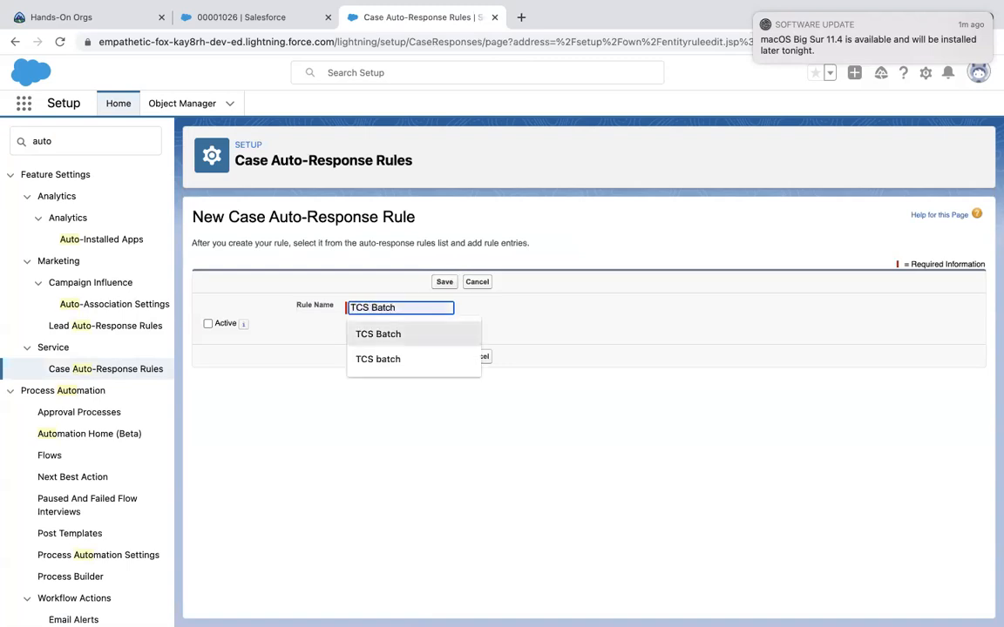
{"action": "left_click", "coordinate": [409, 339]}
{"action": "left_click", "coordinate": [443, 281]}
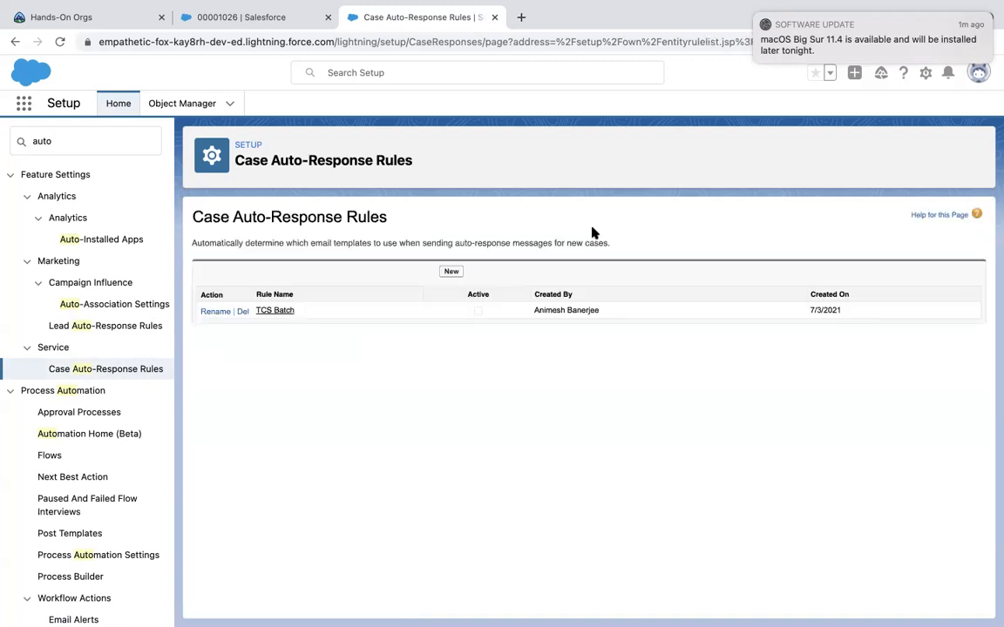
{"action": "left_click", "coordinate": [287, 311]}
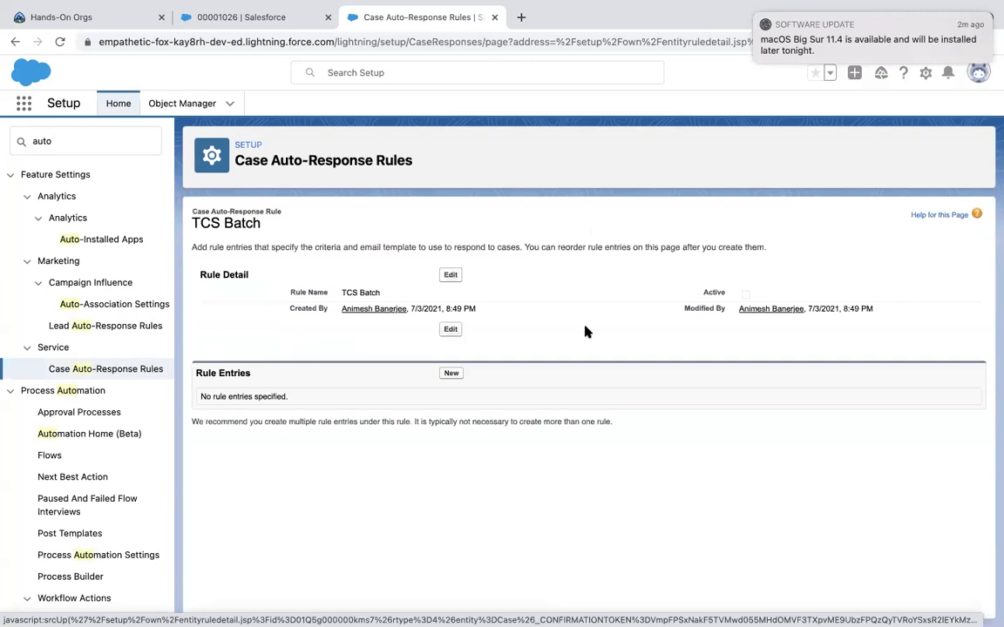
Add a TCS Batch rule entry with sort order 1 and criterion Case Origin equals Email.
{"action": "left_click", "coordinate": [457, 374]}
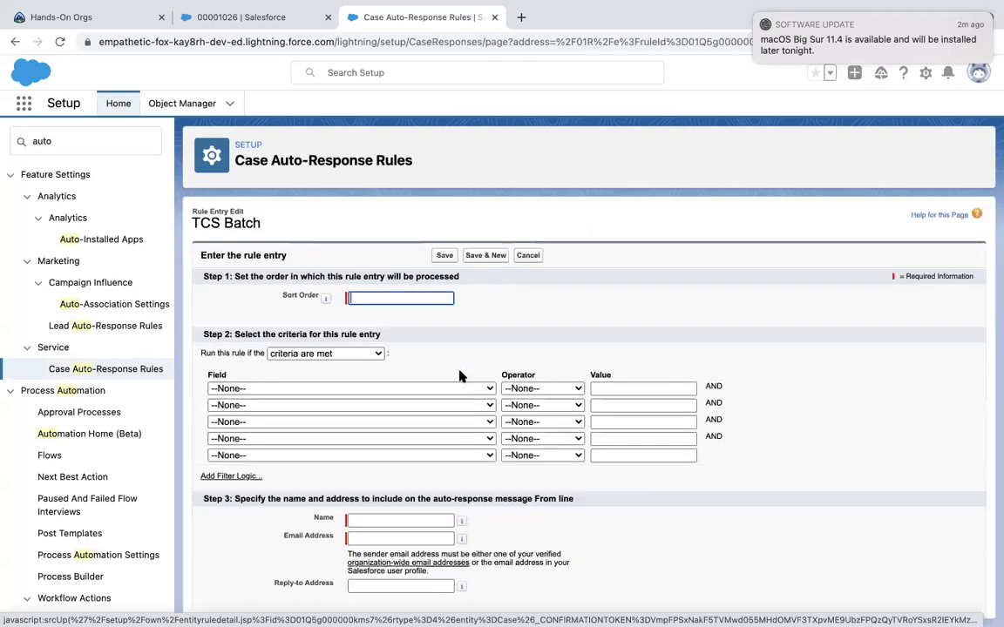
{"action": "scroll", "coordinate": [460, 376], "scroll_direction": "down", "scroll_amount": 2}
{"action": "type", "text": "1"}
{"action": "left_click", "coordinate": [353, 307]}
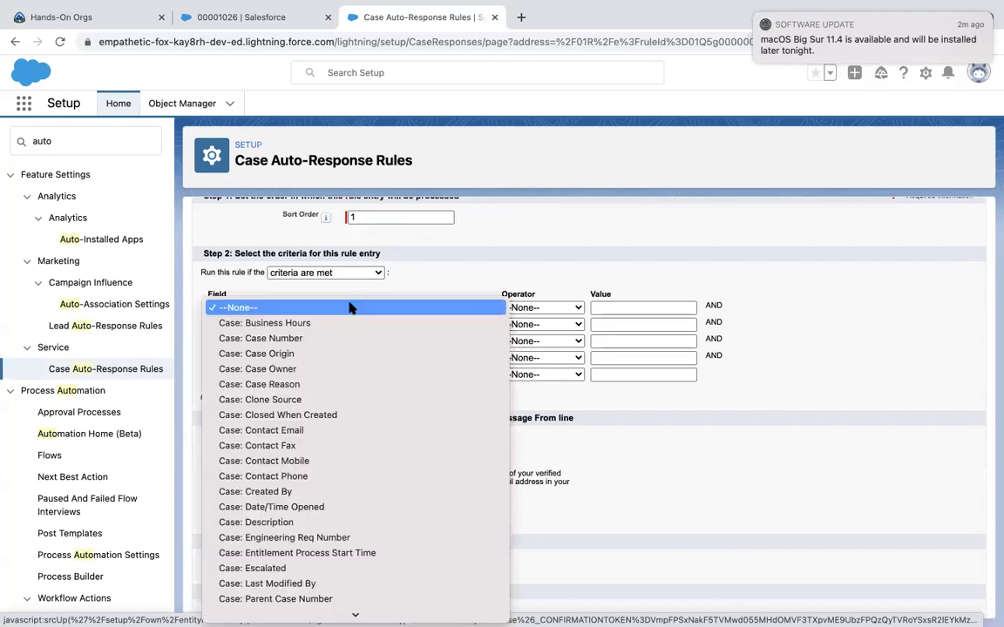
{"action": "left_click", "coordinate": [316, 356]}
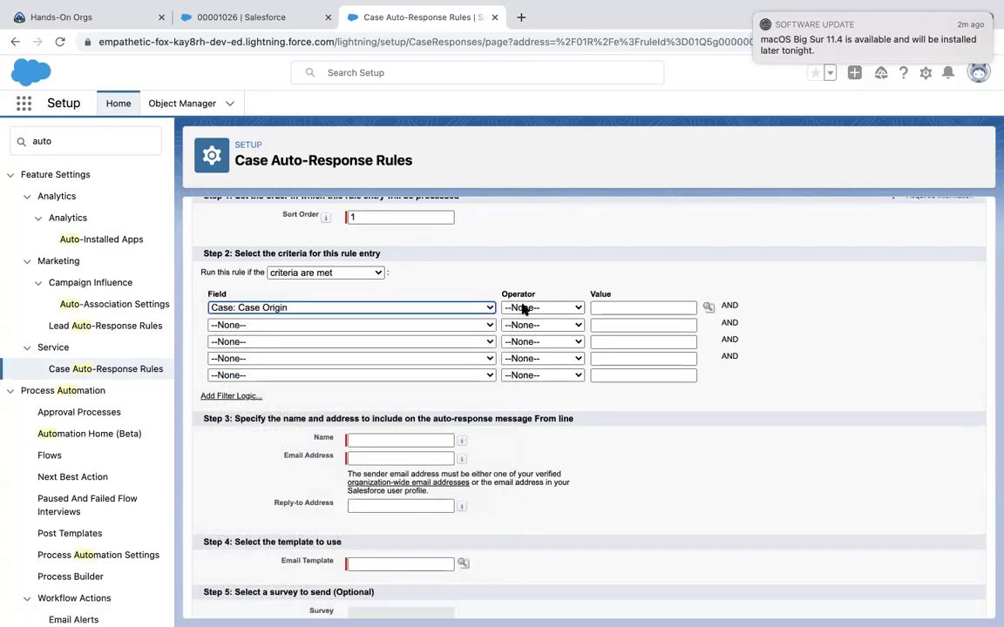
{"action": "left_click", "coordinate": [522, 307]}
{"action": "left_click", "coordinate": [524, 323]}
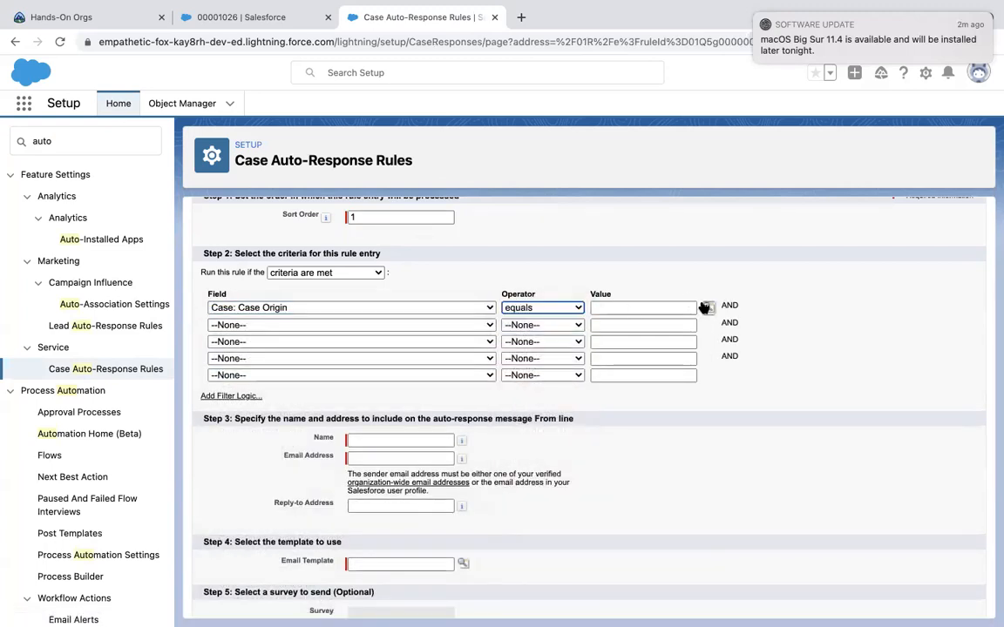
{"action": "left_click", "coordinate": [707, 308]}
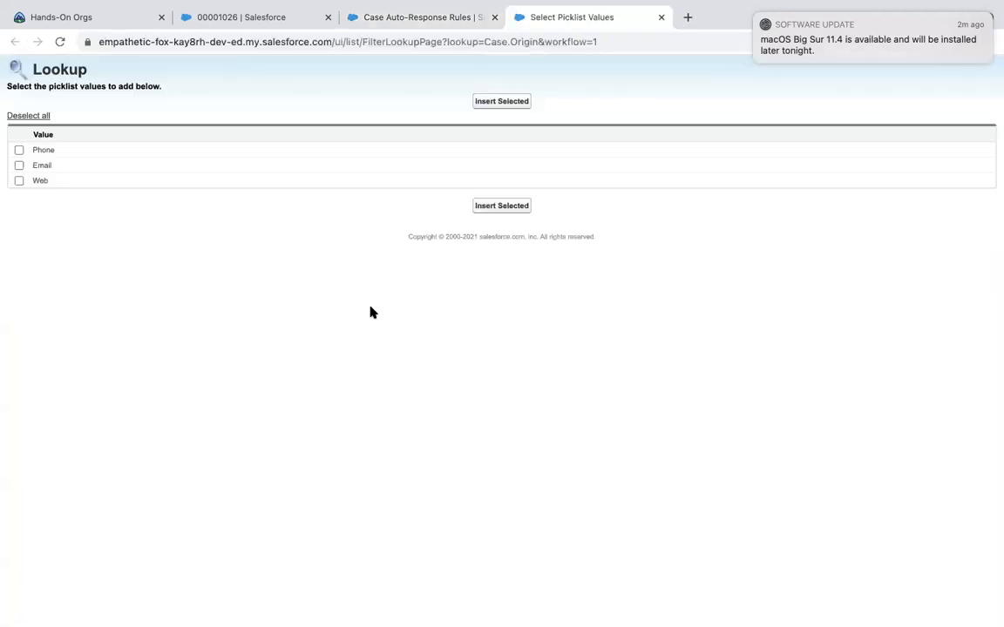
{"action": "left_click", "coordinate": [19, 165]}
{"action": "left_click", "coordinate": [484, 102]}
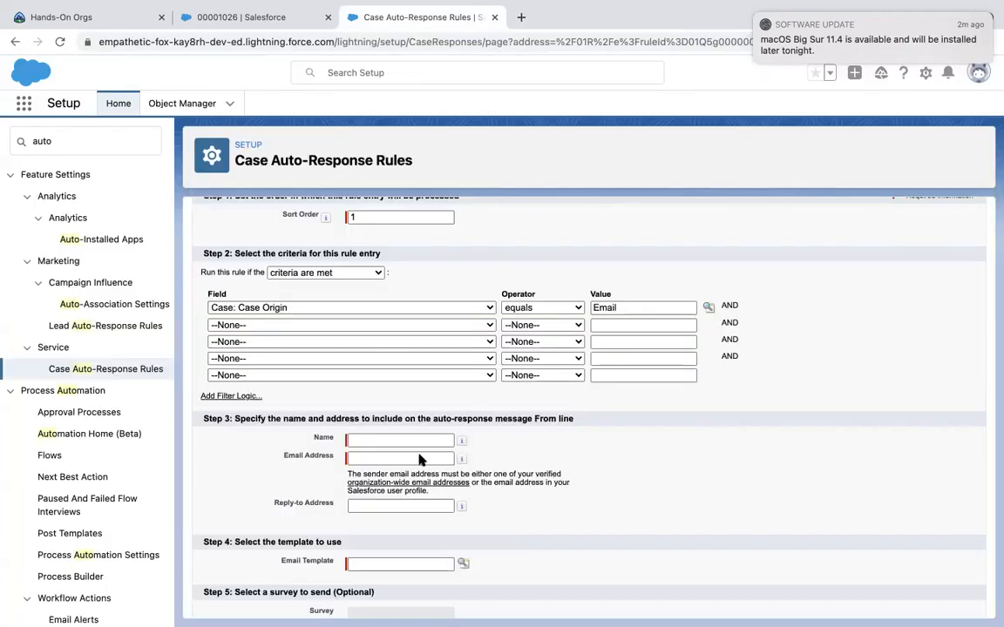
Look over the entry's From-line name and sender email address fields.
{"action": "left_click", "coordinate": [372, 439]}
{"action": "scroll", "coordinate": [372, 438], "scroll_direction": "down", "scroll_amount": 2}
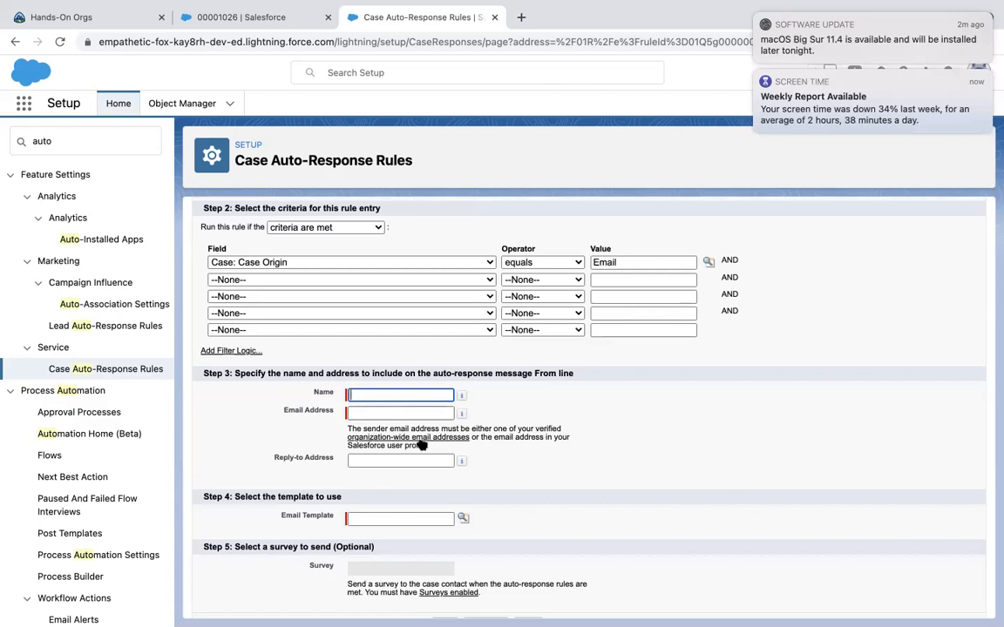
{"action": "left_click", "coordinate": [408, 408]}
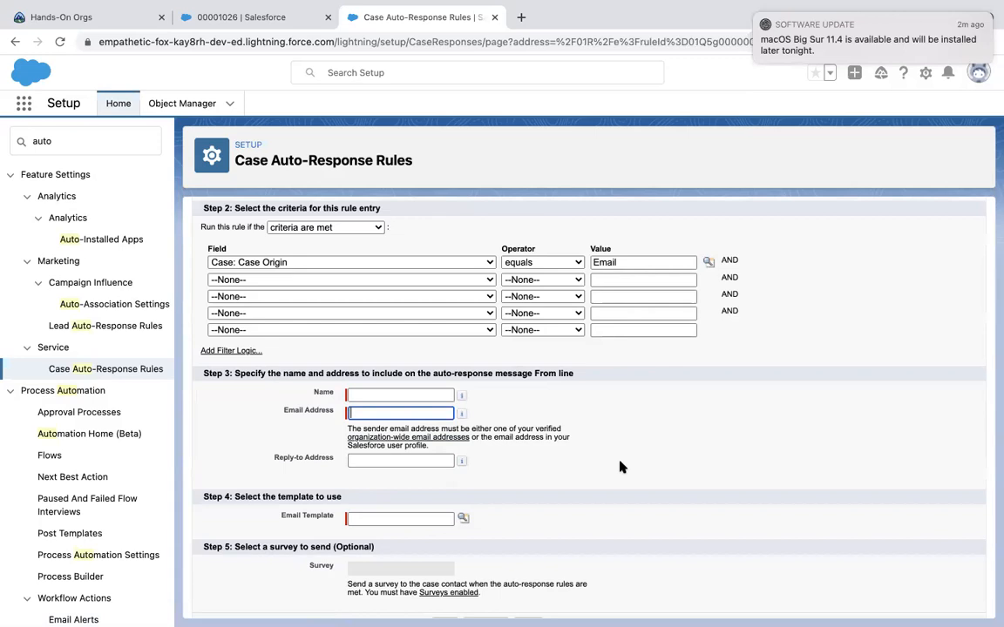
{"action": "left_click", "coordinate": [461, 393]}
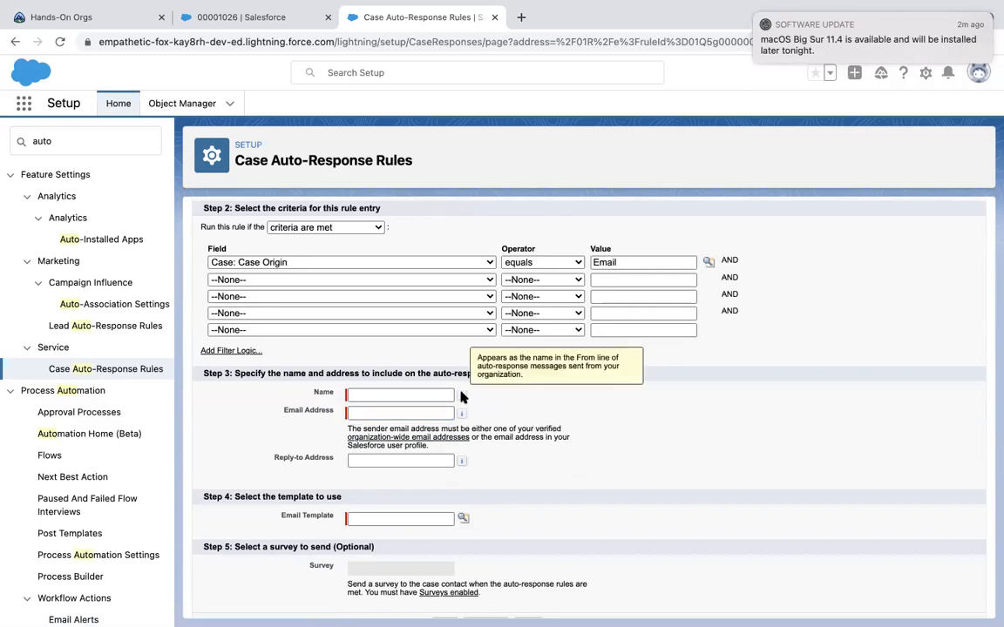
{"action": "left_click", "coordinate": [356, 396]}
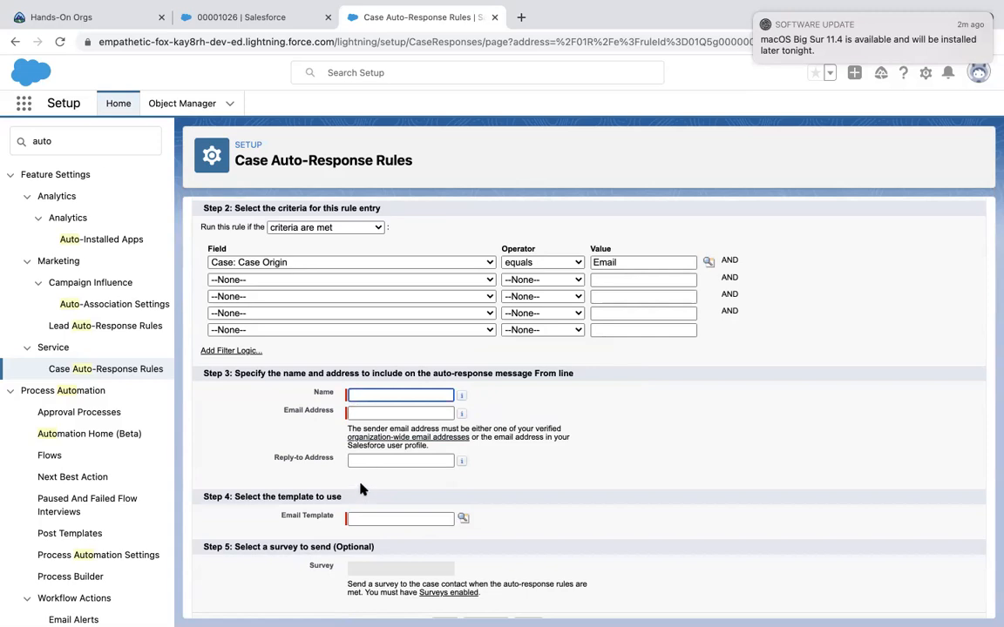
{"action": "scroll", "coordinate": [367, 498], "scroll_direction": "down", "scroll_amount": 1}
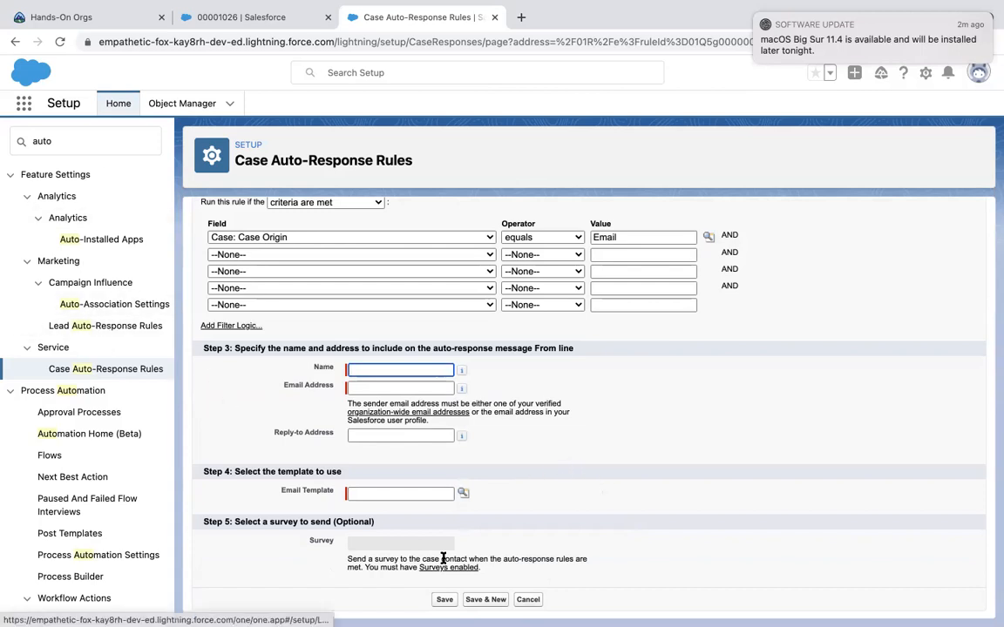
Search Setup for 'Email te' and open Classic Email Templates.
{"action": "left_click", "coordinate": [14, 143]}
{"action": "key", "text": "super+a"}
{"action": "type", "text": "Email"}
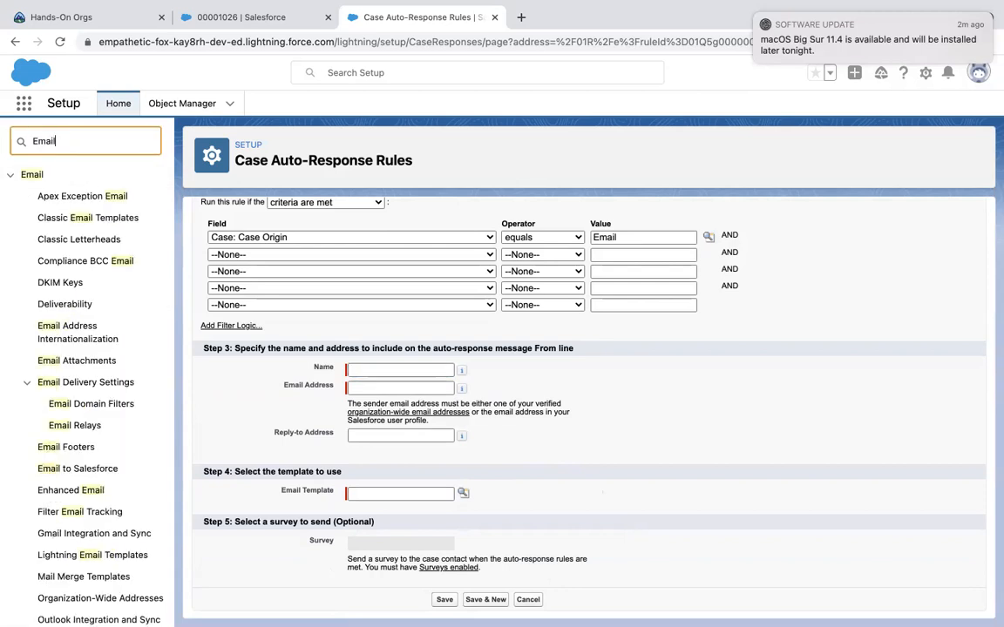
{"action": "type", "text": " te"}
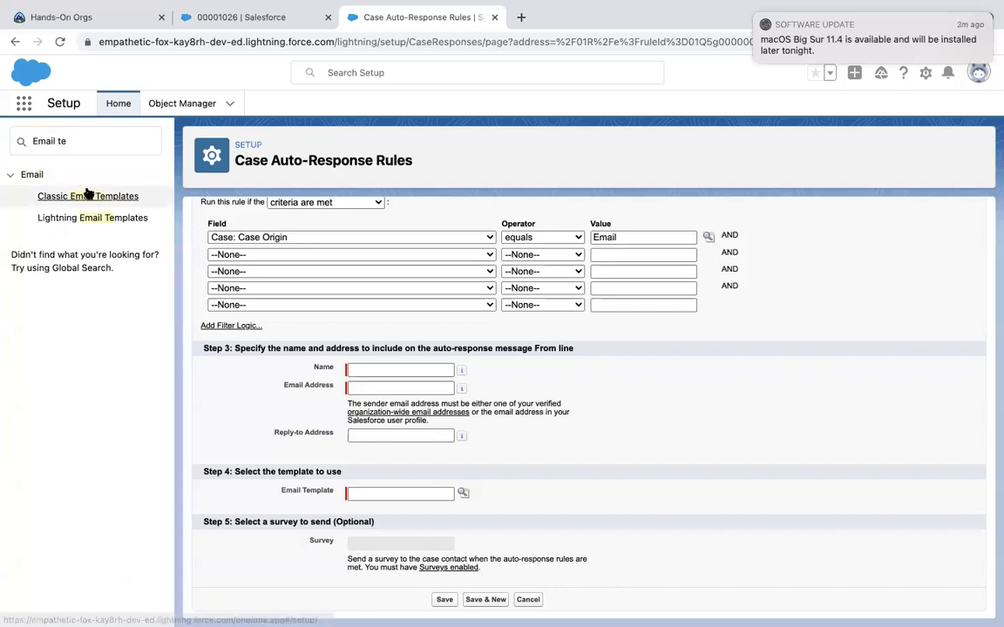
{"action": "left_click", "coordinate": [88, 196]}
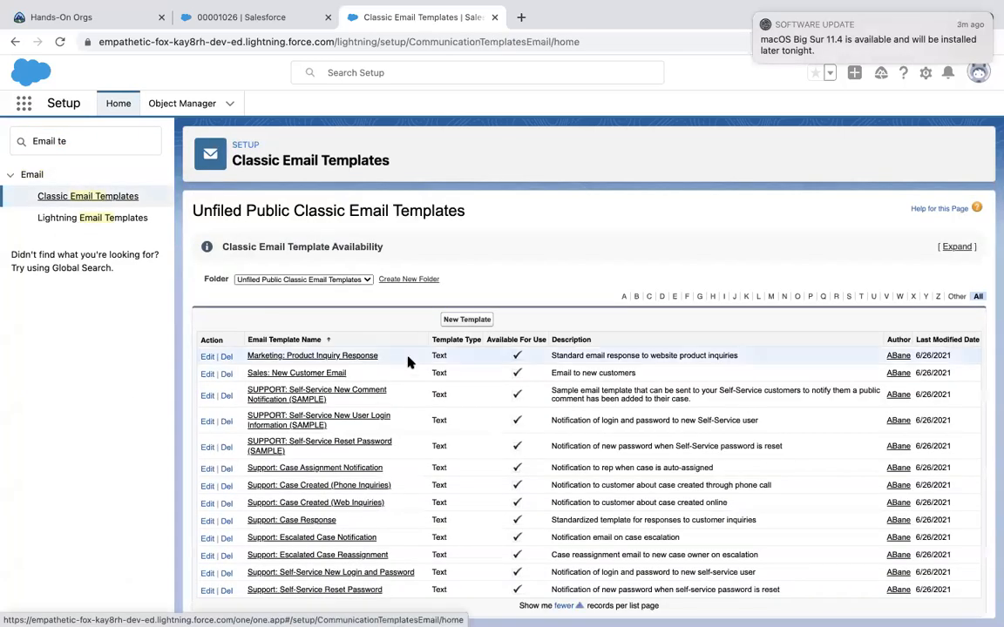
Try creating an HTML letterhead template, then return to the Classic Email Templates list.
{"action": "left_click", "coordinate": [460, 319]}
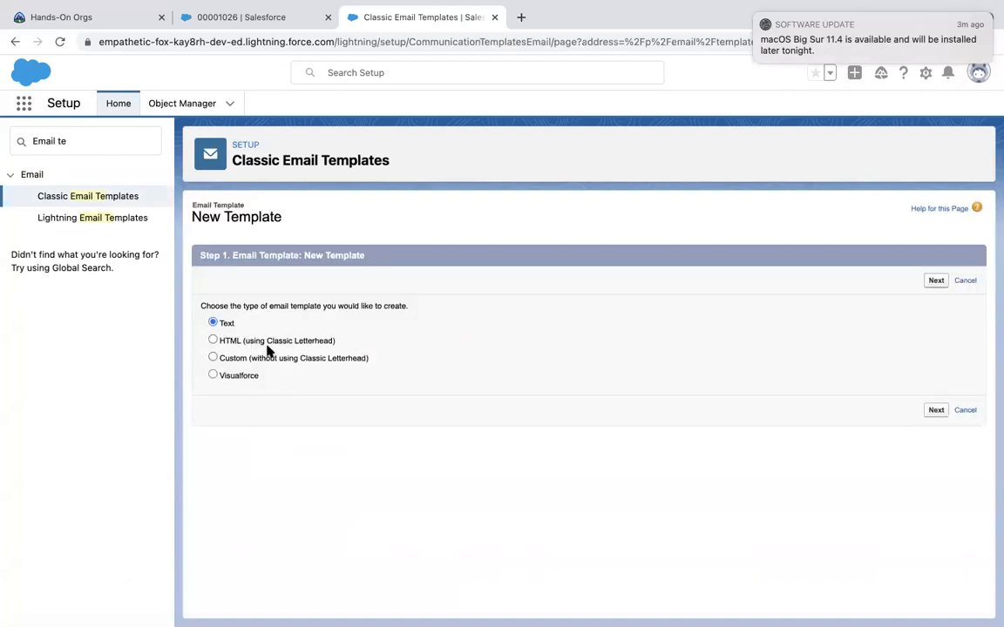
{"action": "left_click", "coordinate": [229, 341]}
{"action": "left_click", "coordinate": [936, 282]}
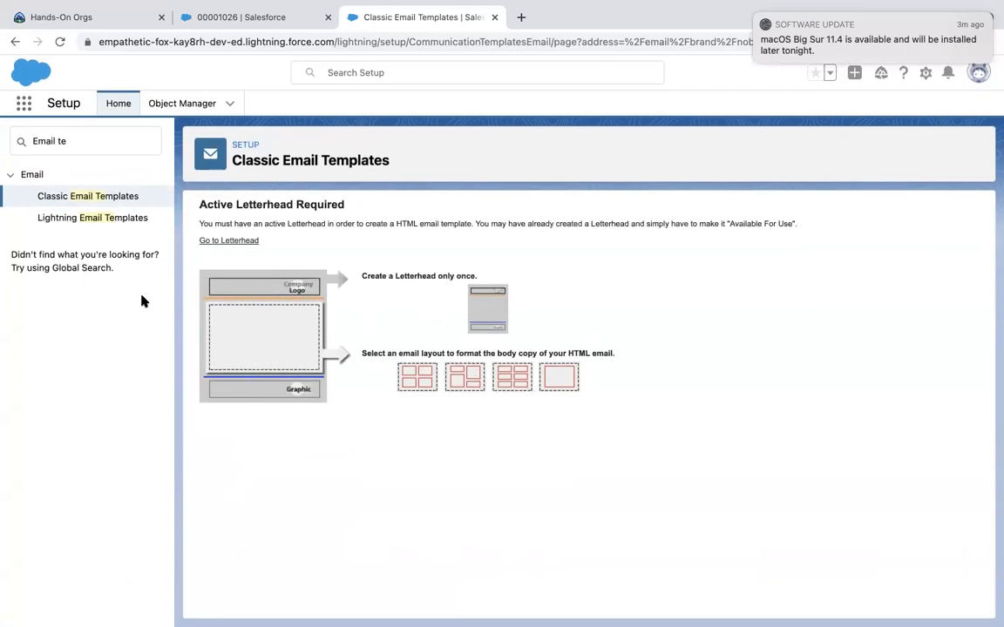
{"action": "left_click", "coordinate": [99, 196]}
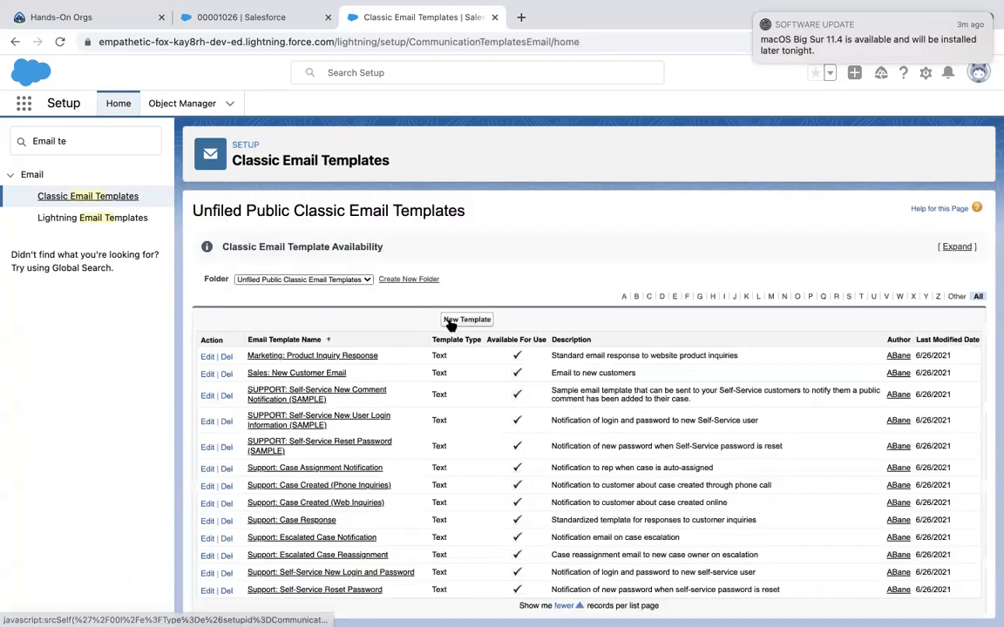
Start a new plain Text email template and continue to its details form.
{"action": "left_click", "coordinate": [457, 320]}
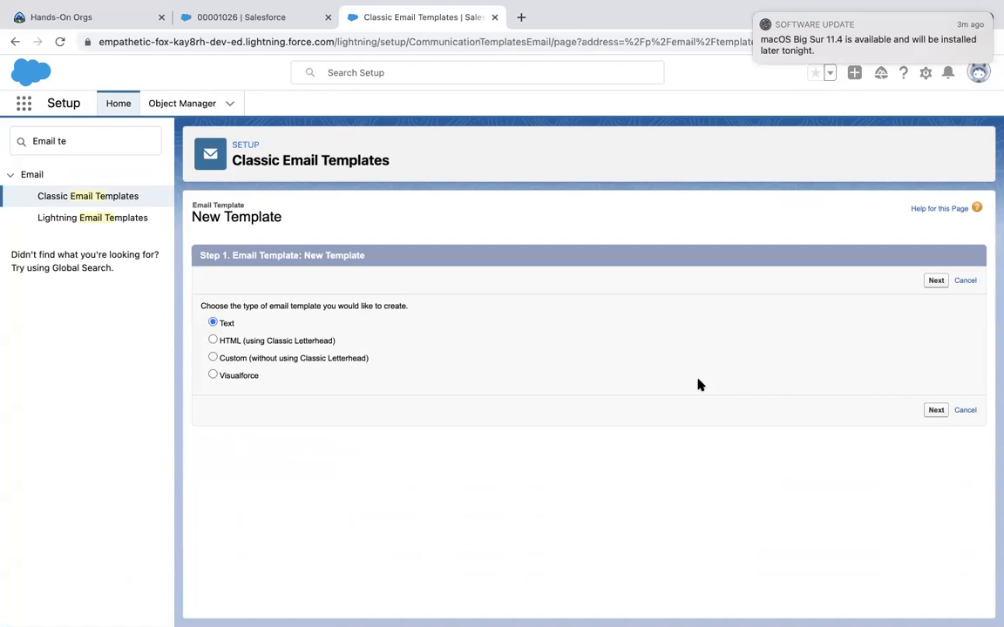
{"action": "left_click", "coordinate": [934, 410]}
{"action": "scroll", "coordinate": [614, 397], "scroll_direction": "down", "scroll_amount": 3}
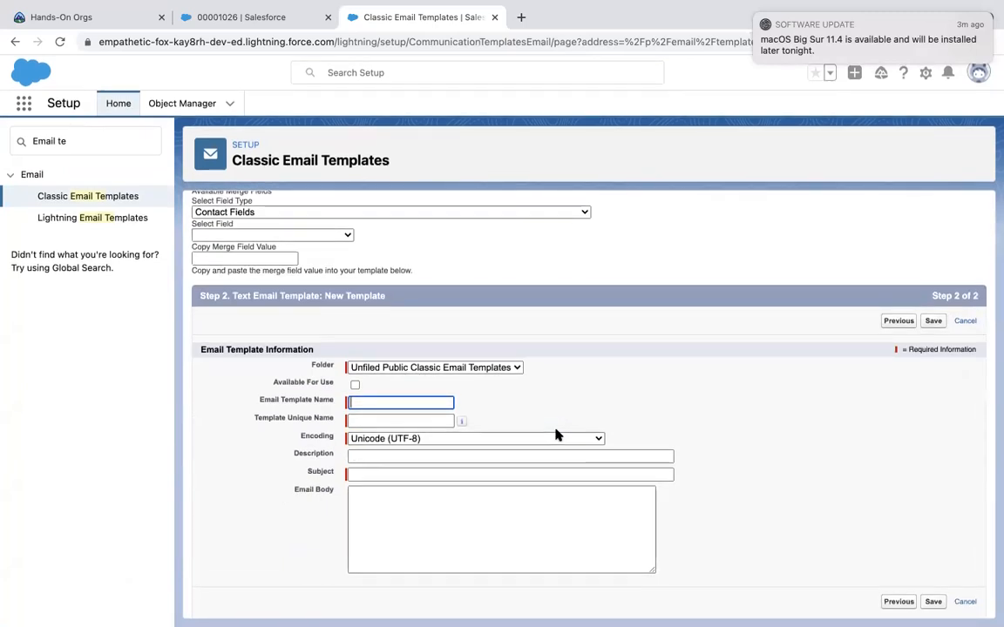
Write the body 'New Case {!Case.Id} has been created' using the Case ID merge field.
{"action": "left_click", "coordinate": [430, 514]}
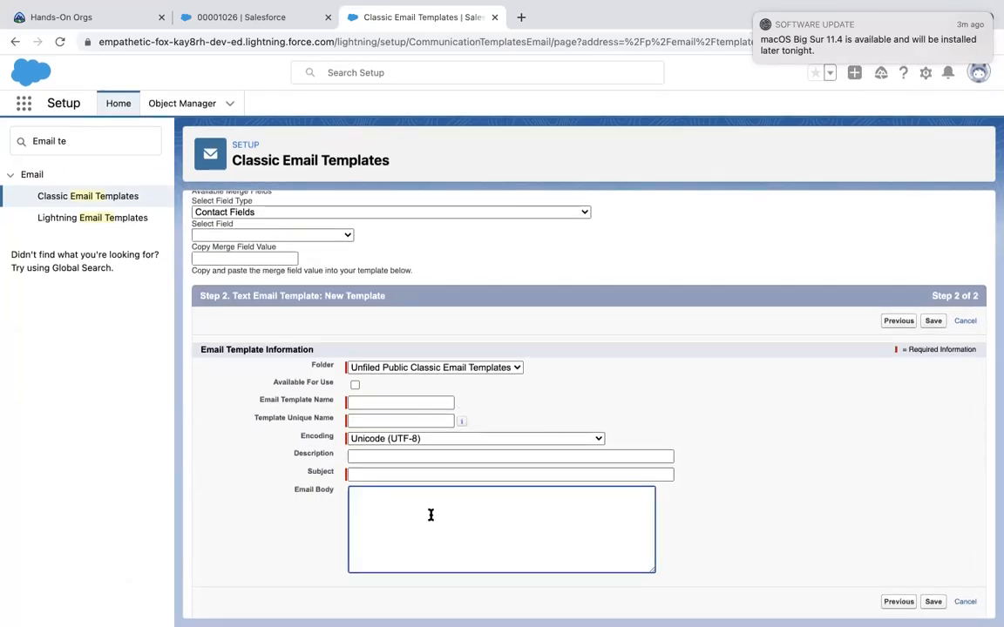
{"action": "type", "text": "Ne"}
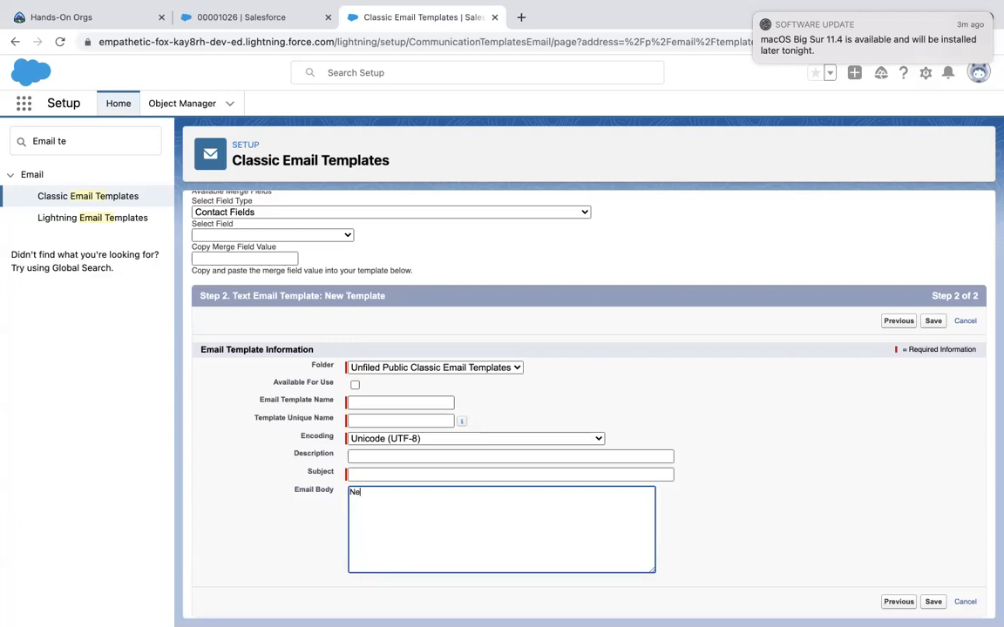
{"action": "type", "text": "w Case"}
{"action": "left_click", "coordinate": [280, 214]}
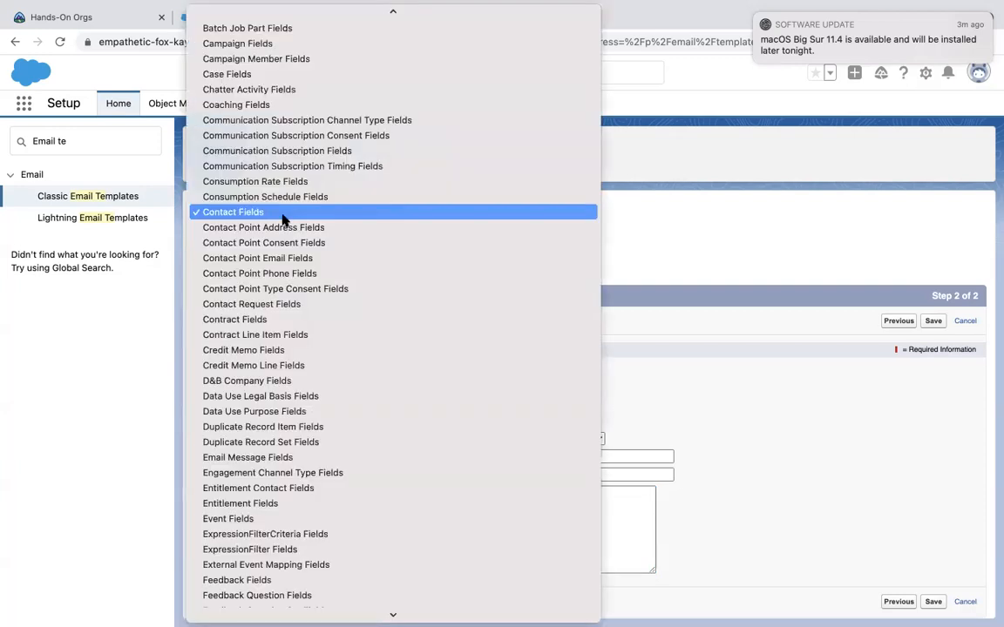
{"action": "scroll", "coordinate": [281, 220], "scroll_direction": "down", "scroll_amount": 15}
{"action": "scroll", "coordinate": [282, 219], "scroll_direction": "up", "scroll_amount": 20}
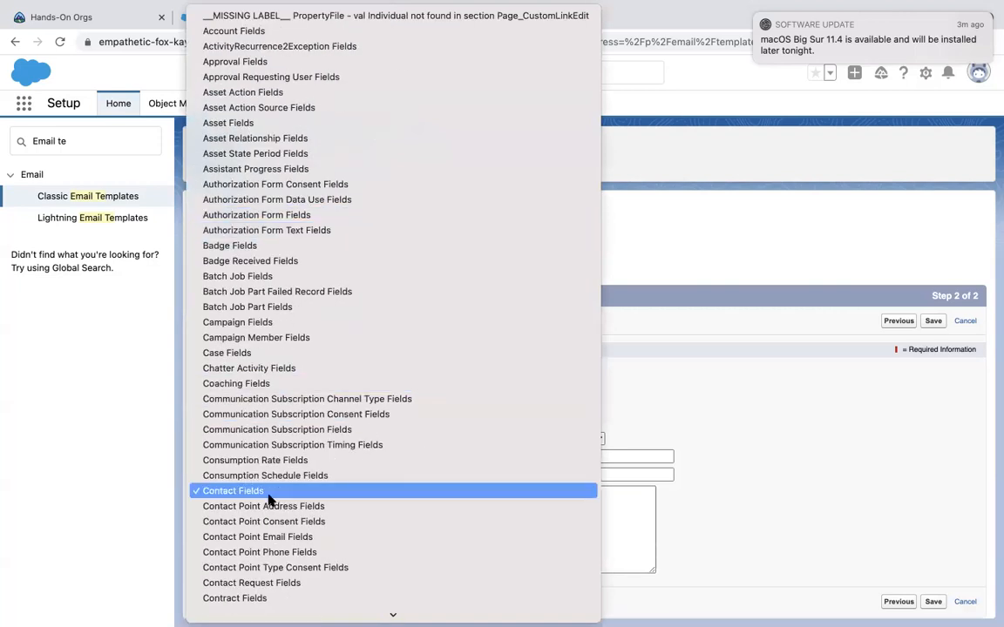
{"action": "left_click", "coordinate": [262, 354]}
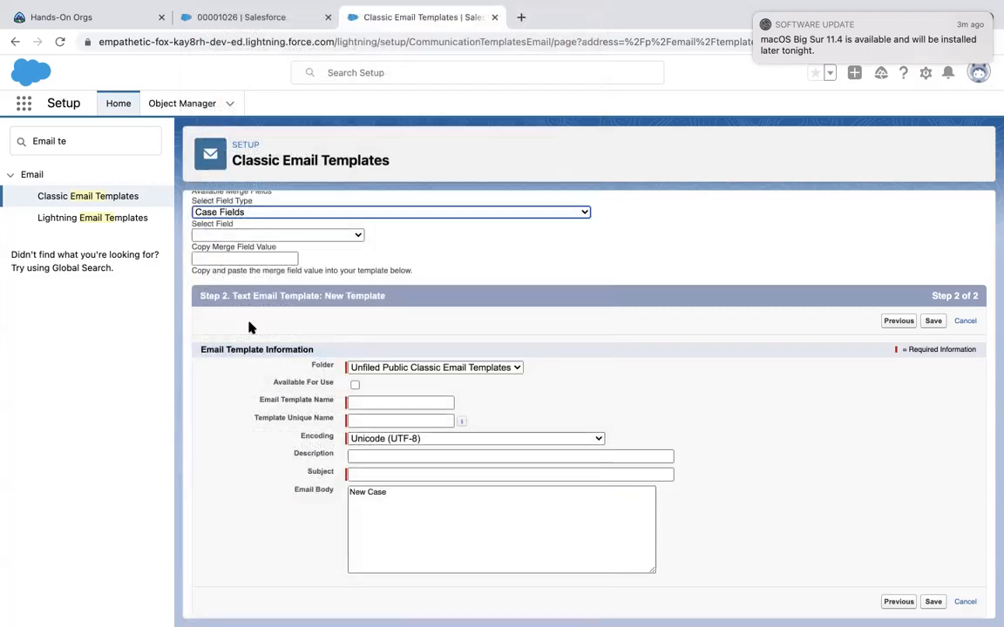
{"action": "left_click", "coordinate": [249, 235]}
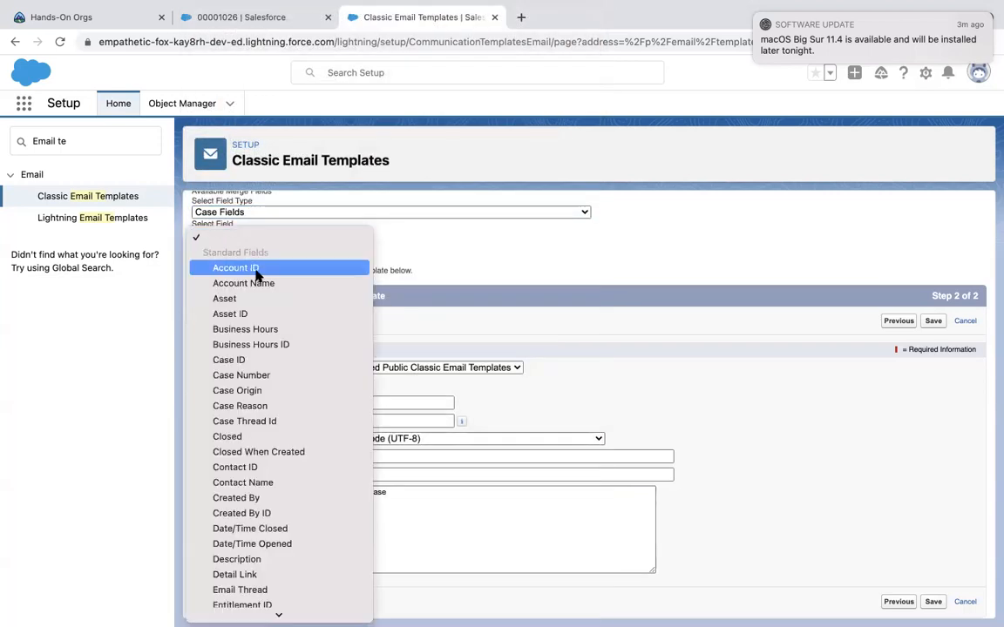
{"action": "left_click", "coordinate": [246, 360]}
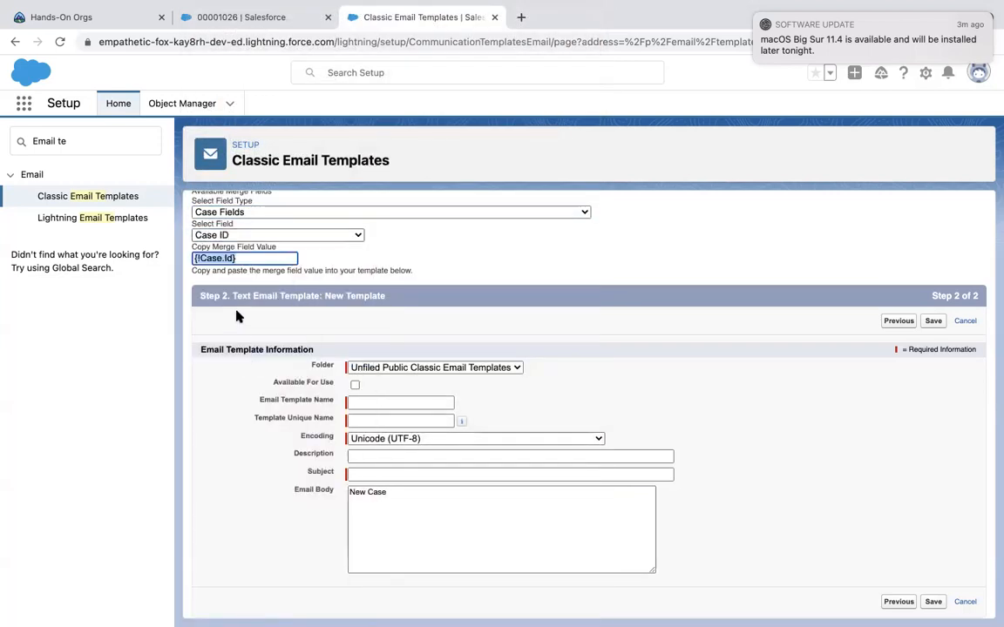
{"action": "left_click", "coordinate": [397, 493]}
{"action": "type", "text": "{!Case.Id}"}
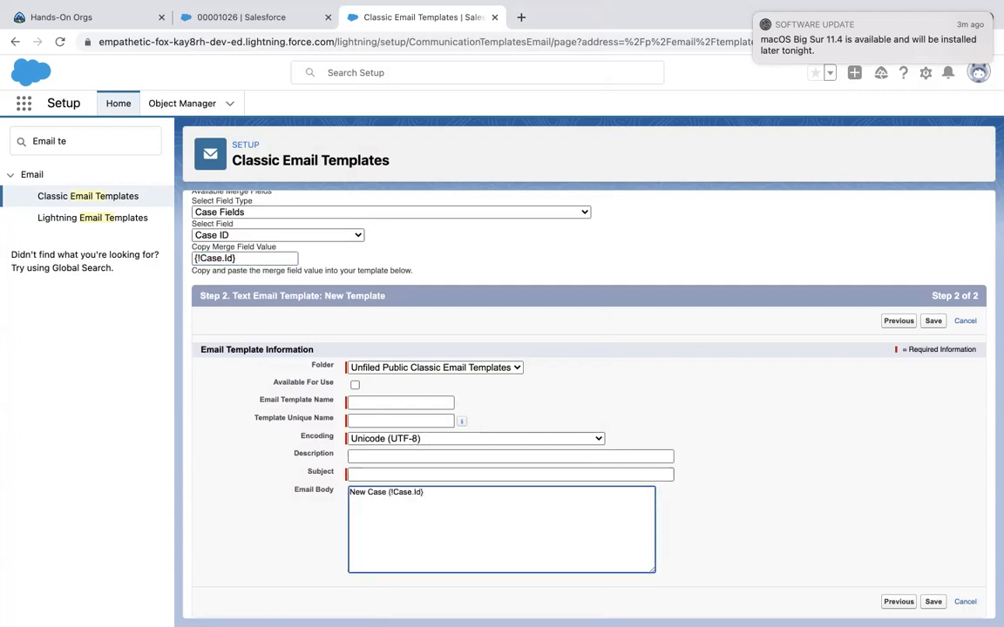
{"action": "type", "text": "has been created"}
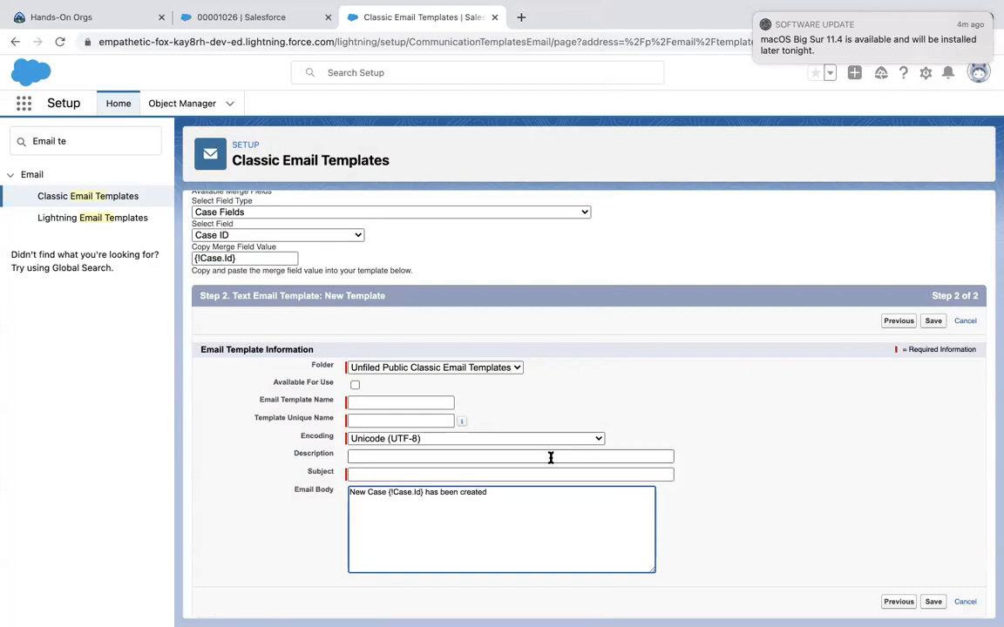
Set subject 'Test new case', template name New Case, and unique name New_Case.
{"action": "left_click", "coordinate": [514, 473]}
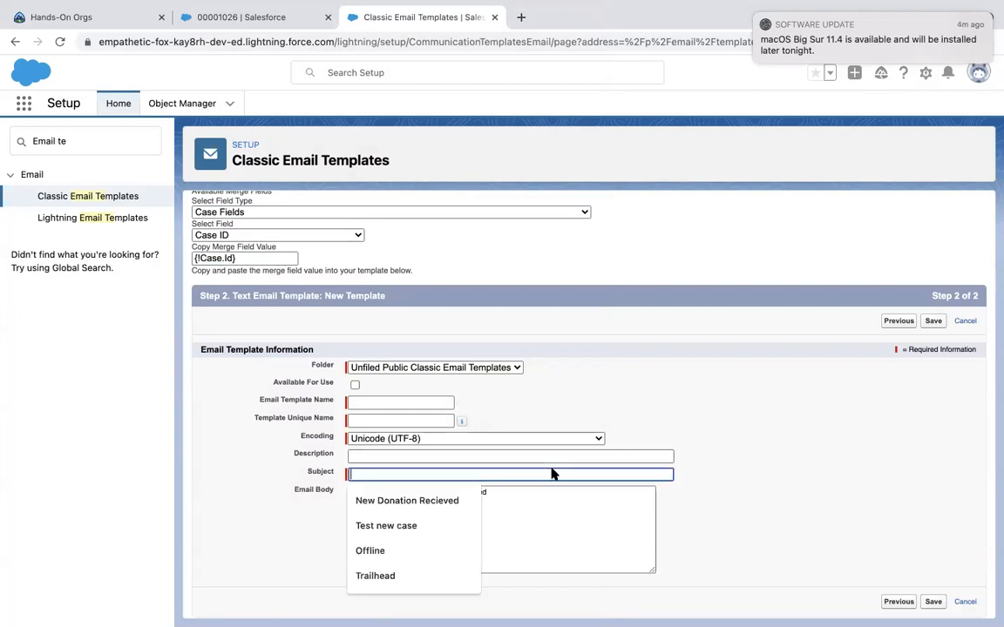
{"action": "left_click", "coordinate": [475, 522]}
{"action": "left_click", "coordinate": [395, 407]}
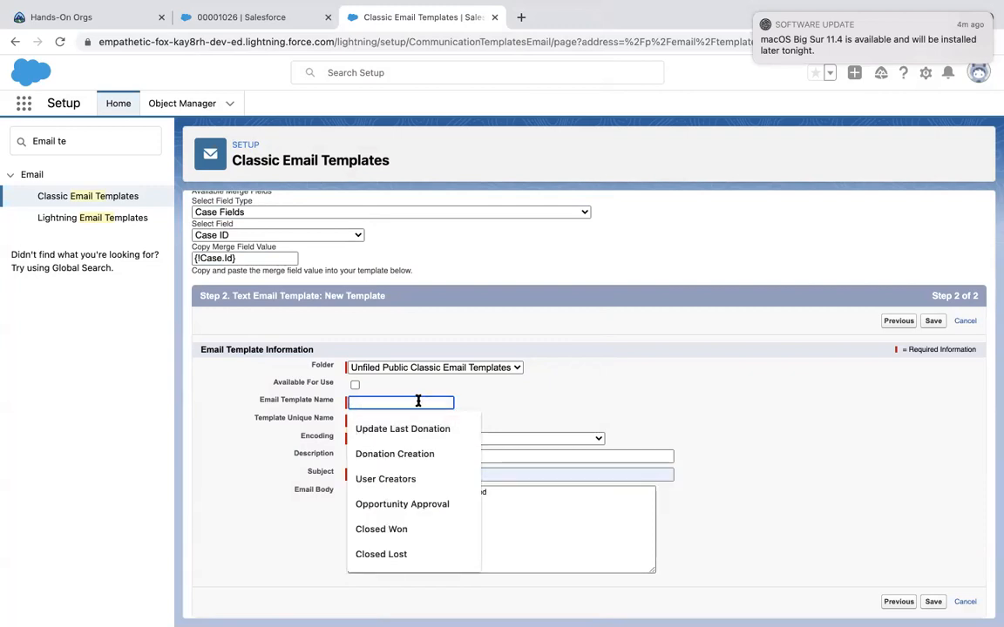
{"action": "type", "text": "New Css"}
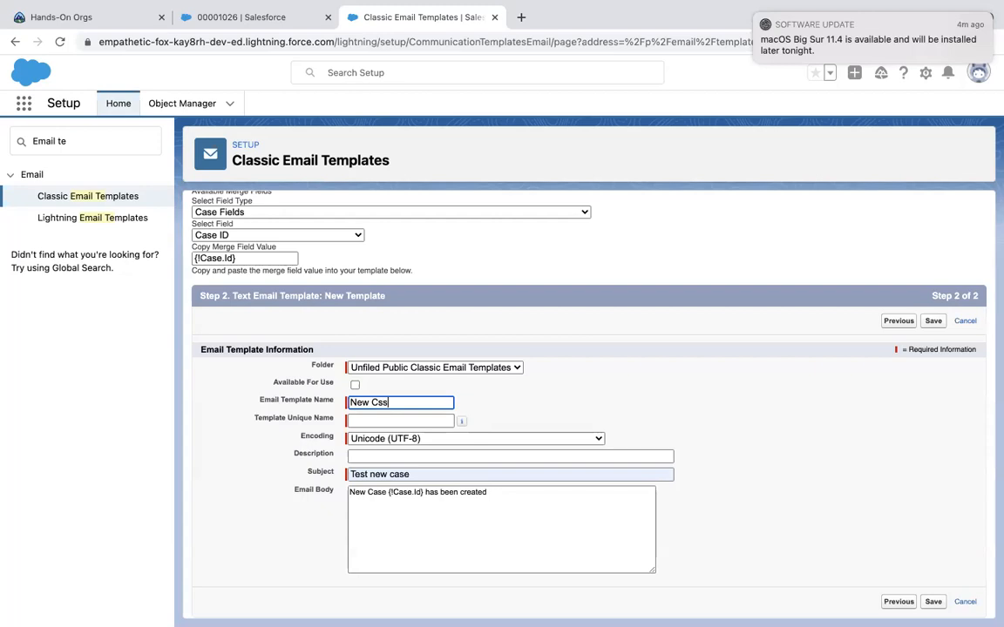
{"action": "left_click", "coordinate": [421, 419]}
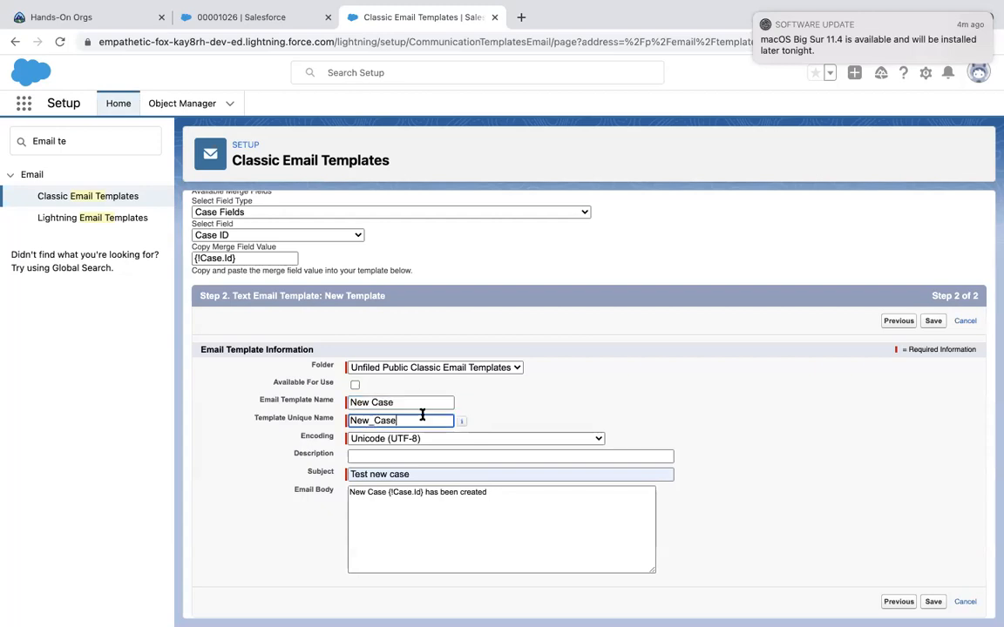
{"action": "left_click", "coordinate": [577, 392]}
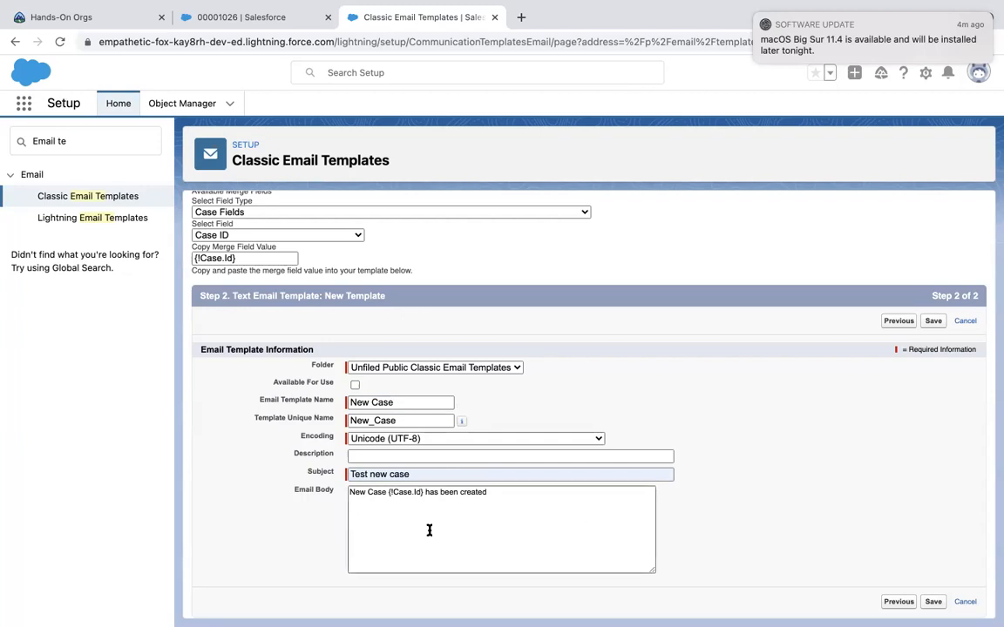
Check the {!Case.Id} merge field in the body and clear the Setup search box.
{"action": "mouse_move", "coordinate": [388, 491]}
{"action": "left_mouse_down"}
{"action": "mouse_move", "coordinate": [424, 493]}
{"action": "mouse_move", "coordinate": [388, 492]}
{"action": "left_mouse_up"}
{"action": "left_click", "coordinate": [426, 492]}
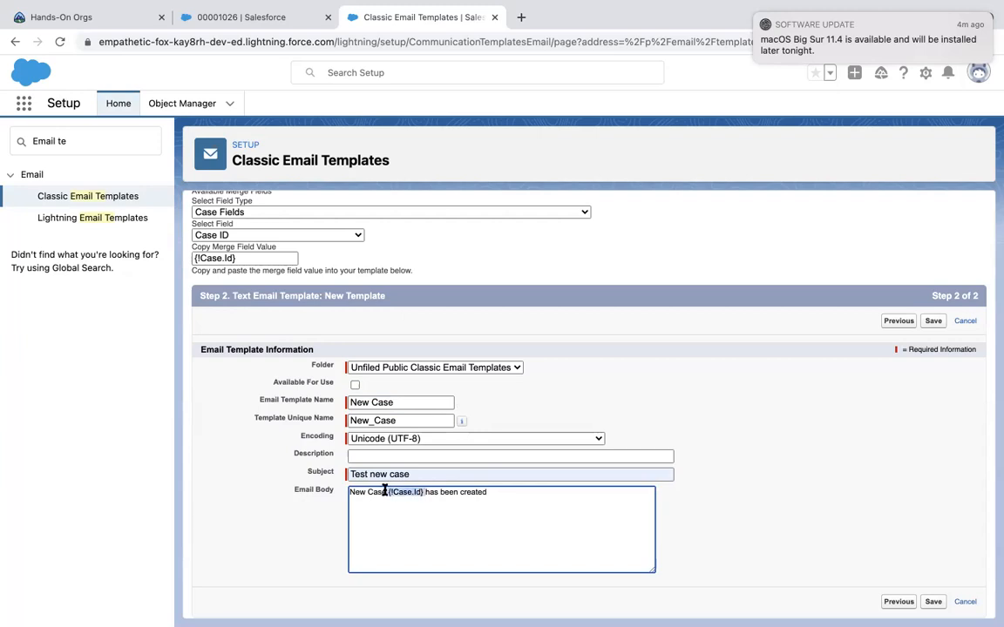
{"action": "left_click", "coordinate": [838, 445]}
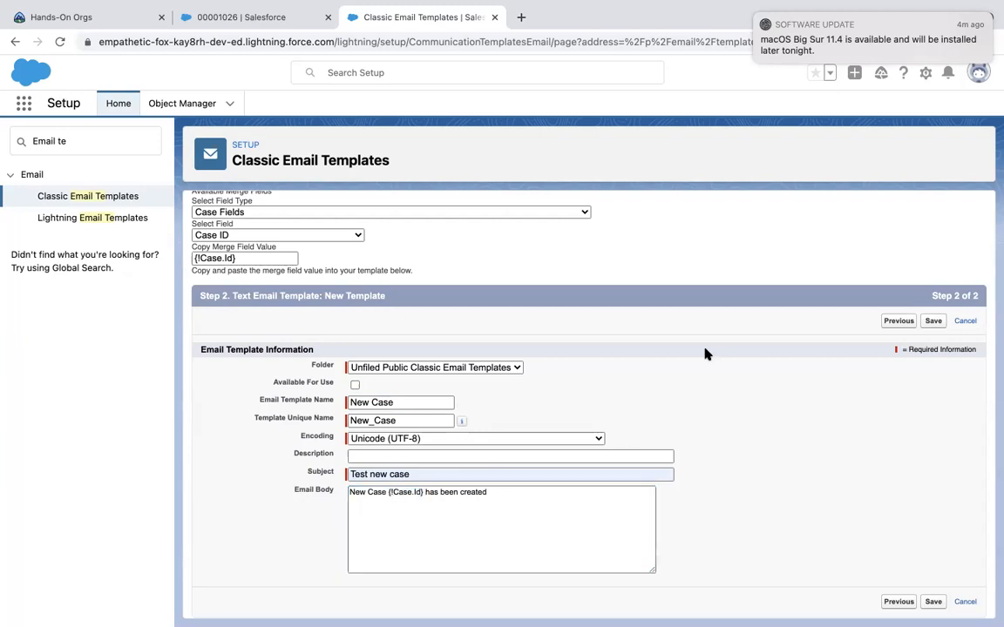
{"action": "left_click", "coordinate": [74, 141]}
{"action": "key", "text": "super+a"}
{"action": "key", "text": "BackSpace"}
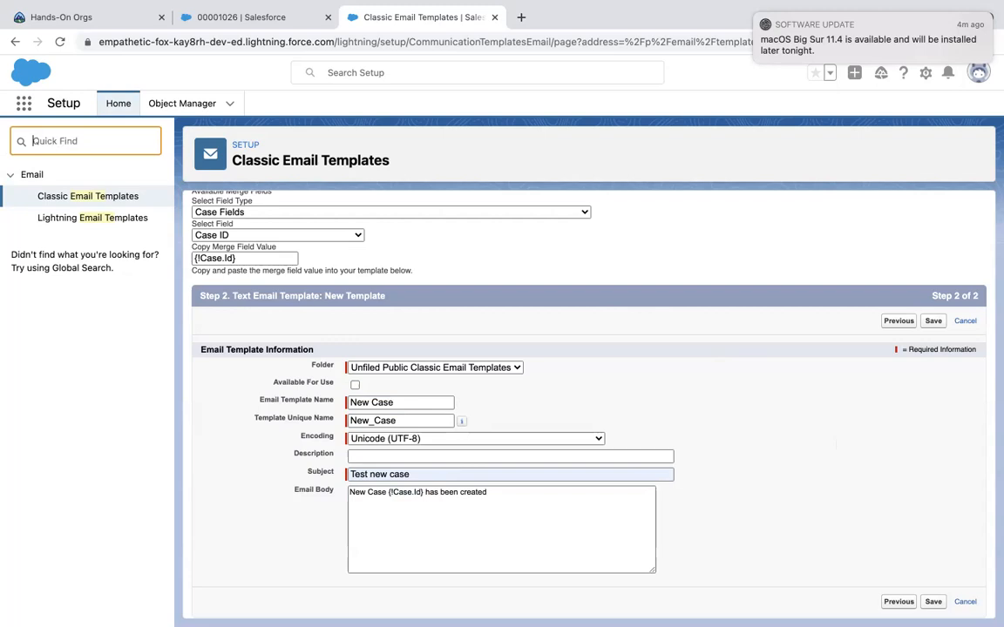
Return to Setup Home and open Email-to-Case via a Quick Find search for 'Email-to'.
{"action": "left_click", "coordinate": [82, 142]}
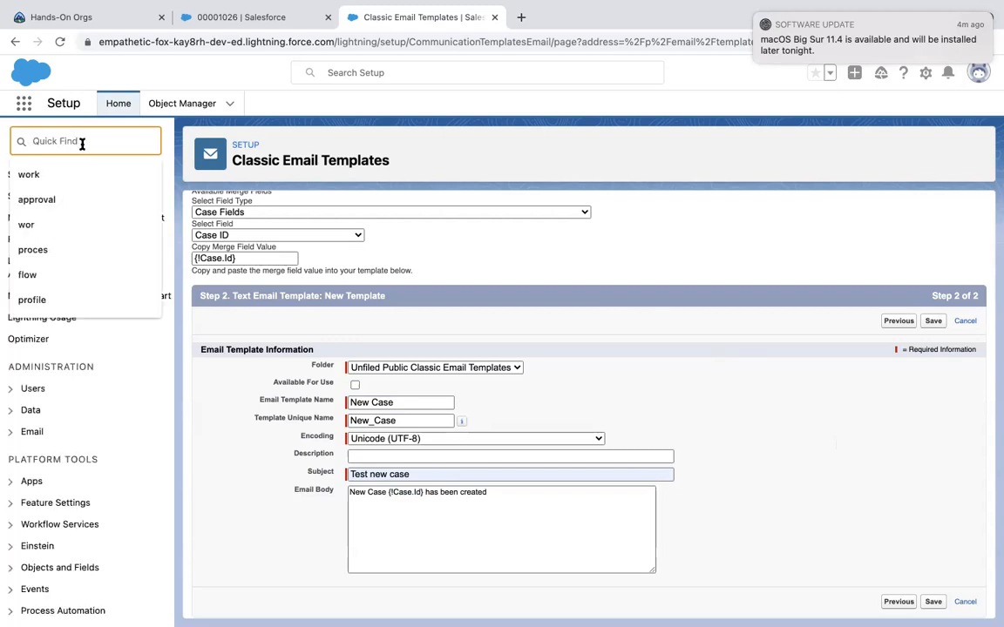
{"action": "left_click", "coordinate": [188, 102]}
{"action": "left_click", "coordinate": [116, 114]}
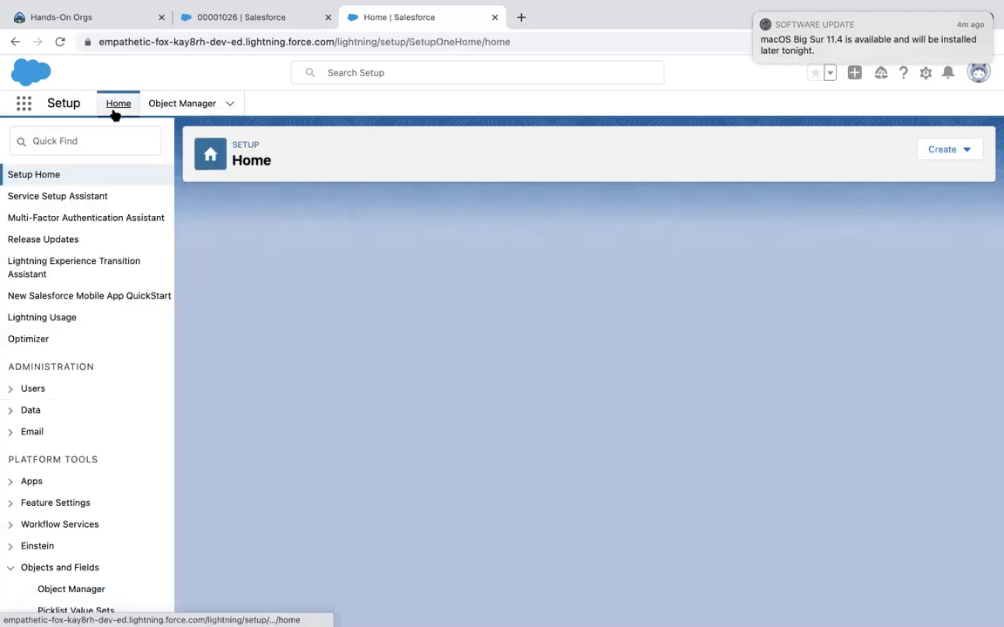
{"action": "left_click", "coordinate": [96, 135]}
{"action": "type", "text": "Email"}
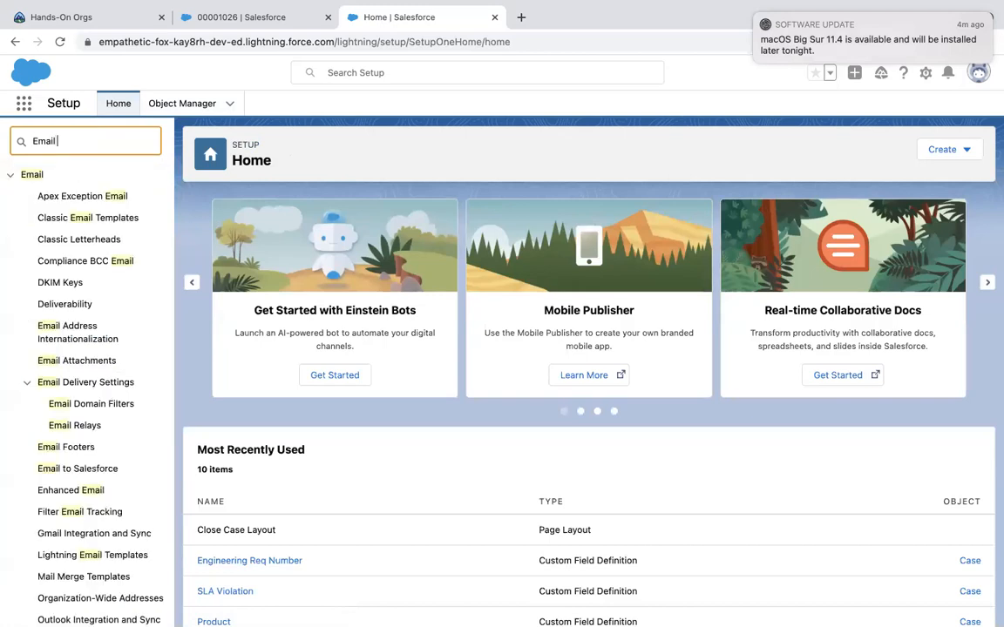
{"action": "type", "text": " to"}
{"action": "key", "text": "BackSpace"}
{"action": "type", "text": "-to"}
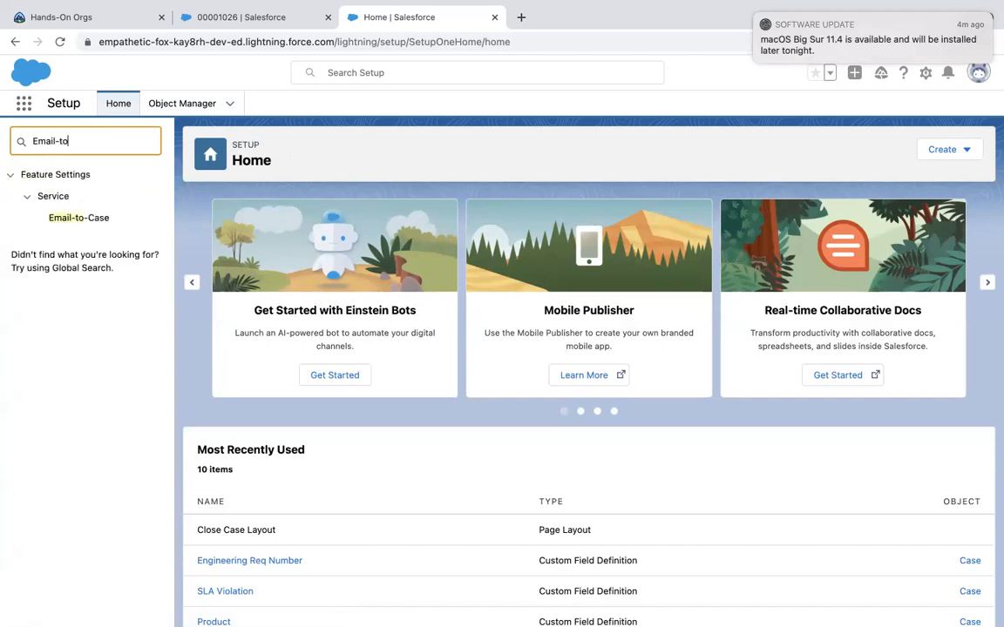
{"action": "left_click", "coordinate": [85, 218]}
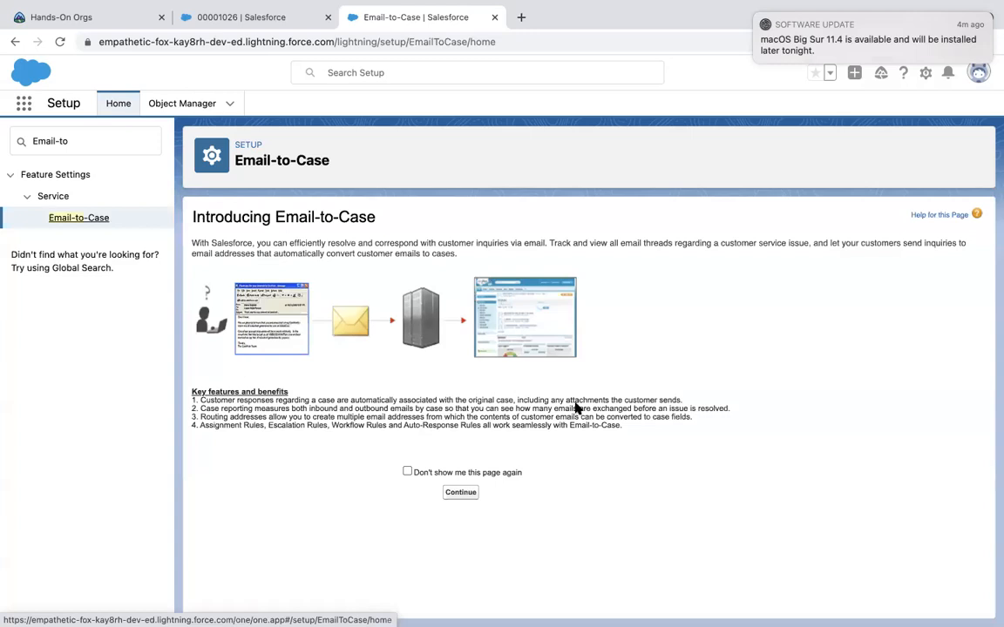
Continue past the Email-to-Case intro, review its settings like Set Case Source to Email, and clear Quick Find.
{"action": "left_click", "coordinate": [460, 492]}
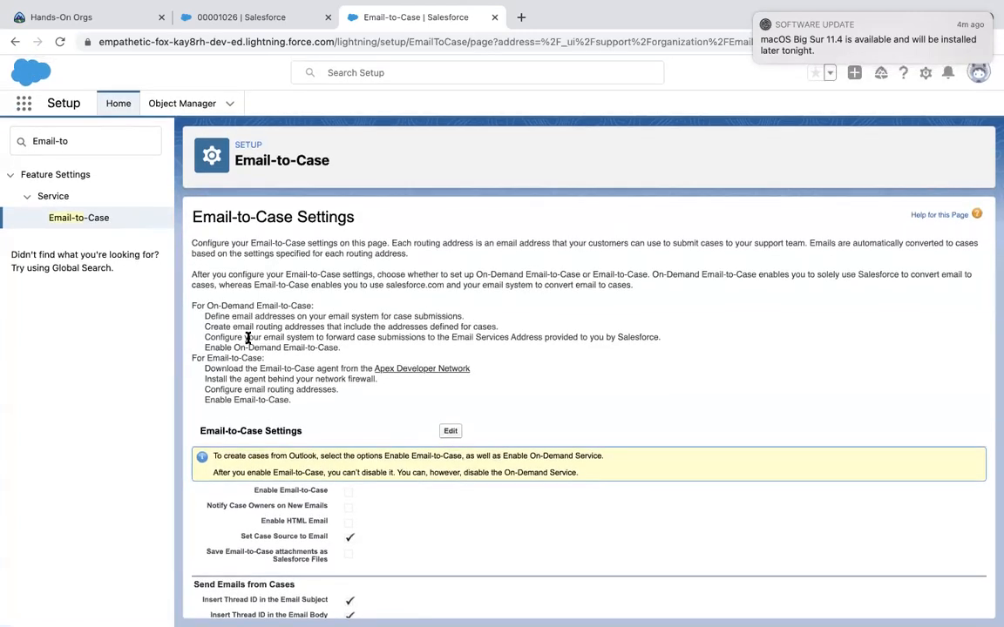
{"action": "left_click_drag", "start_coordinate": [207, 306], "coordinate": [309, 306]}
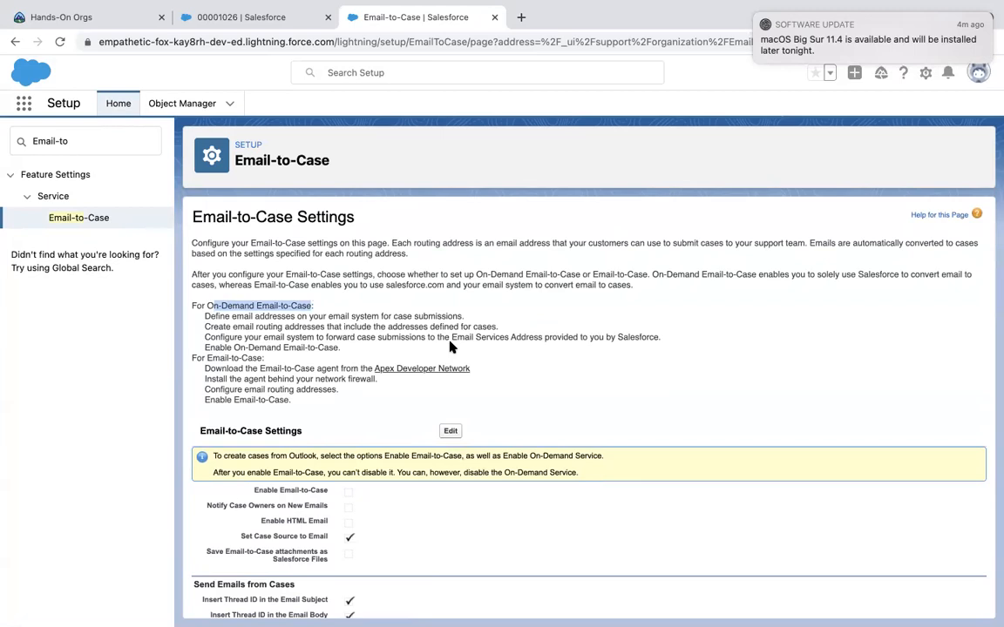
{"action": "scroll", "coordinate": [450, 346], "scroll_direction": "down", "scroll_amount": 2}
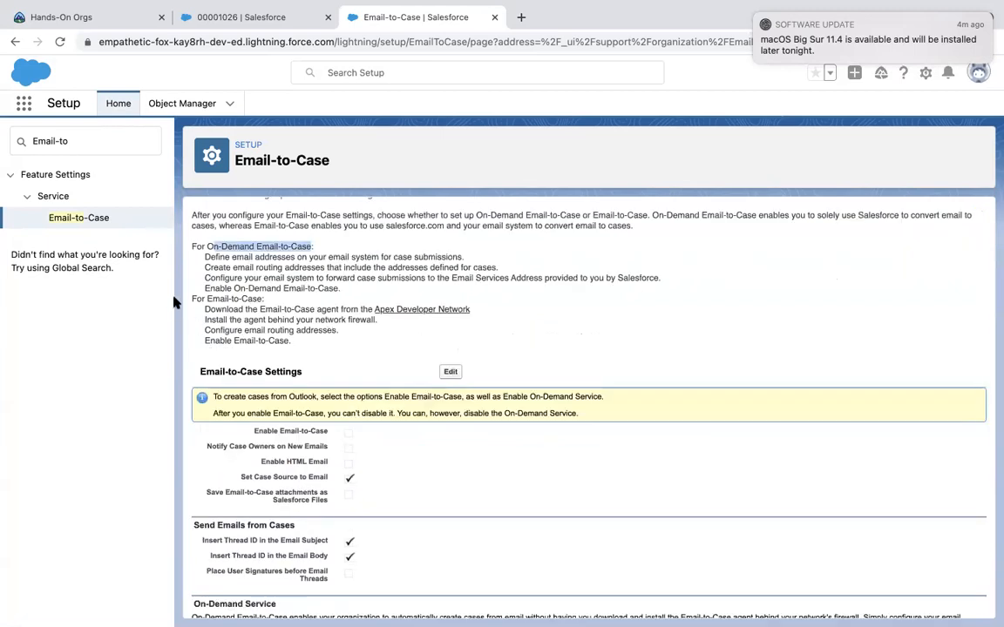
{"action": "left_click", "coordinate": [207, 298]}
{"action": "left_click_drag", "start_coordinate": [248, 298], "coordinate": [260, 298]}
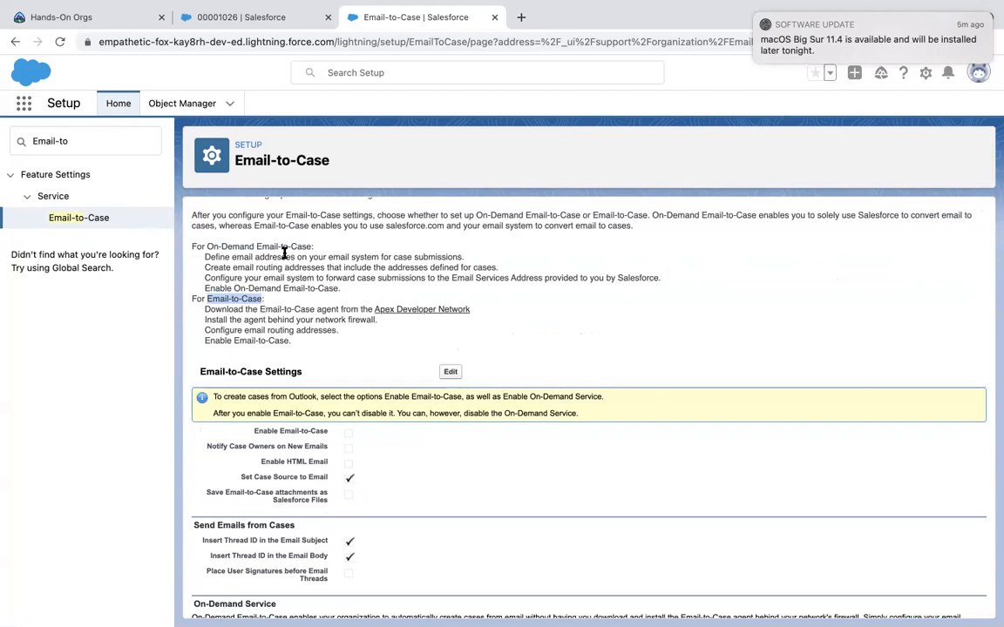
{"action": "scroll", "coordinate": [344, 301], "scroll_direction": "down", "scroll_amount": 5}
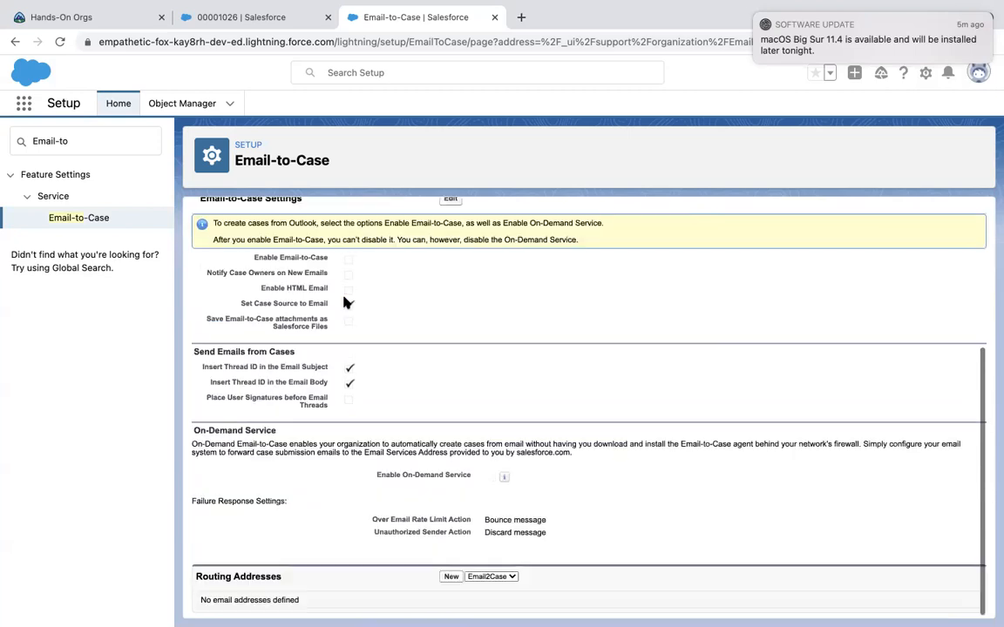
{"action": "left_click", "coordinate": [348, 303]}
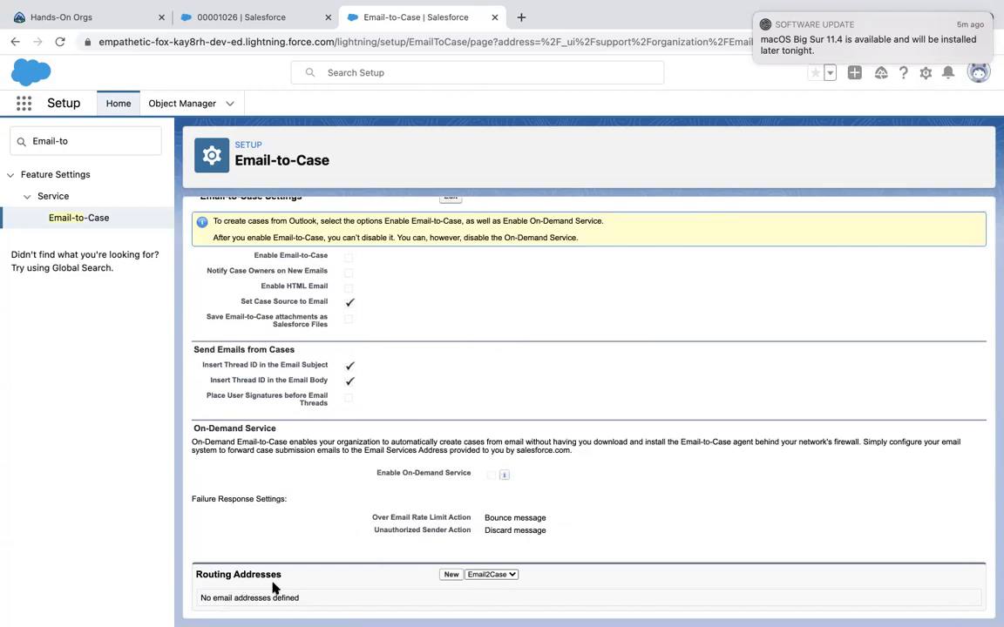
{"action": "scroll", "coordinate": [366, 457], "scroll_direction": "up", "scroll_amount": 5}
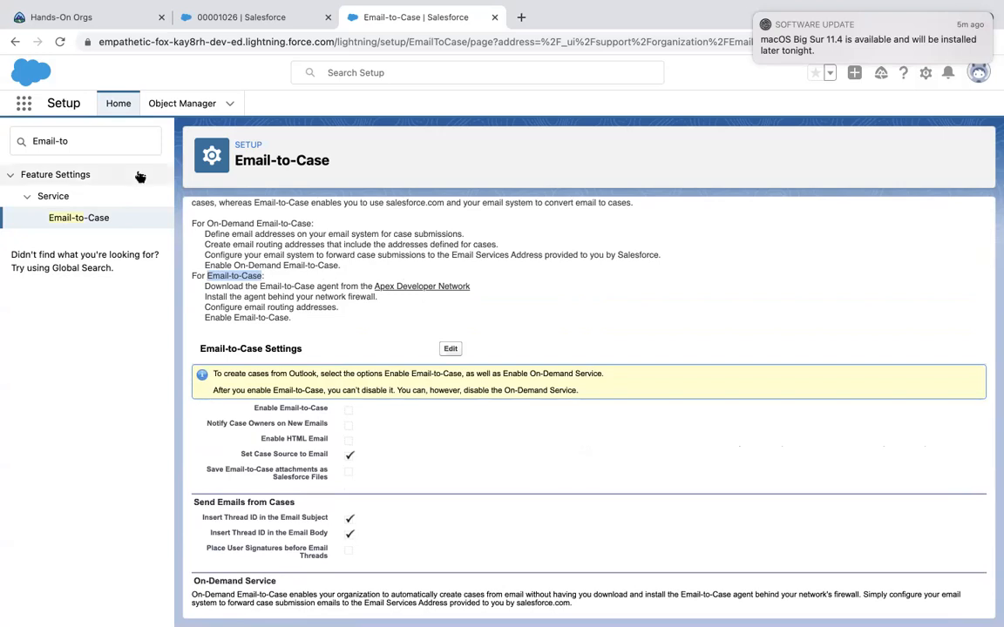
{"action": "left_click", "coordinate": [86, 139]}
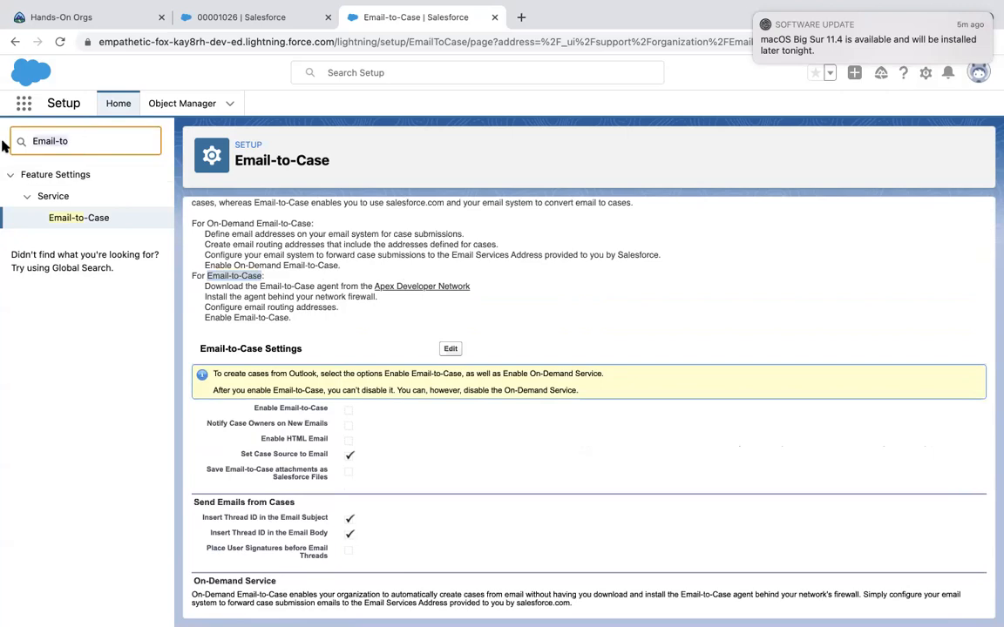
{"action": "key", "text": "BackSpace"}
{"action": "key", "text": "BackSpace"}
{"action": "key", "text": "BackSpace"}
{"action": "key", "text": "BackSpace"}
{"action": "key", "text": "BackSpace"}
{"action": "key", "text": "BackSpace"}
{"action": "key", "text": "BackSpace"}
{"action": "key", "text": "BackSpace"}
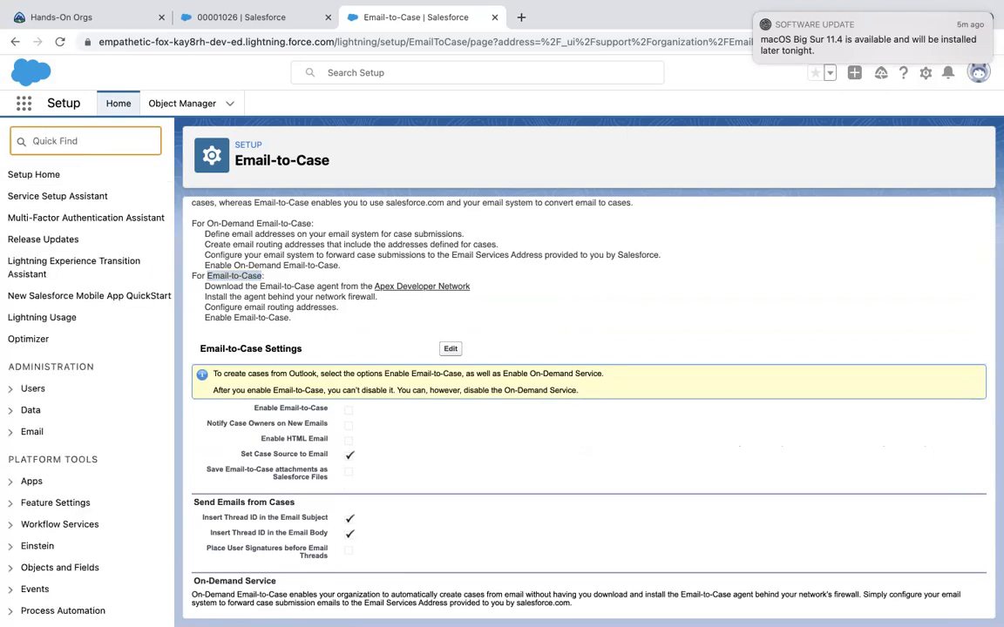
Open Web-to-Case via Quick Find 'web' and save its settings.
{"action": "type", "text": "web"}
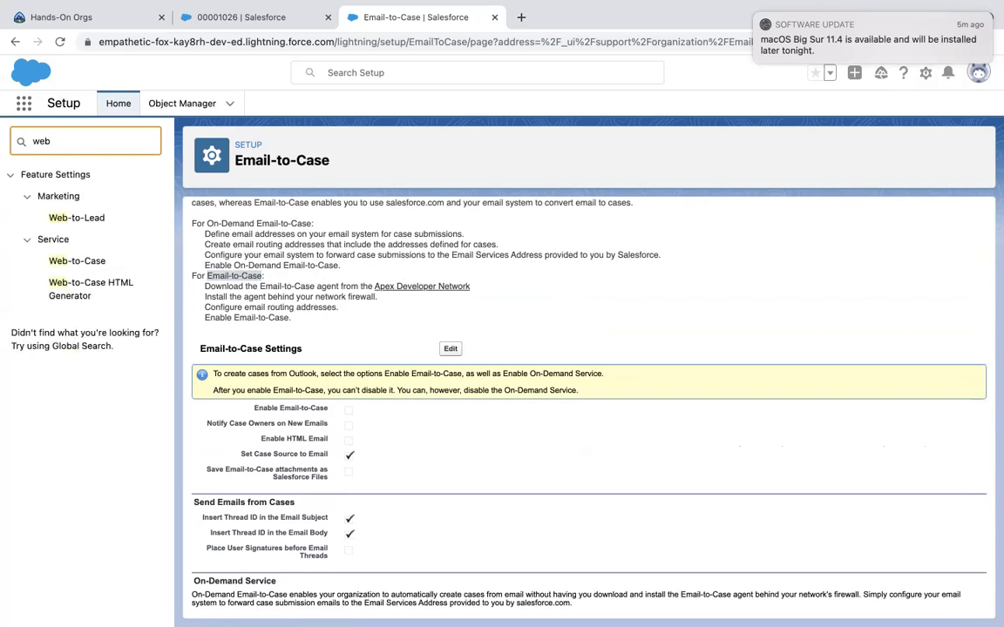
{"action": "left_click", "coordinate": [84, 262]}
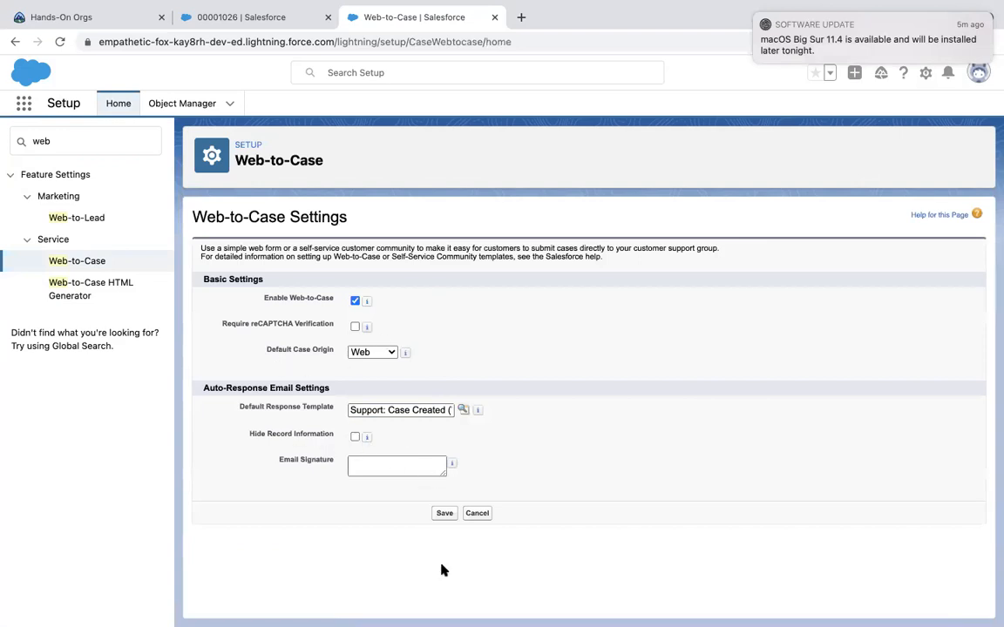
{"action": "left_click", "coordinate": [442, 513]}
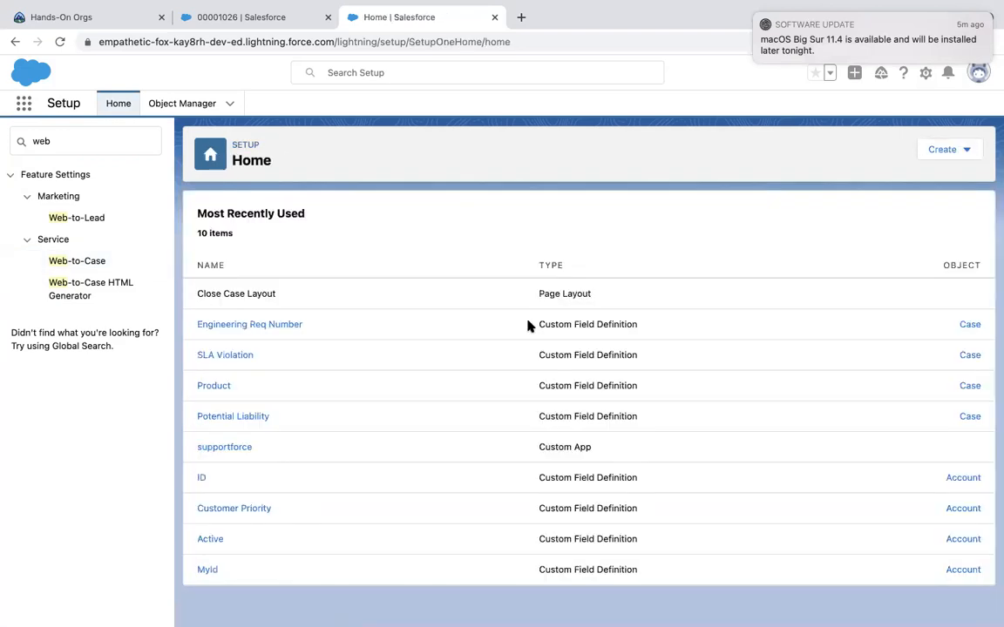
{"action": "left_click", "coordinate": [87, 291]}
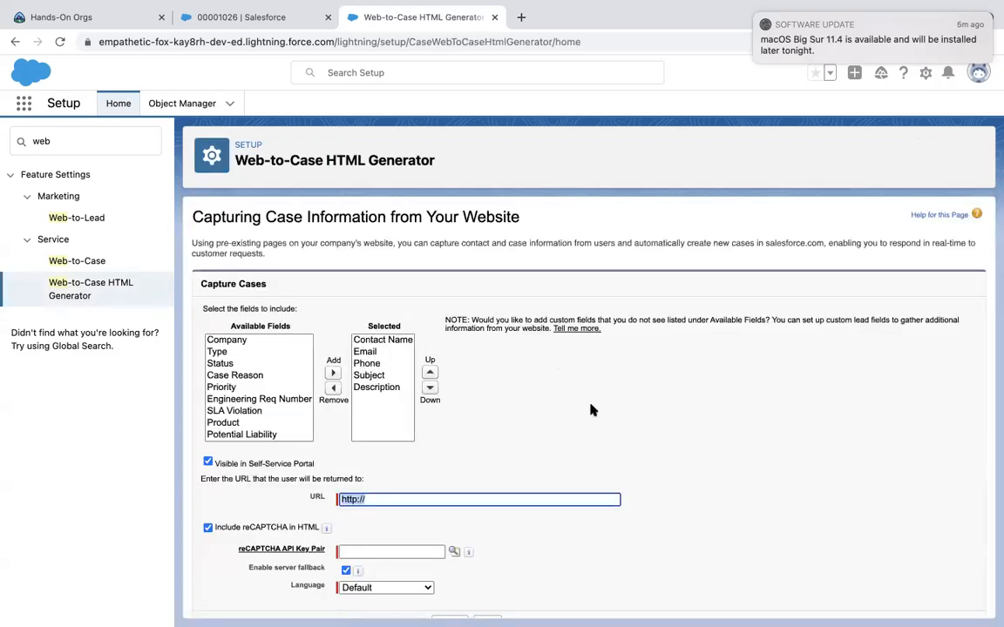
{"action": "left_click", "coordinate": [264, 362]}
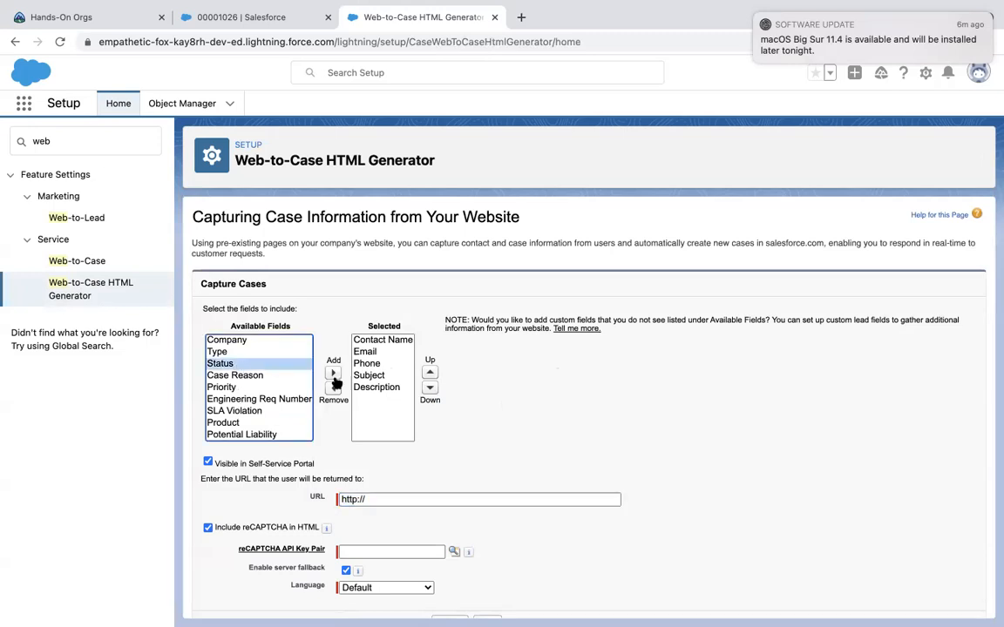
{"action": "left_click", "coordinate": [253, 351]}
{"action": "left_click", "coordinate": [332, 373]}
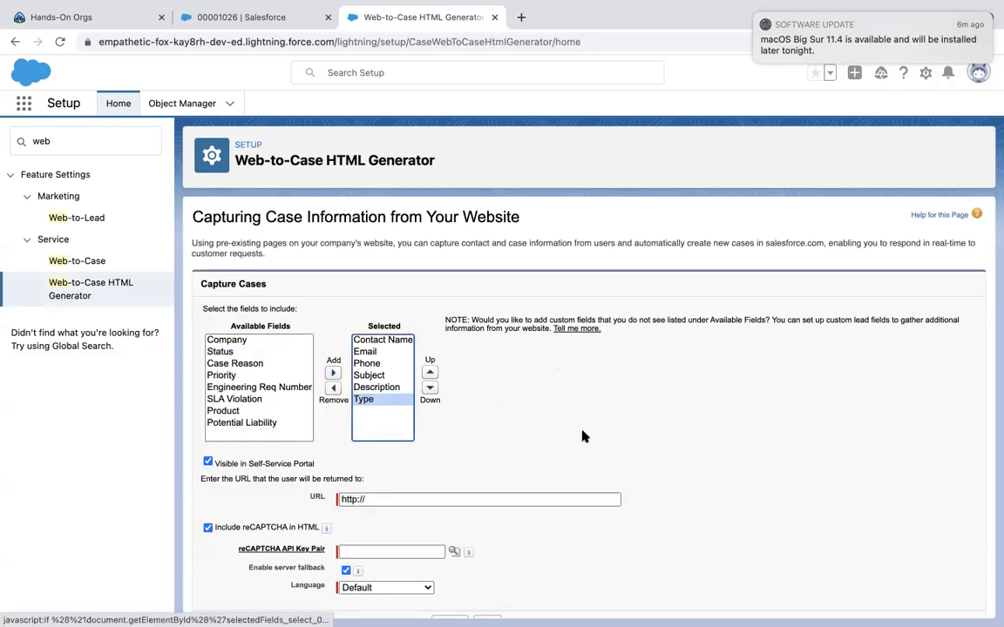
{"action": "scroll", "coordinate": [584, 436], "scroll_direction": "down", "scroll_amount": 1}
{"action": "left_click", "coordinate": [385, 477]}
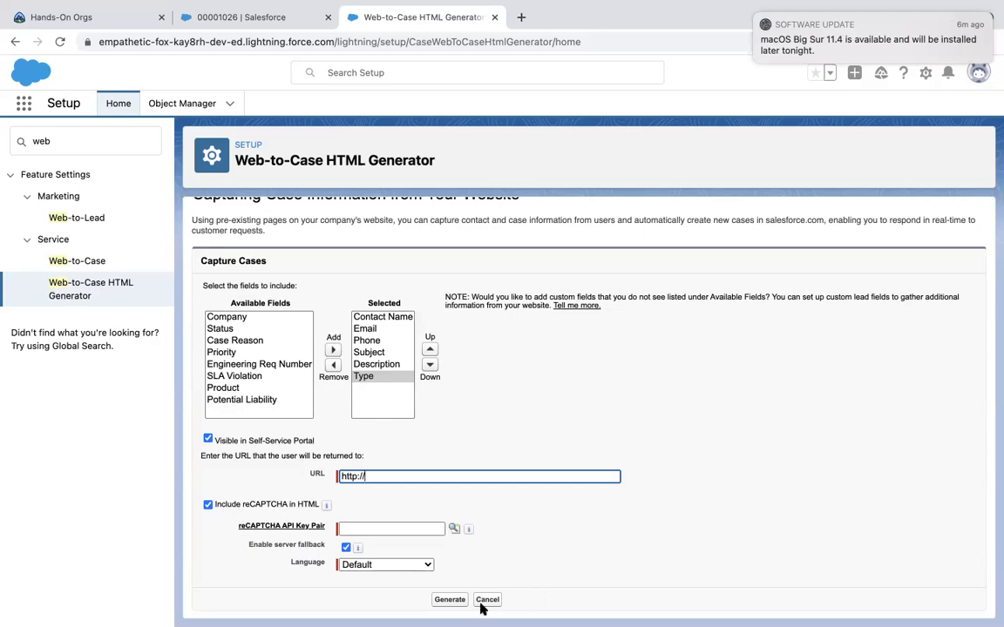
{"action": "left_click", "coordinate": [449, 600]}
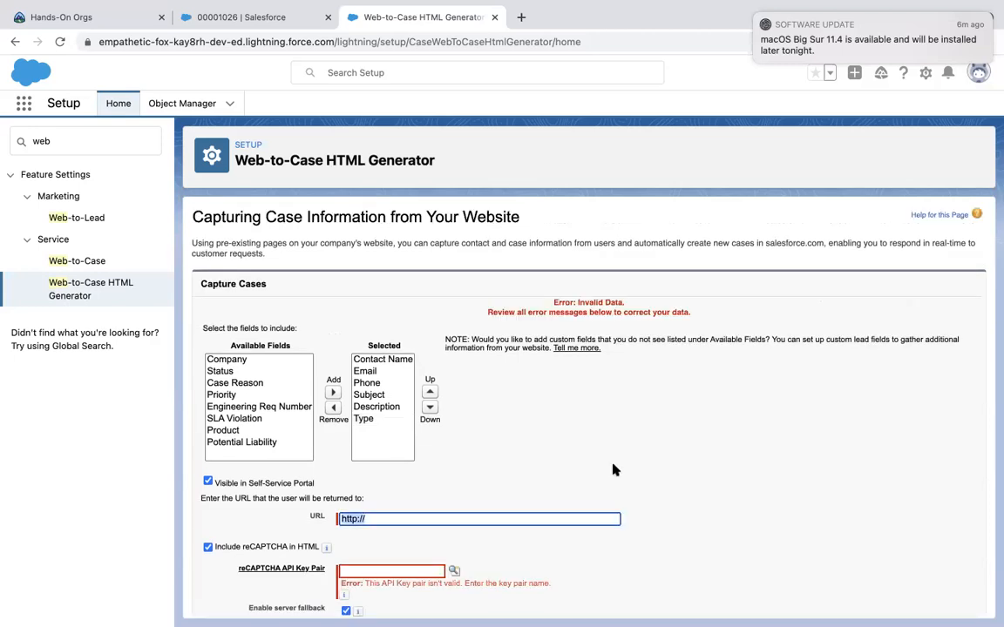
{"action": "scroll", "coordinate": [606, 488], "scroll_direction": "down", "scroll_amount": 2}
{"action": "type", "text": "sfasdfa.com"}
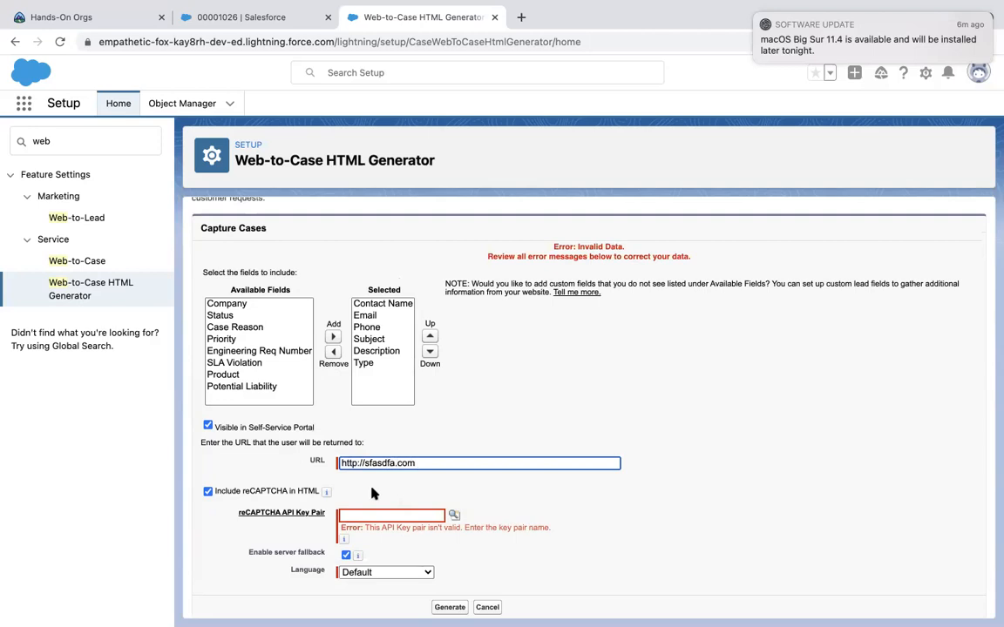
{"action": "left_click", "coordinate": [208, 492]}
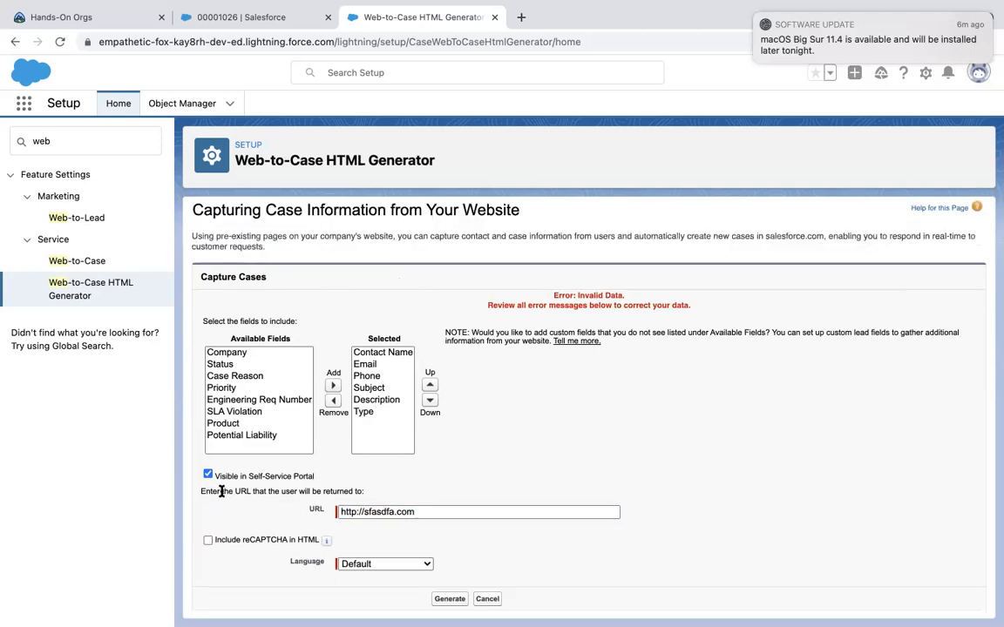
{"action": "left_click", "coordinate": [449, 599]}
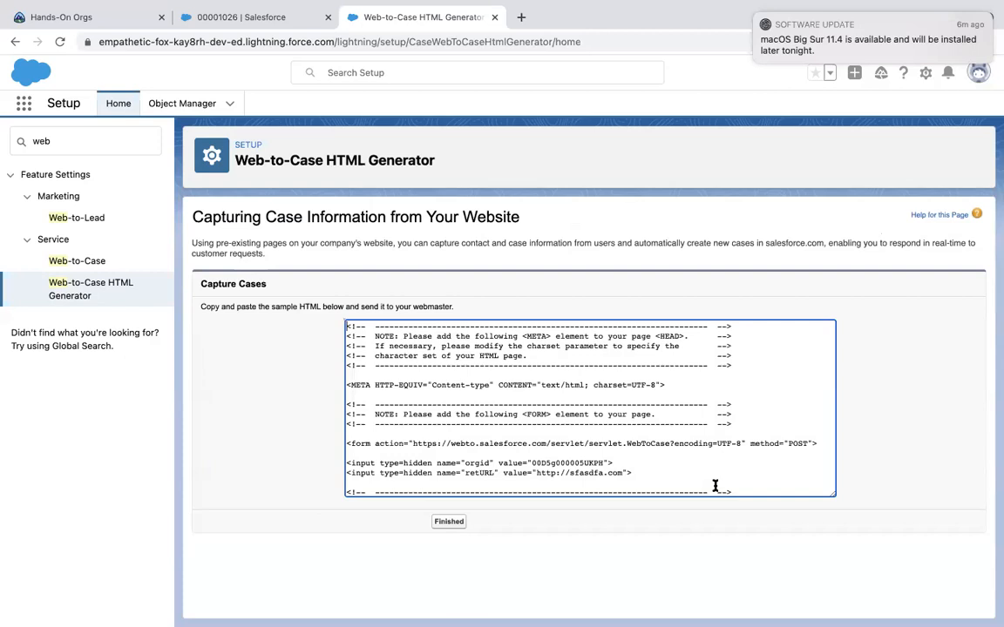
Scroll through the generated Capture Cases HTML code and select all of it.
{"action": "scroll", "coordinate": [621, 397], "scroll_direction": "down", "scroll_amount": 10}
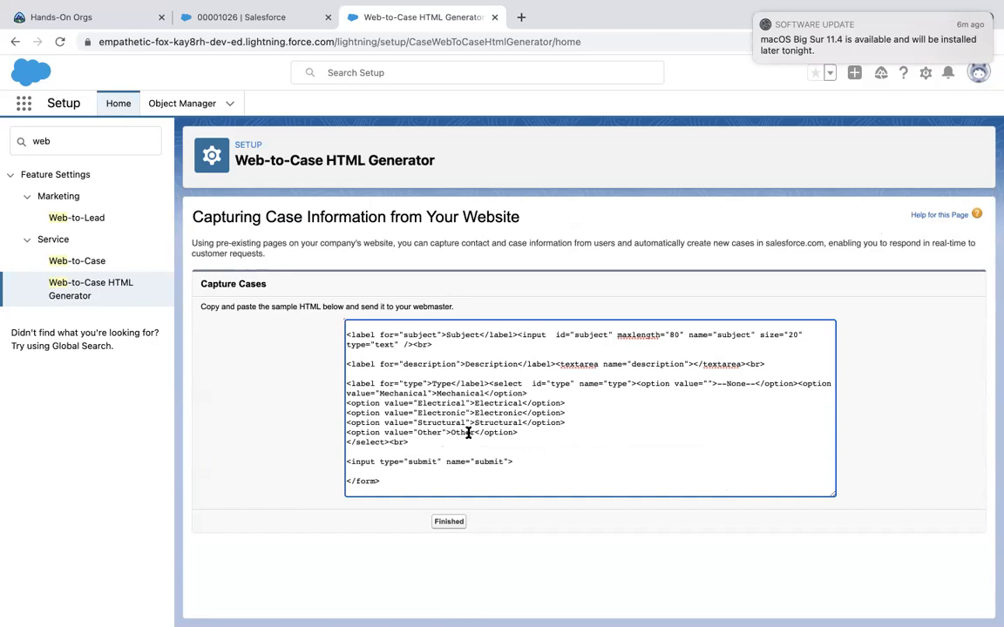
{"action": "scroll", "coordinate": [468, 432], "scroll_direction": "up", "scroll_amount": 15}
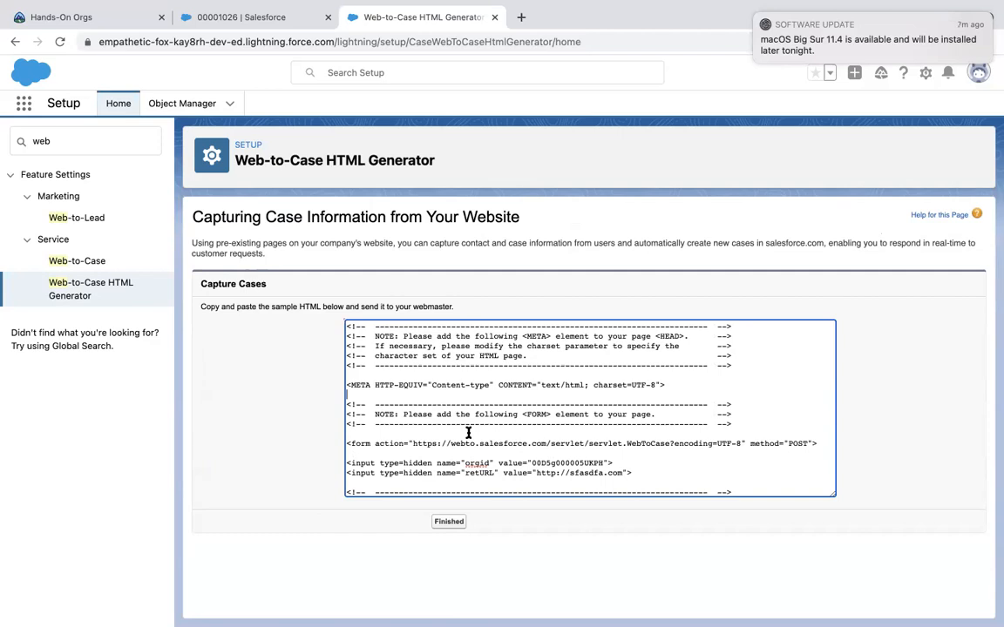
{"action": "scroll", "coordinate": [468, 432], "scroll_direction": "down", "scroll_amount": 8}
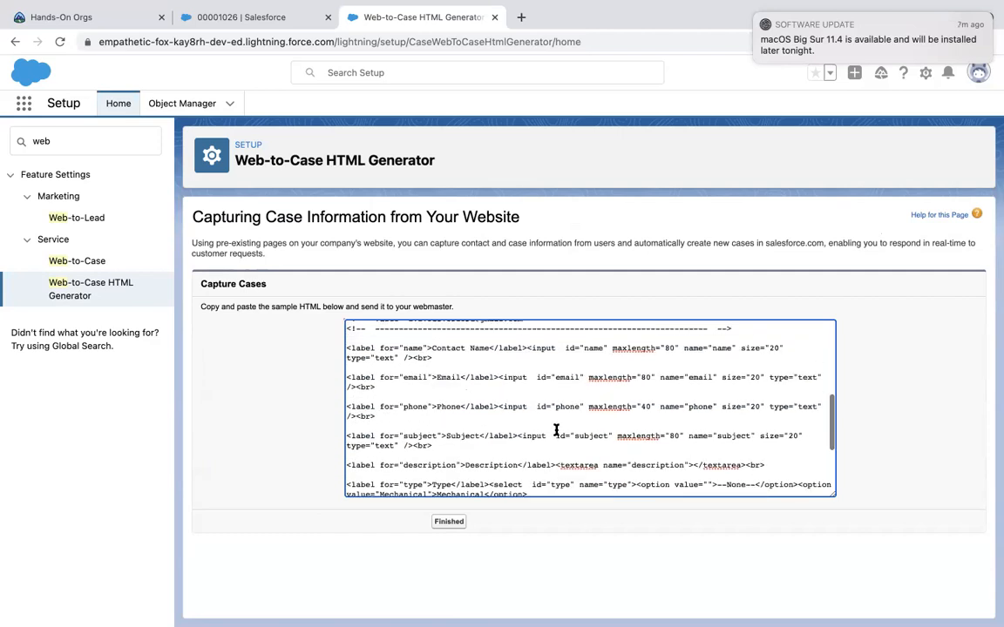
{"action": "scroll", "coordinate": [486, 448], "scroll_direction": "down", "scroll_amount": 5}
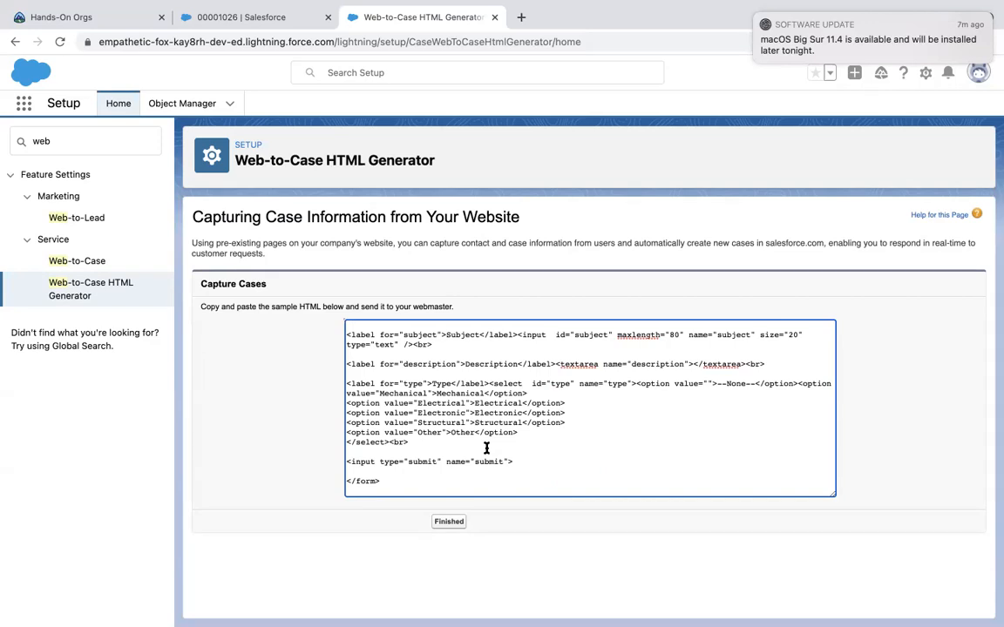
{"action": "scroll", "coordinate": [486, 448], "scroll_direction": "up", "scroll_amount": 13}
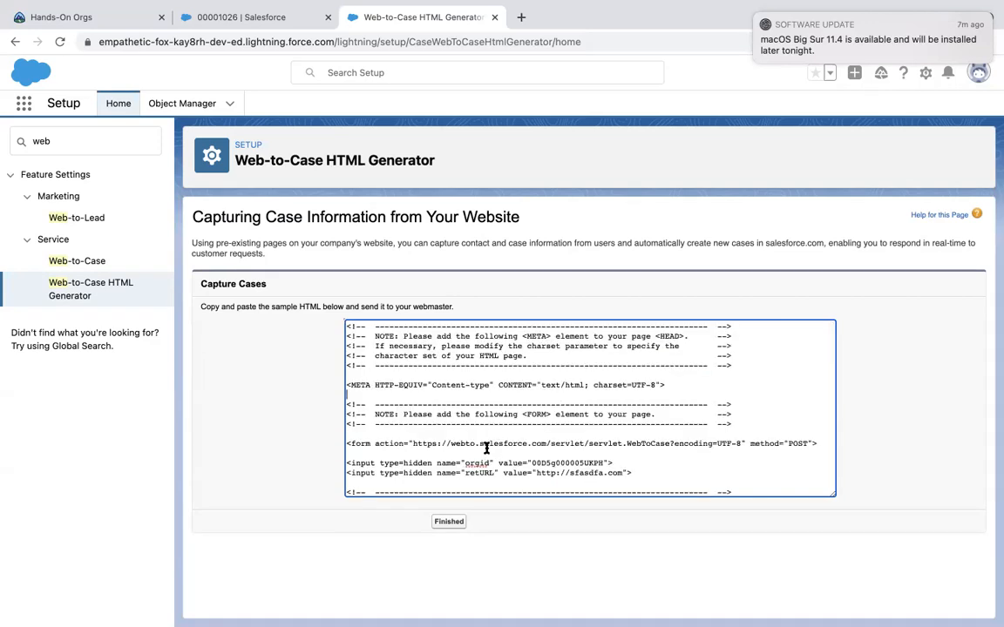
{"action": "right_click", "coordinate": [487, 448]}
{"action": "left_click", "coordinate": [480, 526]}
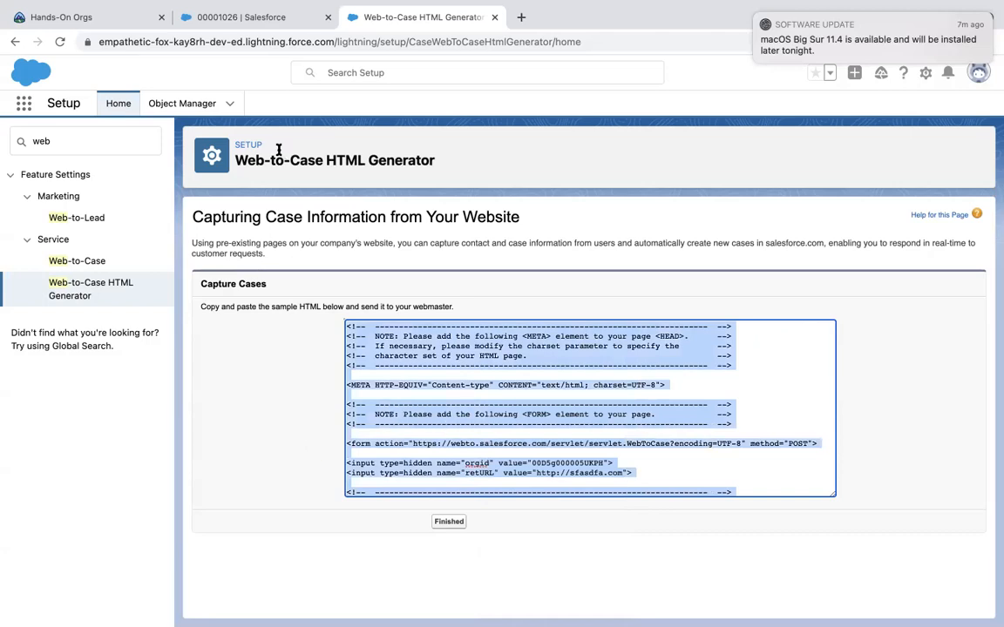
Remove the 'web' term from the Setup Quick Find box.
{"action": "mouse_move", "coordinate": [405, 2]}
{"action": "scroll", "coordinate": [690, 402], "scroll_direction": "down", "scroll_amount": 10}
{"action": "scroll", "coordinate": [690, 402], "scroll_direction": "down", "scroll_amount": 3}
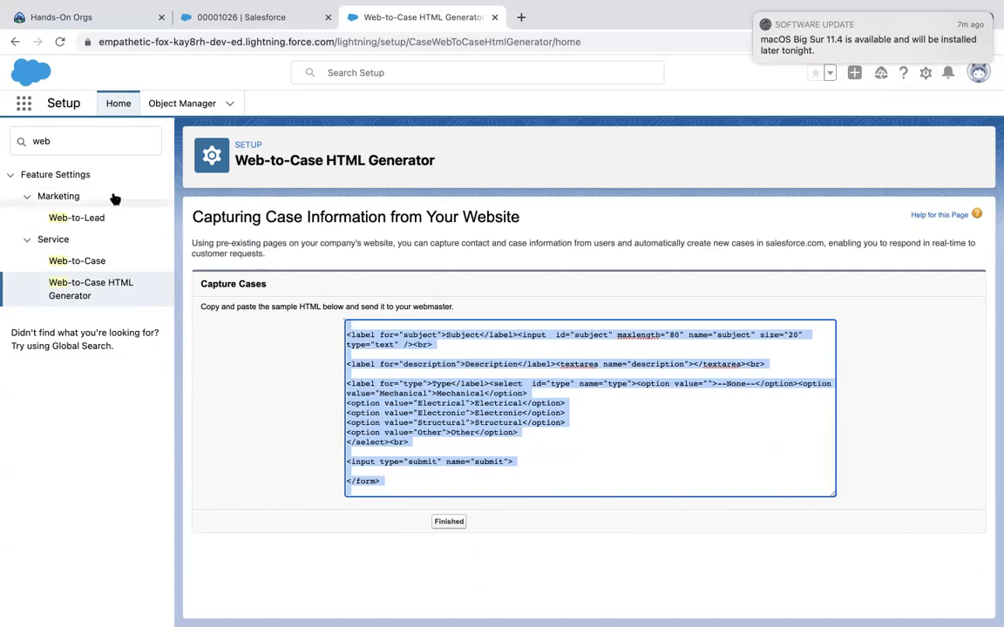
{"action": "left_click", "coordinate": [76, 139]}
{"action": "key", "text": "BackSpace"}
{"action": "key", "text": "BackSpace"}
{"action": "key", "text": "BackSpace"}
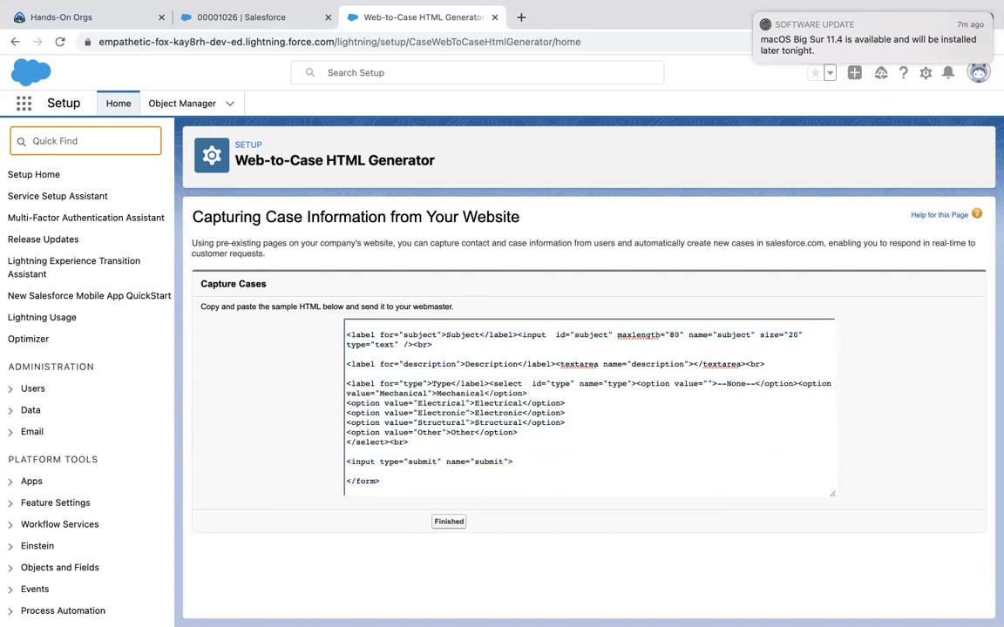
{"action": "type", "text": "web"}
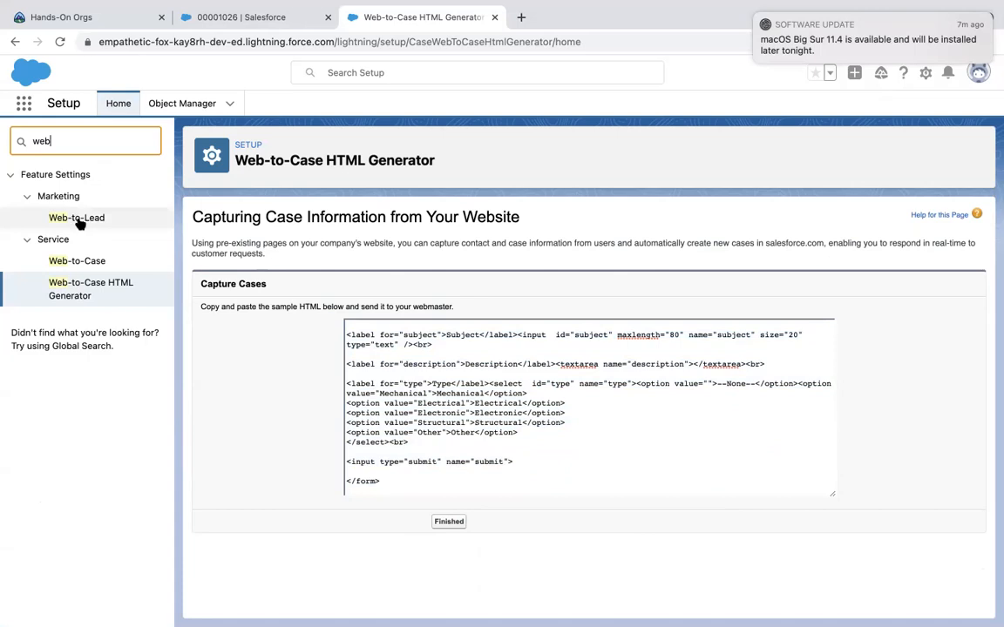
{"action": "key", "text": "BackSpace"}
{"action": "key", "text": "BackSpace"}
{"action": "key", "text": "BackSpace"}
{"action": "type", "text": "e"}
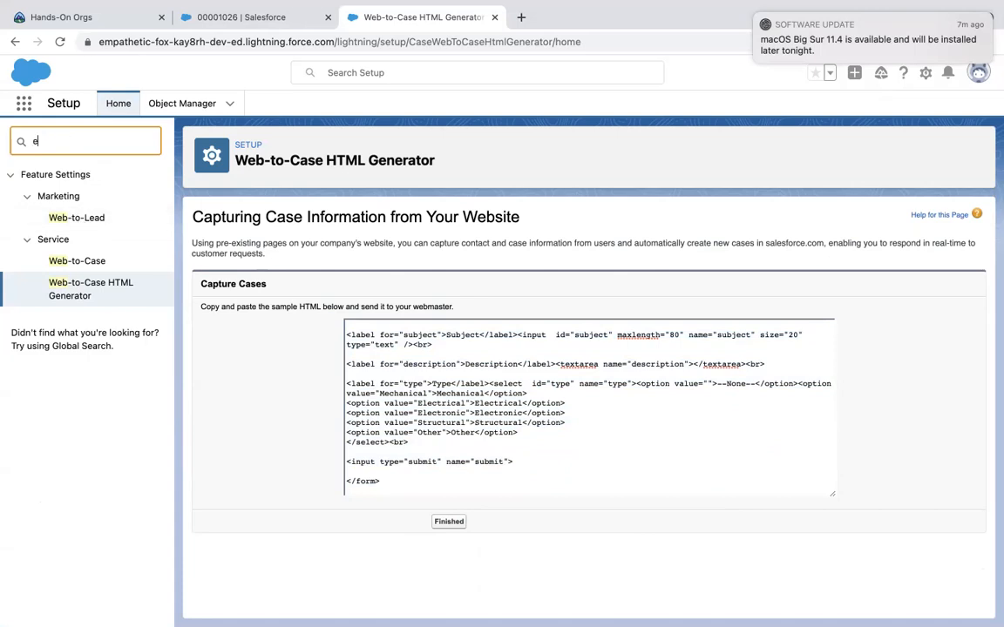
{"action": "type", "text": "mail to"}
{"action": "key", "text": "BackSpace"}
{"action": "key", "text": "BackSpace"}
{"action": "key", "text": "BackSpace"}
{"action": "type", "text": "-to-"}
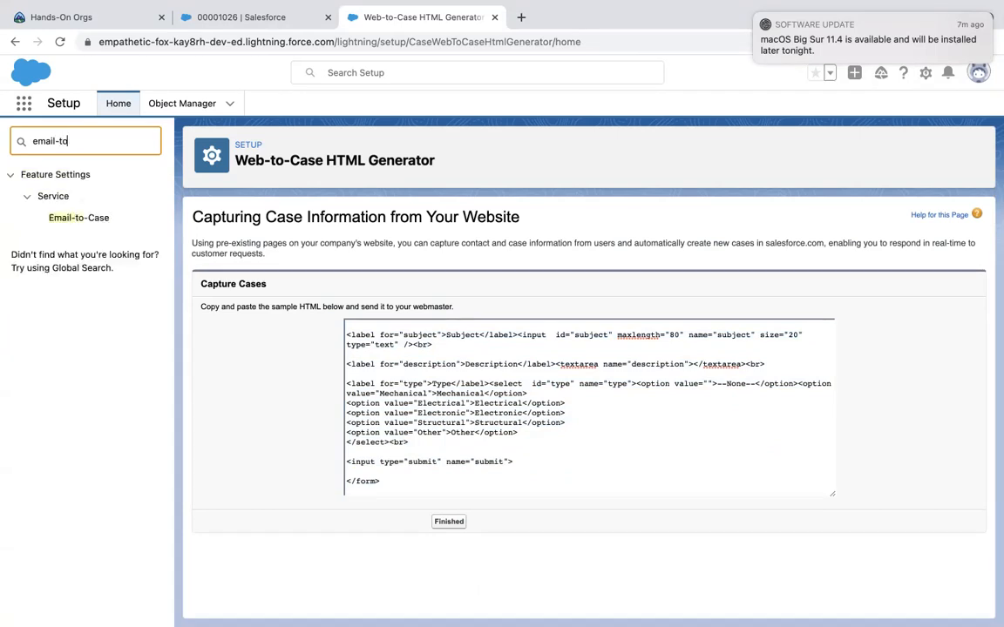
{"action": "key", "text": "BackSpace"}
{"action": "key", "text": "BackSpace"}
{"action": "key", "text": "BackSpace"}
{"action": "key", "text": "BackSpace"}
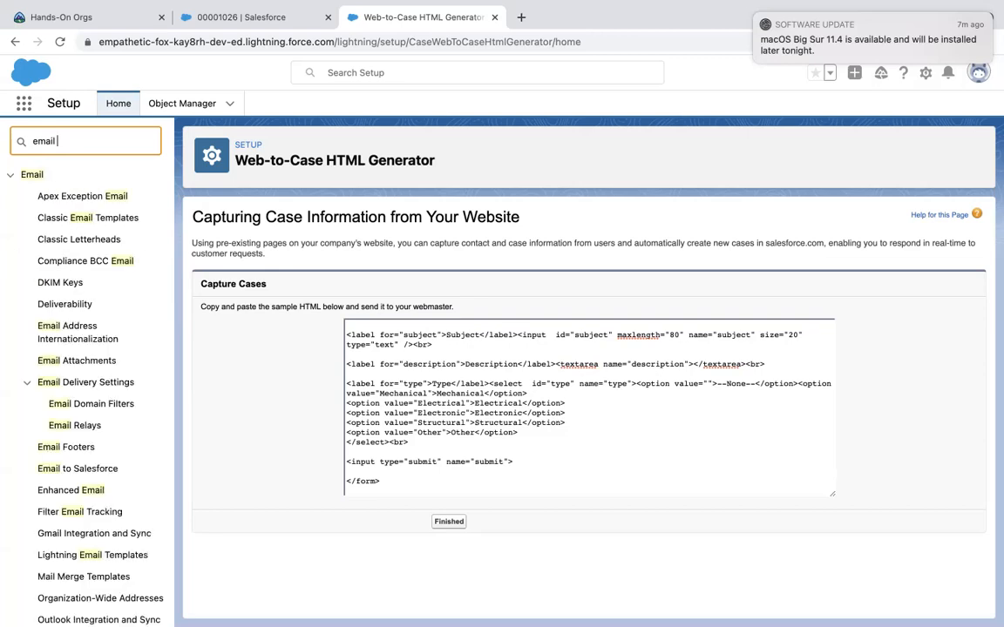
{"action": "key", "text": "BackSpace"}
{"action": "key", "text": "BackSpace"}
{"action": "key", "text": "BackSpace"}
{"action": "key", "text": "BackSpace"}
{"action": "key", "text": "BackSpace"}
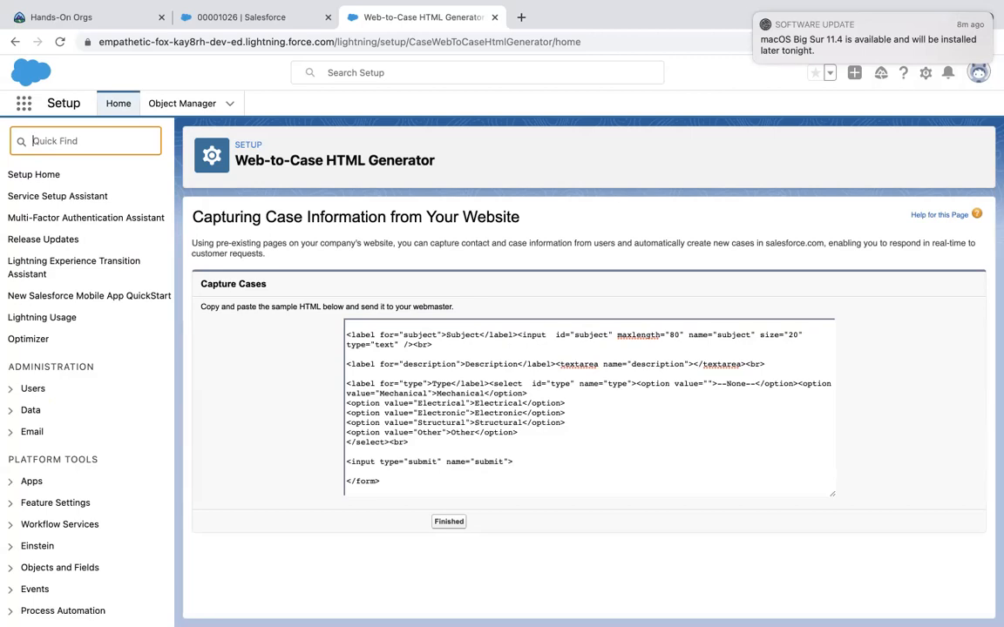
{"action": "mouse_move", "coordinate": [333, 10]}
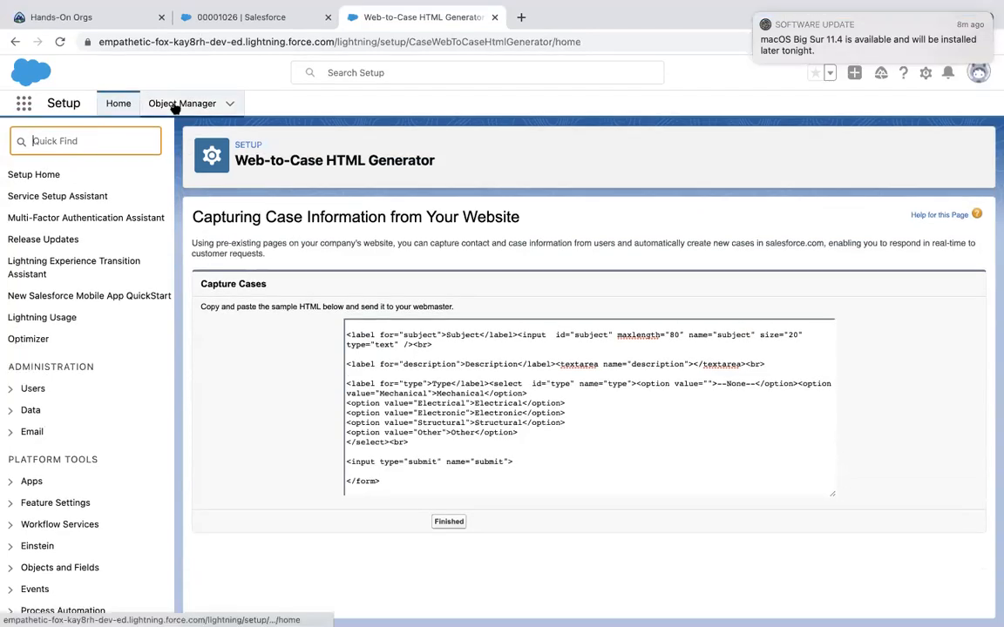
Open Object Manager, closing the Recycle Bin tip and the software update notification.
{"action": "left_click", "coordinate": [183, 104]}
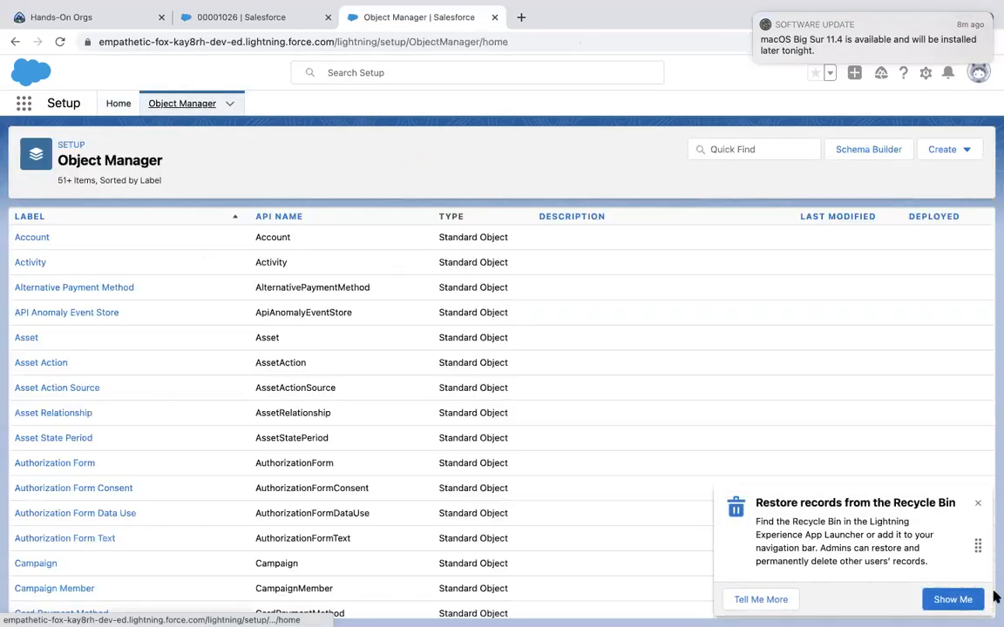
{"action": "left_click", "coordinate": [977, 504]}
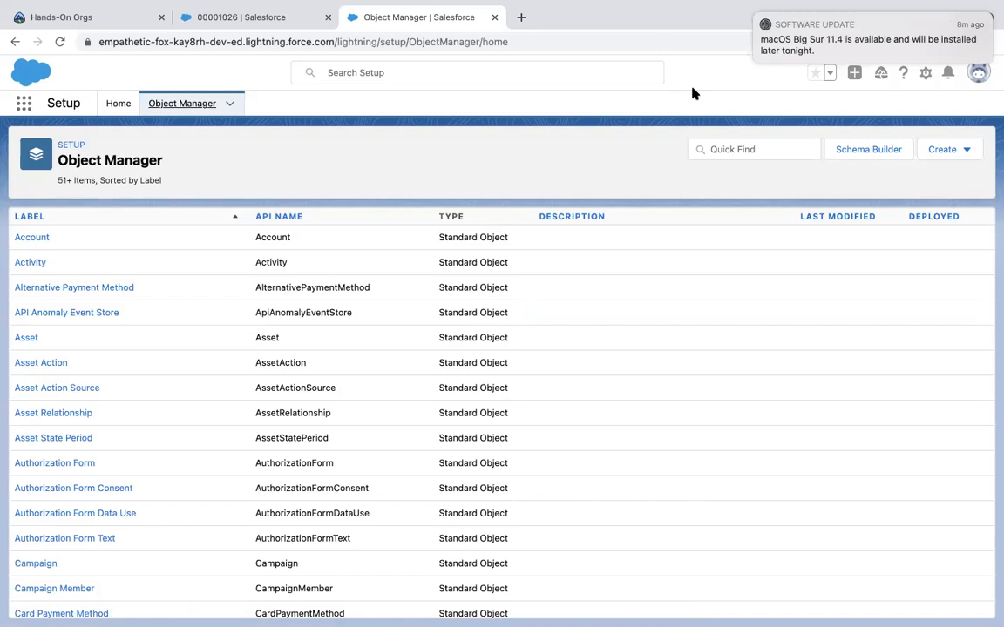
{"action": "mouse_move", "coordinate": [757, 14]}
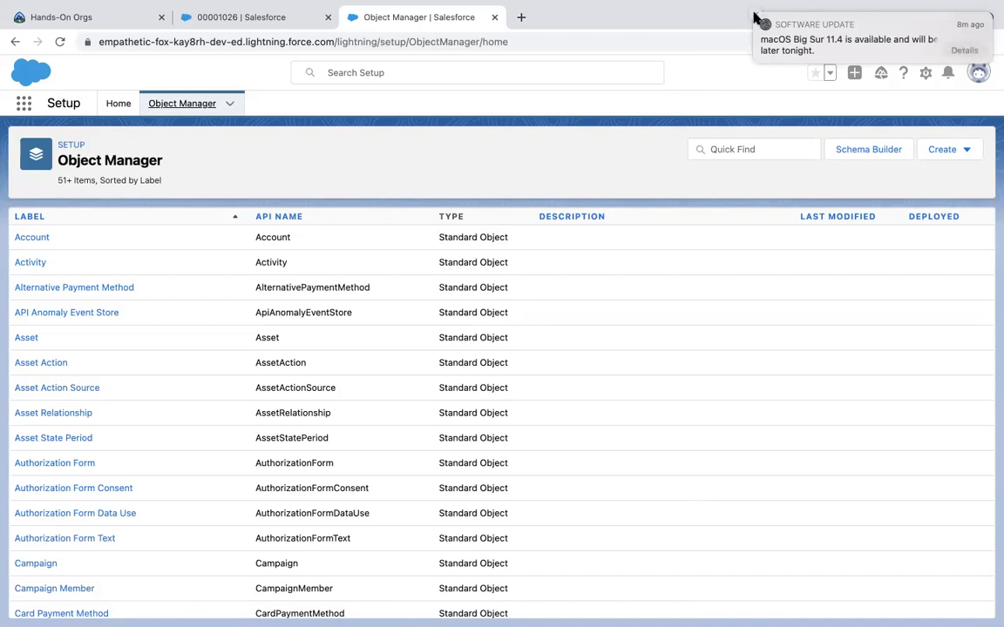
{"action": "left_click", "coordinate": [763, 23]}
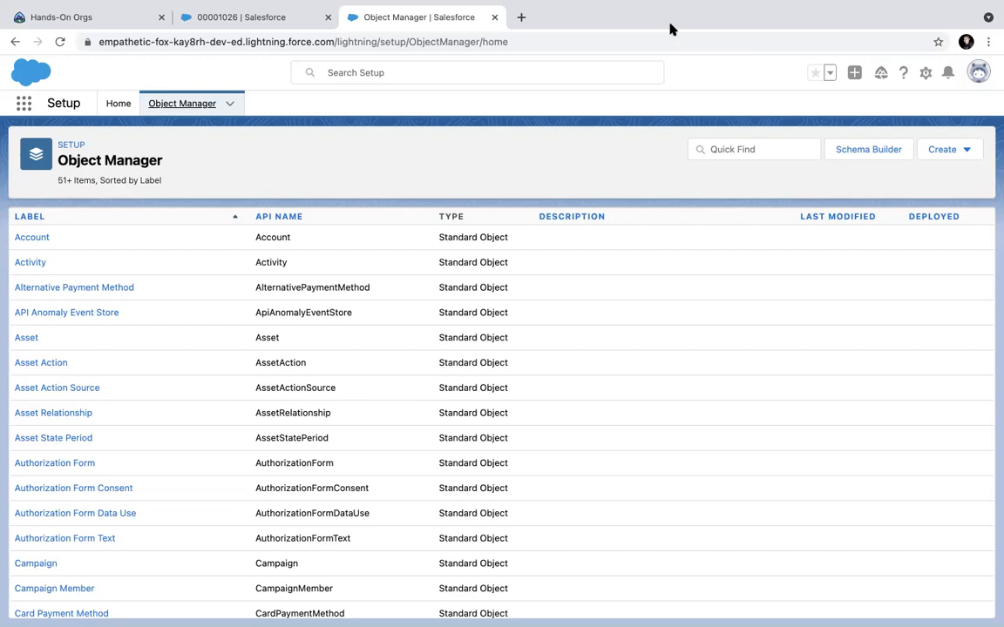
Launch Safari from the Dock so its Start Page shows Favourites and Frequently Visited sites.
{"action": "mouse_move", "coordinate": [462, 5]}
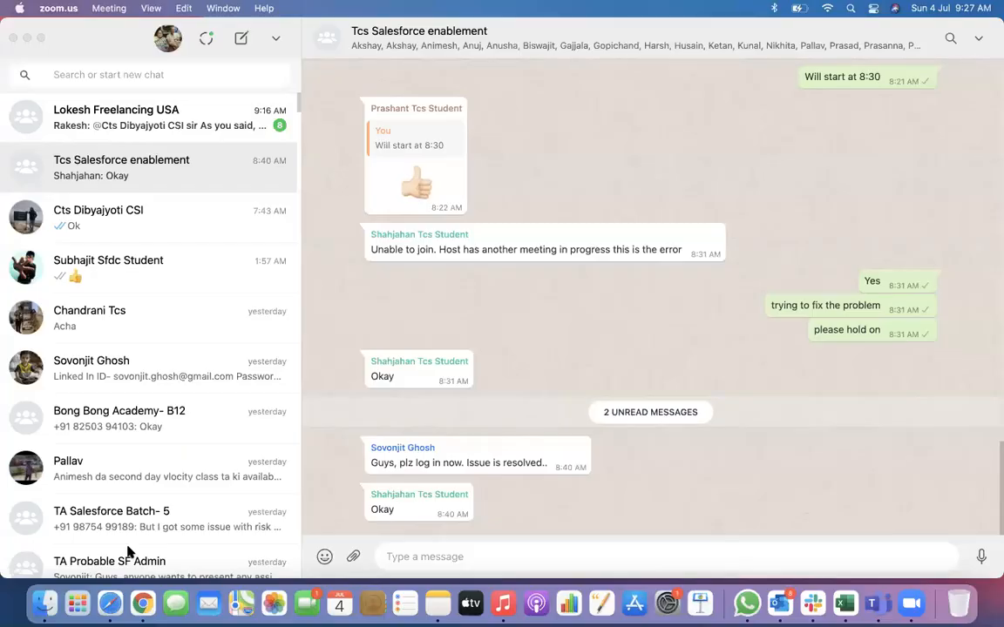
{"action": "left_click", "coordinate": [121, 601]}
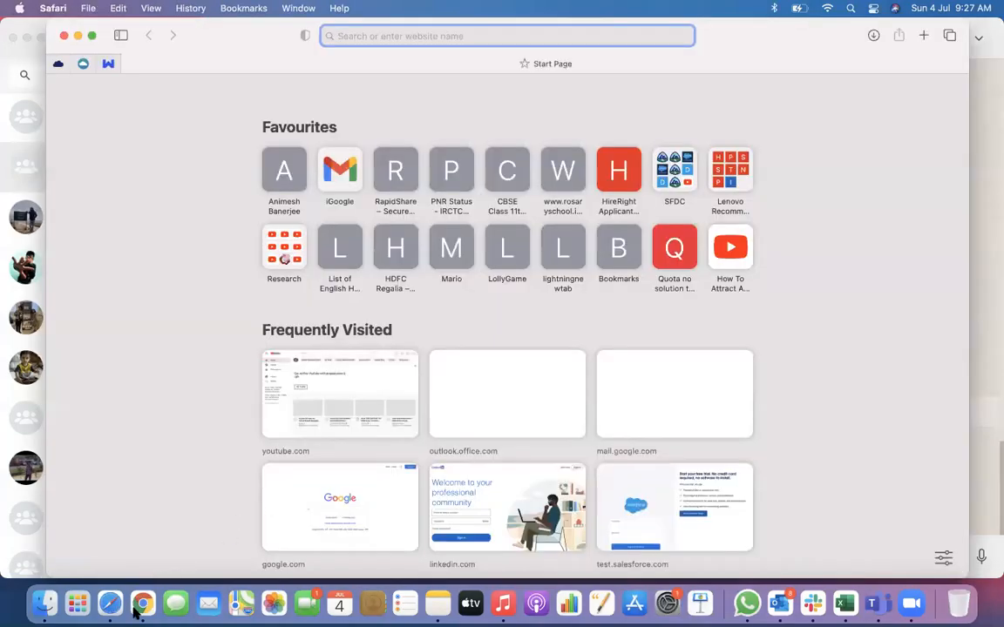
Back in Chrome's Setup home, search Quick Find for 'assign' and go to Case Assignment Rules.
{"action": "left_click", "coordinate": [142, 602]}
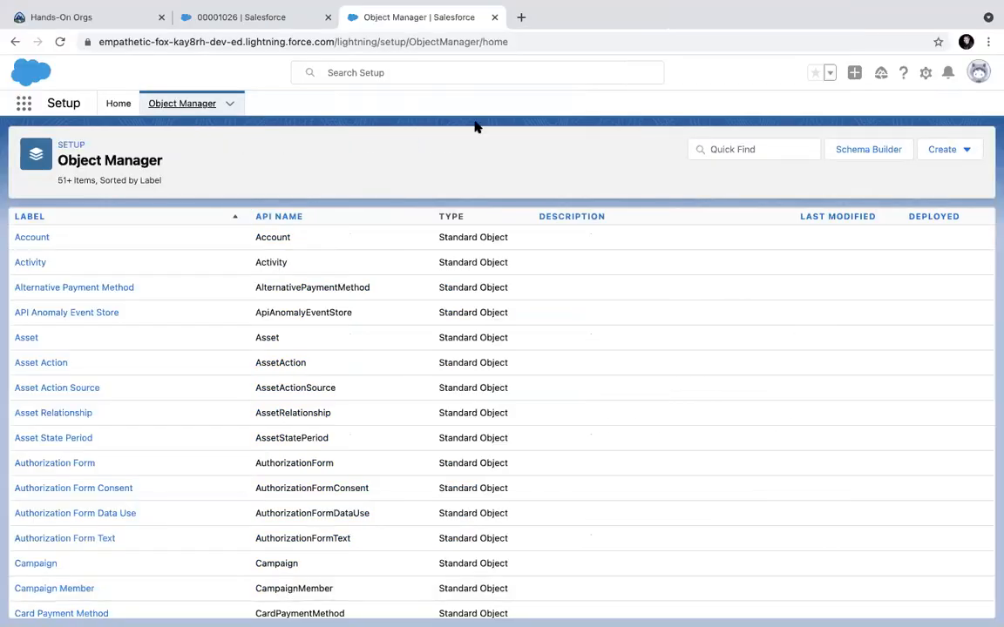
{"action": "left_click", "coordinate": [117, 103]}
{"action": "left_click", "coordinate": [72, 141]}
{"action": "type", "text": "assi"}
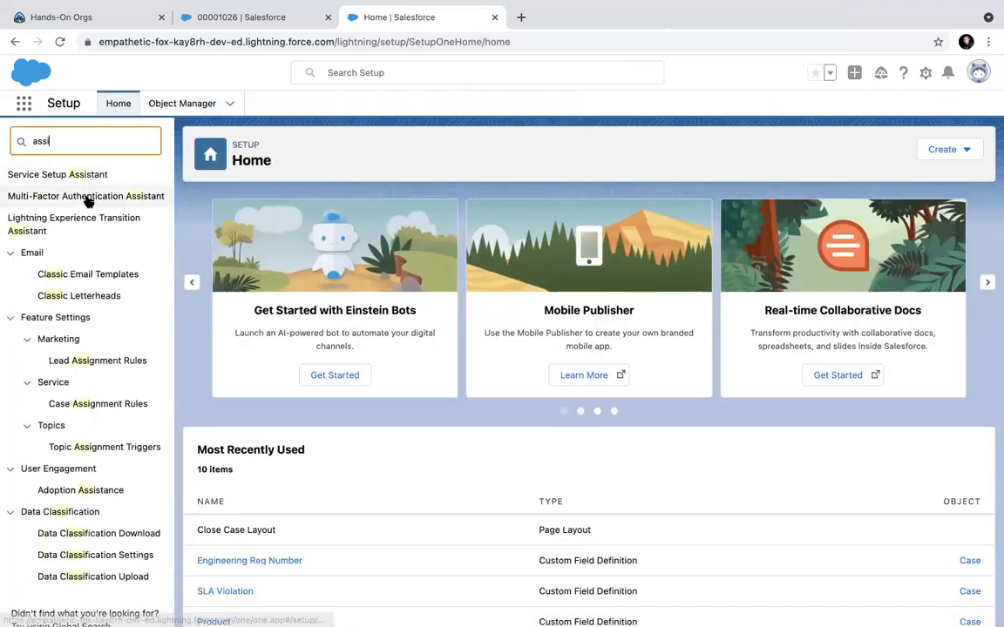
{"action": "type", "text": "gn"}
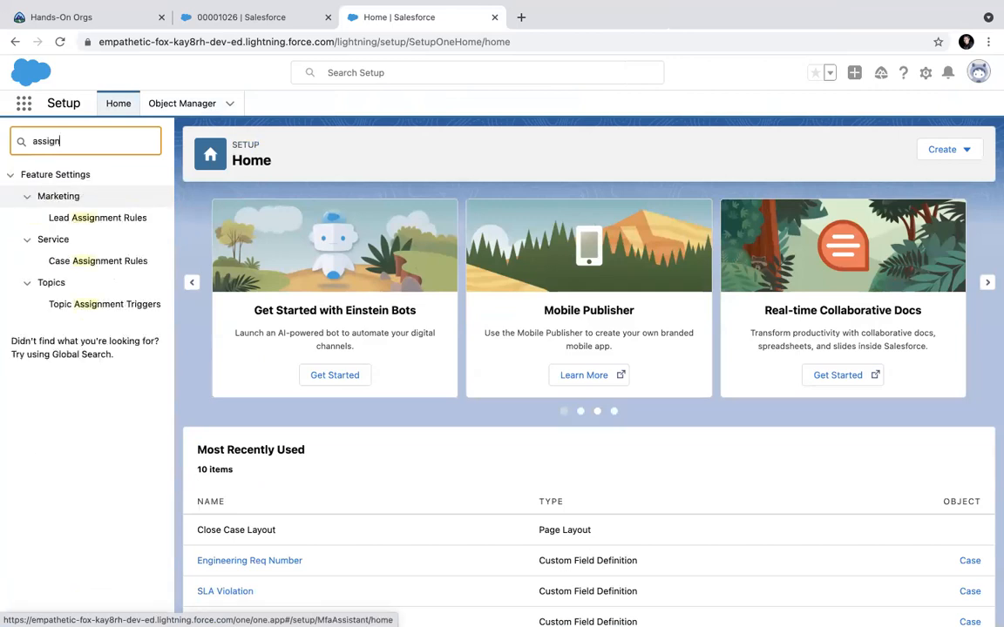
{"action": "left_click", "coordinate": [112, 265]}
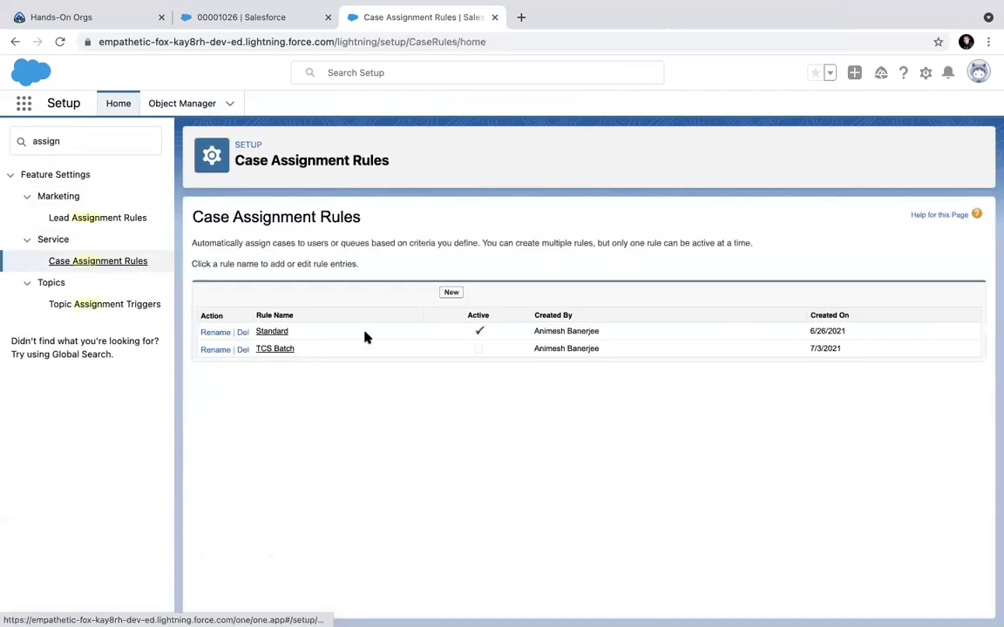
{"action": "left_click", "coordinate": [274, 350]}
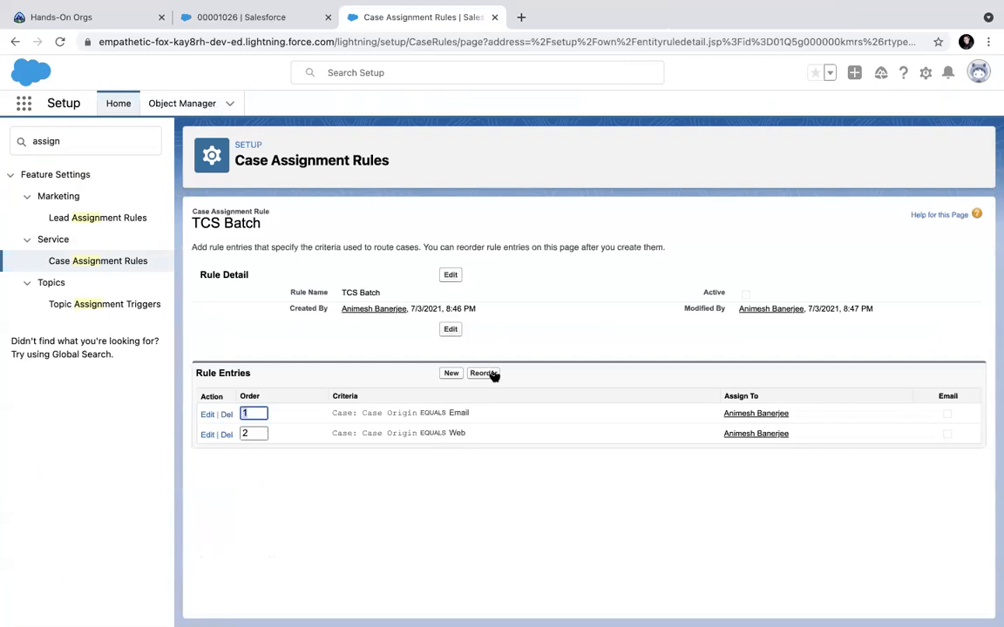
{"action": "left_click", "coordinate": [488, 375]}
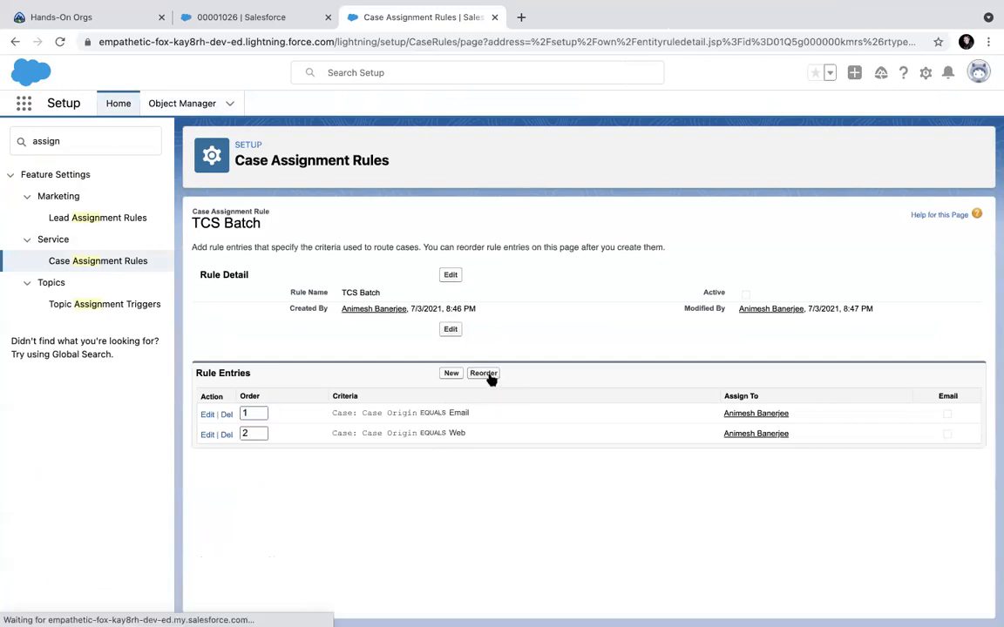
{"action": "left_click", "coordinate": [254, 412]}
{"action": "key", "text": "BackSpace"}
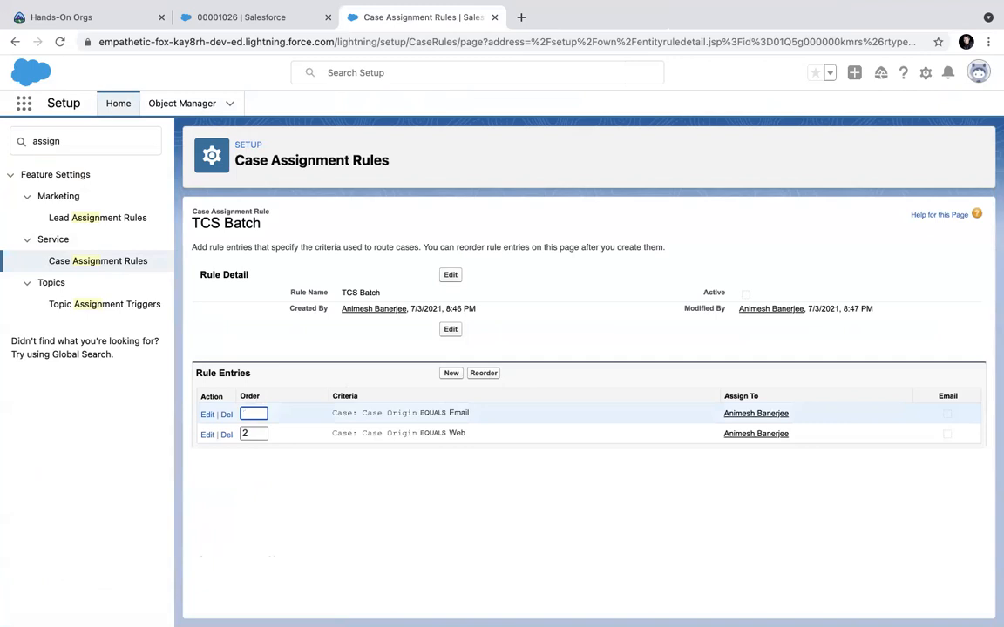
{"action": "type", "text": "2"}
{"action": "left_click", "coordinate": [253, 433]}
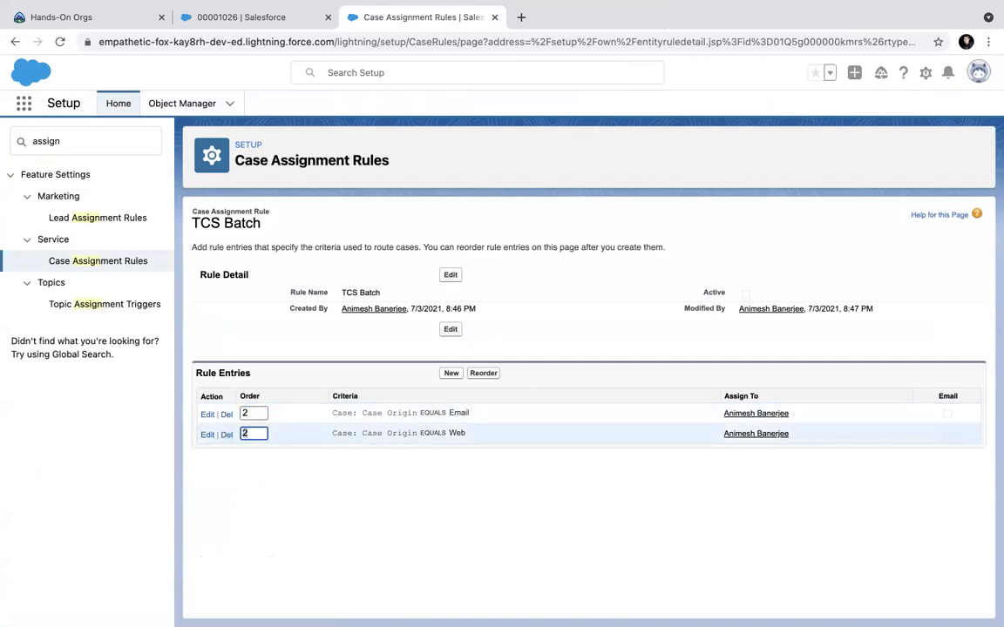
{"action": "key", "text": "BackSpace"}
{"action": "type", "text": "1"}
{"action": "left_click", "coordinate": [485, 373]}
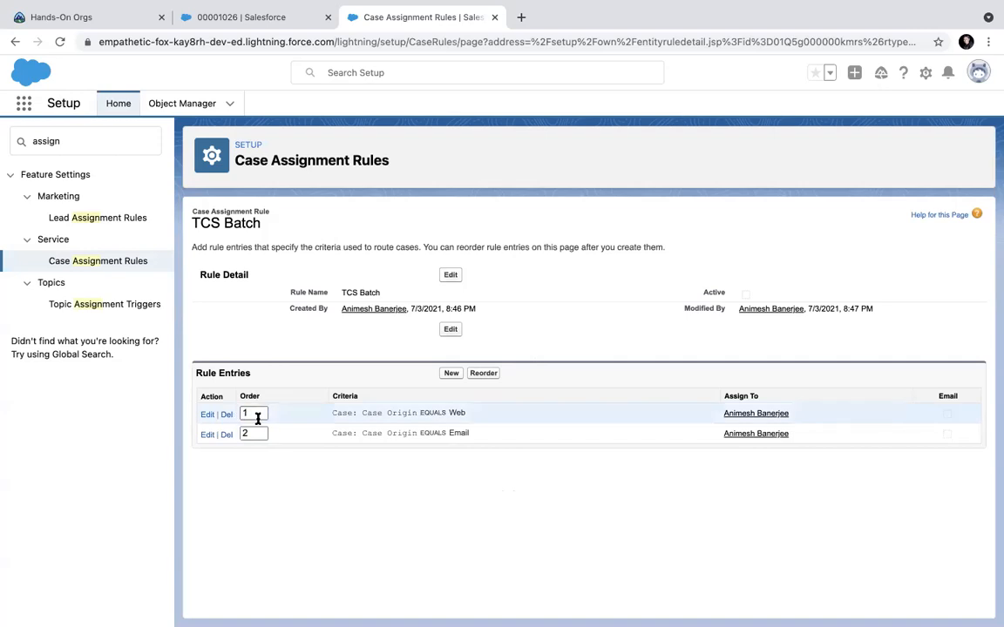
{"action": "left_click_drag", "start_coordinate": [258, 410], "coordinate": [222, 410]}
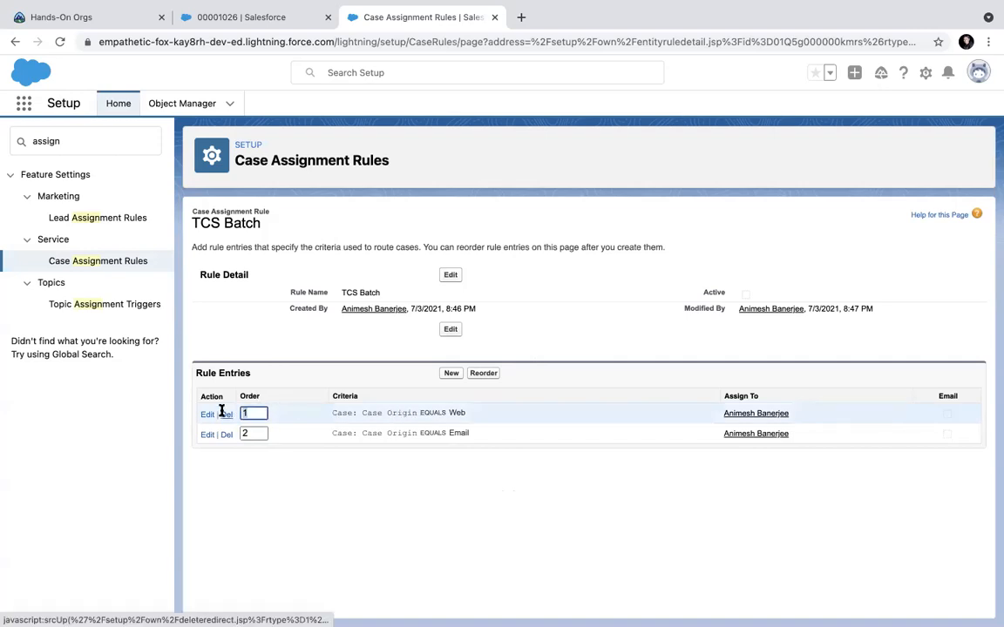
{"action": "type", "text": "2"}
{"action": "double_click", "coordinate": [253, 433]}
{"action": "type", "text": "1"}
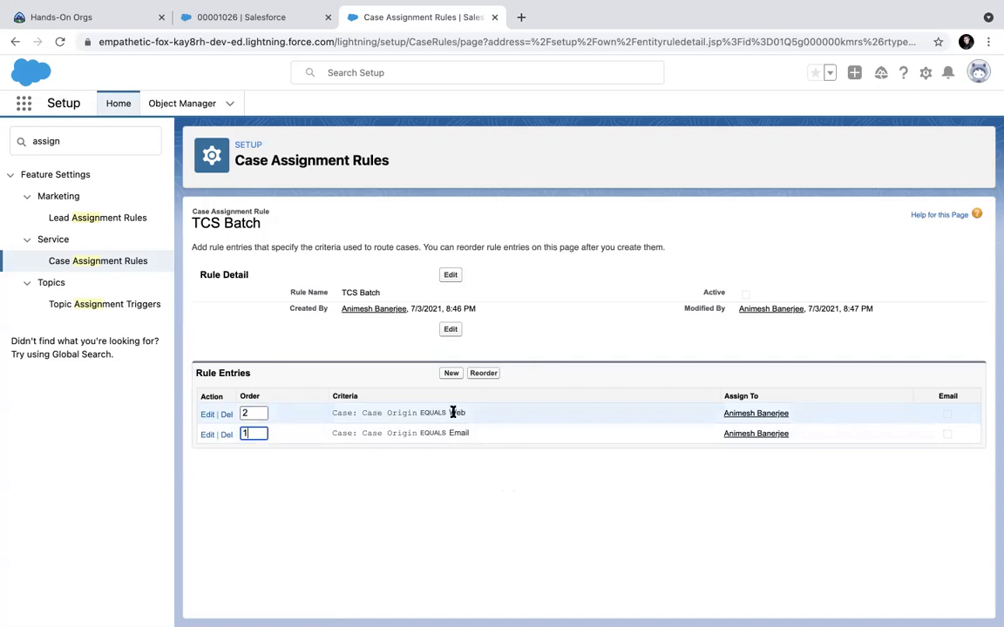
{"action": "left_click", "coordinate": [485, 374]}
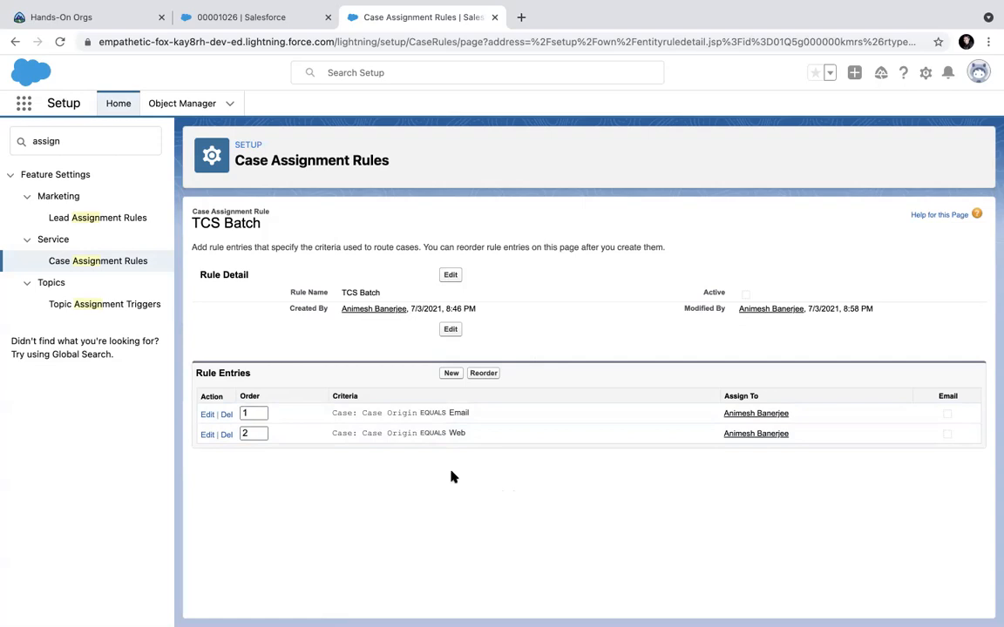
{"action": "left_click", "coordinate": [451, 374]}
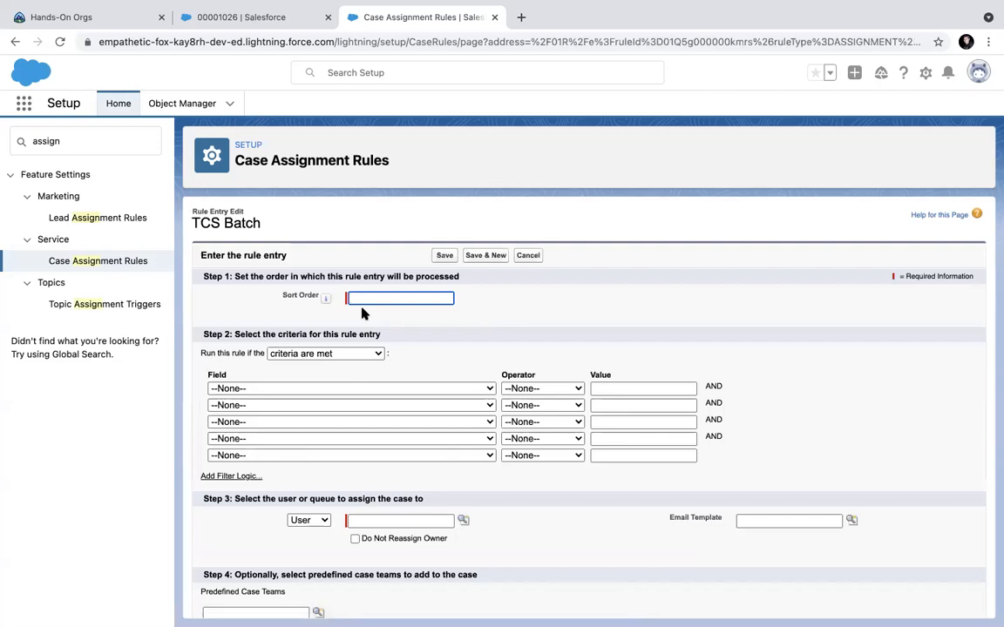
Save a rule entry with sort order 3, Case Origin equals Phone, assigned to the suggested user.
{"action": "type", "text": "3"}
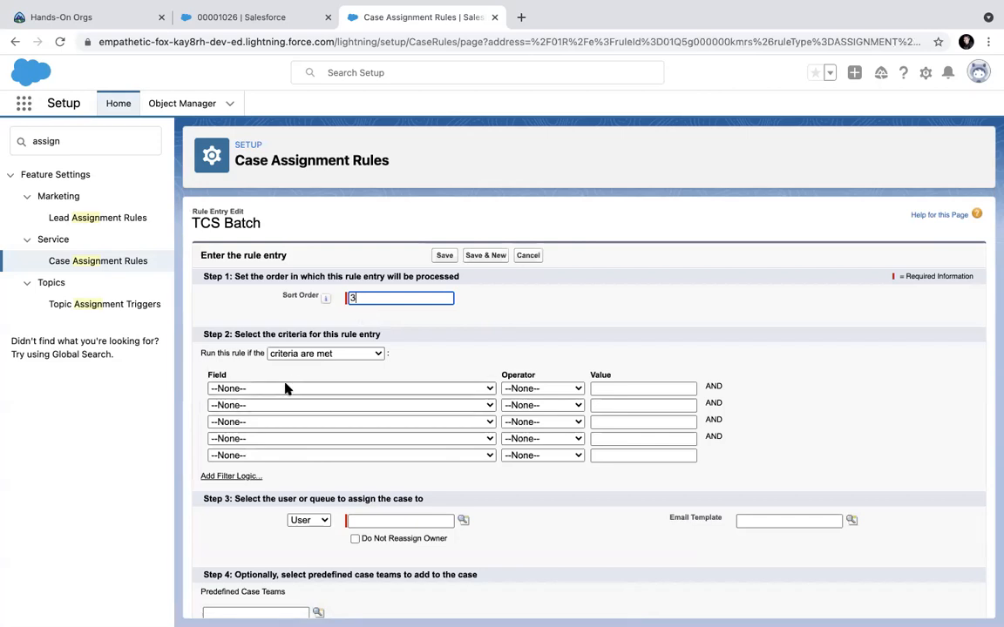
{"action": "left_click", "coordinate": [287, 388]}
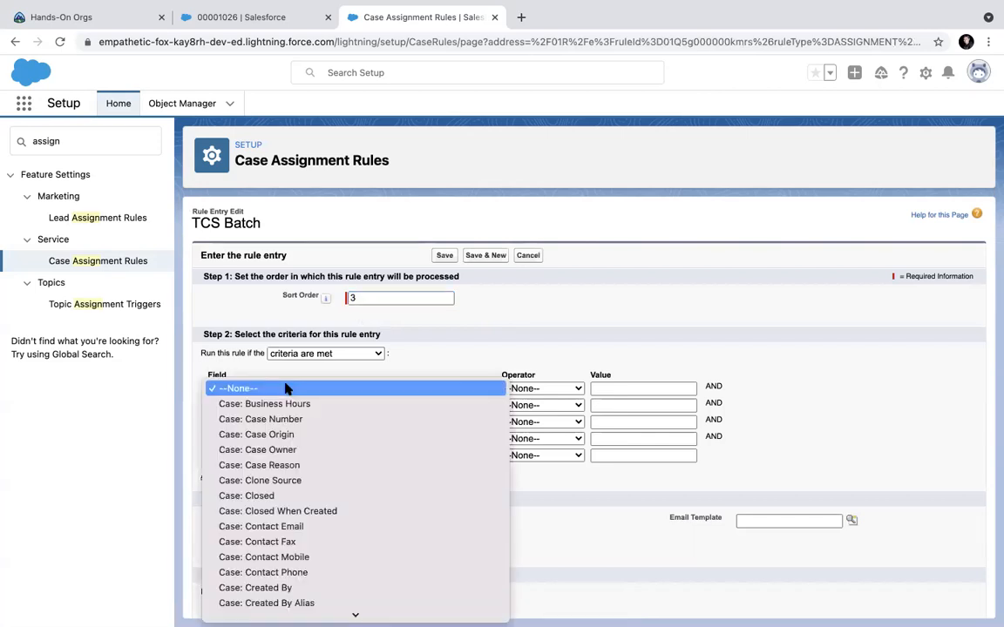
{"action": "left_click", "coordinate": [288, 439]}
{"action": "left_click", "coordinate": [520, 389]}
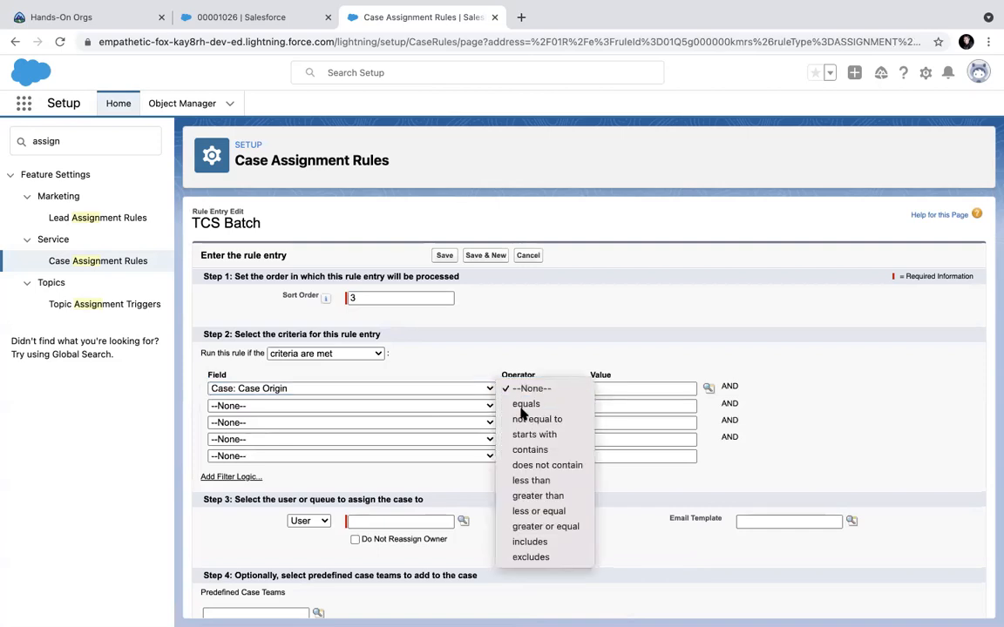
{"action": "left_click", "coordinate": [523, 405]}
{"action": "left_click", "coordinate": [707, 388]}
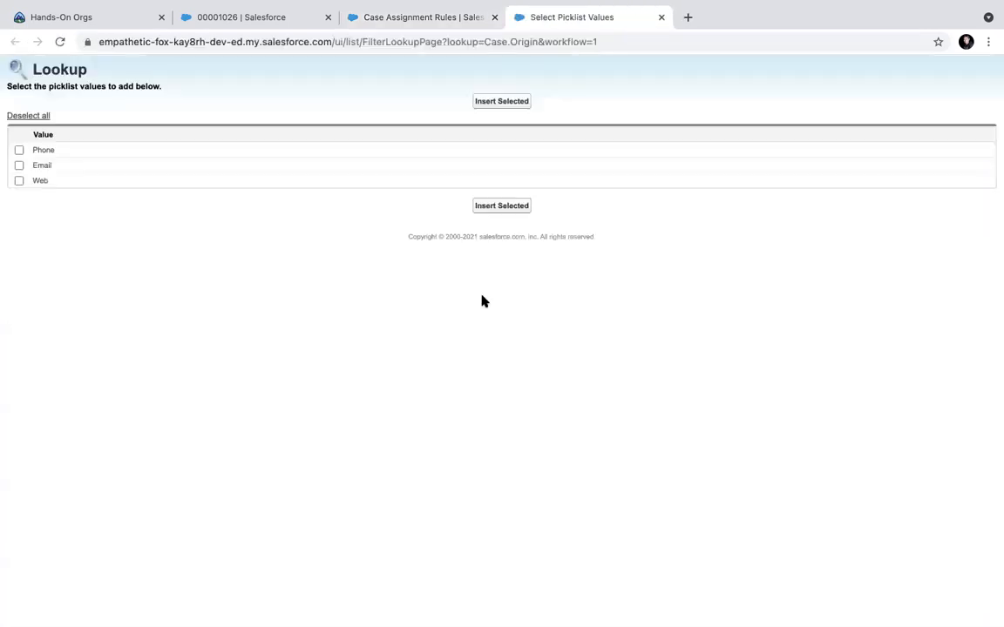
{"action": "left_click", "coordinate": [35, 150]}
{"action": "left_click", "coordinate": [495, 104]}
{"action": "left_click", "coordinate": [378, 520]}
{"action": "left_click", "coordinate": [392, 549]}
{"action": "scroll", "coordinate": [533, 564], "scroll_direction": "down", "scroll_amount": 3}
{"action": "left_click", "coordinate": [444, 600]}
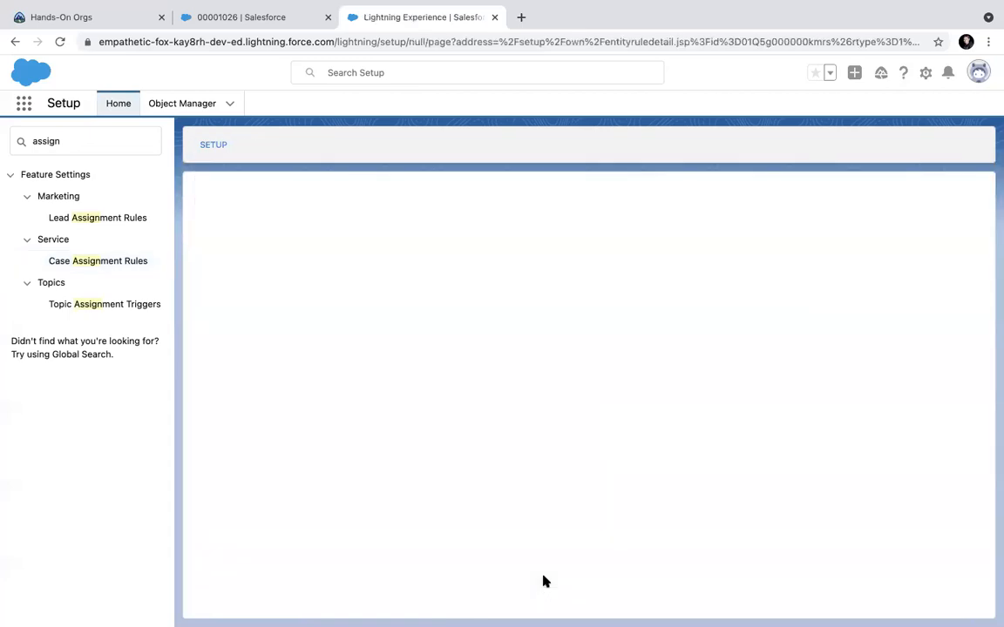
Renumber the TCS Batch entries to Phone 1, Email 2, Web 3 and apply the reorder.
{"action": "left_click", "coordinate": [418, 525]}
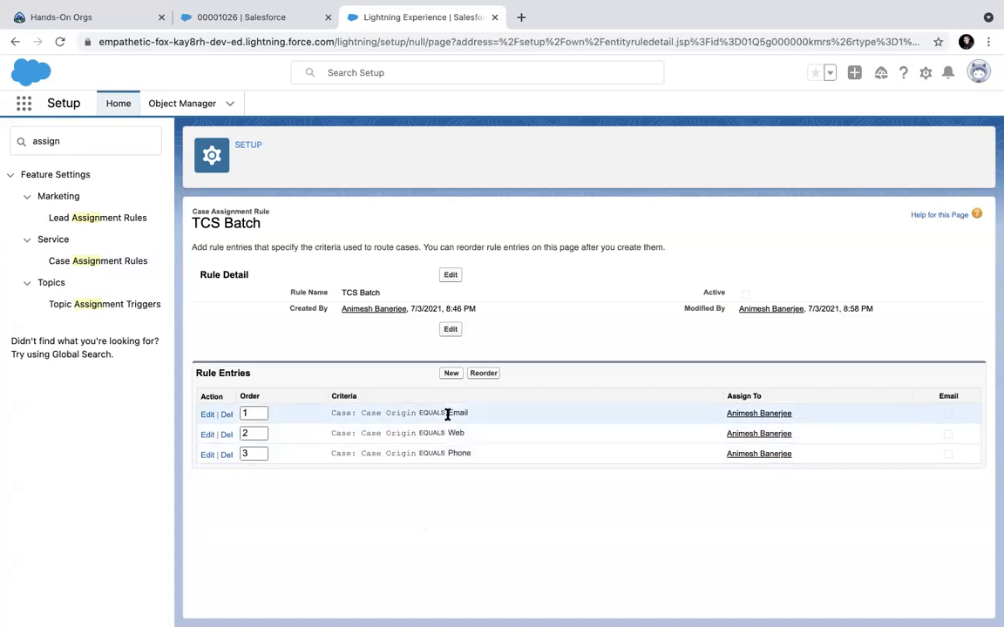
{"action": "double_click", "coordinate": [259, 453]}
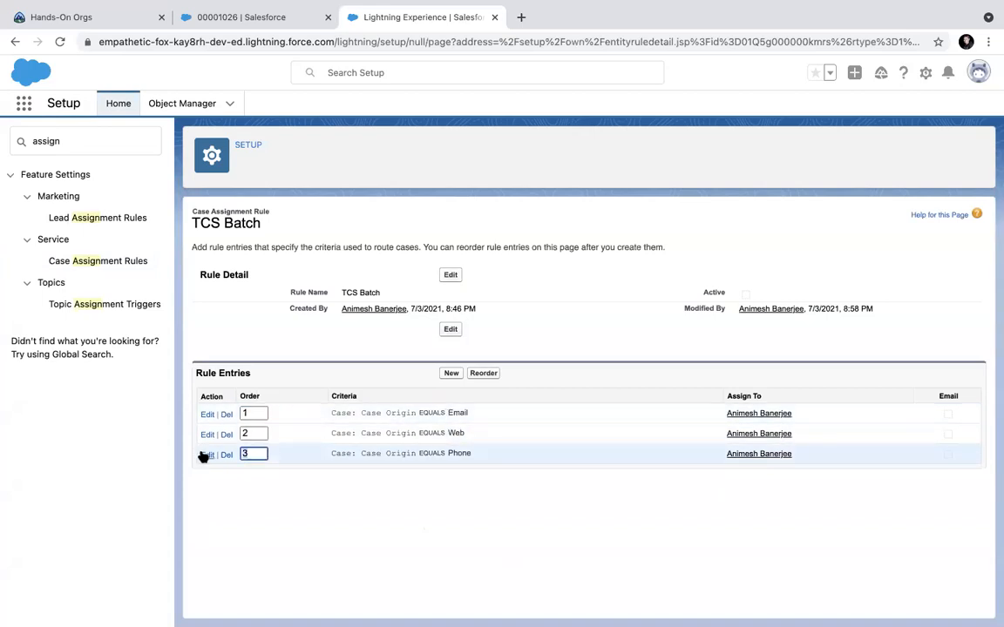
{"action": "type", "text": "1"}
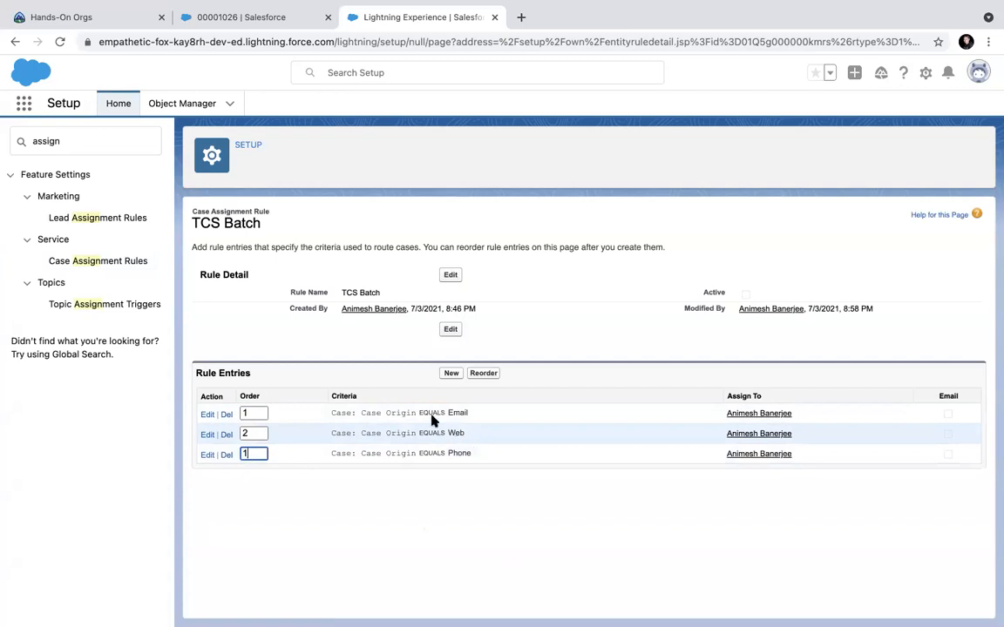
{"action": "left_click", "coordinate": [255, 413]}
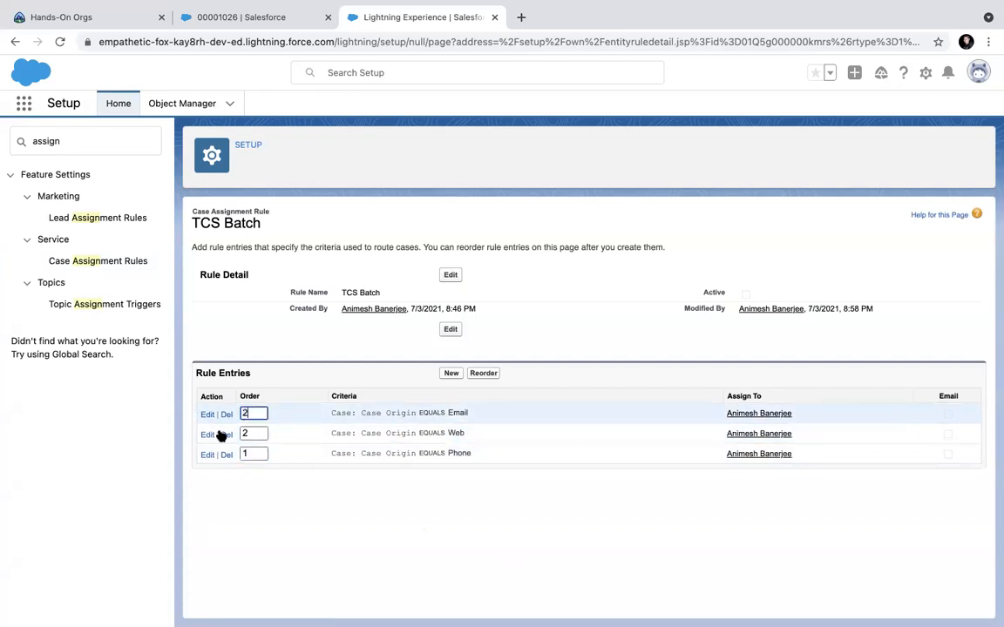
{"action": "type", "text": "2"}
{"action": "double_click", "coordinate": [248, 434]}
{"action": "type", "text": "3"}
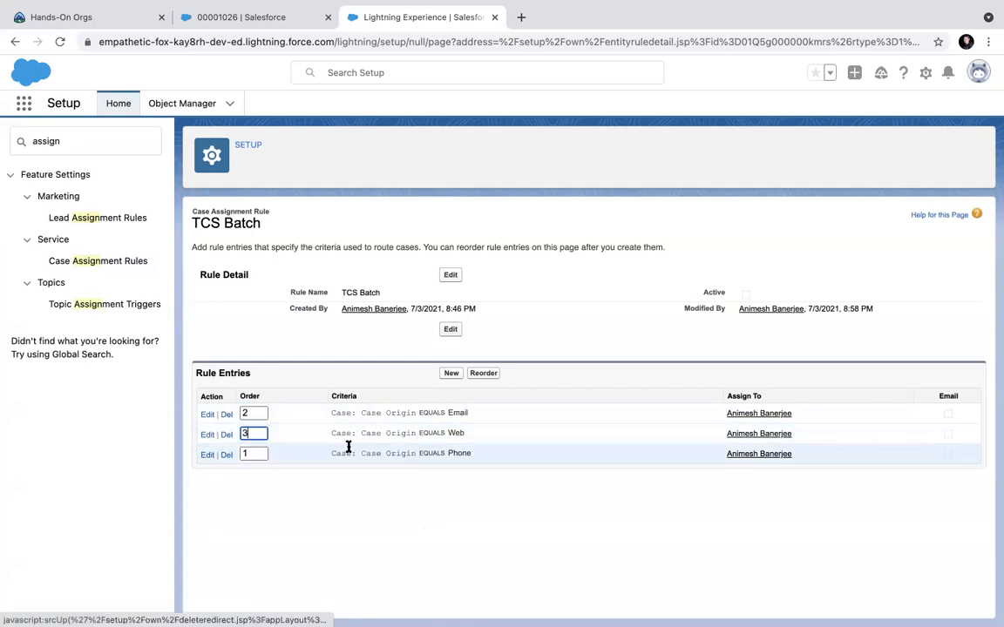
{"action": "left_click", "coordinate": [483, 373]}
{"action": "left_click", "coordinate": [549, 565]}
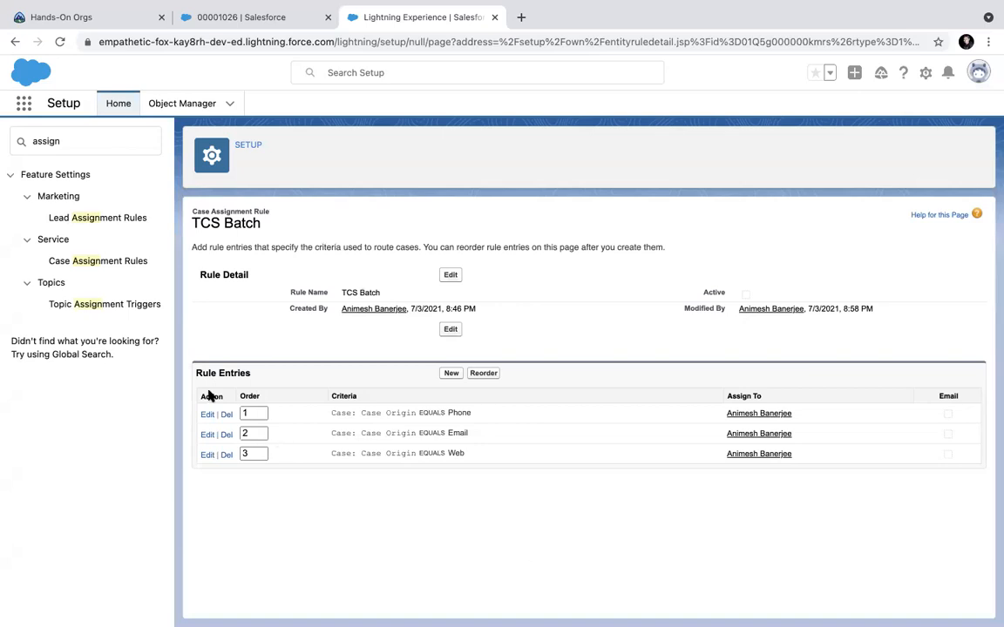
{"action": "left_click", "coordinate": [50, 142]}
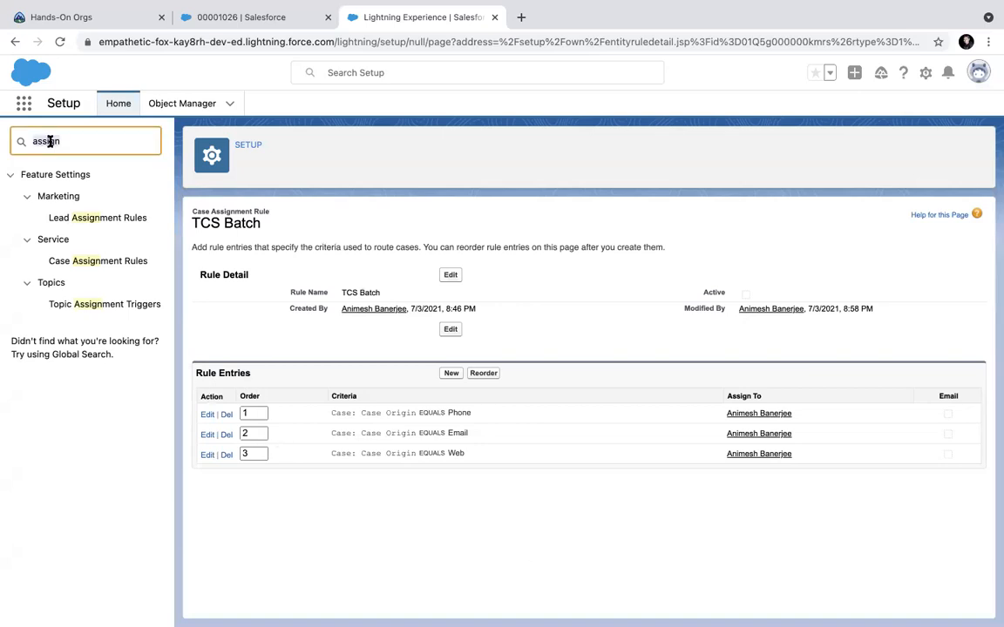
{"action": "key", "text": "BackSpace"}
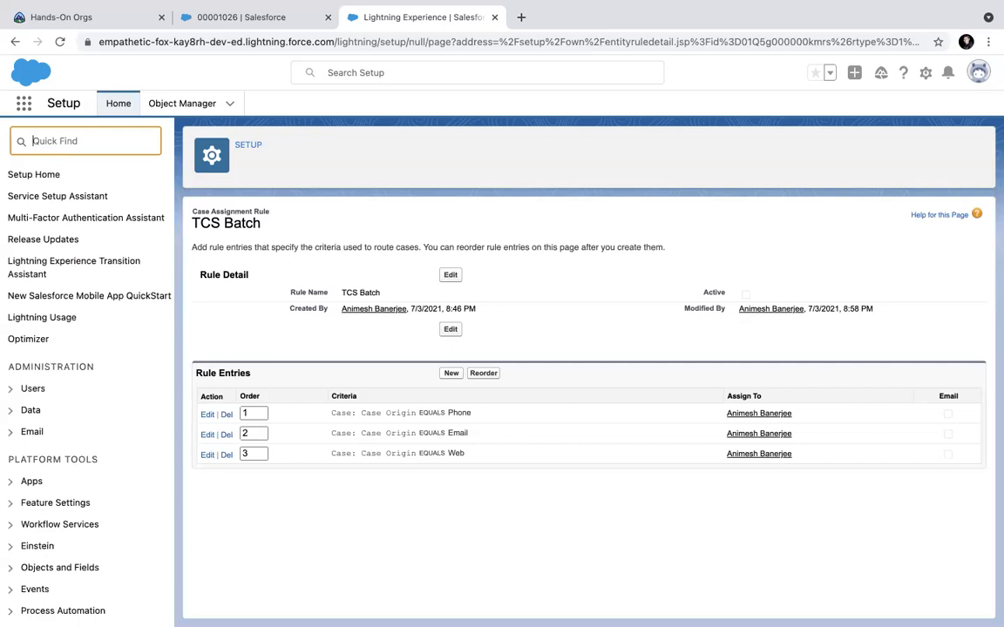
{"action": "type", "text": "chan"}
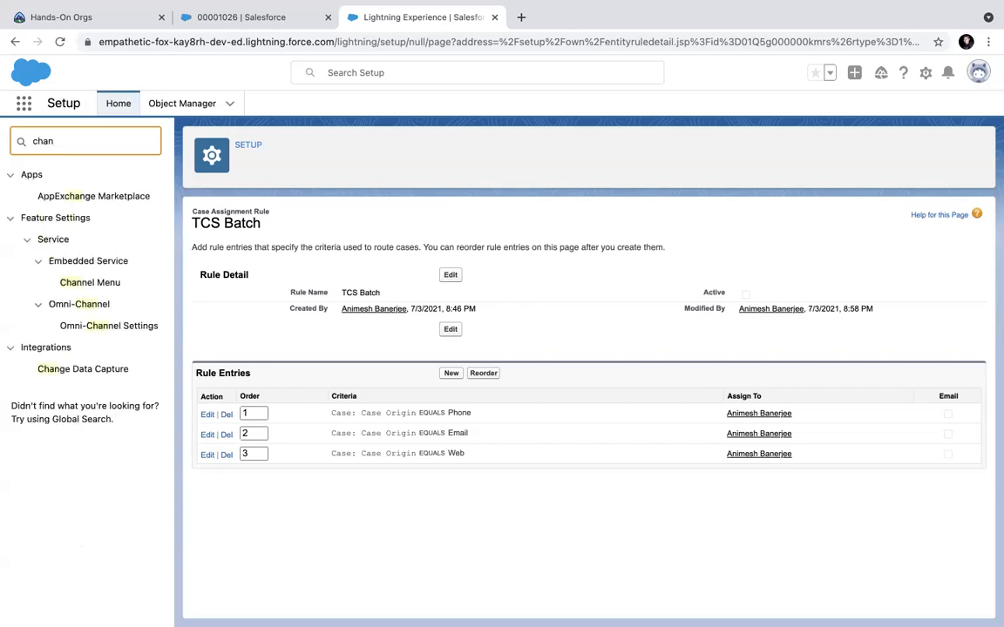
{"action": "type", "text": "g"}
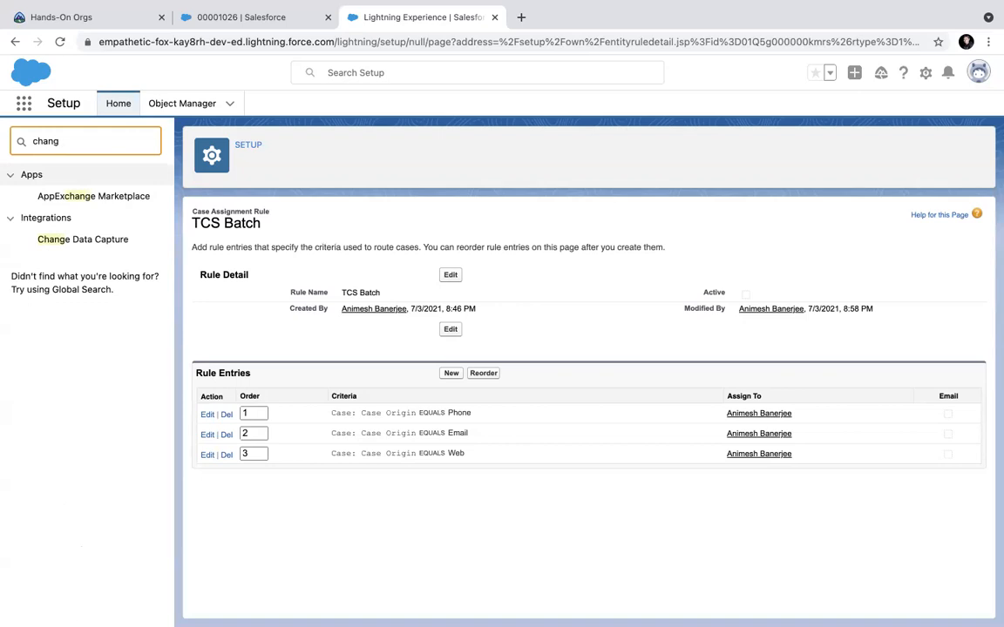
{"action": "key", "text": "BackSpace"}
{"action": "key", "text": "BackSpace"}
{"action": "key", "text": "BackSpace"}
{"action": "key", "text": "BackSpace"}
{"action": "key", "text": "BackSpace"}
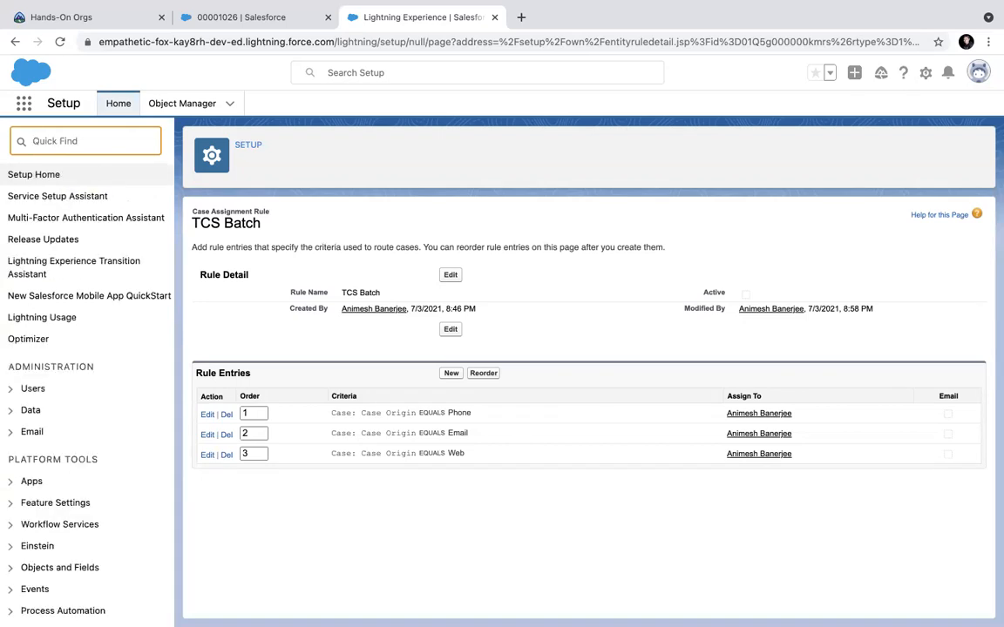
{"action": "left_click", "coordinate": [537, 208]}
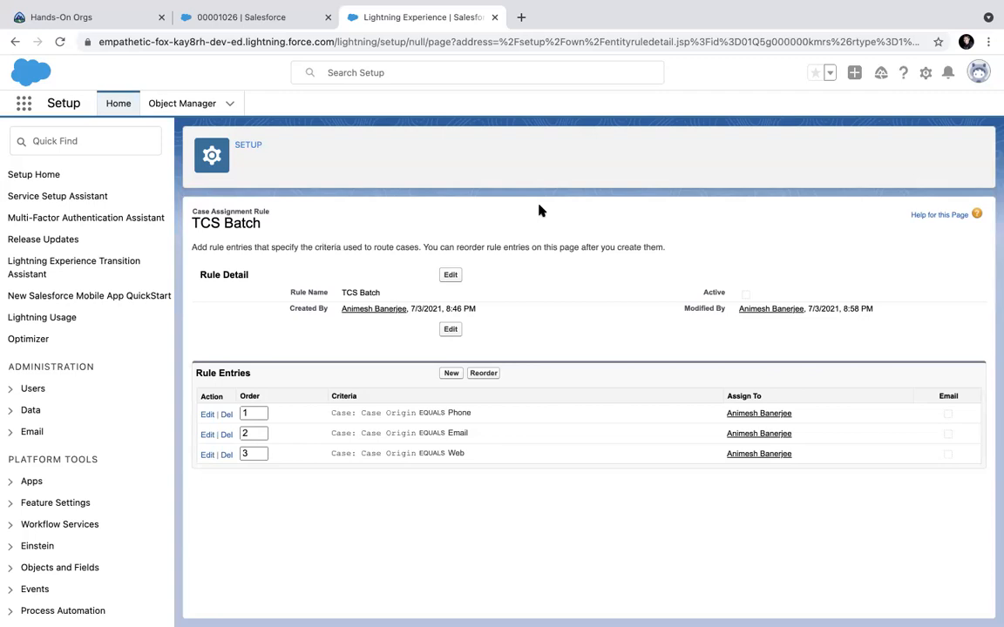
{"action": "mouse_move", "coordinate": [470, 5]}
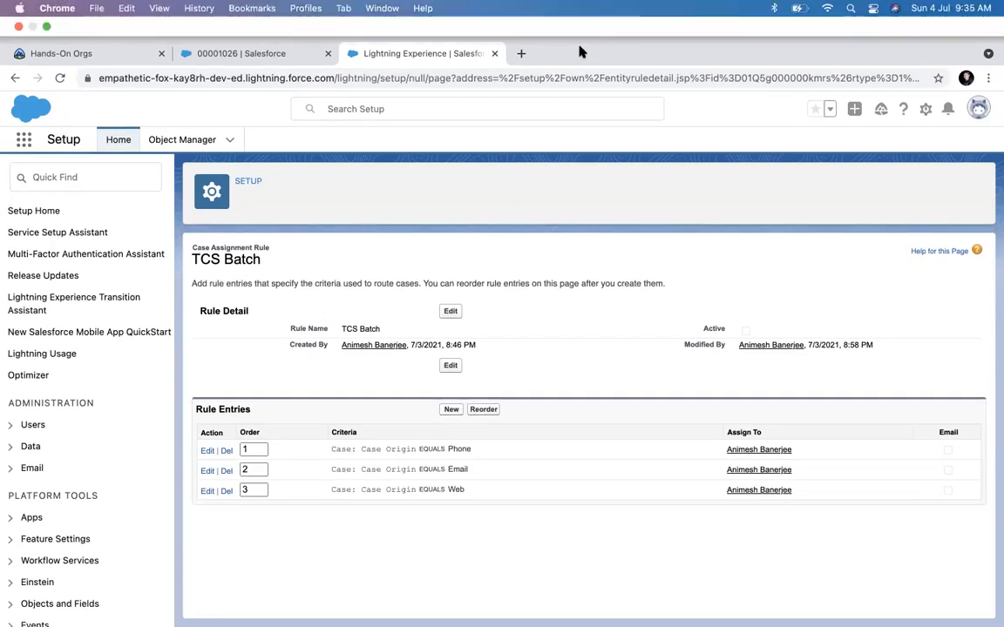